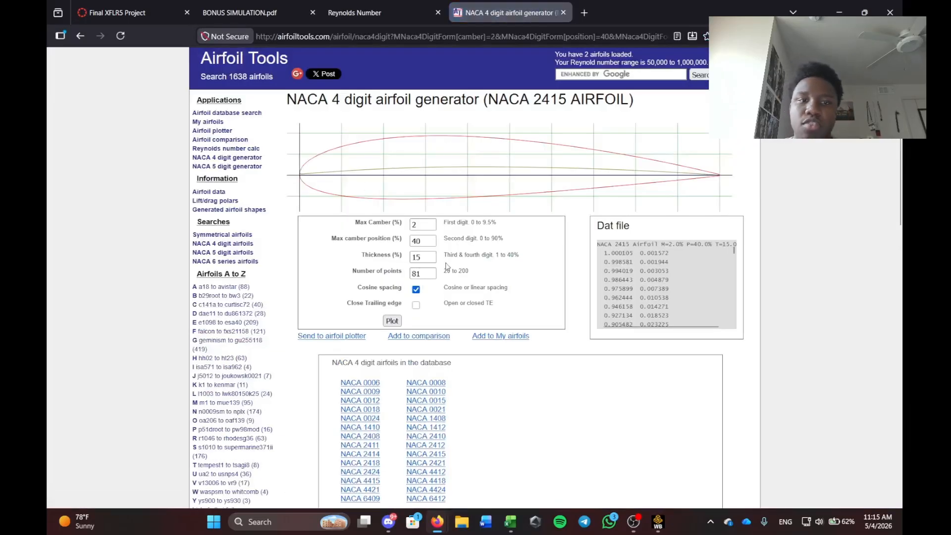
# Regenerate the NACA 2415 airfoil with 200 points and a closed trailing edge.
pyautogui.doubleClick(425, 273)
pyautogui.write('200')
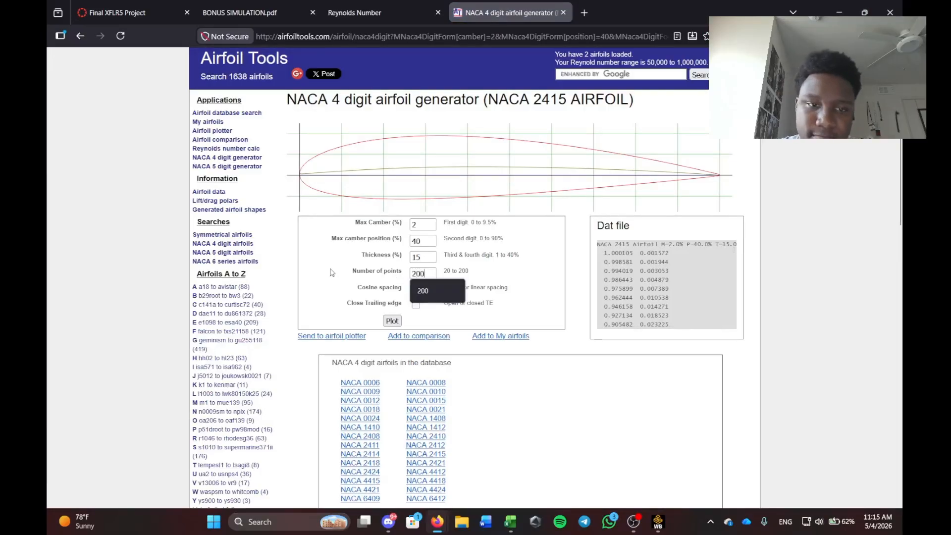
pyautogui.click(308, 272)
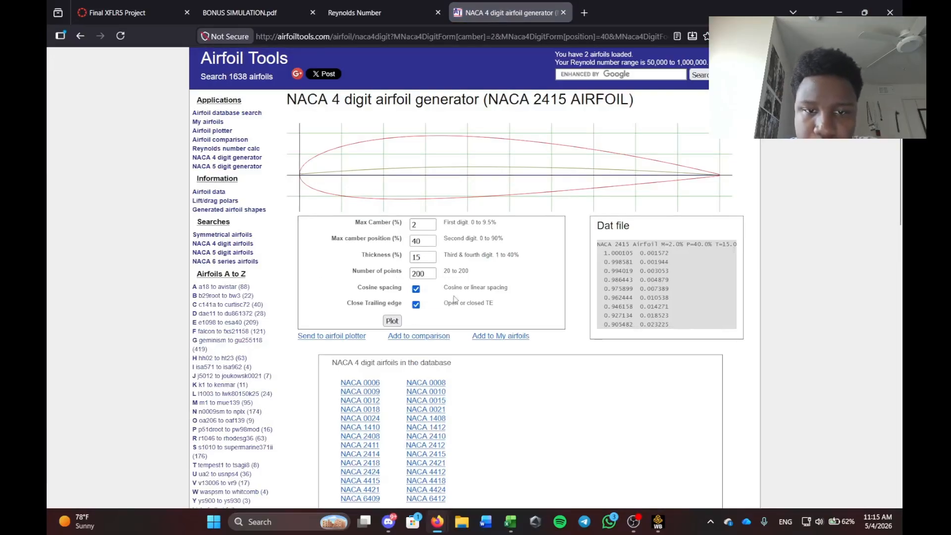
pyautogui.click(392, 321)
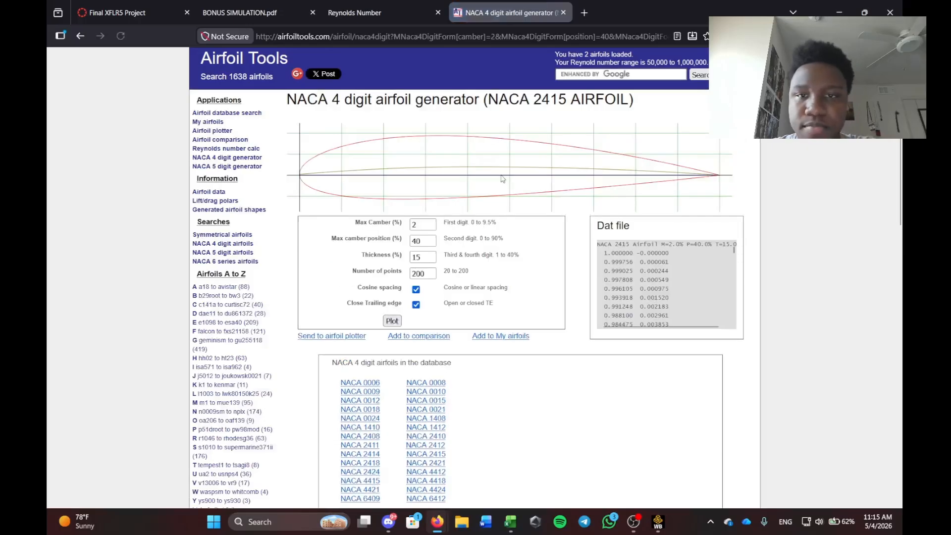
# Copy the airfoil's Dat coordinate list, briefly previewing it in the airfoil plotter.
pyautogui.scroll(-20, 675, 287)
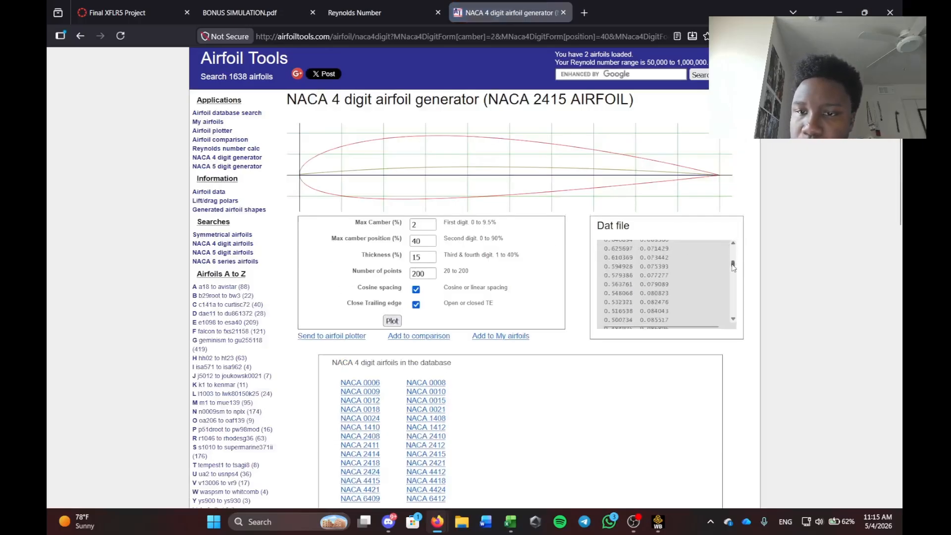
pyautogui.moveTo(675, 324); pyautogui.dragTo(595, 247)
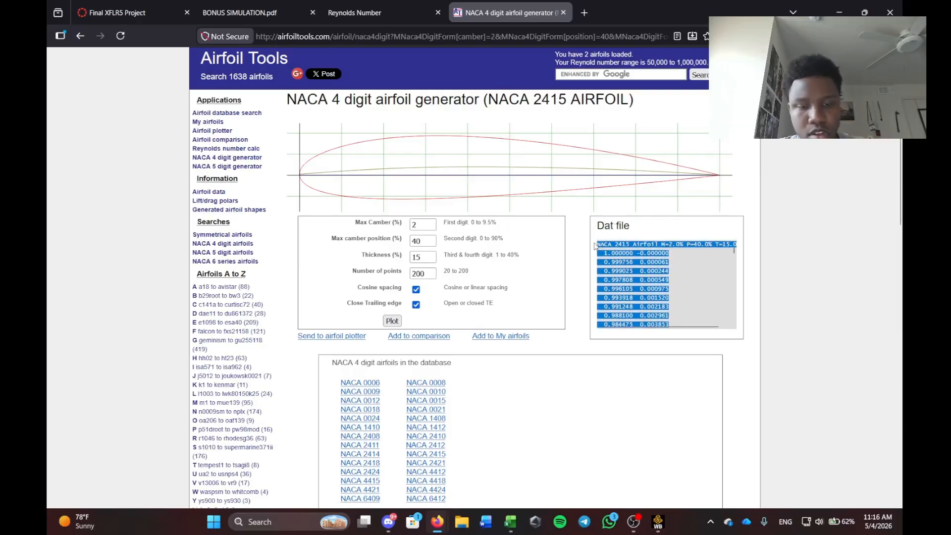
pyautogui.click(280, 260)
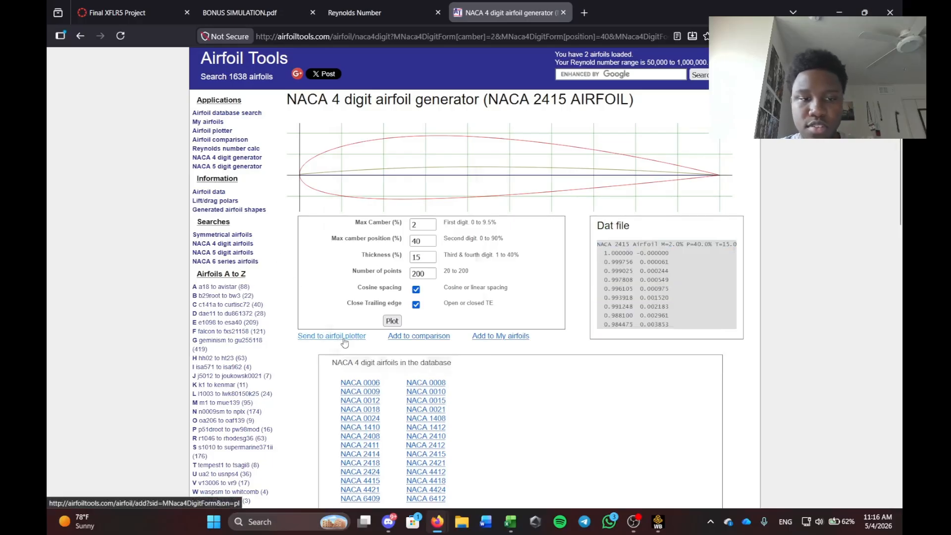
pyautogui.rightClick(345, 336)
pyautogui.click(362, 91)
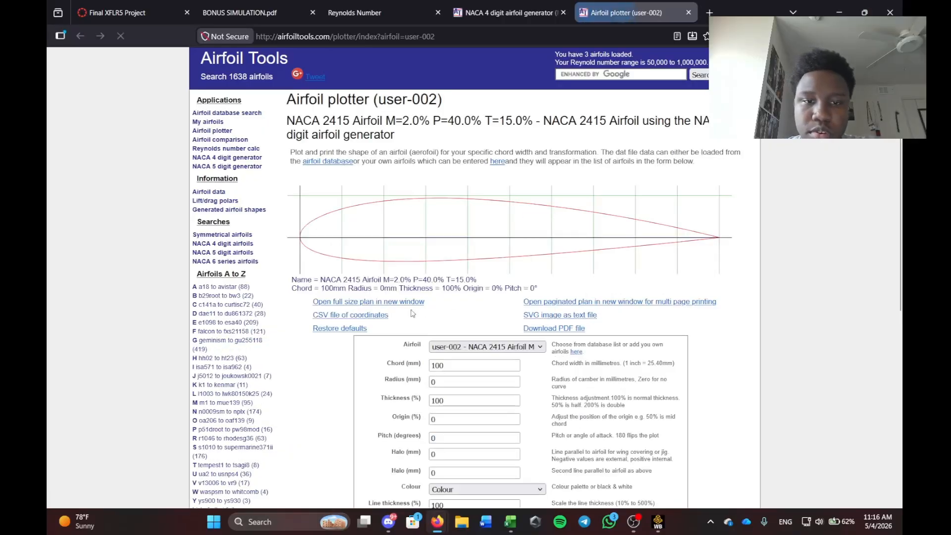
pyautogui.scroll(-3, 413, 313)
pyautogui.click(689, 13)
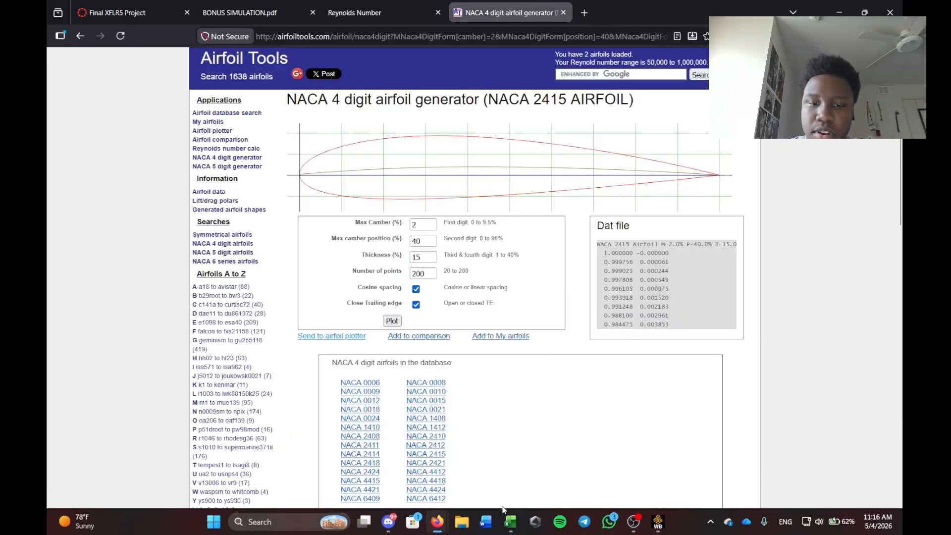
pyautogui.click(510, 522)
# Clear the old sheet data and paste the new NACA 2415 coordinates.
pyautogui.click(348, 224)
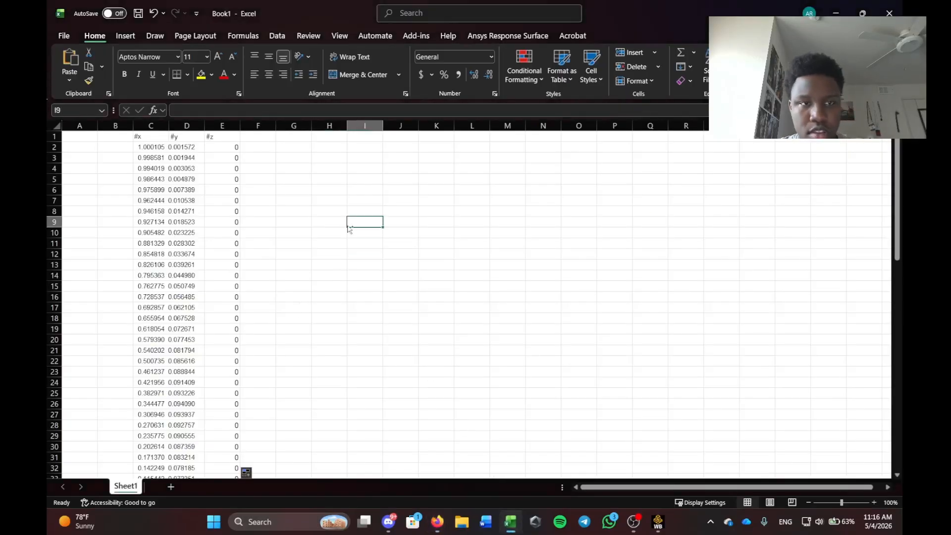
pyautogui.hotkey('ctrl', 'a')
pyautogui.press('Delete')
pyautogui.click(346, 222)
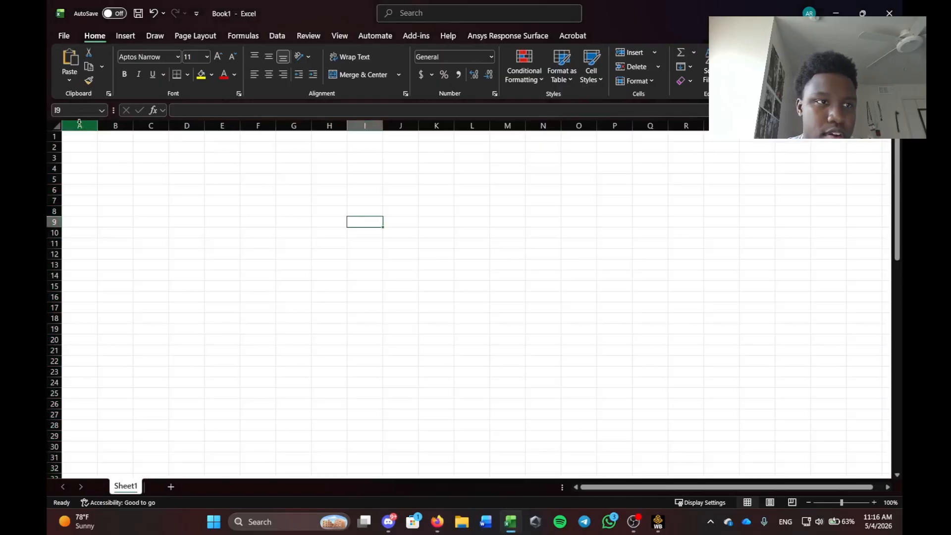
pyautogui.moveTo(79, 123); pyautogui.dragTo(365, 125)
pyautogui.hotkey('ctrl', 'v')
pyautogui.click(501, 282)
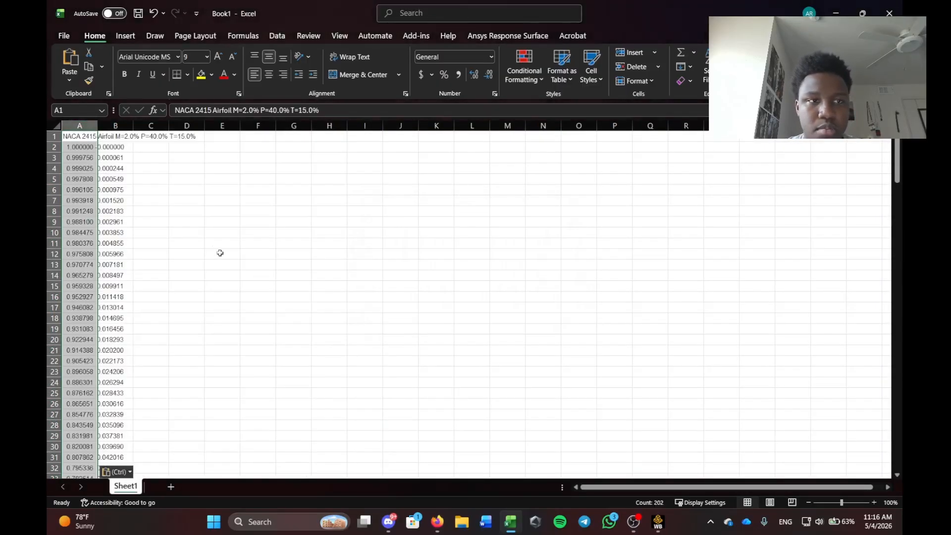
pyautogui.click(220, 253)
# Delete the airfoil title row and move the coordinates from columns A:B to C:D.
pyautogui.moveTo(80, 137); pyautogui.dragTo(188, 143)
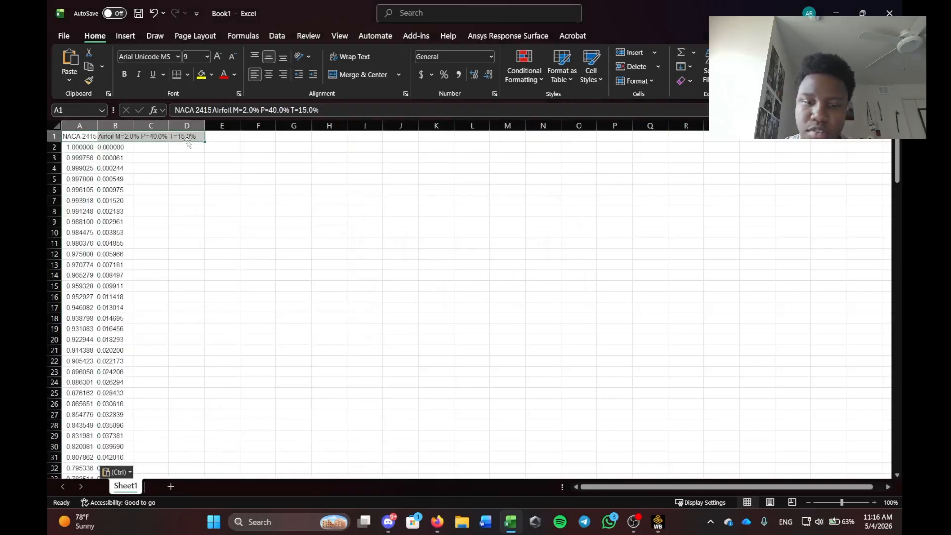
pyautogui.press('Delete')
pyautogui.click(152, 210)
pyautogui.moveTo(85, 126); pyautogui.dragTo(238, 151)
pyautogui.click(285, 158)
# Head the coordinate columns #x in C1 and #y in D1, and start #z in E1.
pyautogui.click(154, 136)
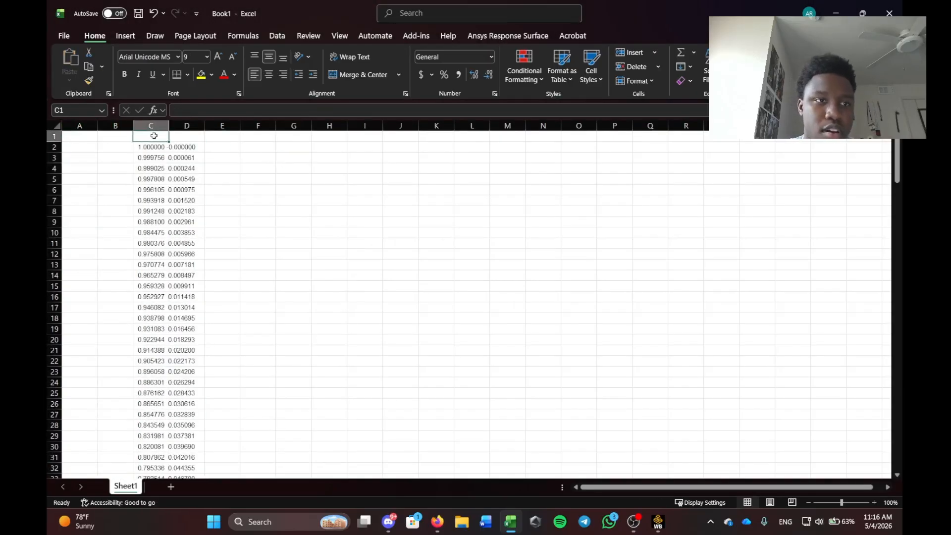
pyautogui.doubleClick(156, 138)
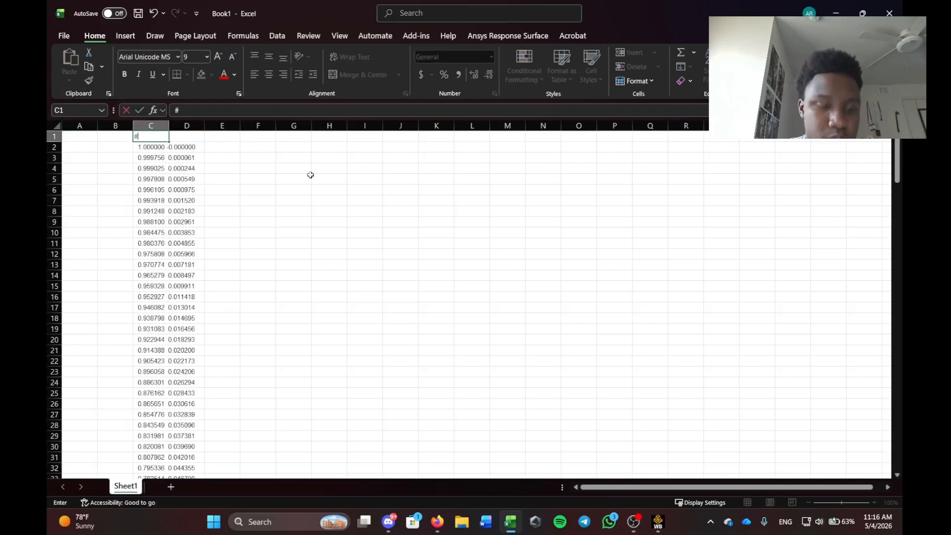
pyautogui.press('Return')
pyautogui.click(149, 157)
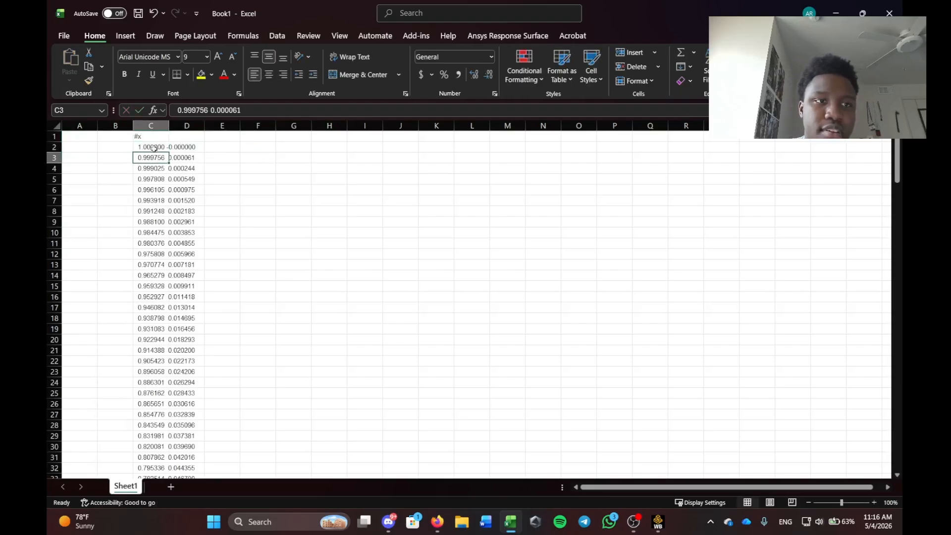
pyautogui.click(154, 148)
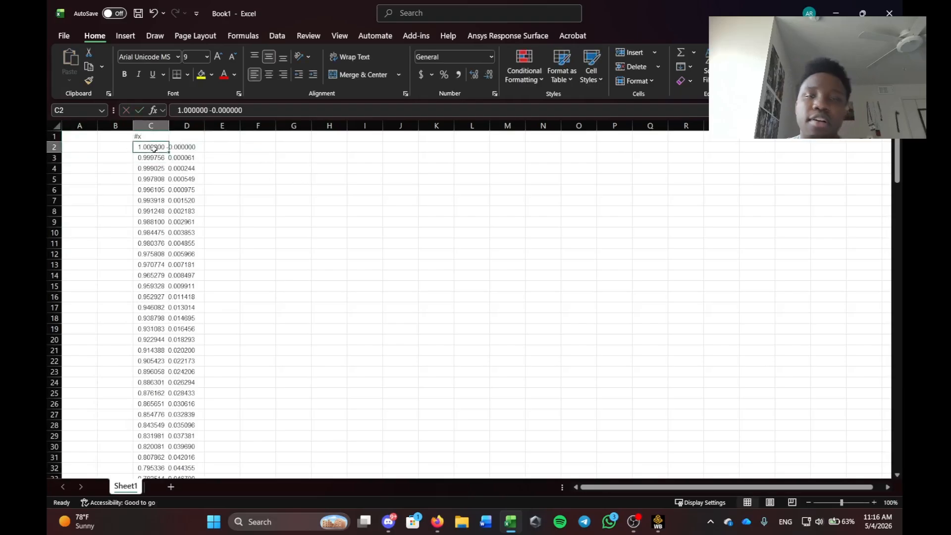
pyautogui.click(117, 170)
pyautogui.click(141, 149)
pyautogui.click(178, 137)
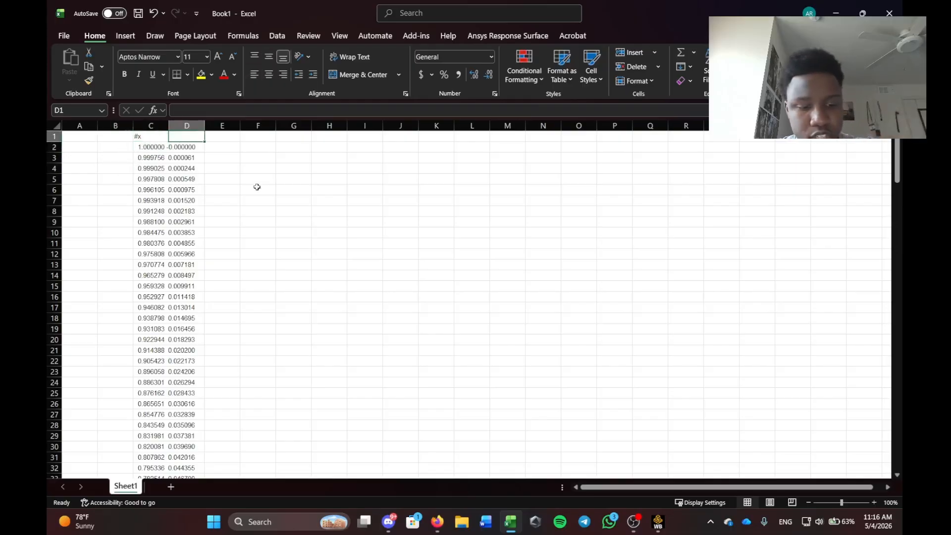
pyautogui.write('#y')
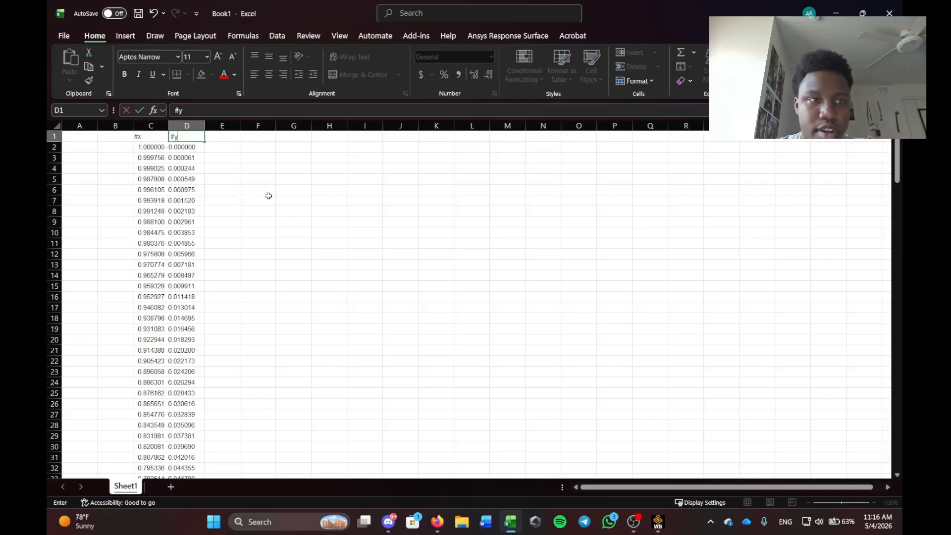
pyautogui.click(226, 138)
pyautogui.write('#z')
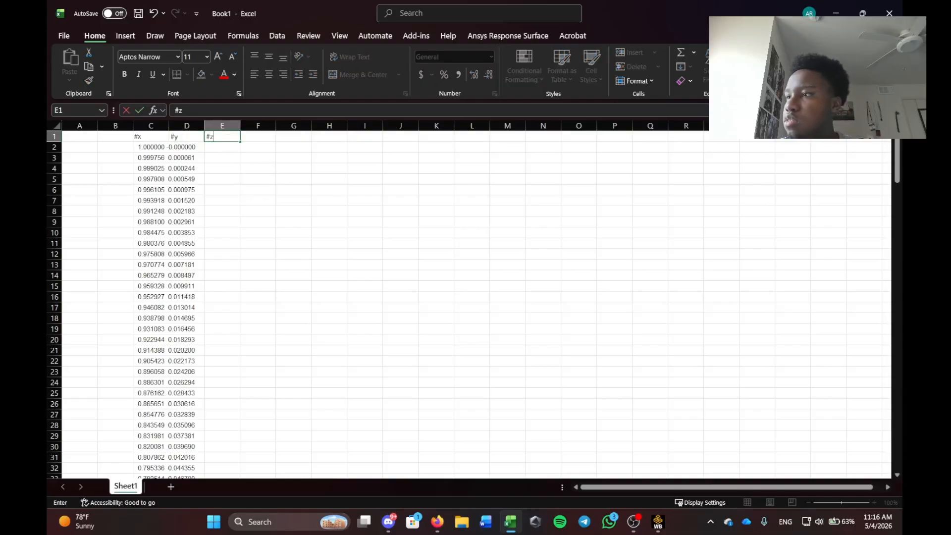
# Finish the #z header in E1 and review the header row.
pyautogui.hotkey('alt', 'Tab')
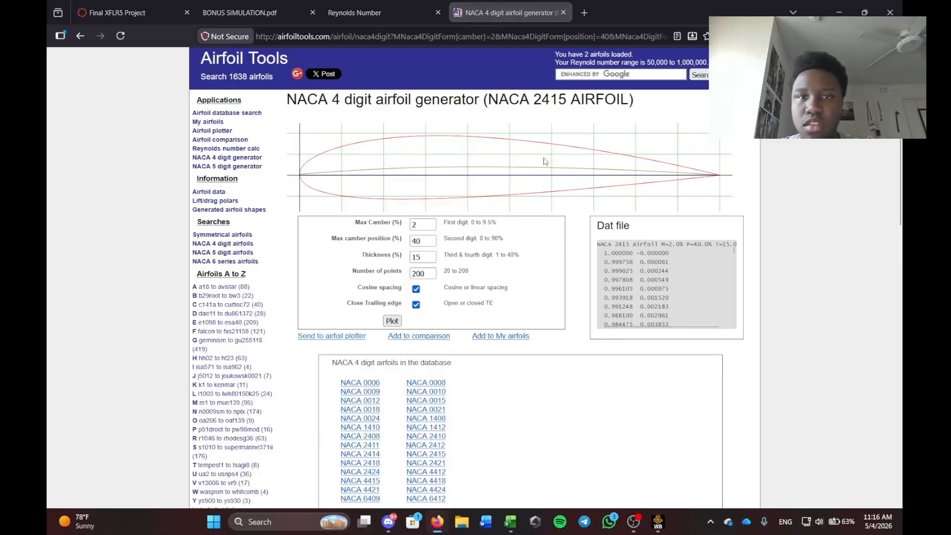
pyautogui.click(839, 11)
pyautogui.click(148, 138)
pyautogui.click(194, 138)
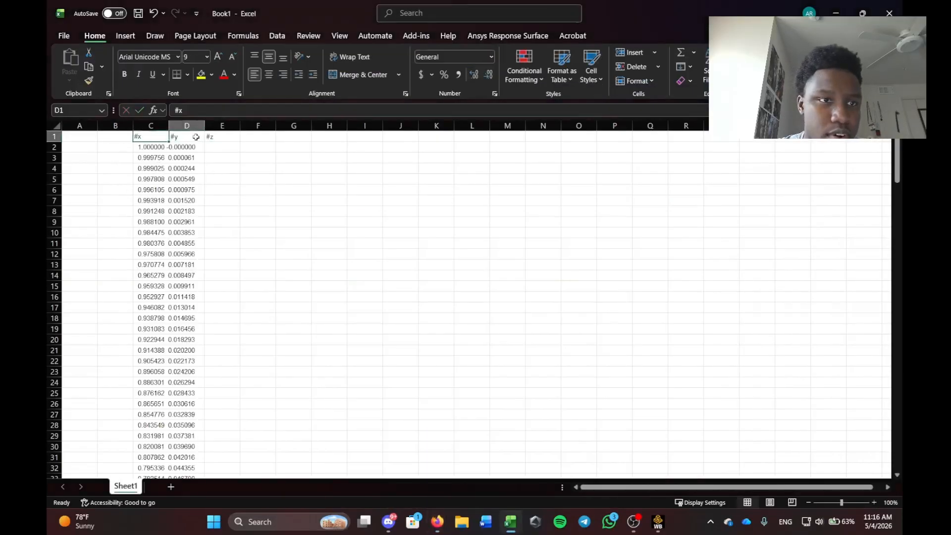
pyautogui.click(219, 137)
pyautogui.click(251, 151)
pyautogui.click(216, 148)
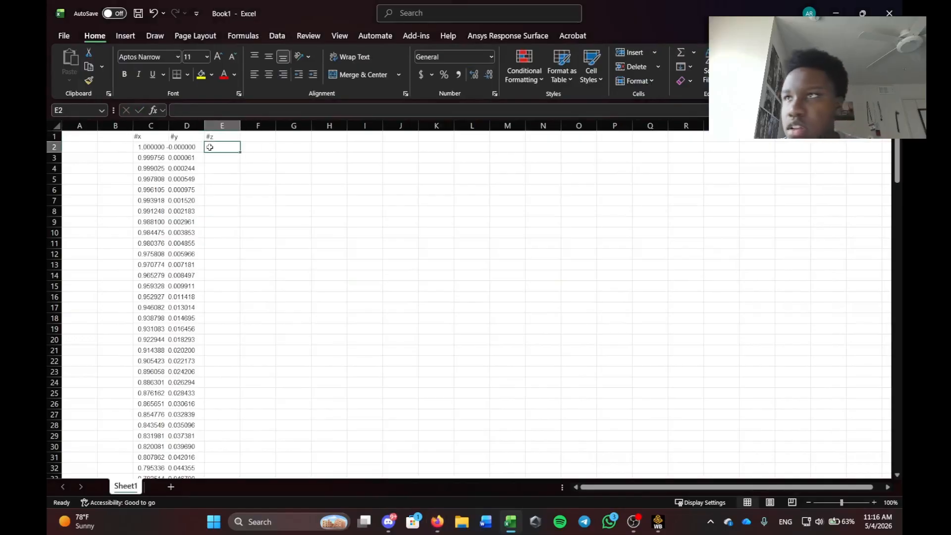
pyautogui.hotkey('alt', 'Tab')
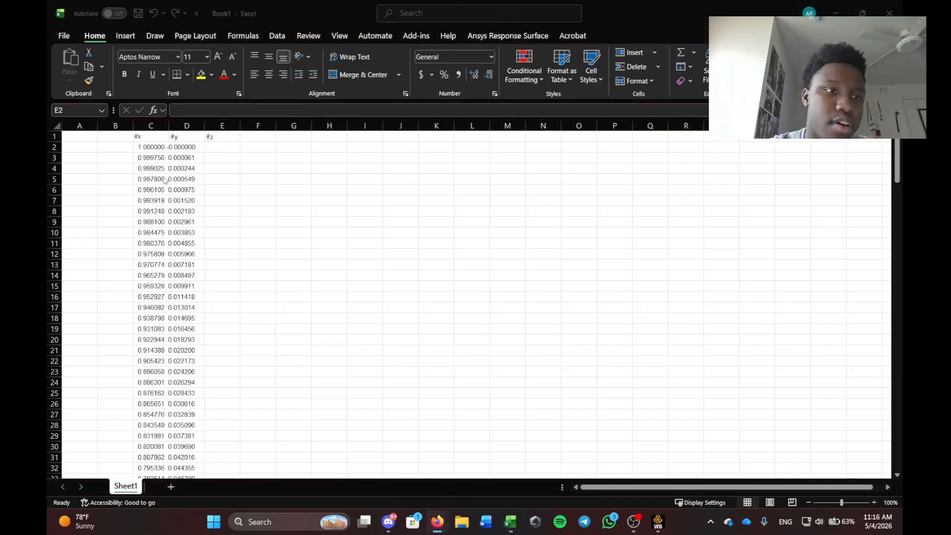
pyautogui.hotkey('alt', 'Tab')
# Add the #point header in B1 and the #group header in A1.
pyautogui.click(121, 135)
pyautogui.write('#poi')
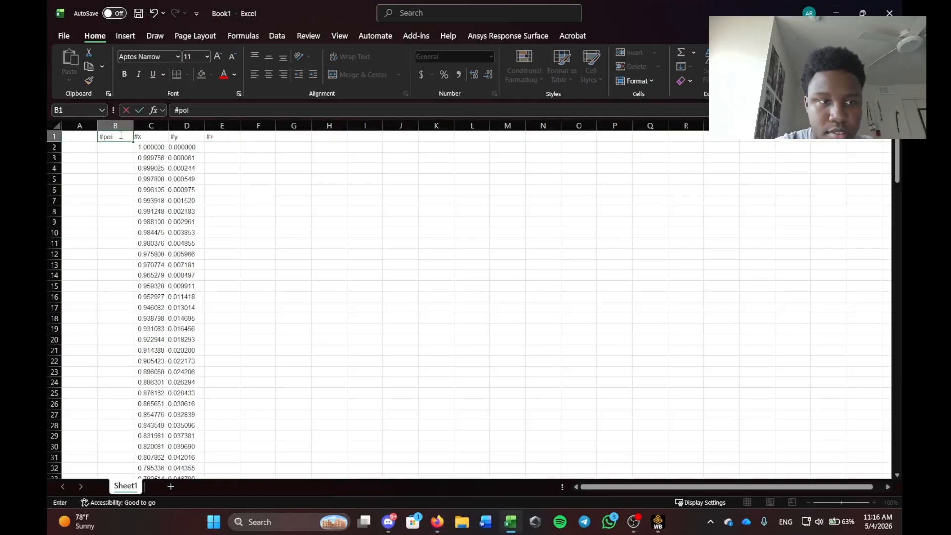
pyautogui.write('nt')
pyautogui.click(78, 136)
pyautogui.write('#group')
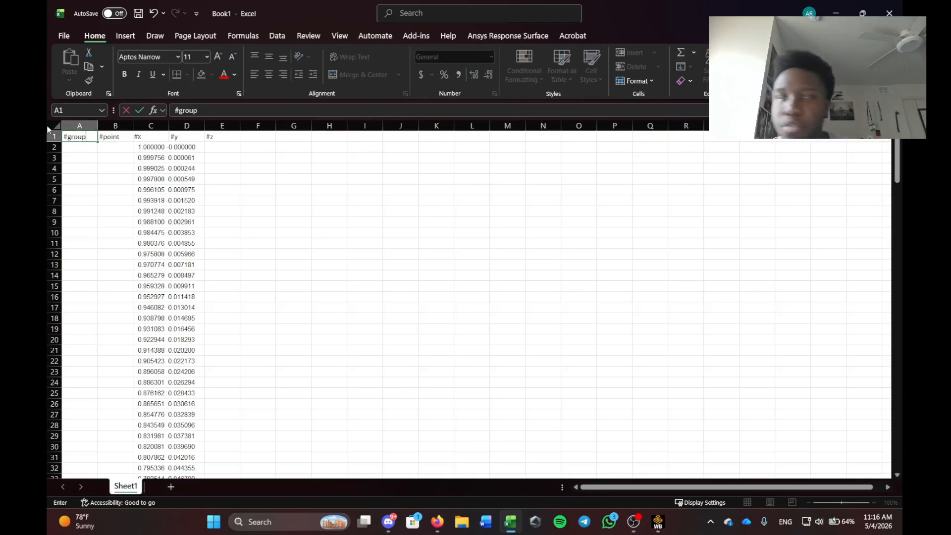
pyautogui.click(75, 175)
# Enter 1 in A2 and fill the #group column with 1 down to row 202.
pyautogui.click(75, 155)
pyautogui.moveTo(84, 138); pyautogui.dragTo(93, 151)
pyautogui.write('1')
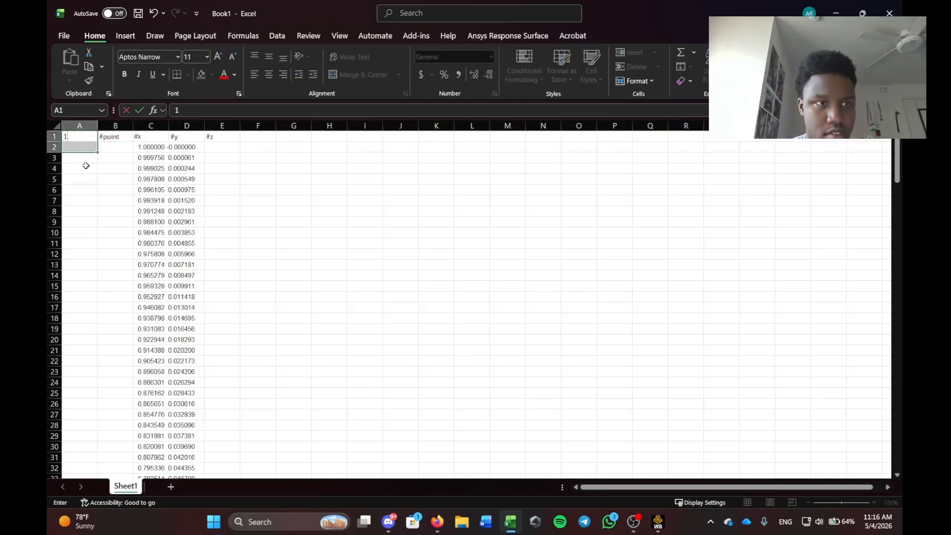
pyautogui.press('Escape')
pyautogui.click(86, 166)
pyautogui.click(86, 148)
pyautogui.write('1')
pyautogui.click(91, 177)
pyautogui.click(89, 148)
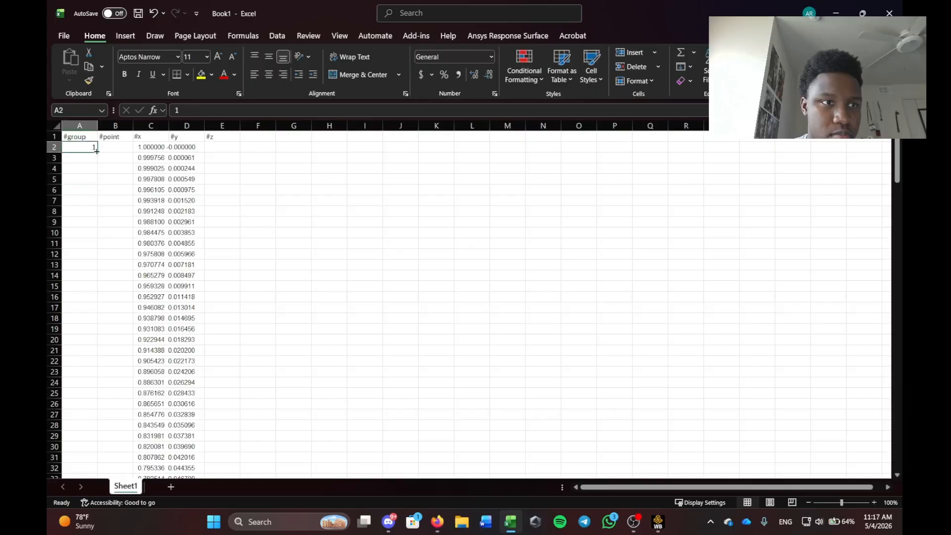
pyautogui.moveTo(96, 151); pyautogui.dragTo(99, 465)
pyautogui.scroll(-3, 217, 411)
pyautogui.click(183, 395)
pyautogui.scroll(16, 231, 333)
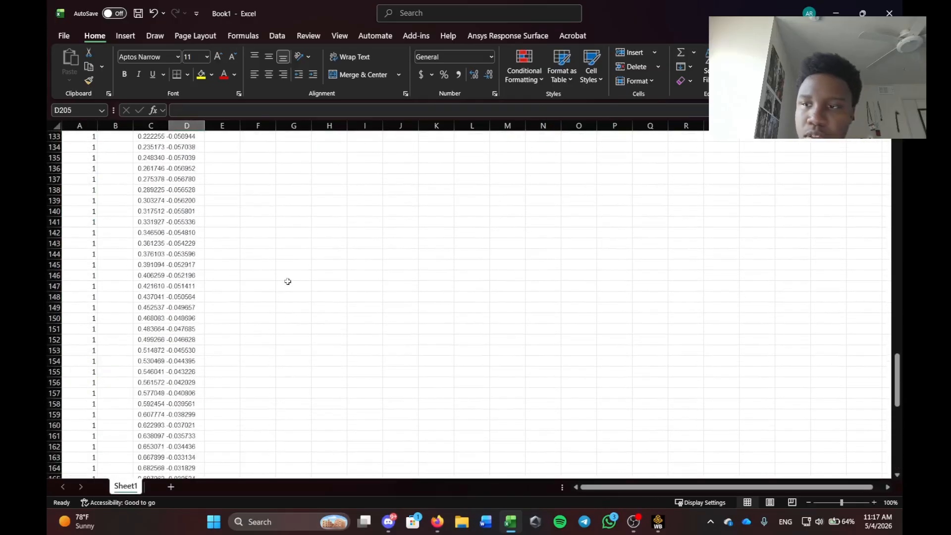
pyautogui.scroll(20, 287, 281)
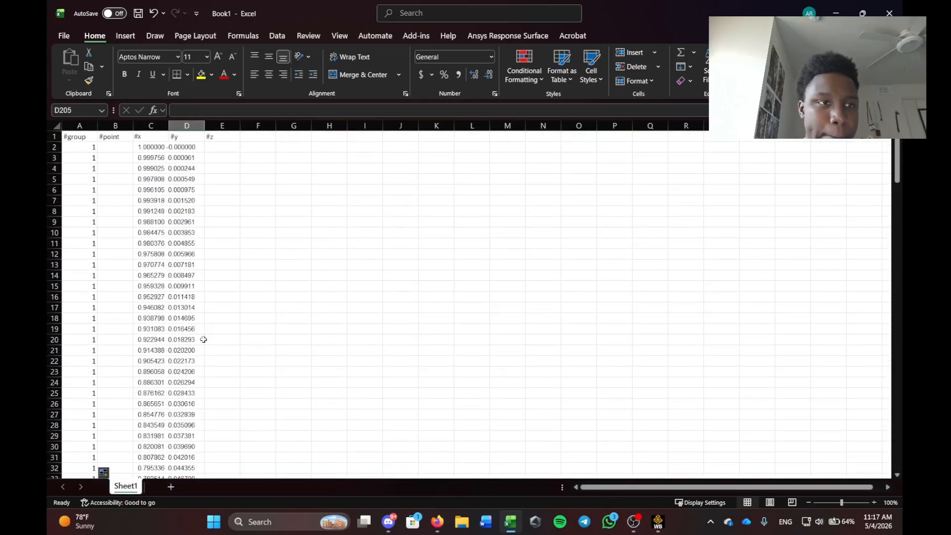
# Enter point numbers 1, 2, 3 in B2:B4 and the formula =B4+1 in B5.
pyautogui.click(125, 149)
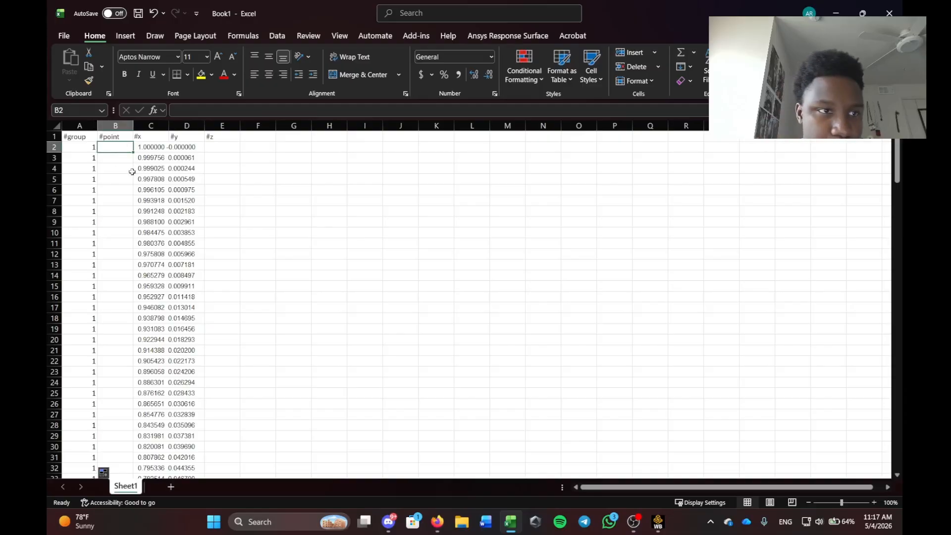
pyautogui.write('1')
pyautogui.press('Return')
pyautogui.write('2')
pyautogui.press('Return')
pyautogui.write('3')
pyautogui.press('Return')
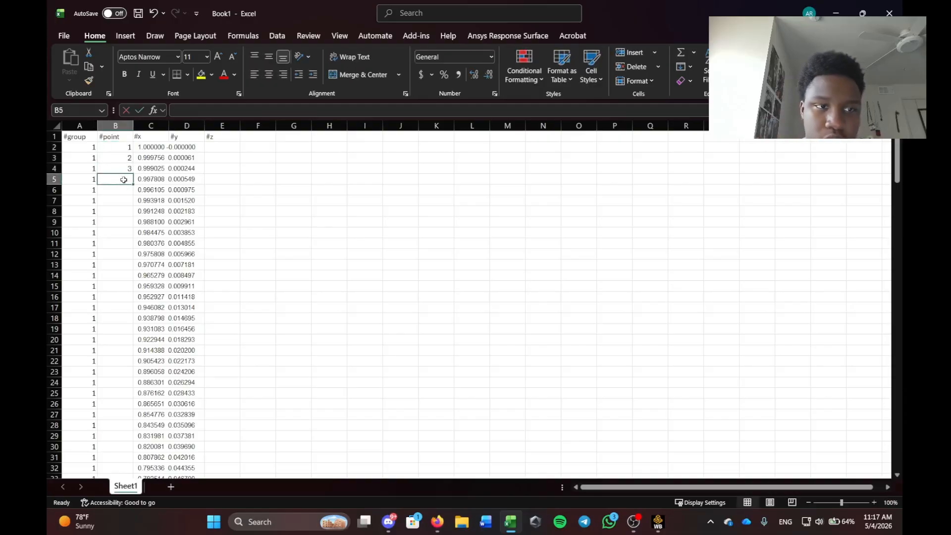
pyautogui.write('=')
pyautogui.press('Up')
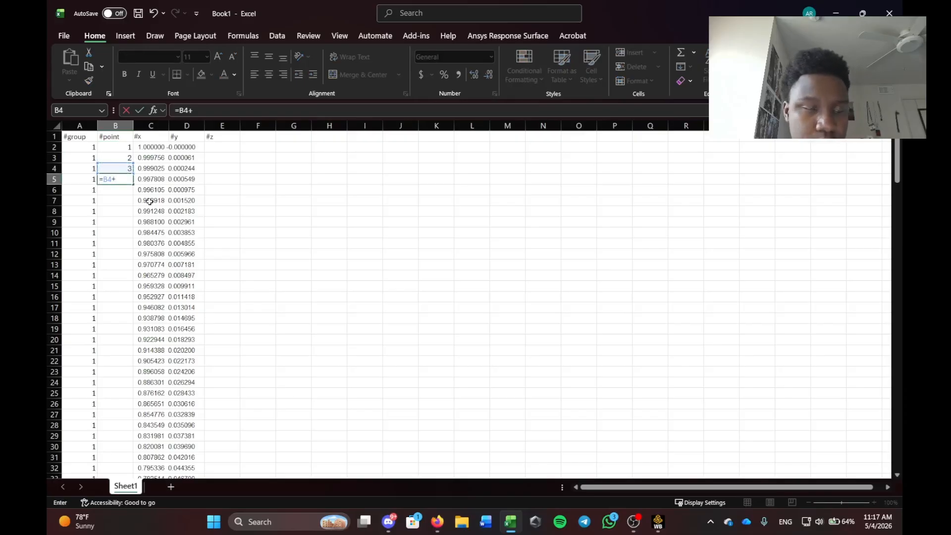
pyautogui.write('1')
pyautogui.press('Return')
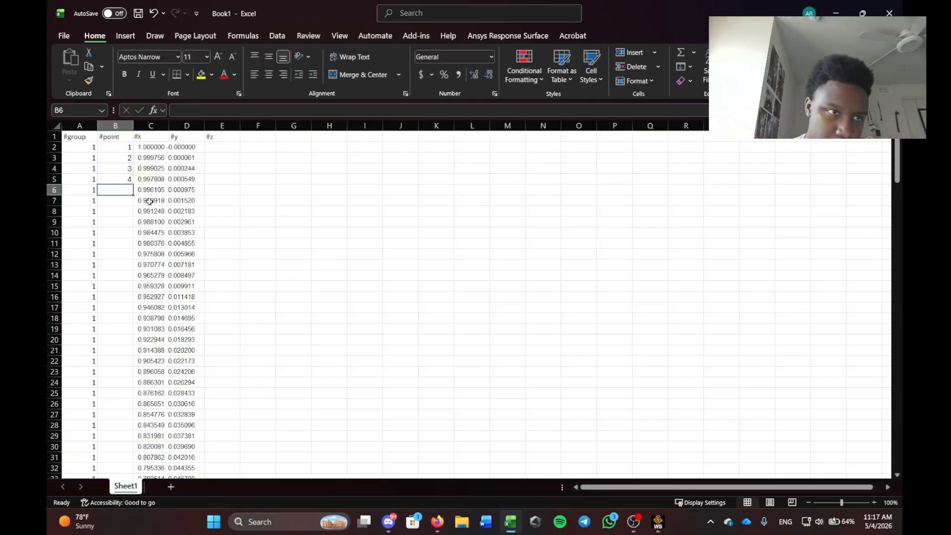
# Copy the numbering formula down to B202, ending at point 201.
pyautogui.click(118, 179)
pyautogui.moveTo(133, 185); pyautogui.dragTo(124, 458)
pyautogui.click(258, 436)
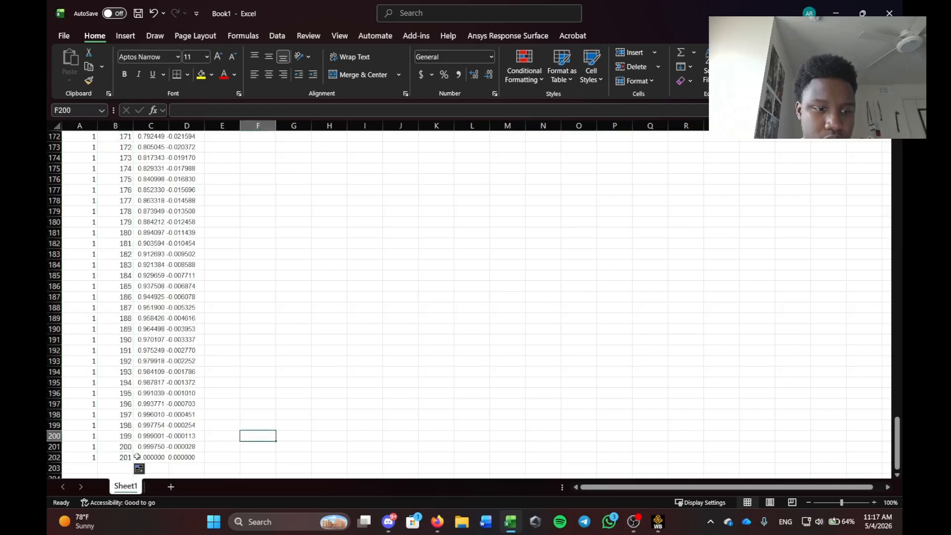
pyautogui.click(122, 457)
pyautogui.scroll(20, 236, 458)
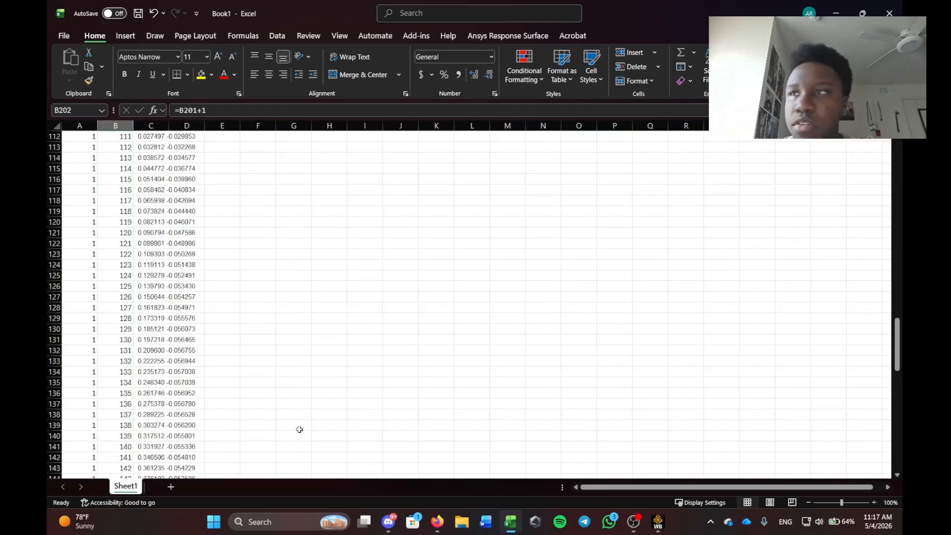
pyautogui.scroll(20, 297, 460)
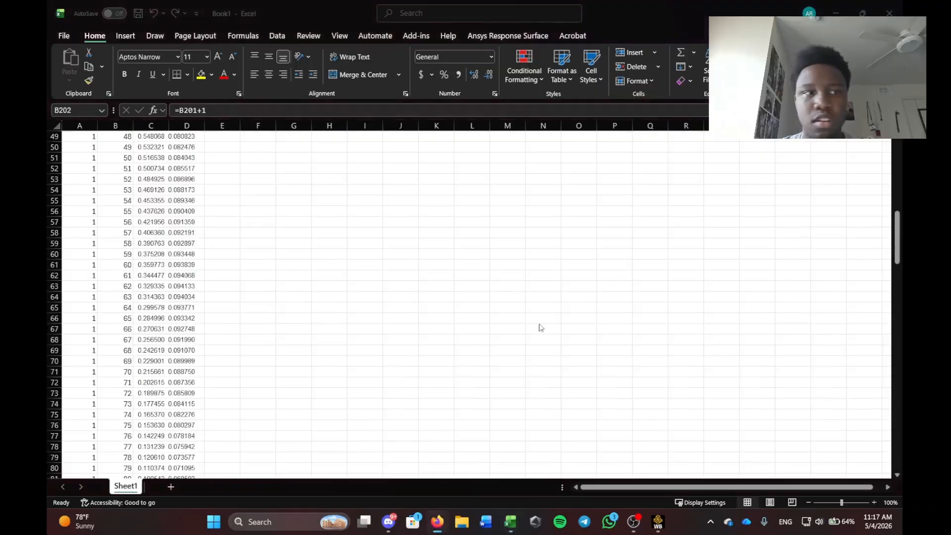
# Set every #z value to 0 from E2 down to E202.
pyautogui.click(218, 146)
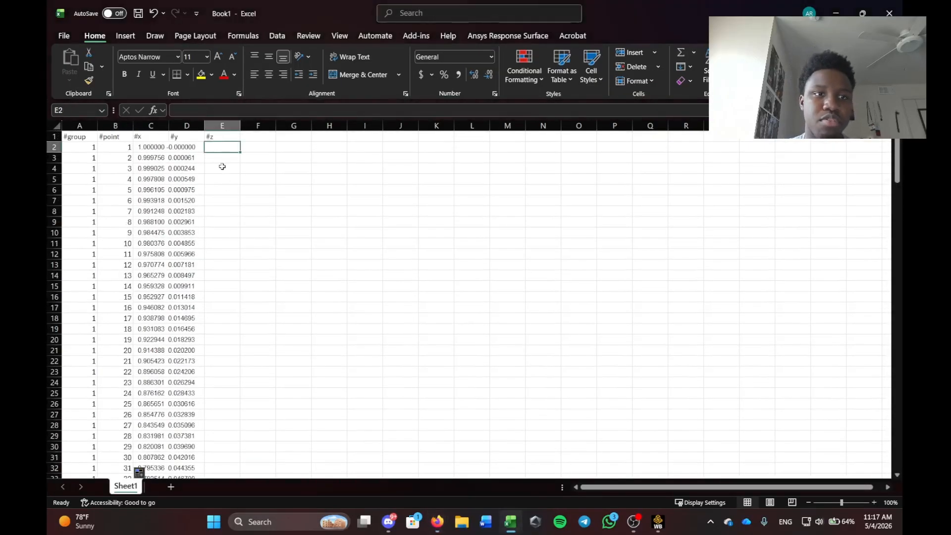
pyautogui.doubleClick(217, 148)
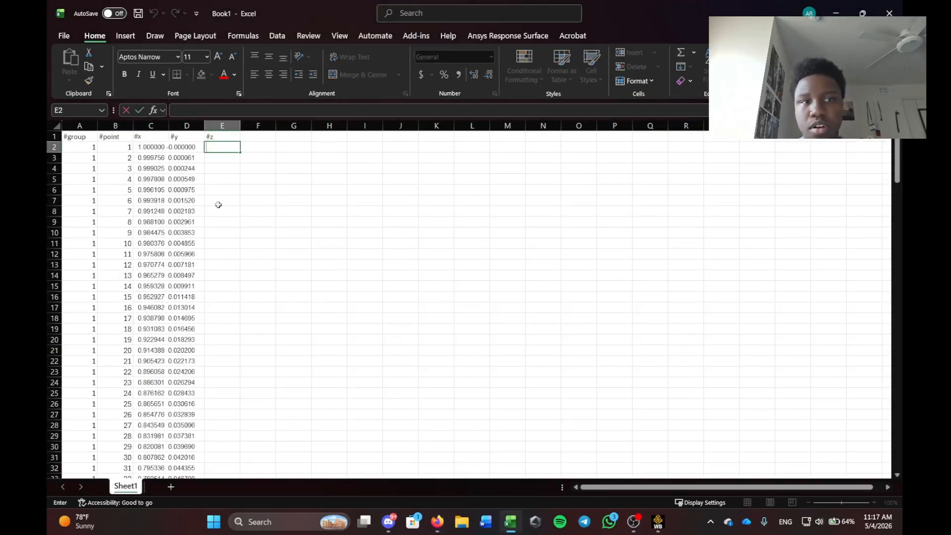
pyautogui.press('Escape')
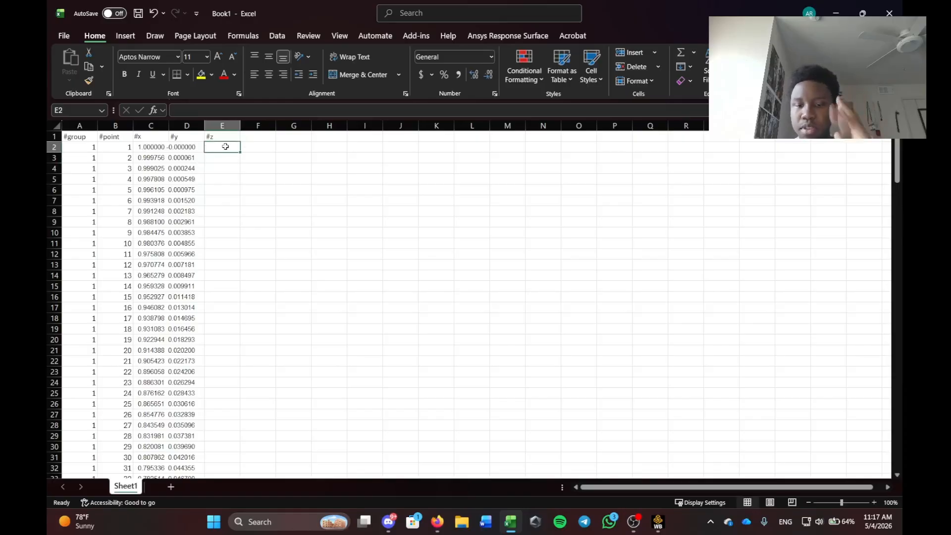
pyautogui.write('0')
pyautogui.press('Return')
pyautogui.click(223, 146)
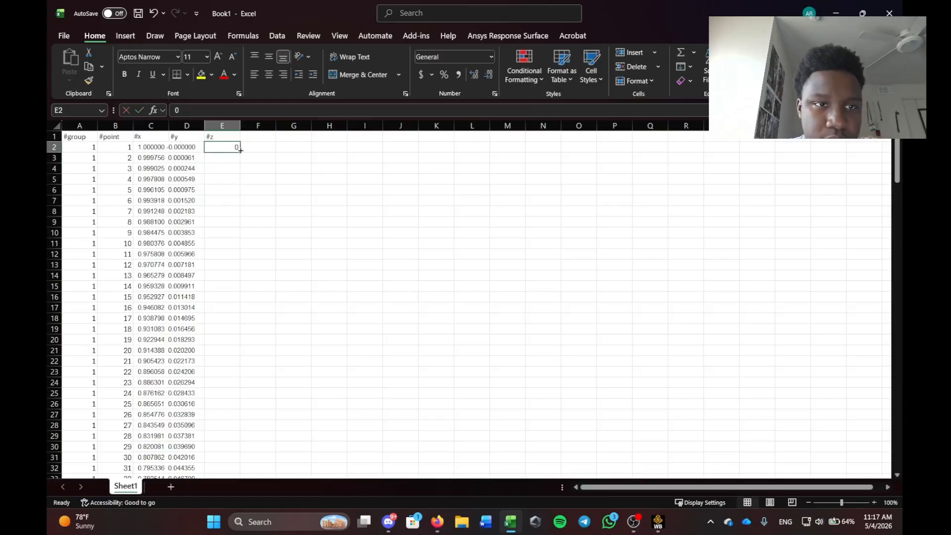
pyautogui.moveTo(240, 152); pyautogui.dragTo(204, 519)
pyautogui.moveTo(236, 473); pyautogui.dragTo(211, 417)
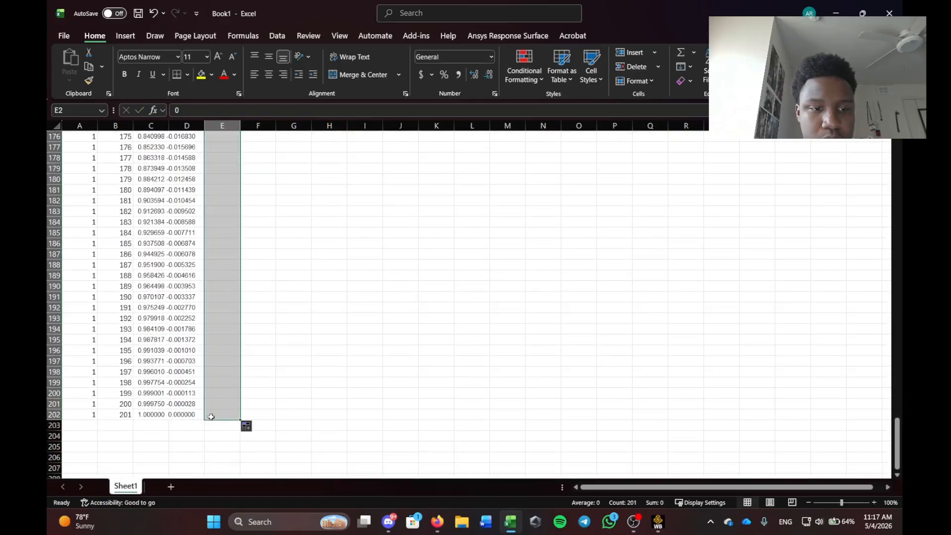
pyautogui.click(310, 413)
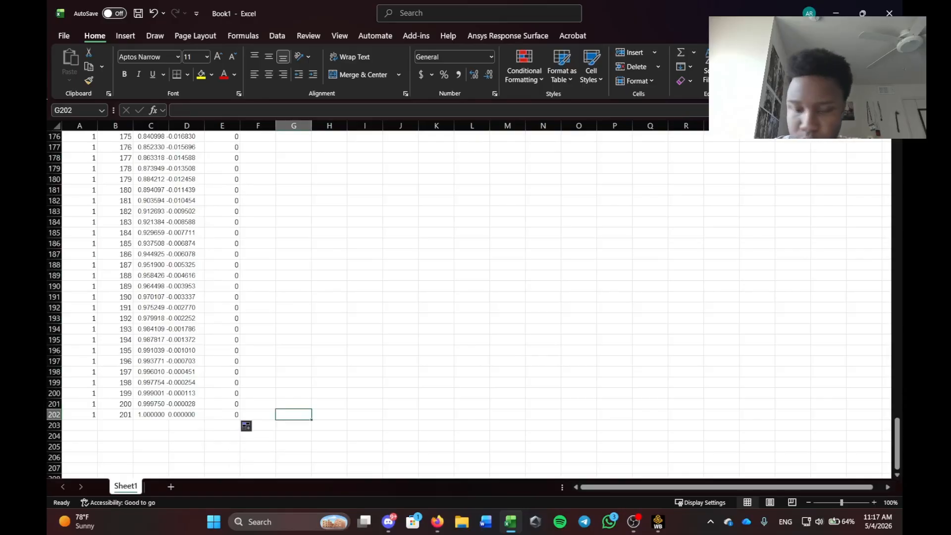
# Locate the end of the data and select the last row, row 202.
pyautogui.scroll(-3, 223, 363)
pyautogui.click(91, 361)
pyautogui.click(103, 341)
pyautogui.moveTo(85, 332); pyautogui.dragTo(322, 405)
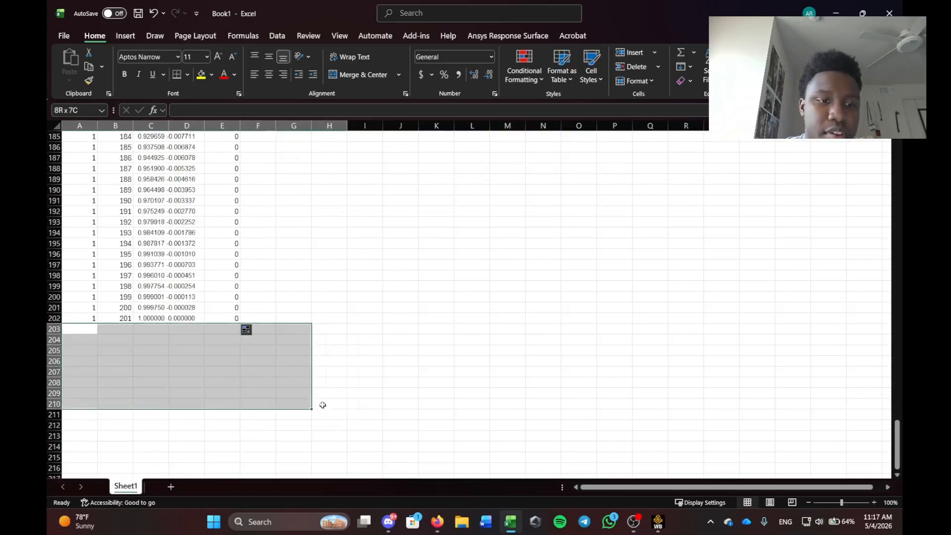
pyautogui.click(378, 265)
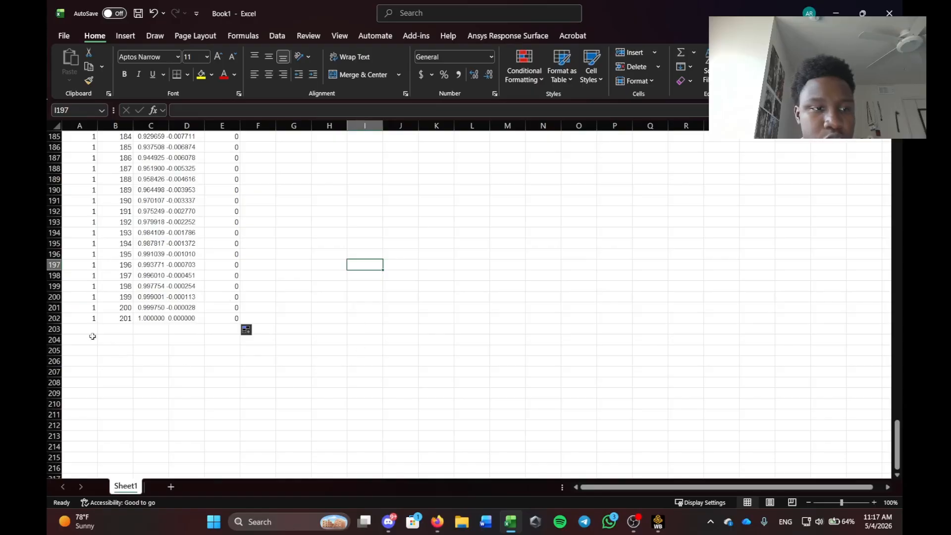
pyautogui.moveTo(92, 336); pyautogui.dragTo(359, 435)
pyautogui.click(195, 391)
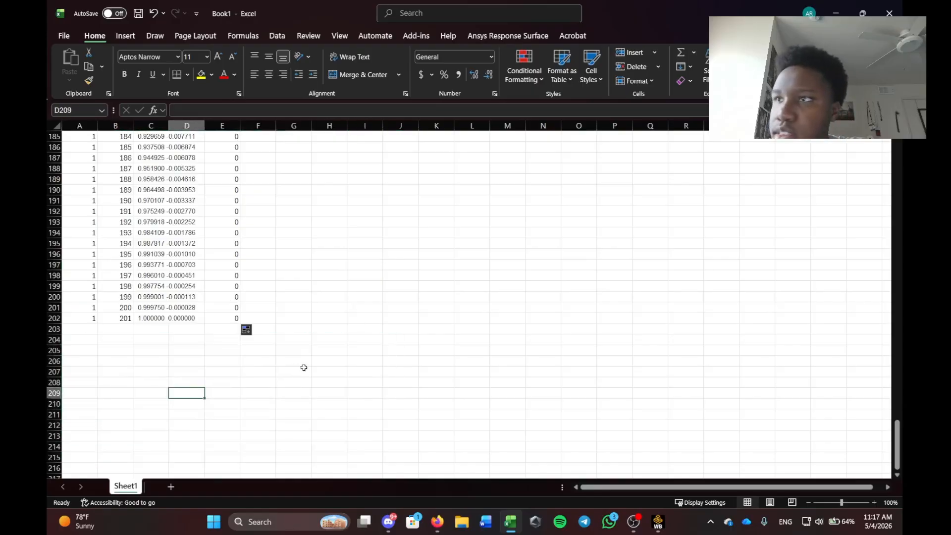
pyautogui.hotkey('alt', 'Tab')
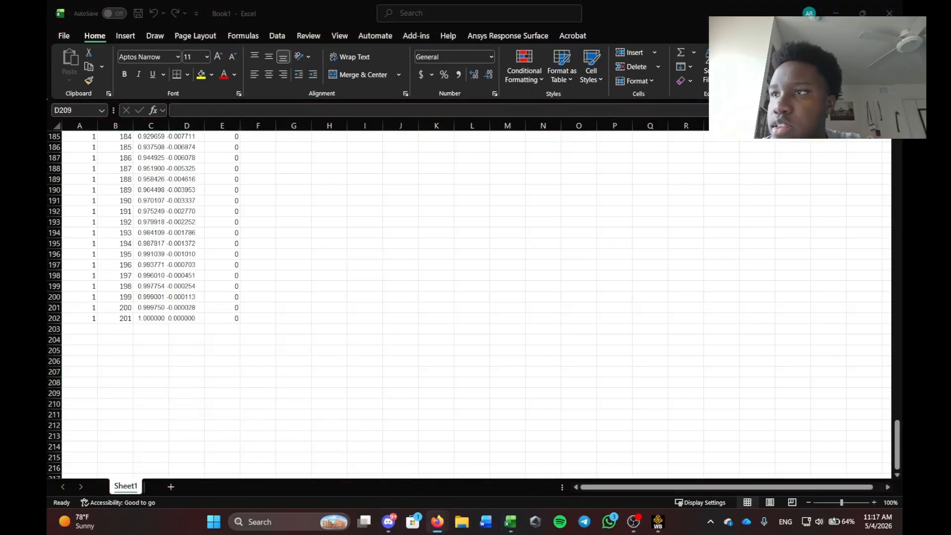
pyautogui.moveTo(160, 319); pyautogui.dragTo(133, 321)
pyautogui.click(253, 319)
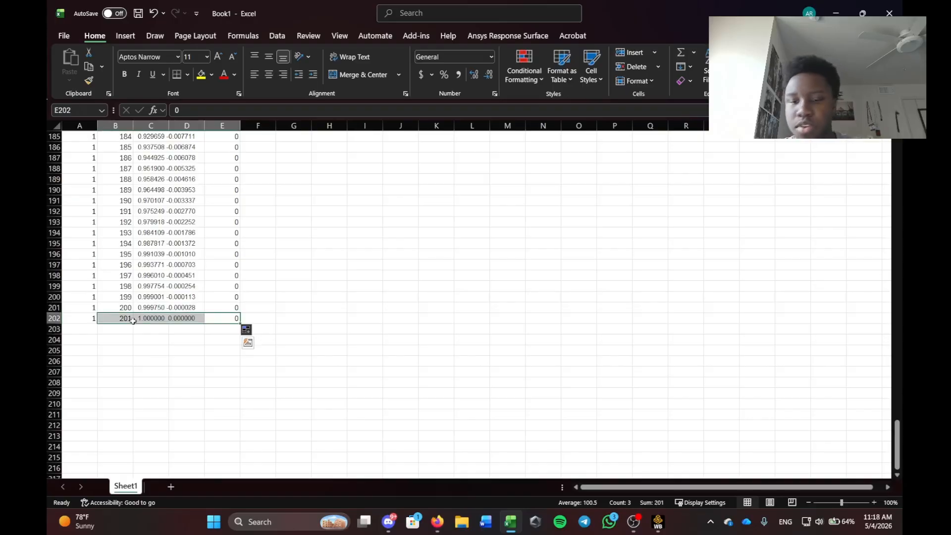
pyautogui.click(173, 388)
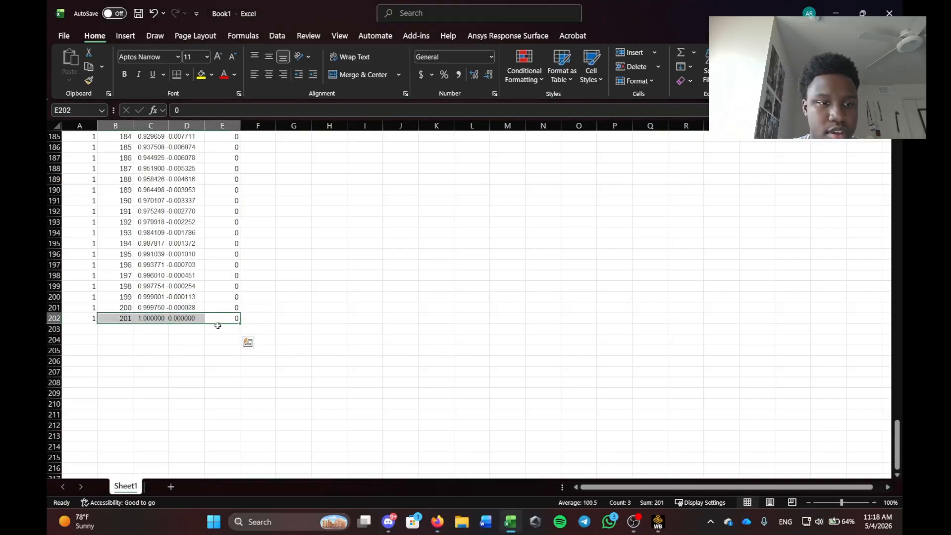
pyautogui.click(230, 337)
pyautogui.click(230, 318)
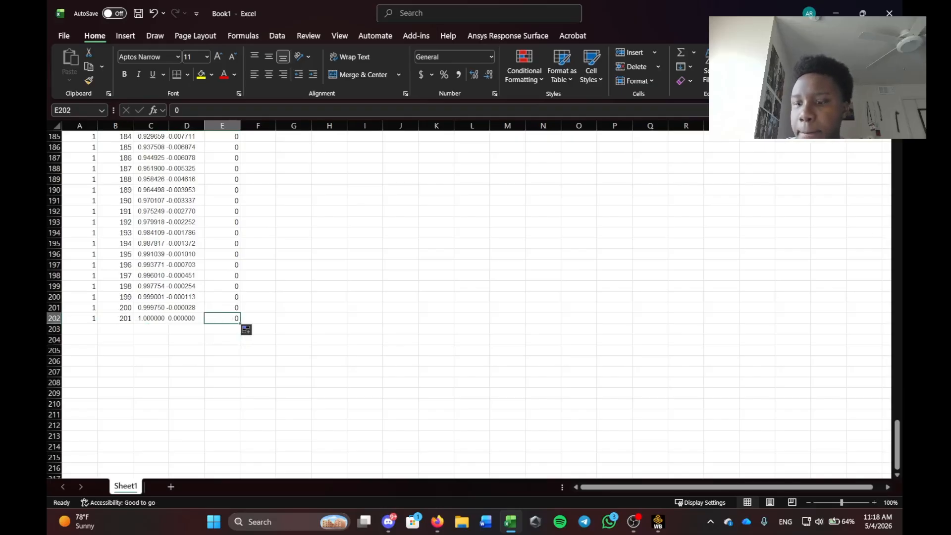
# Clear row 202's x, y and z values and set its point number to 0.
pyautogui.hotkey('alt', 'Tab')
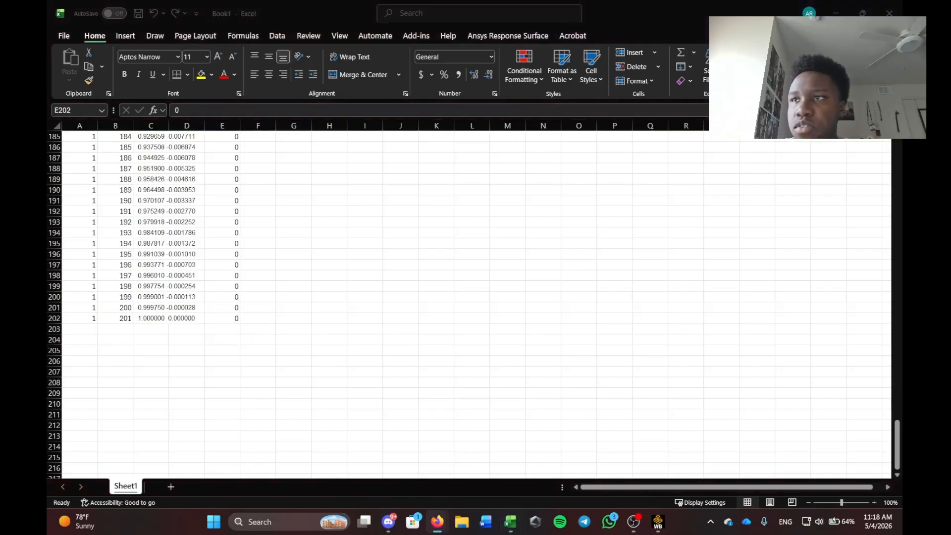
pyautogui.click(232, 319)
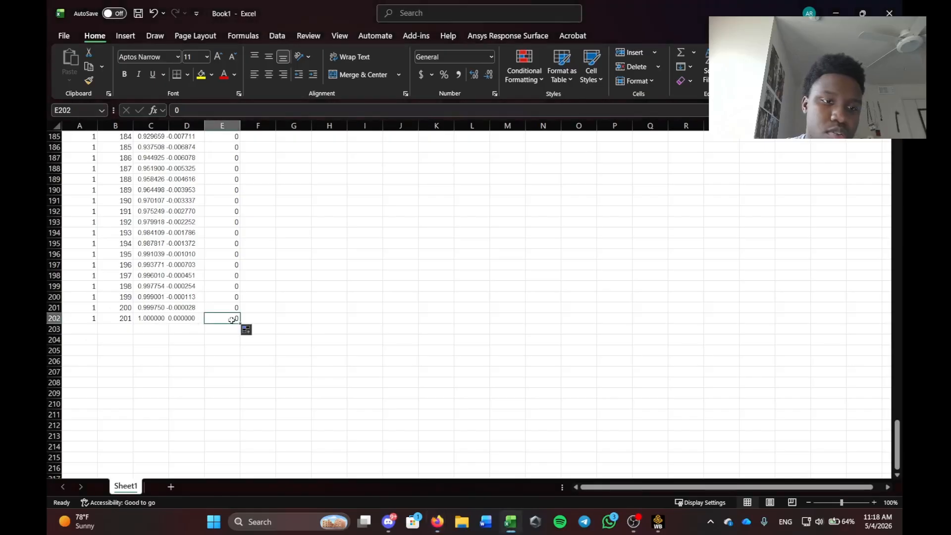
pyautogui.press('BackSpace')
pyautogui.click(185, 322)
pyautogui.press('BackSpace')
pyautogui.click(152, 321)
pyautogui.press('BackSpace')
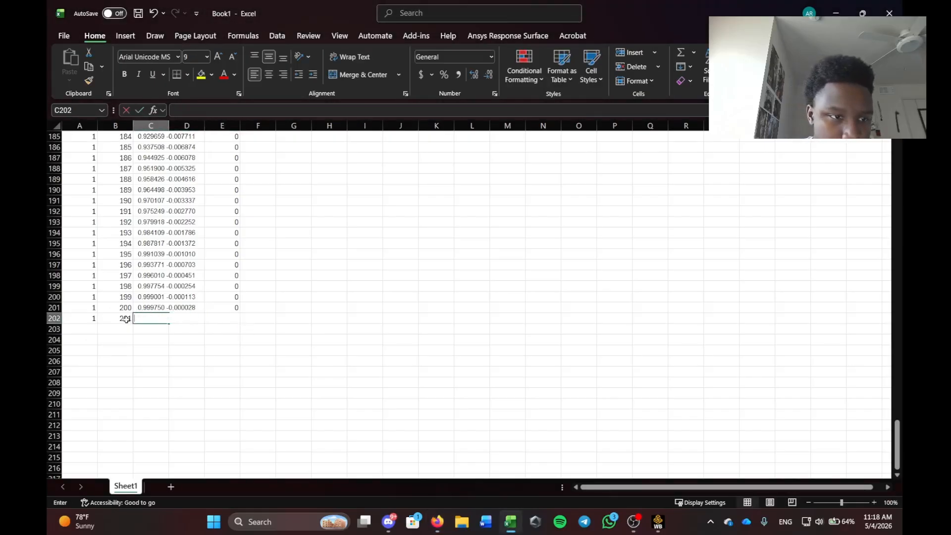
pyautogui.click(124, 320)
pyautogui.press('BackSpace')
pyautogui.click(126, 337)
pyautogui.click(124, 317)
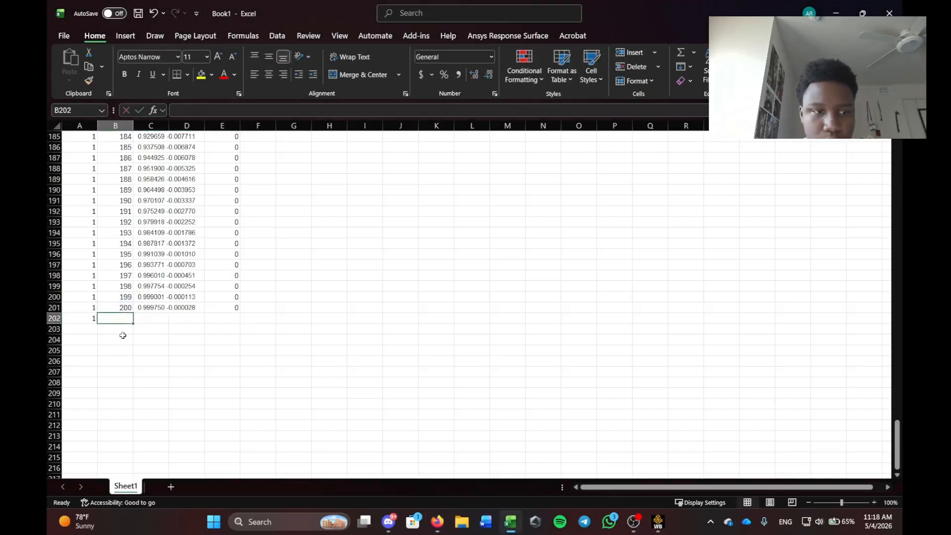
pyautogui.write('0')
pyautogui.click(126, 340)
pyautogui.click(219, 339)
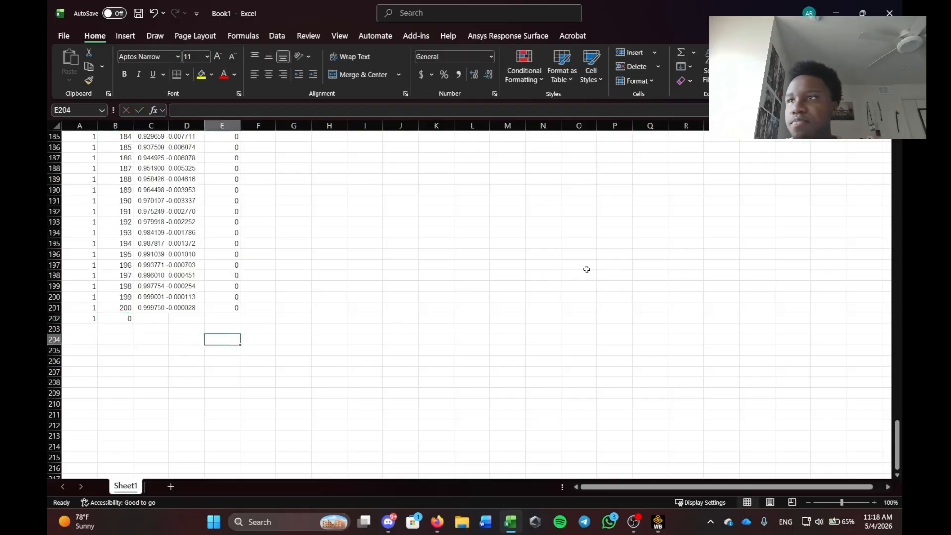
# Start Save As with the Fundies folder as the save location.
pyautogui.click(64, 36)
pyautogui.click(62, 40)
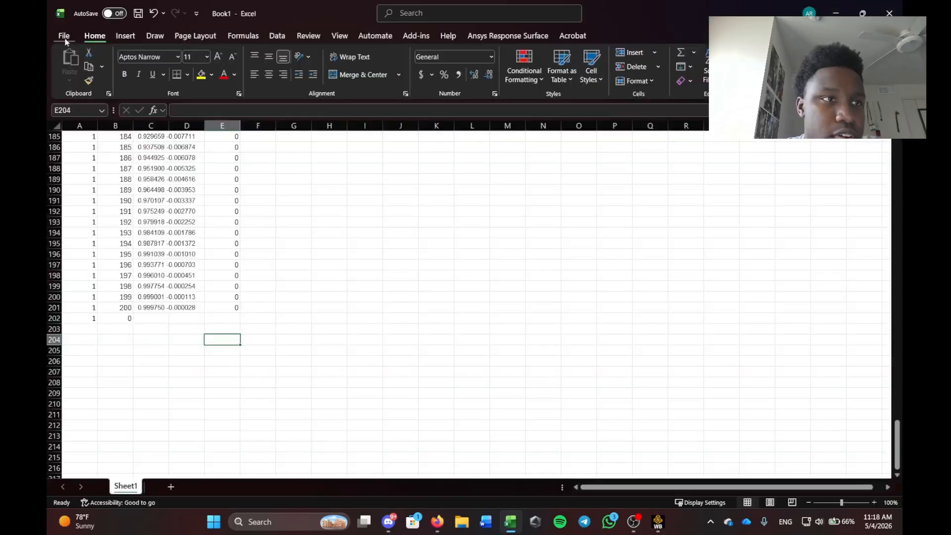
pyautogui.click(64, 36)
pyautogui.click(95, 190)
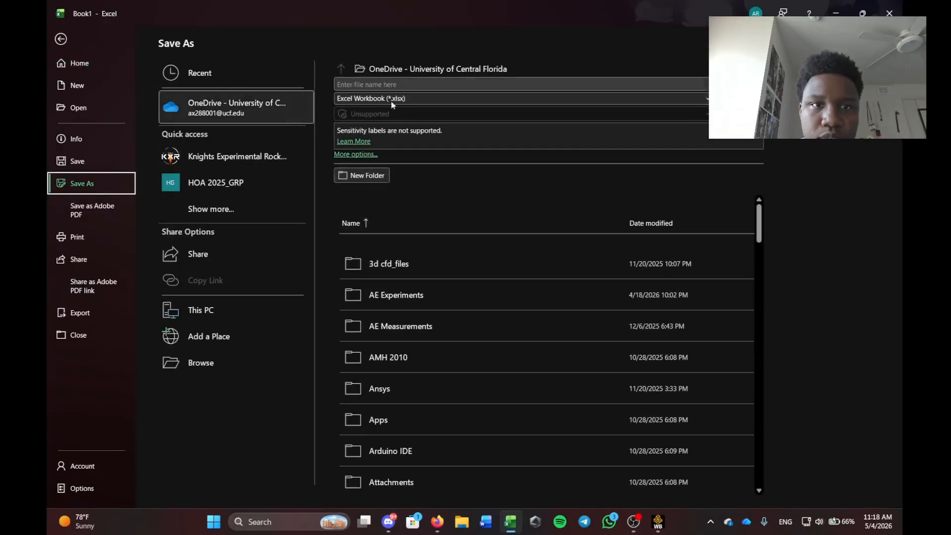
pyautogui.scroll(-8, 422, 396)
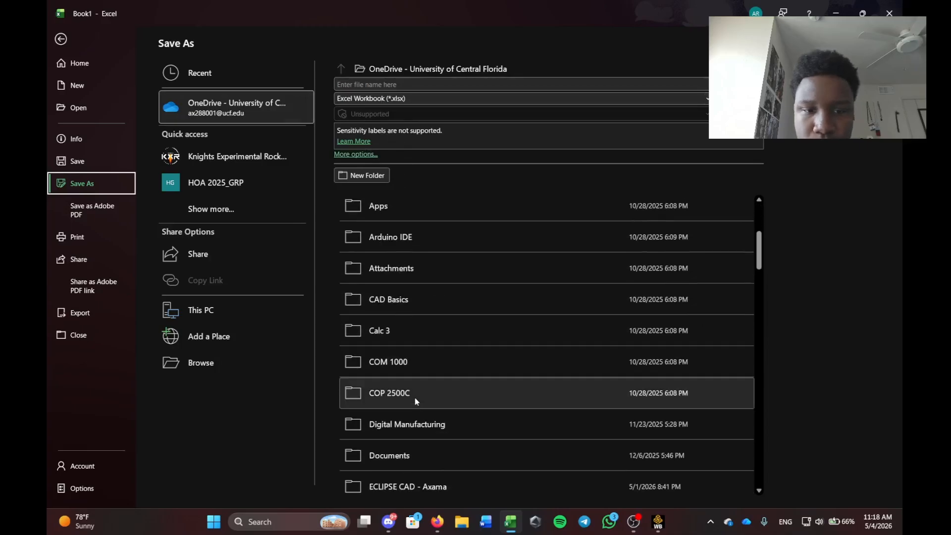
pyautogui.scroll(-2, 396, 393)
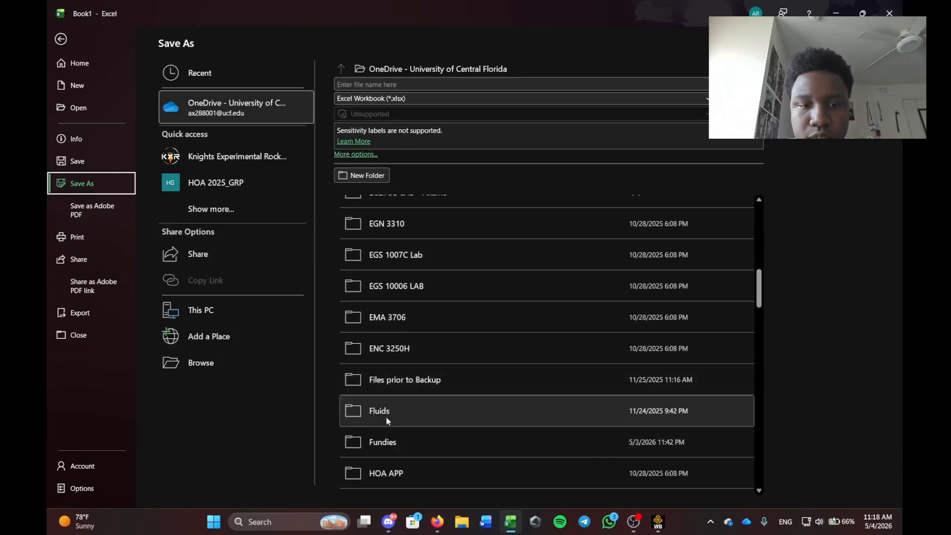
pyautogui.click(385, 438)
# Save as NACA 2415 run 2 in Text (Tab delimited) (*.txt) format.
pyautogui.click(382, 85)
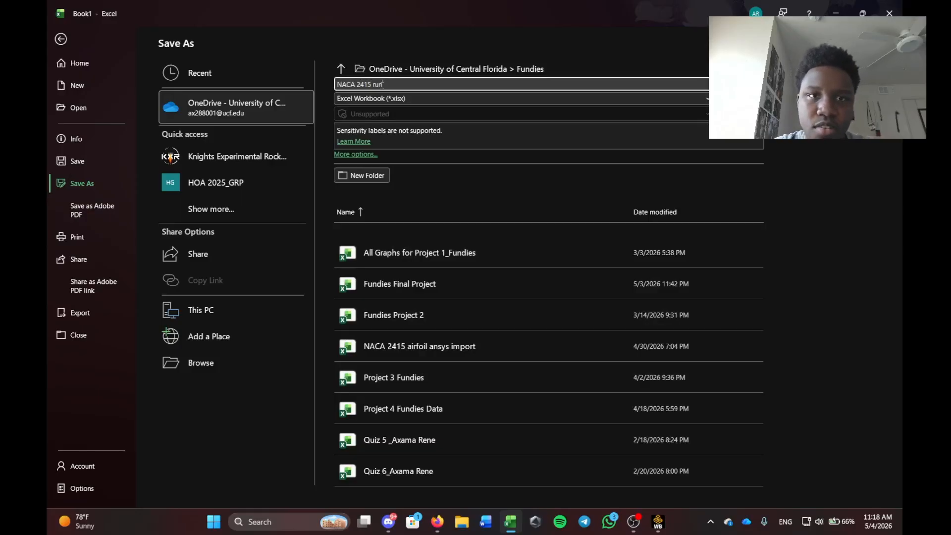
pyautogui.click(376, 98)
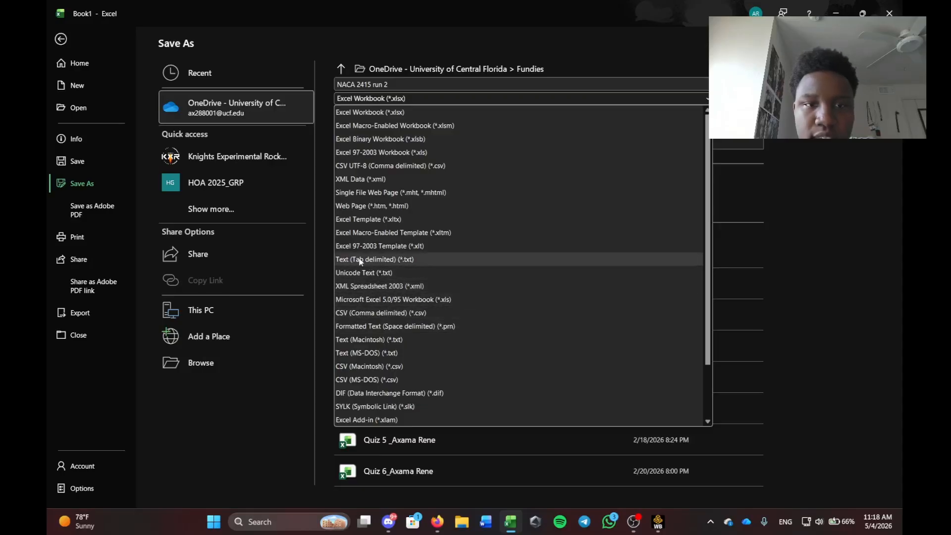
pyautogui.click(415, 259)
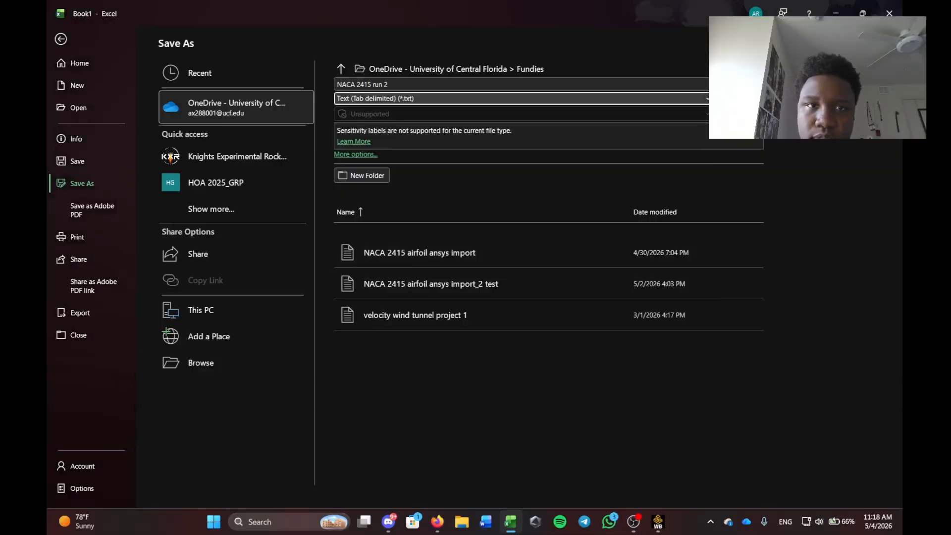
pyautogui.click(739, 98)
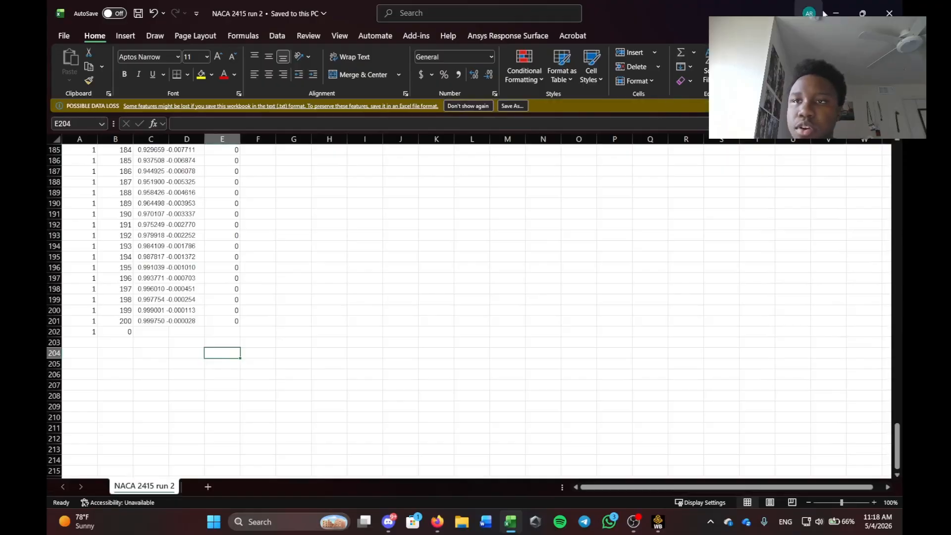
# Glance at the airfoil generator page and BONUS SIMULATION.pdf, then return to the Workbench project.
pyautogui.hotkey('alt', 'Tab')
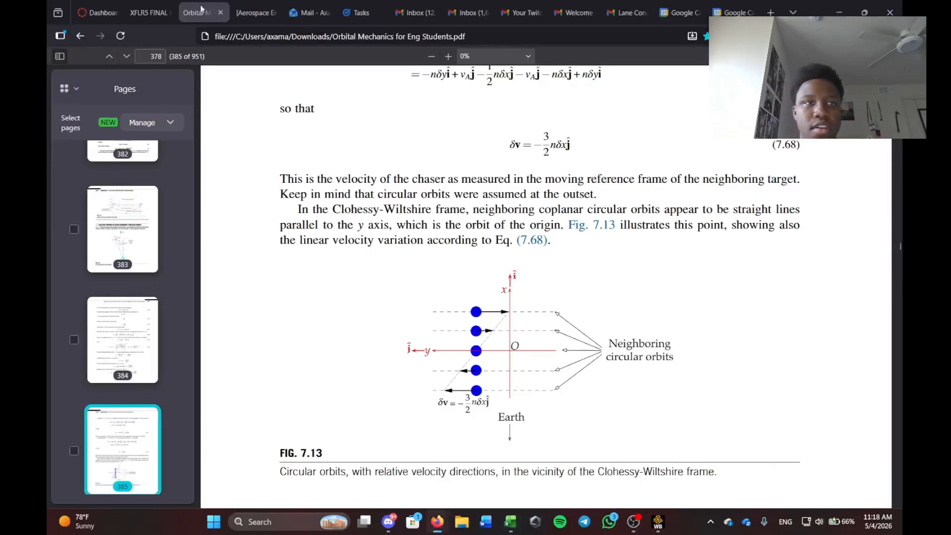
pyautogui.click(839, 12)
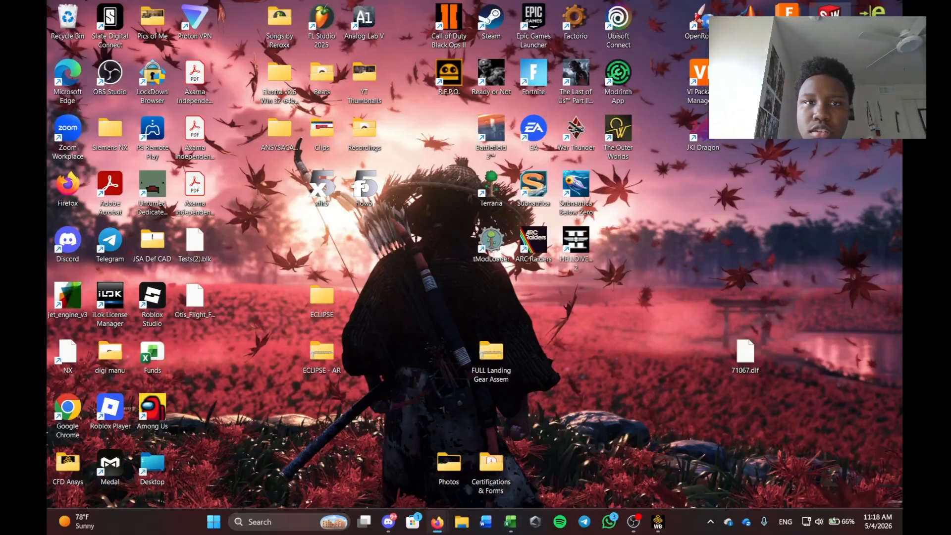
pyautogui.moveTo(437, 521)
pyautogui.click(458, 428)
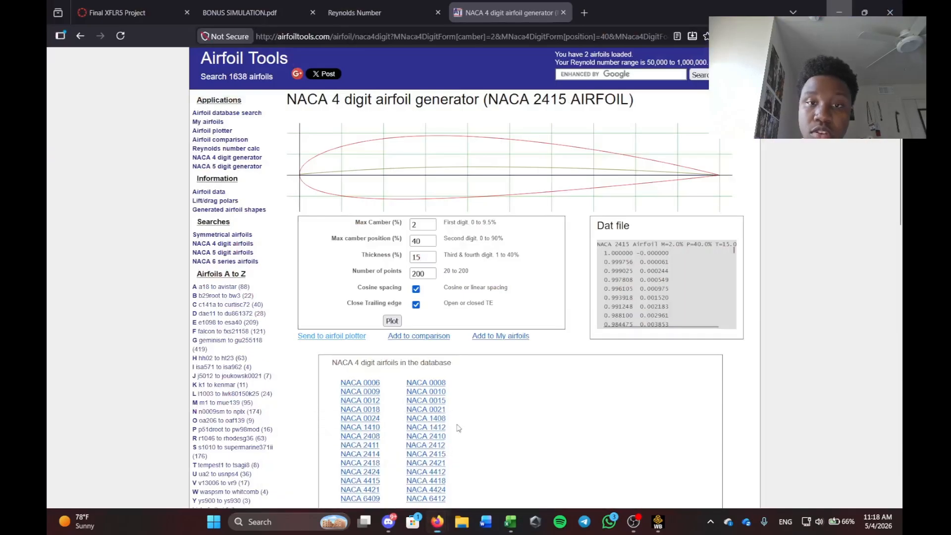
pyautogui.click(240, 12)
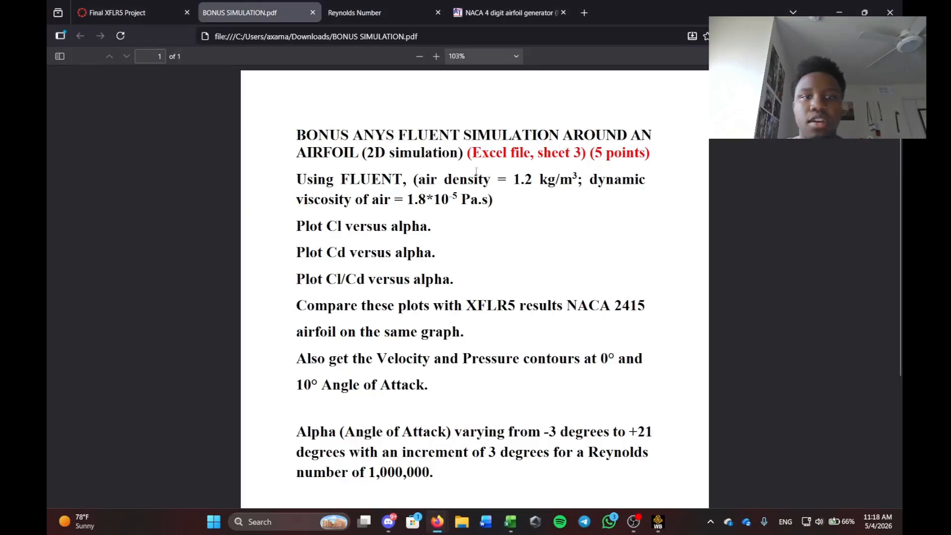
pyautogui.click(658, 523)
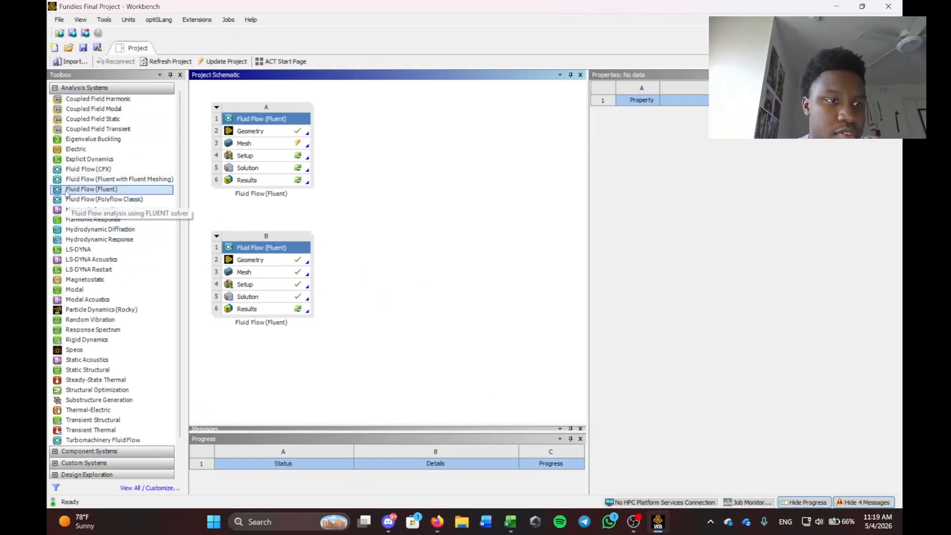
# Add Fluid Flow (Fluent) system C, set its geometry to 2D, and start a new DesignModeler geometry.
pyautogui.doubleClick(98, 189)
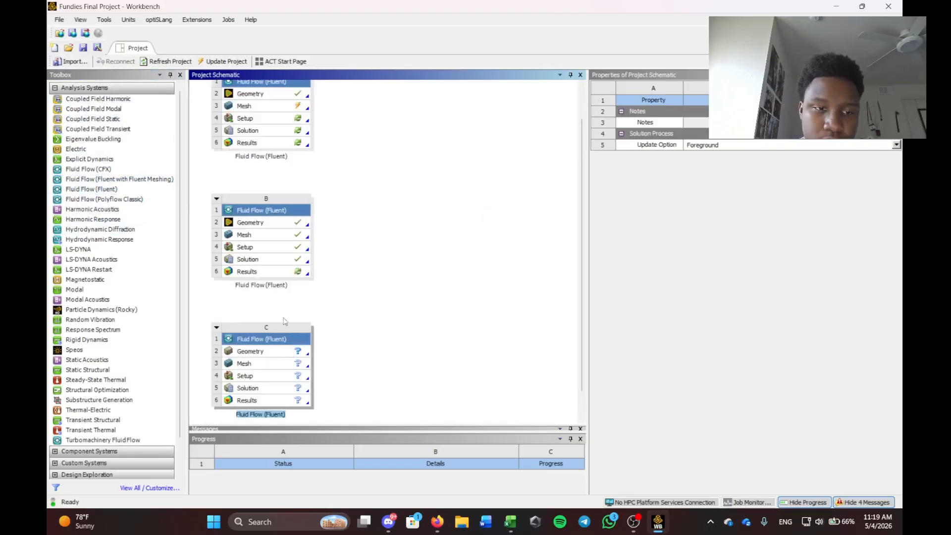
pyautogui.click(276, 353)
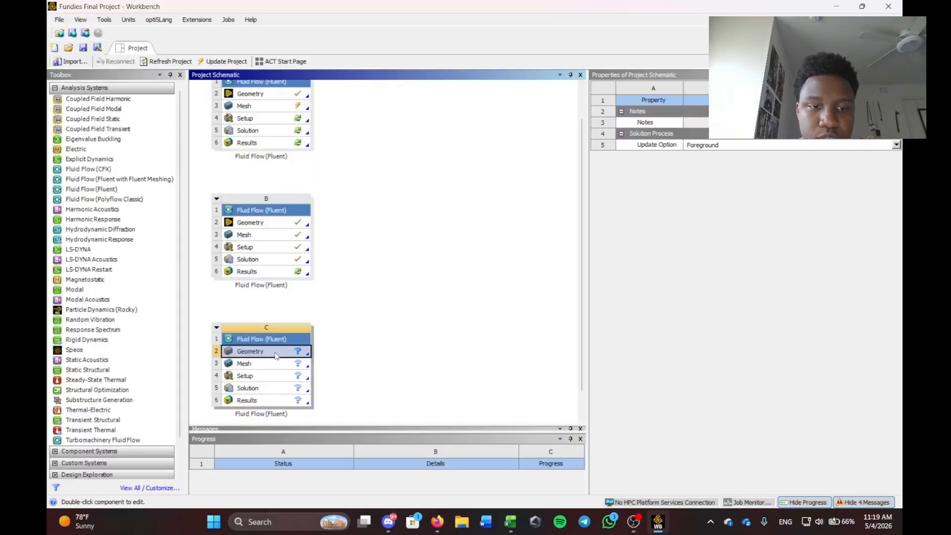
pyautogui.rightClick(280, 352)
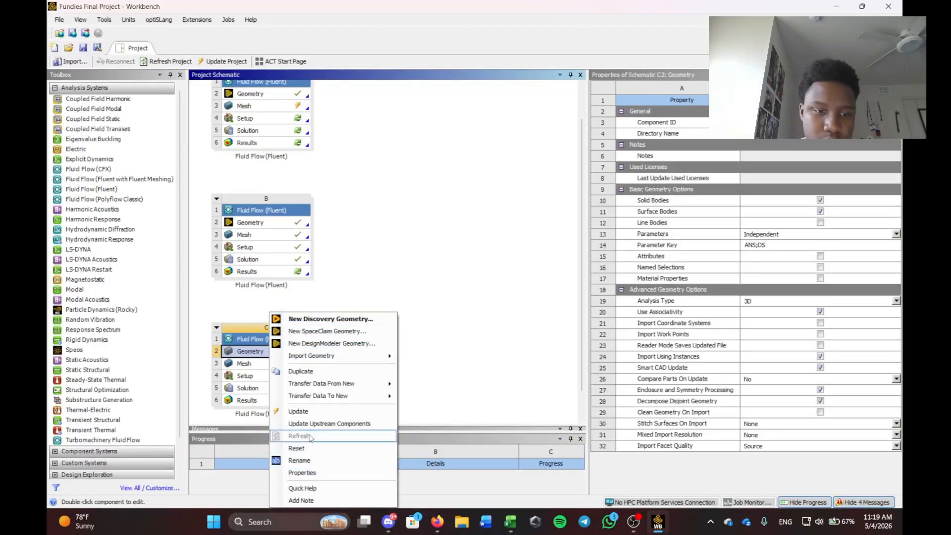
pyautogui.click(896, 301)
pyautogui.click(757, 318)
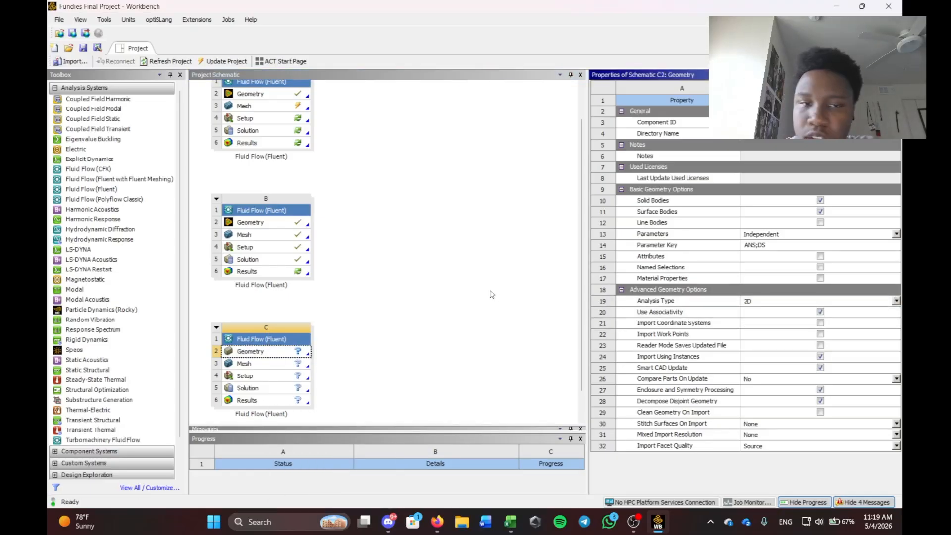
pyautogui.click(389, 329)
pyautogui.rightClick(288, 353)
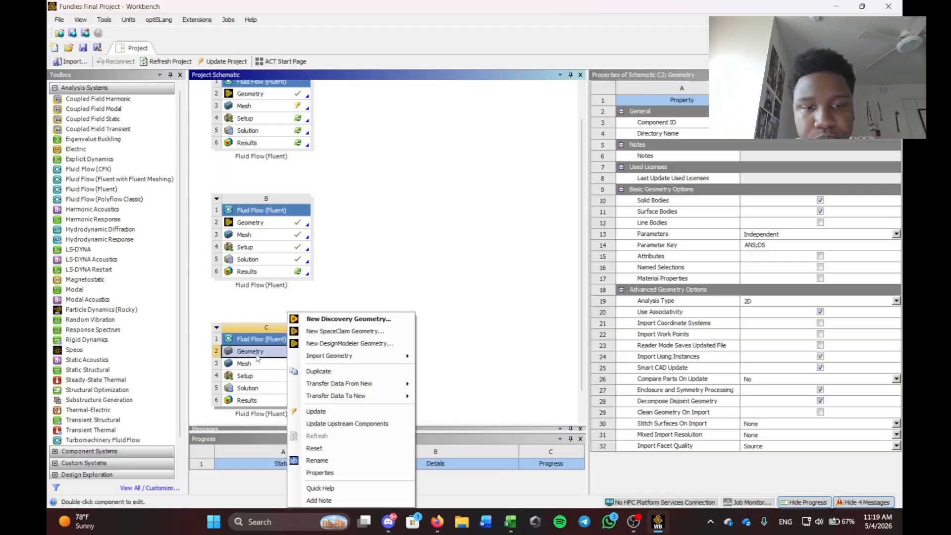
pyautogui.click(339, 344)
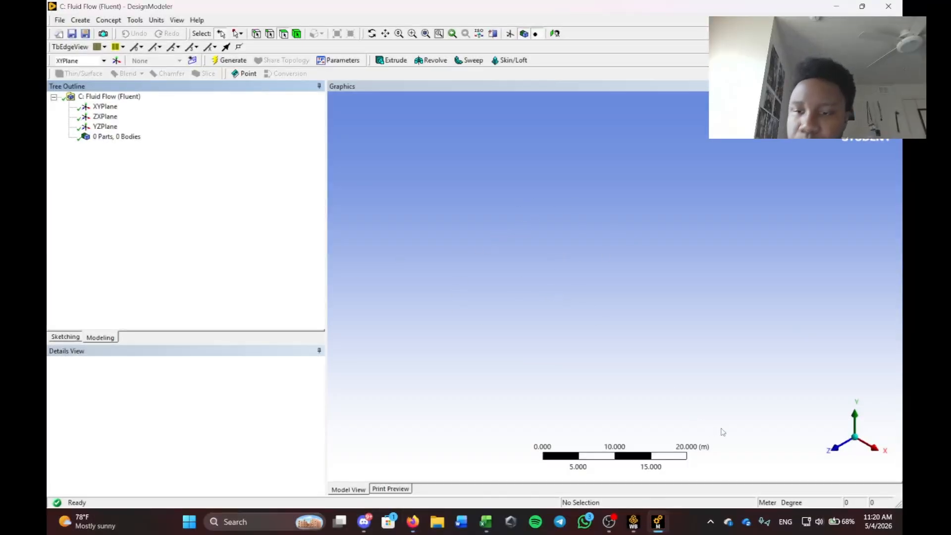
# Create a 3D curve on the XY plane from the 'NACA 2415 run 2' coordinates file.
pyautogui.click(836, 448)
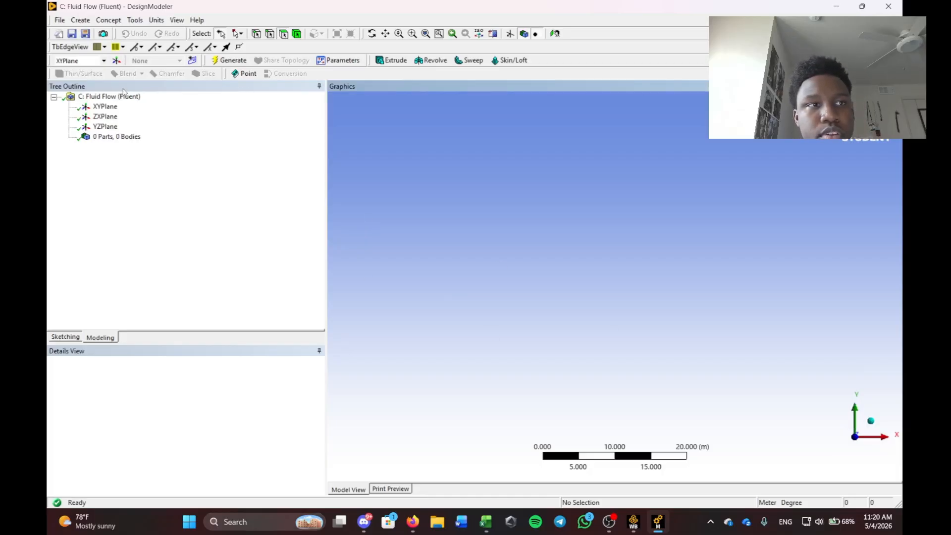
pyautogui.click(113, 21)
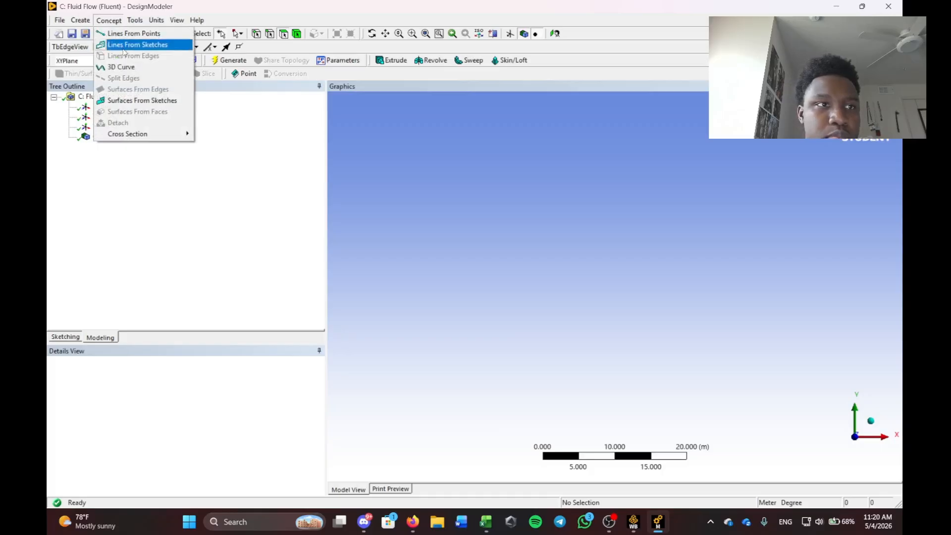
pyautogui.click(122, 67)
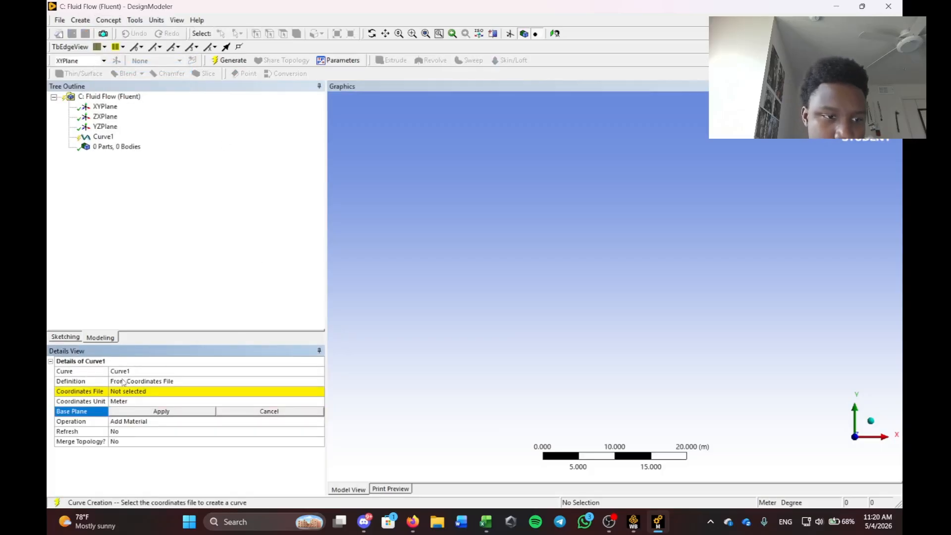
pyautogui.click(168, 381)
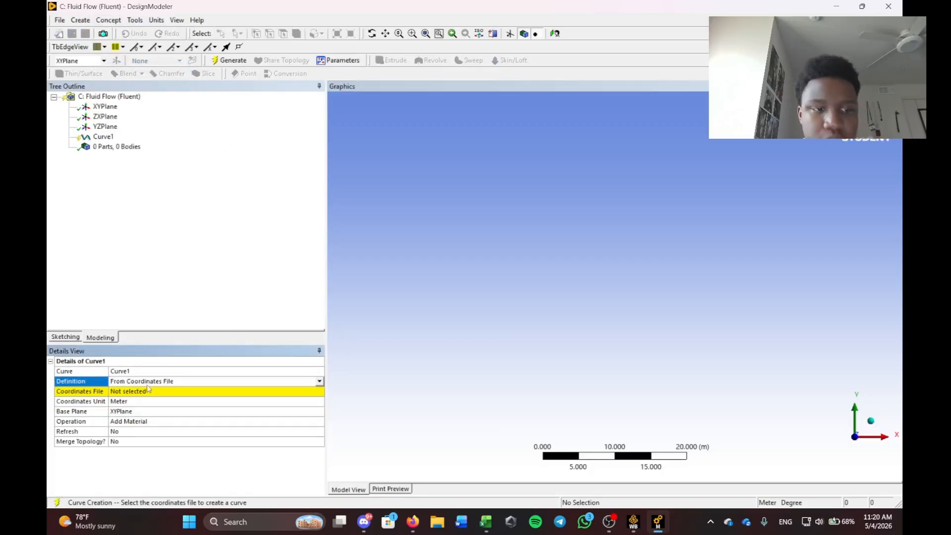
pyautogui.click(144, 396)
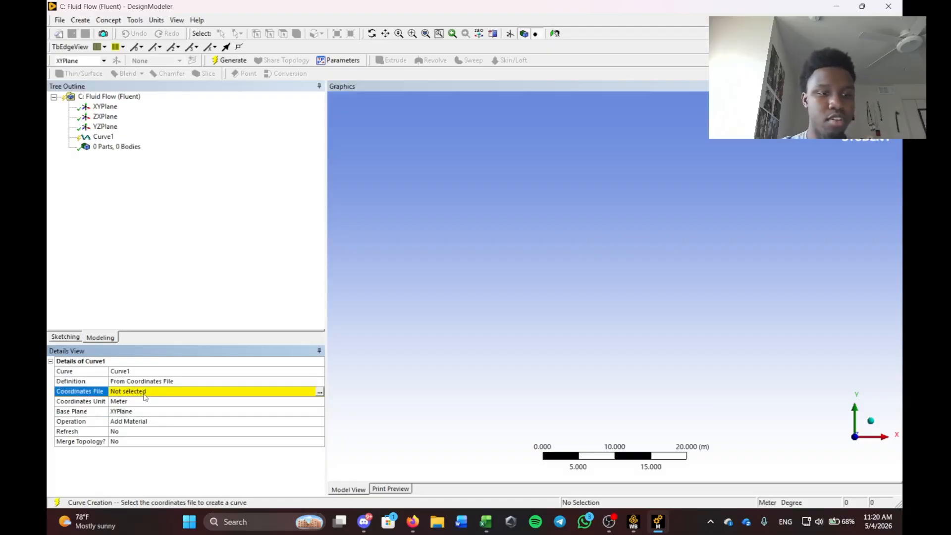
pyautogui.click(320, 393)
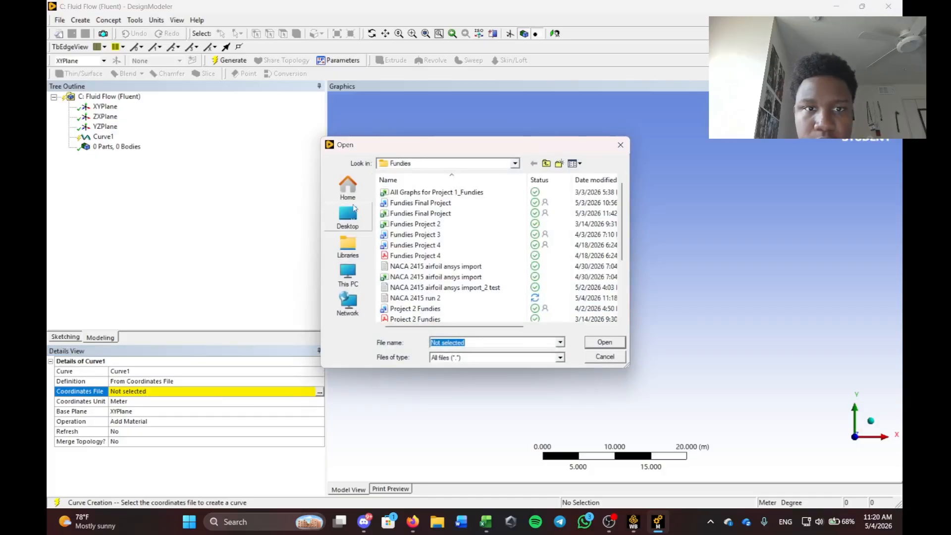
pyautogui.click(422, 299)
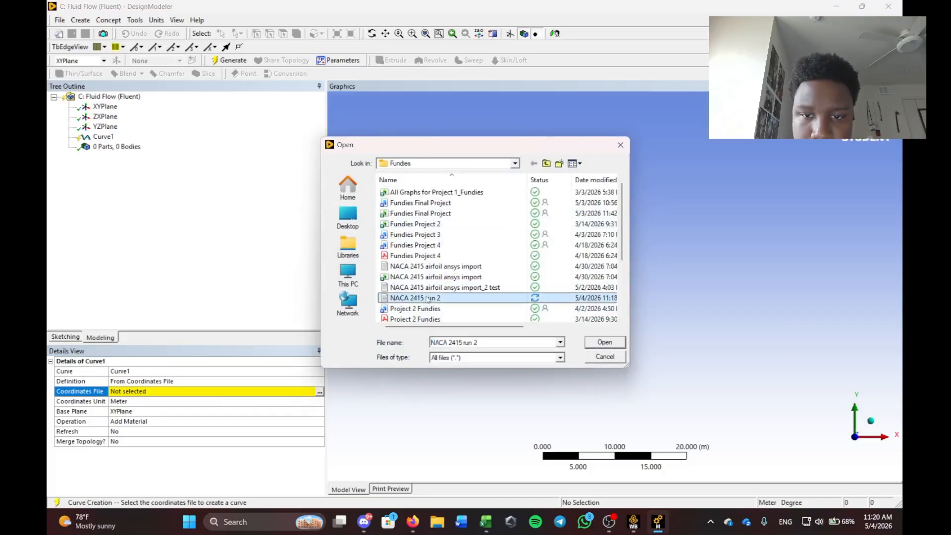
pyautogui.click(595, 345)
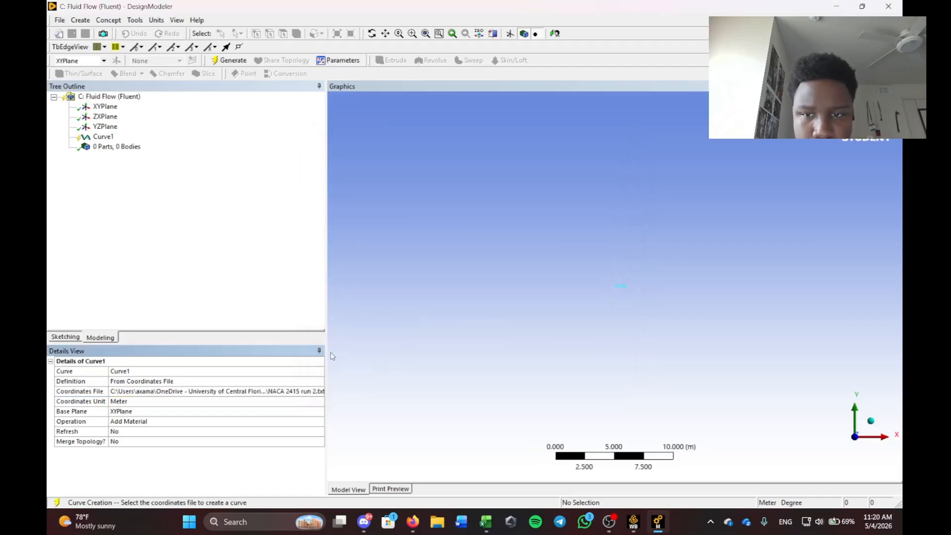
# Generate Curve1 to produce the NACA 2415 airfoil outline body, zooming to inspect it.
pyautogui.scroll(-5, 620, 285)
pyautogui.scroll(6, 621, 287)
pyautogui.scroll(10, 621, 287)
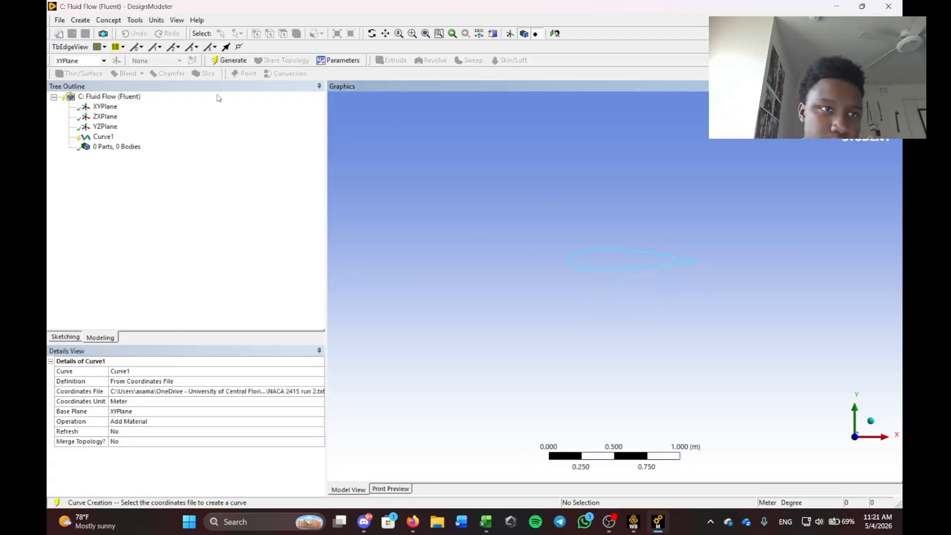
pyautogui.click(228, 60)
pyautogui.scroll(6, 613, 266)
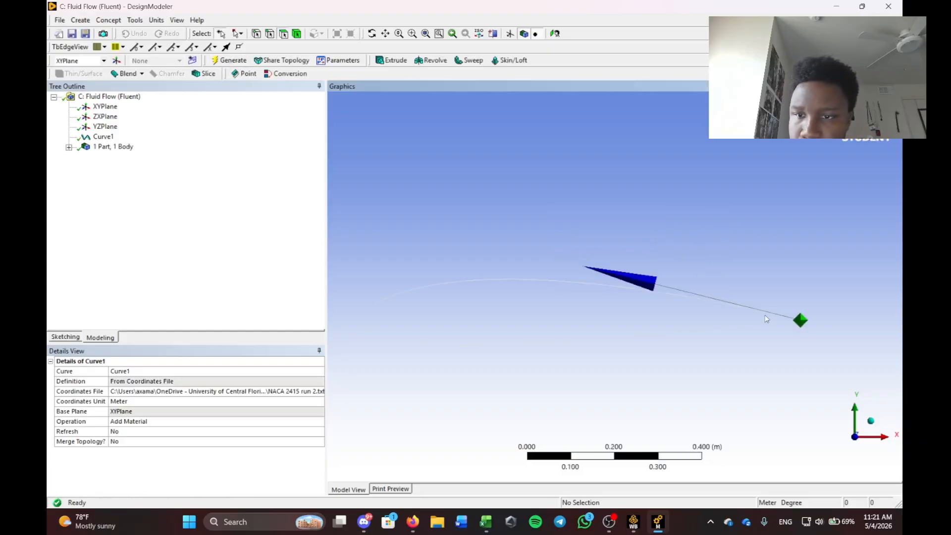
pyautogui.scroll(-9, 647, 340)
pyautogui.scroll(-2, 648, 326)
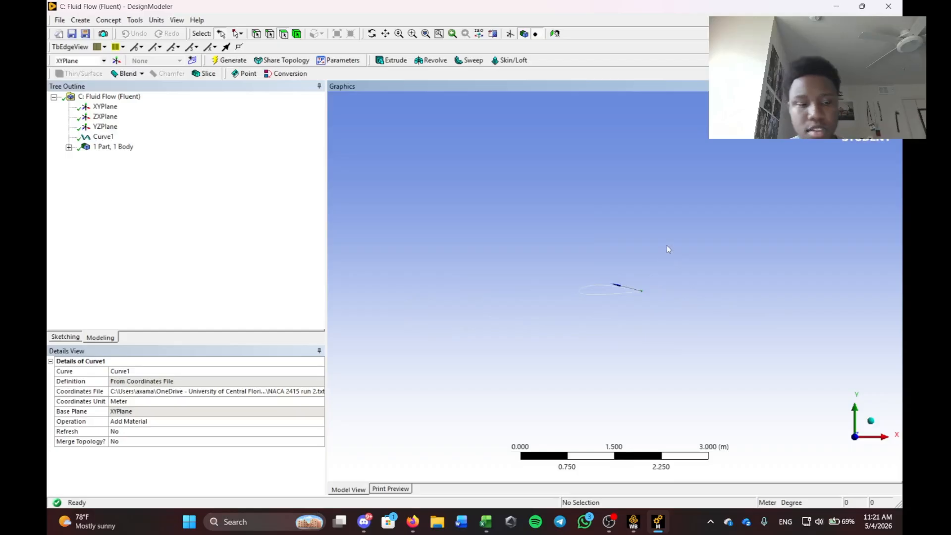
pyautogui.scroll(-1, 617, 315)
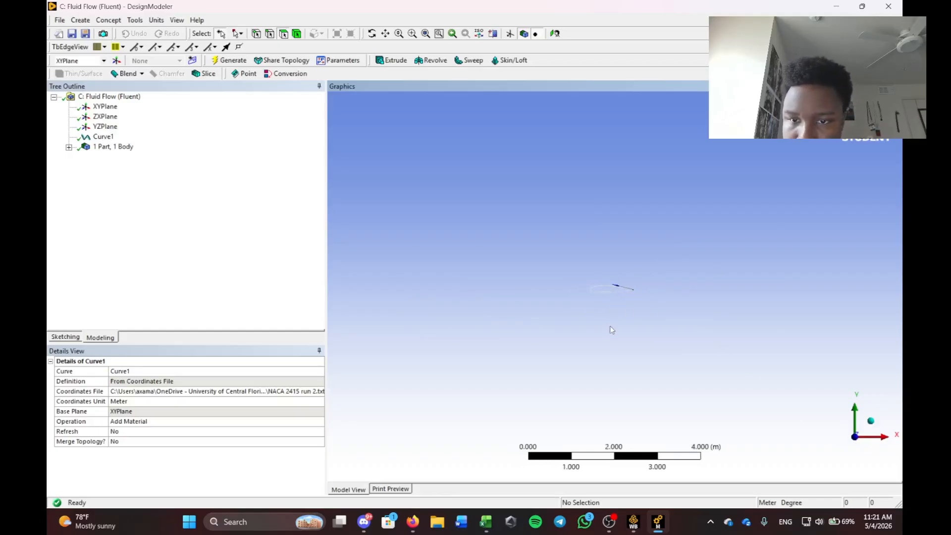
pyautogui.scroll(5, 610, 317)
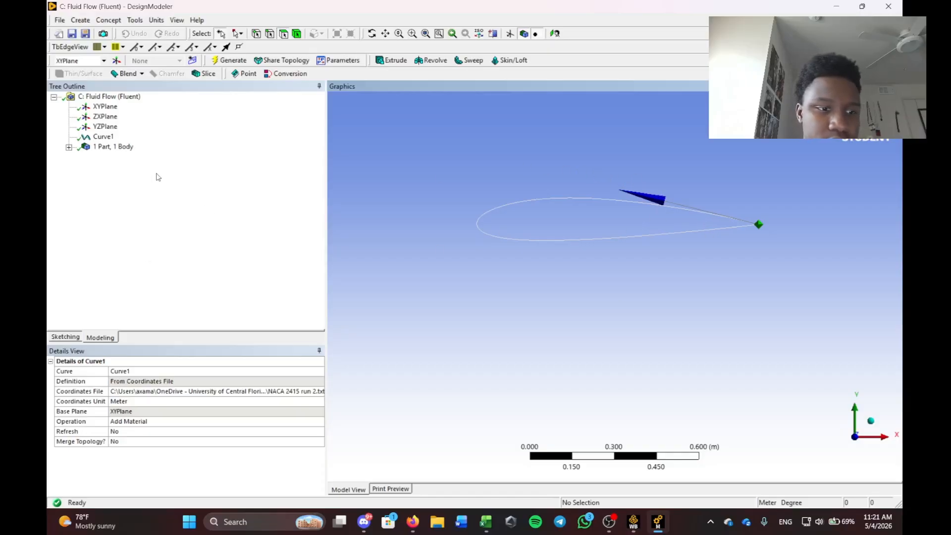
# Create and generate surface Surf1 from the airfoil outline edge.
pyautogui.click(111, 22)
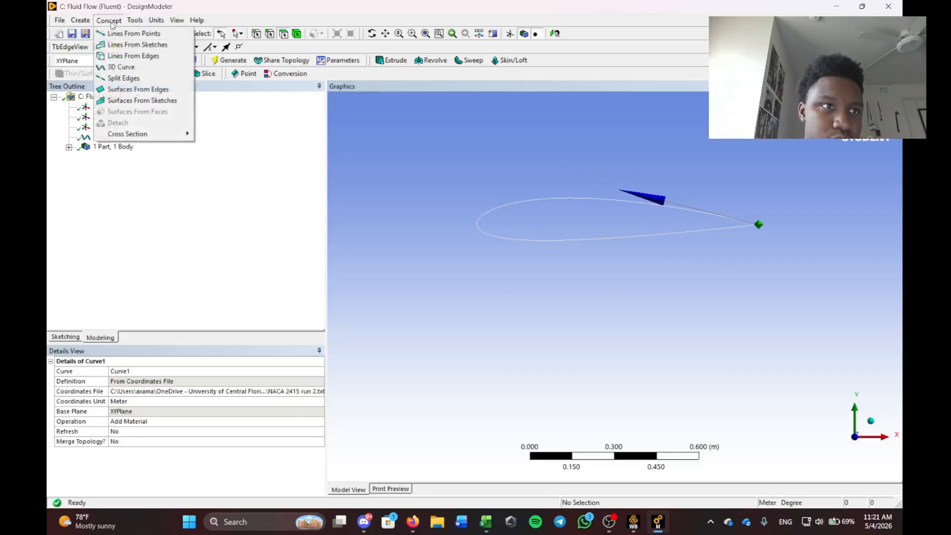
pyautogui.click(120, 95)
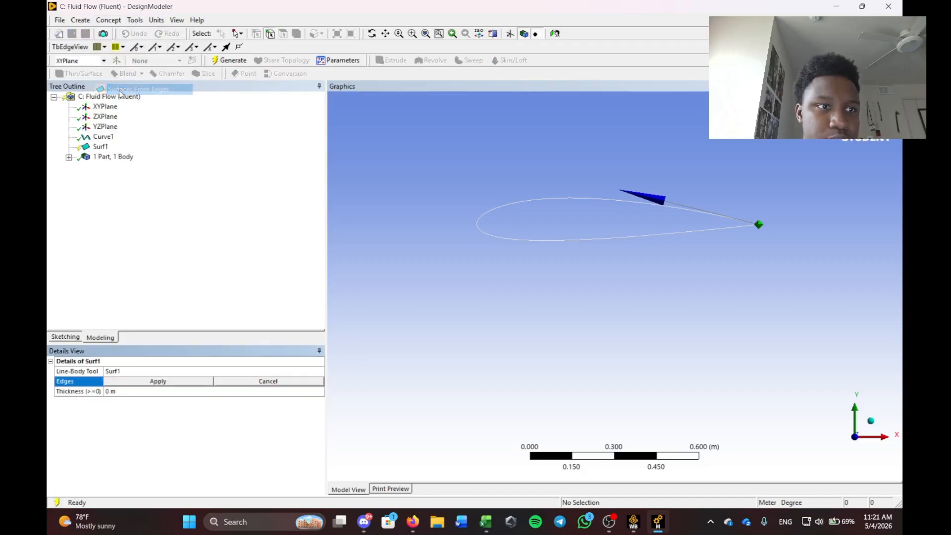
pyautogui.click(513, 208)
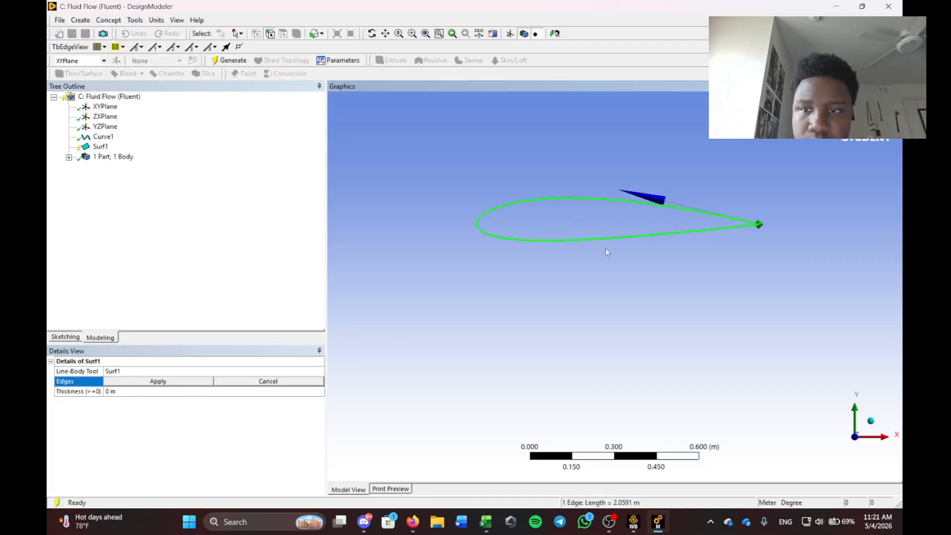
pyautogui.click(159, 383)
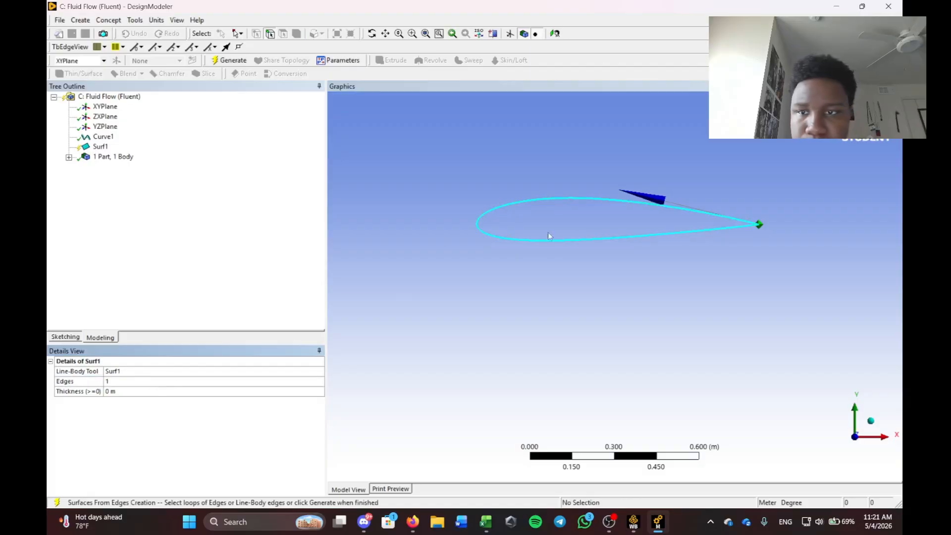
pyautogui.click(241, 238)
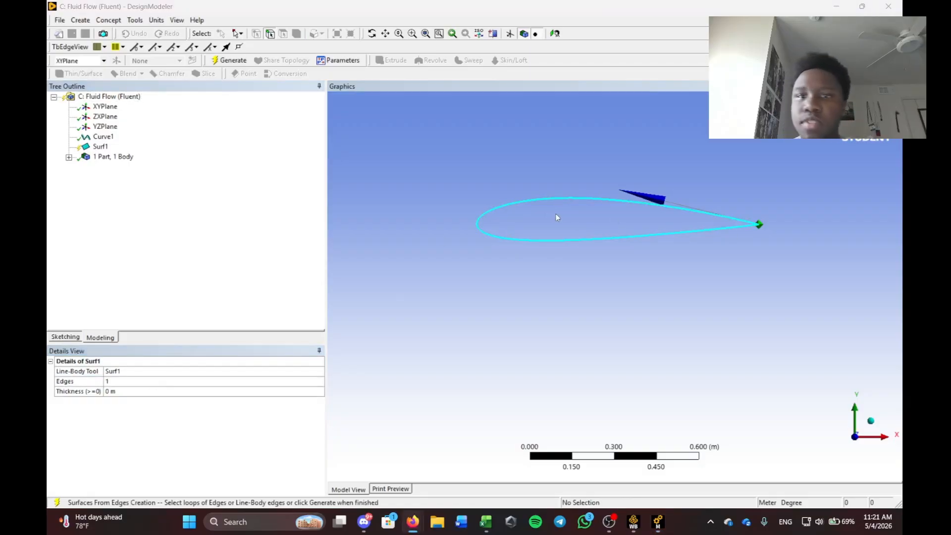
pyautogui.click(228, 60)
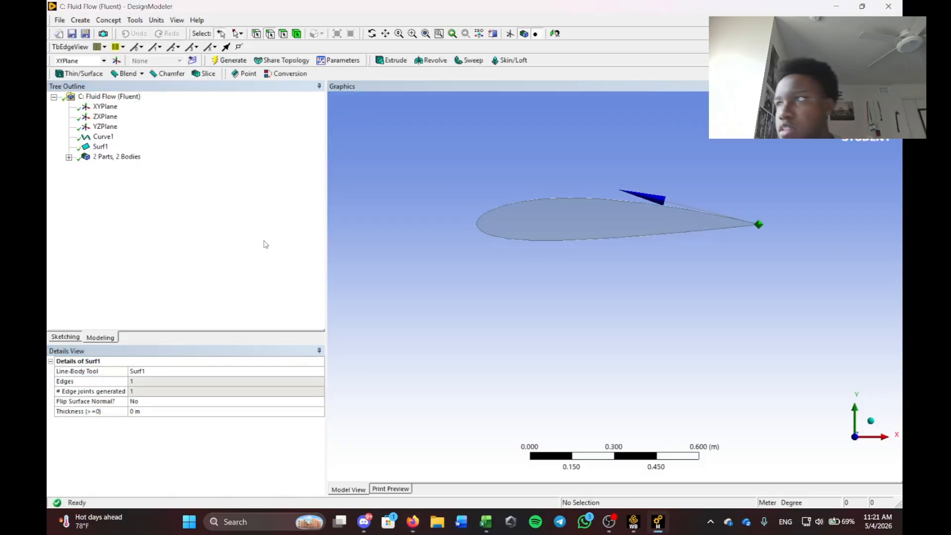
# Expand the tree to show both bodies and switch to sketching on the XY plane.
pyautogui.click(69, 157)
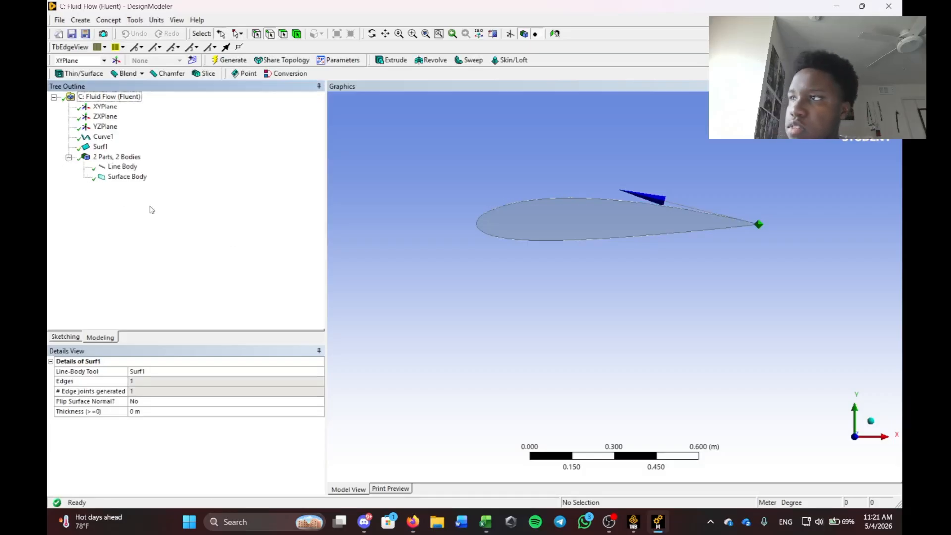
pyautogui.scroll(-3, 606, 251)
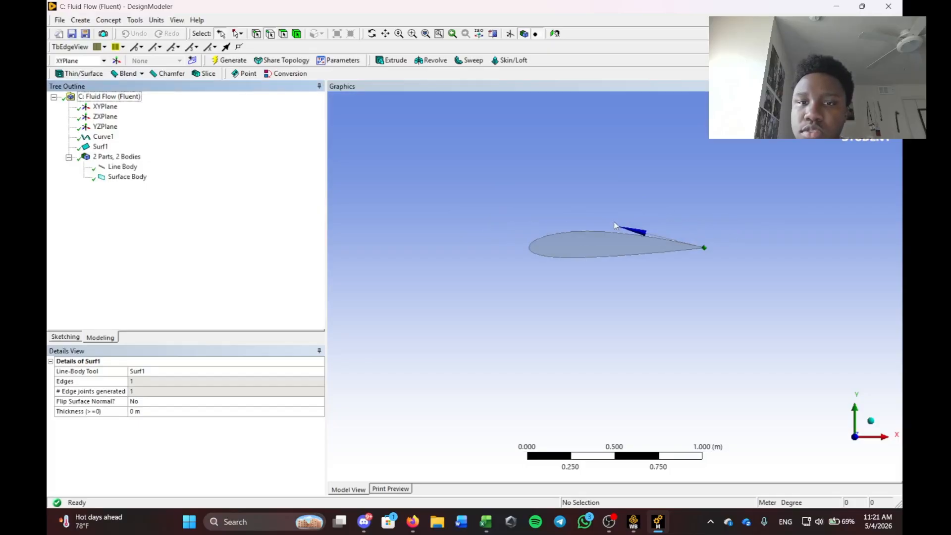
pyautogui.scroll(-2, 623, 218)
pyautogui.hotkey('alt', 'Tab')
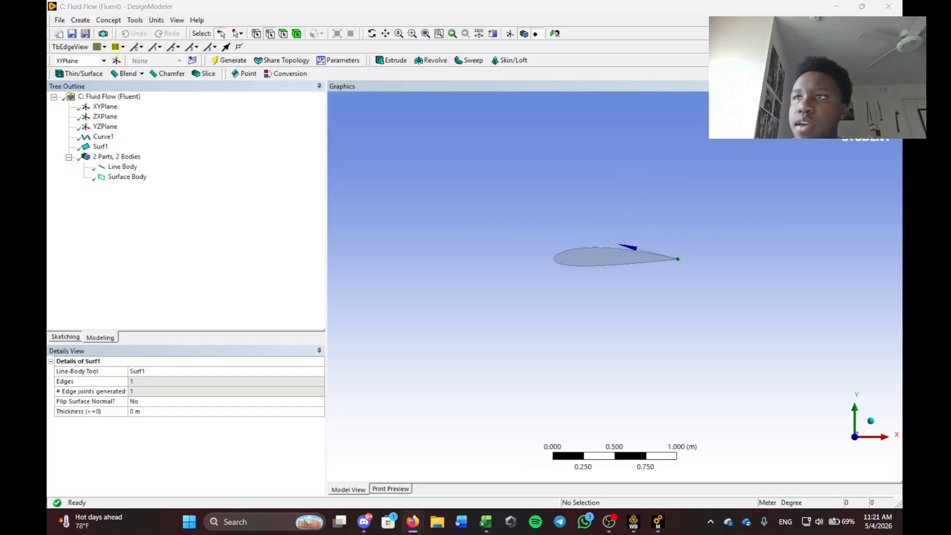
pyautogui.click(58, 338)
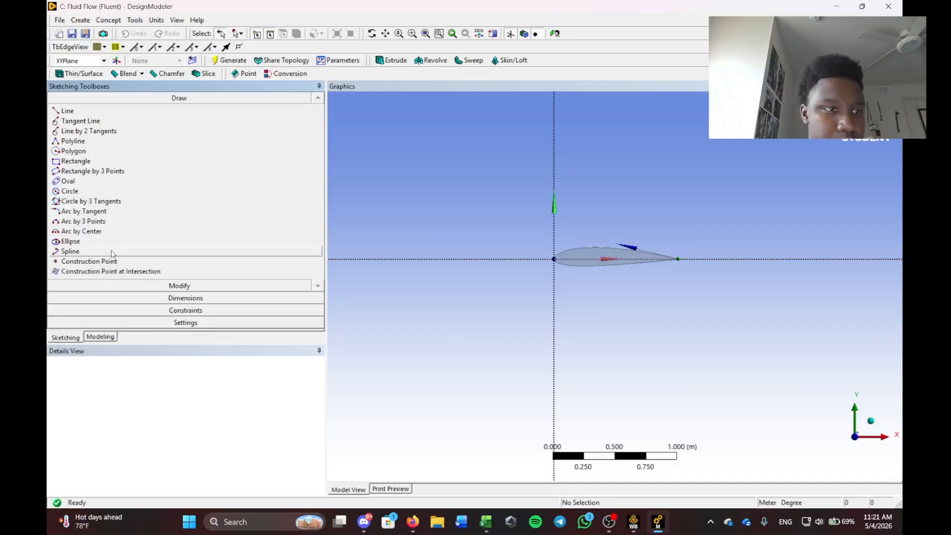
# Draw an arc centred on the airfoil's leading edge, from the circle top to its bottom.
pyautogui.click(74, 232)
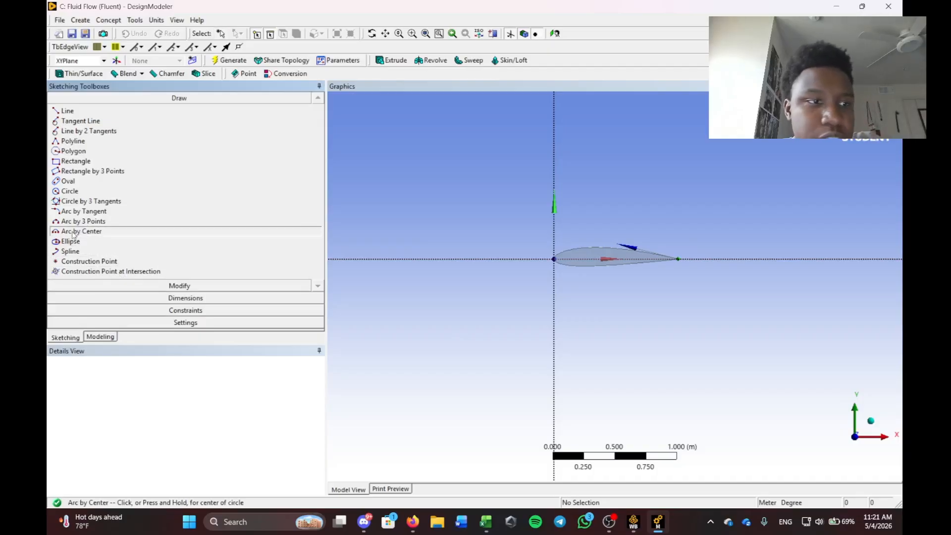
pyautogui.click(553, 259)
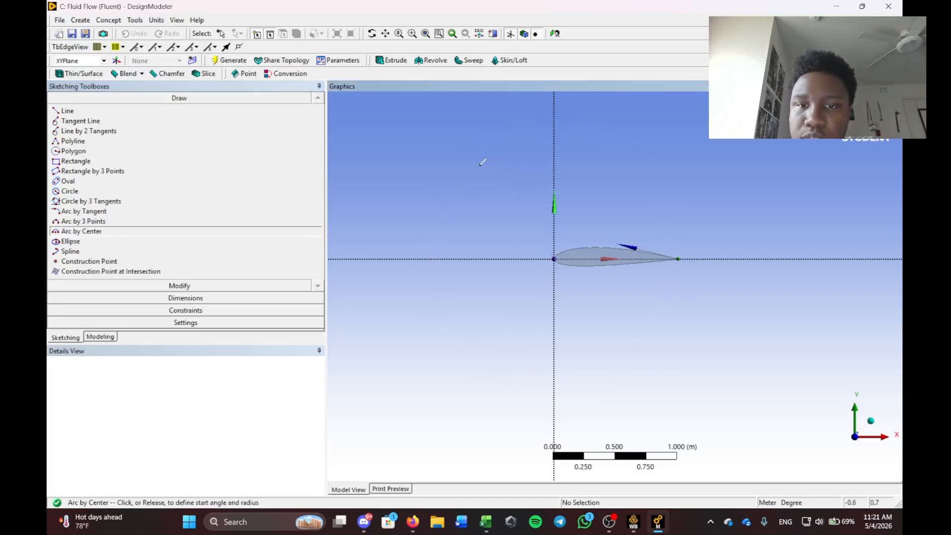
pyautogui.click(556, 148)
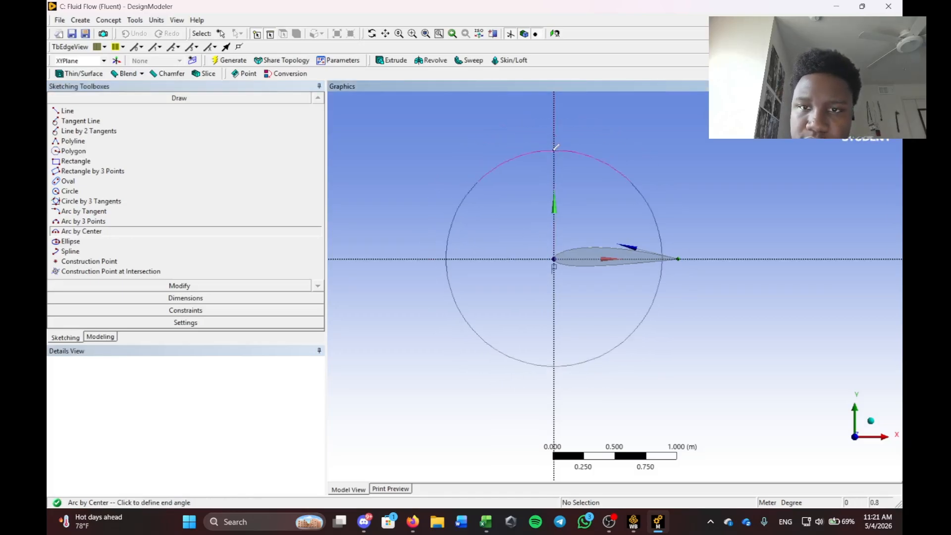
pyautogui.click(555, 384)
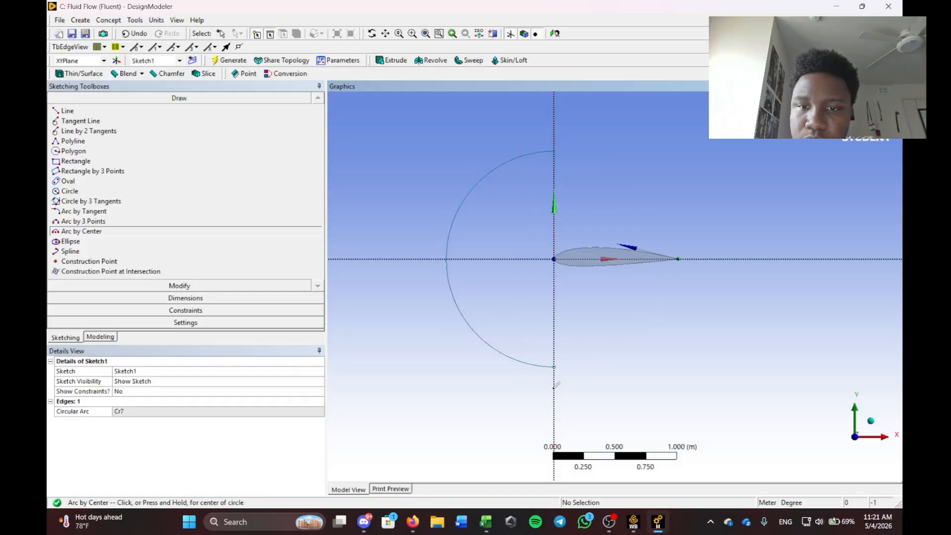
pyautogui.click(207, 298)
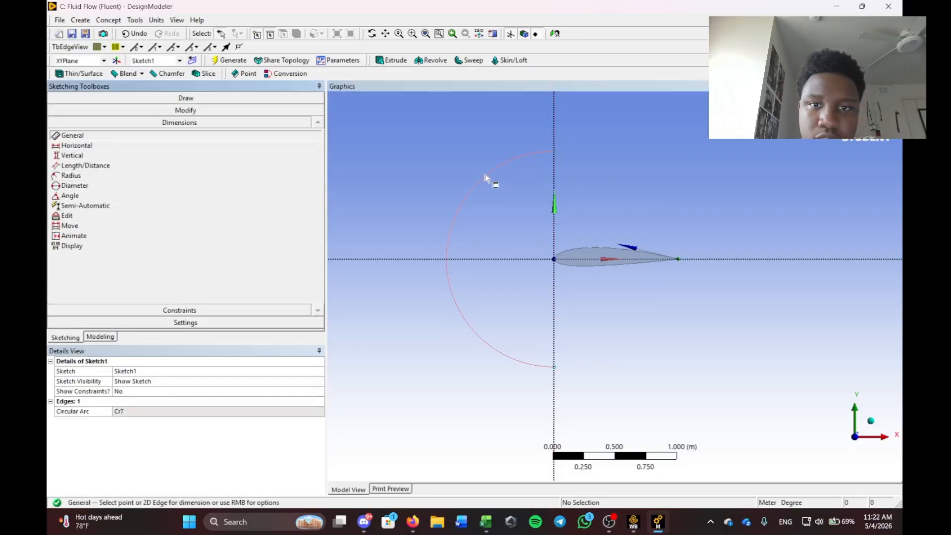
# Dimension the arc's radius R1 as 7.5 m, then zoom out.
pyautogui.click(470, 191)
pyautogui.click(391, 134)
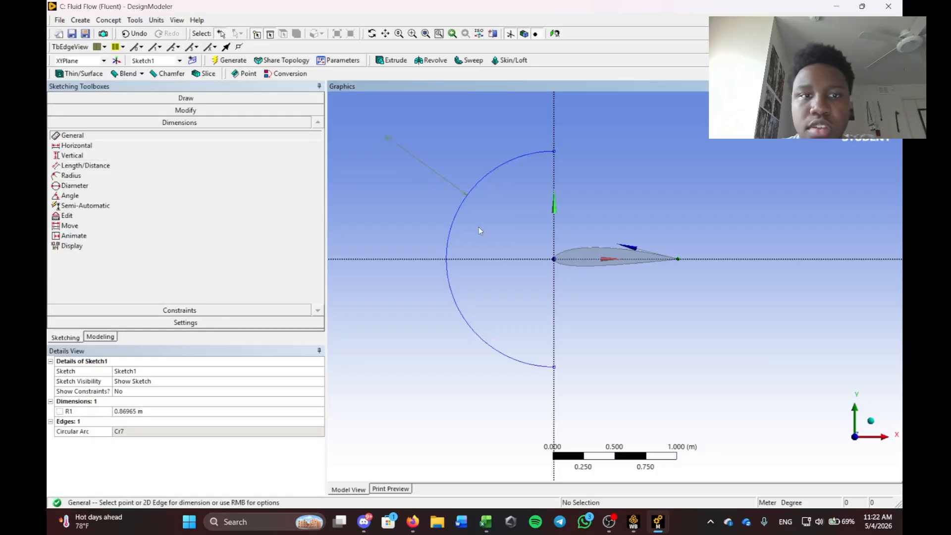
pyautogui.click(150, 411)
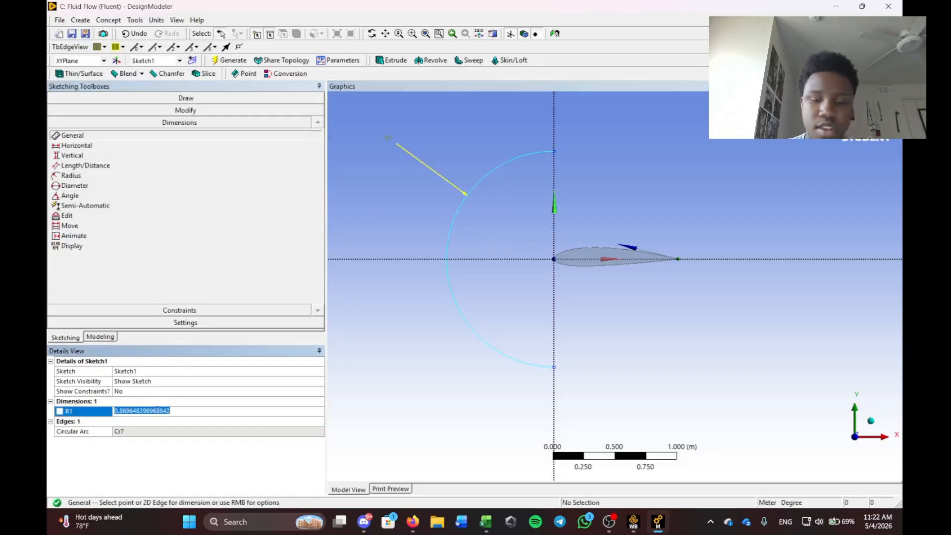
pyautogui.write('7.5')
pyautogui.press('Return')
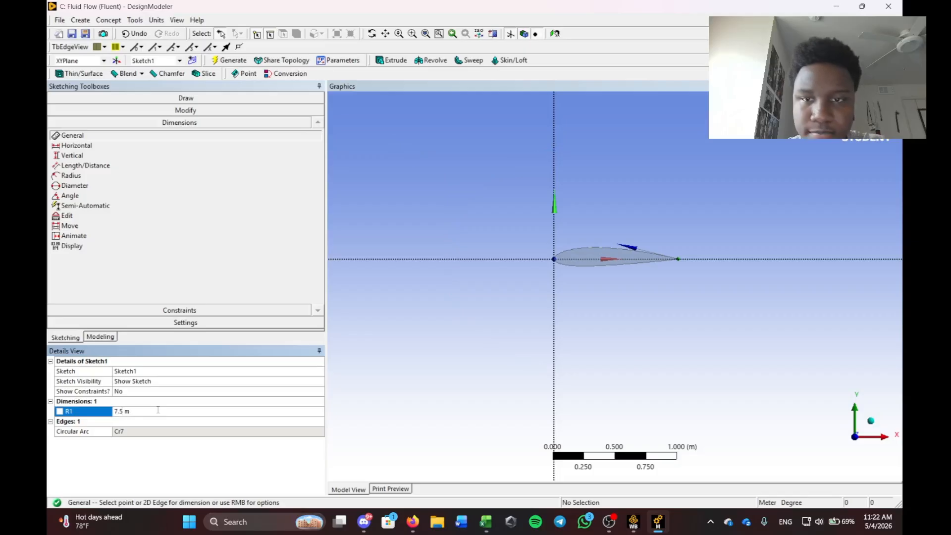
pyautogui.scroll(-10, 576, 253)
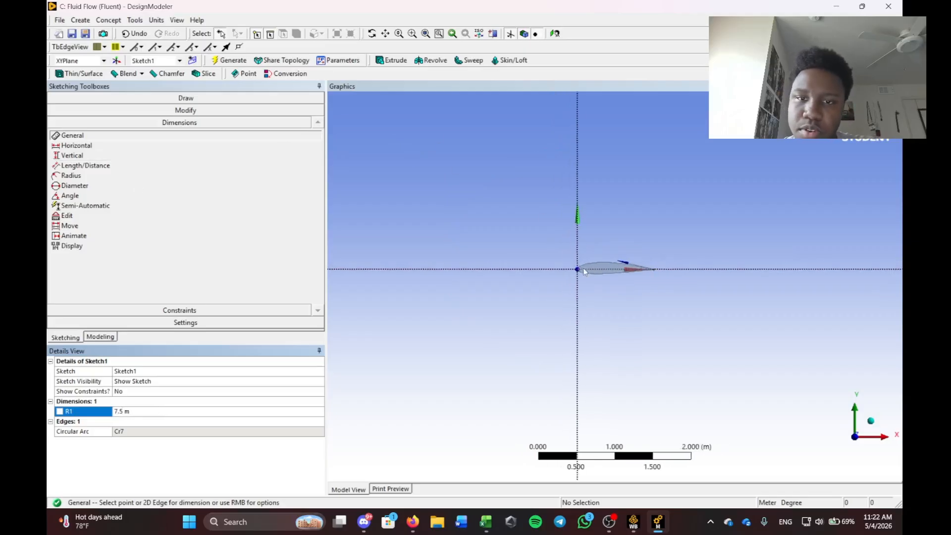
pyautogui.scroll(-3, 652, 316)
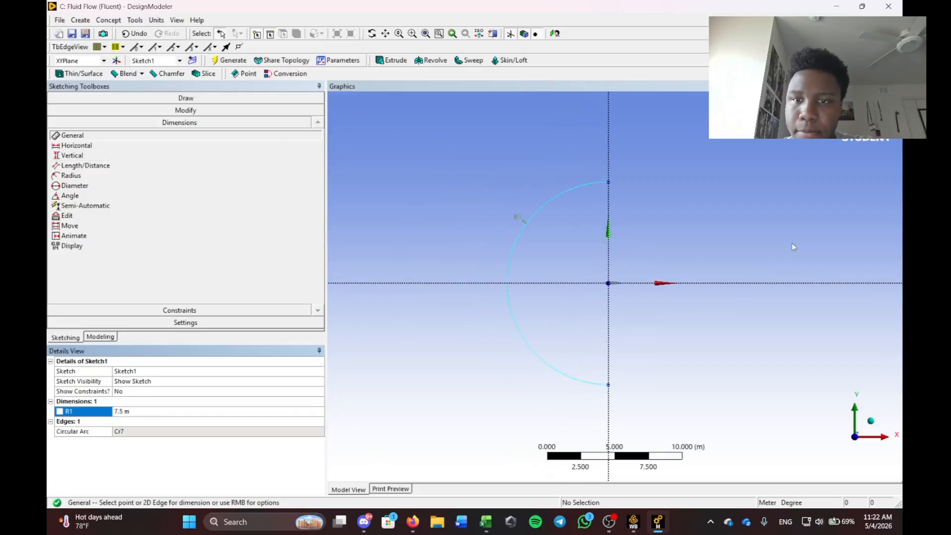
# Draw a horizontal line running right from the arc's top end.
pyautogui.click(186, 98)
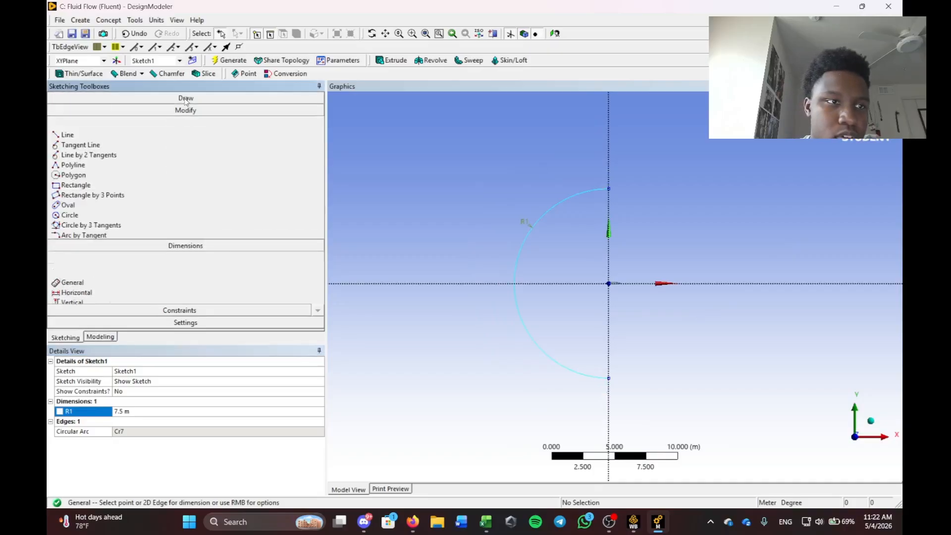
pyautogui.click(67, 111)
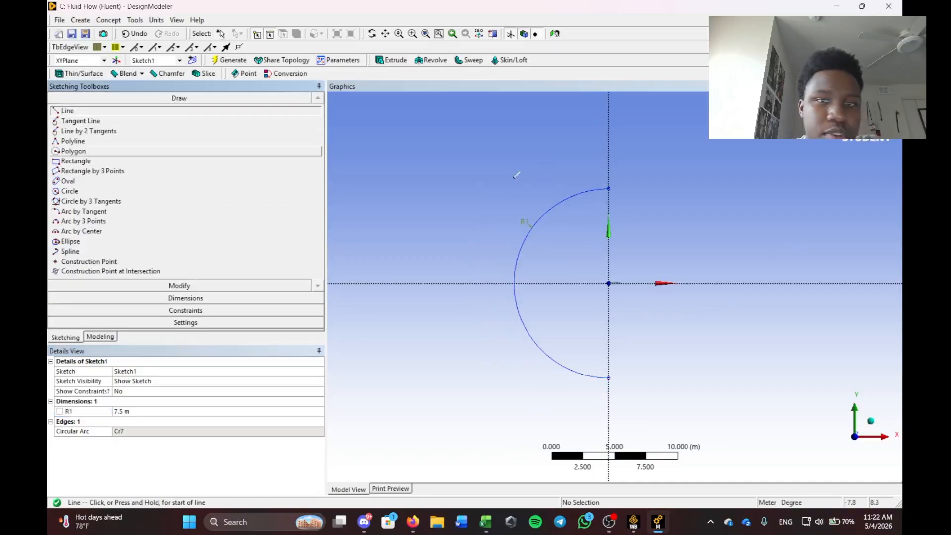
pyautogui.click(610, 187)
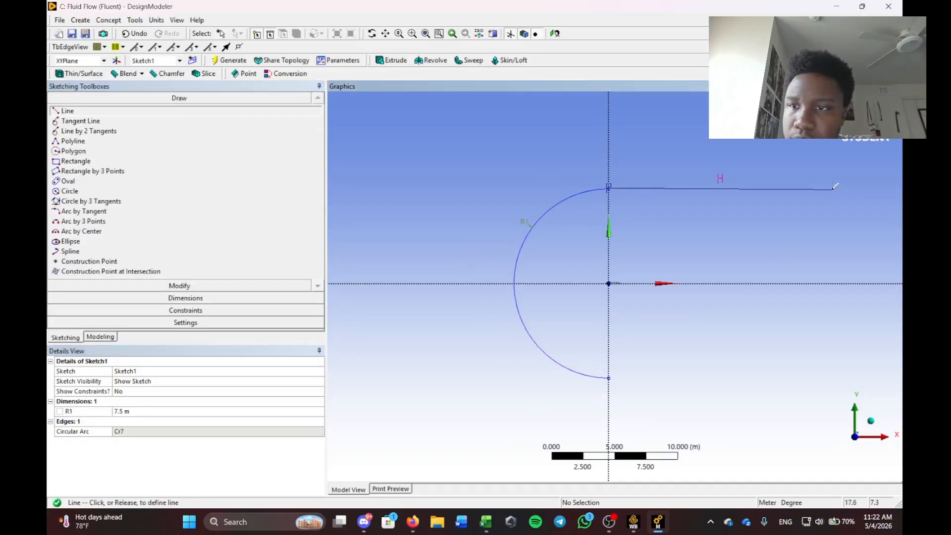
pyautogui.click(858, 187)
# Dimension the top line's length H2 as 15 m.
pyautogui.click(80, 297)
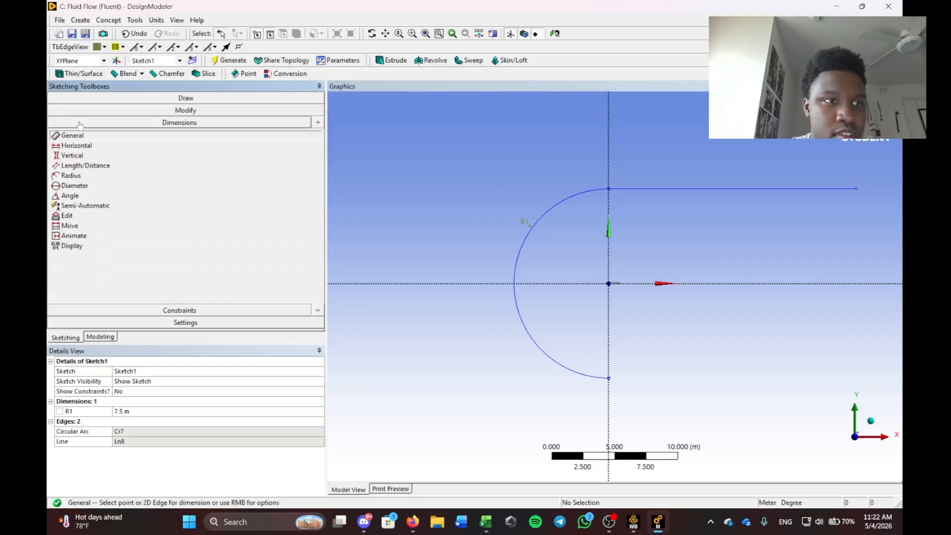
pyautogui.click(718, 189)
pyautogui.click(716, 163)
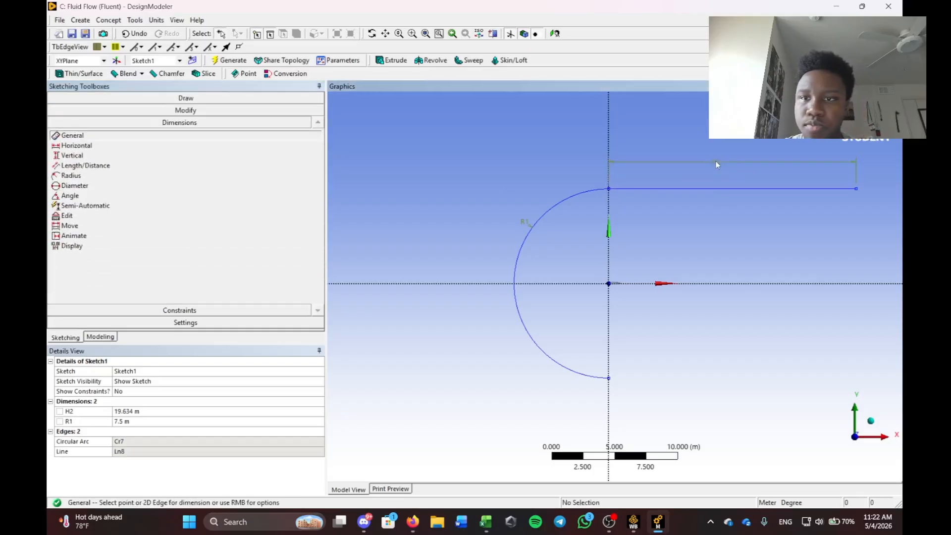
pyautogui.click(129, 411)
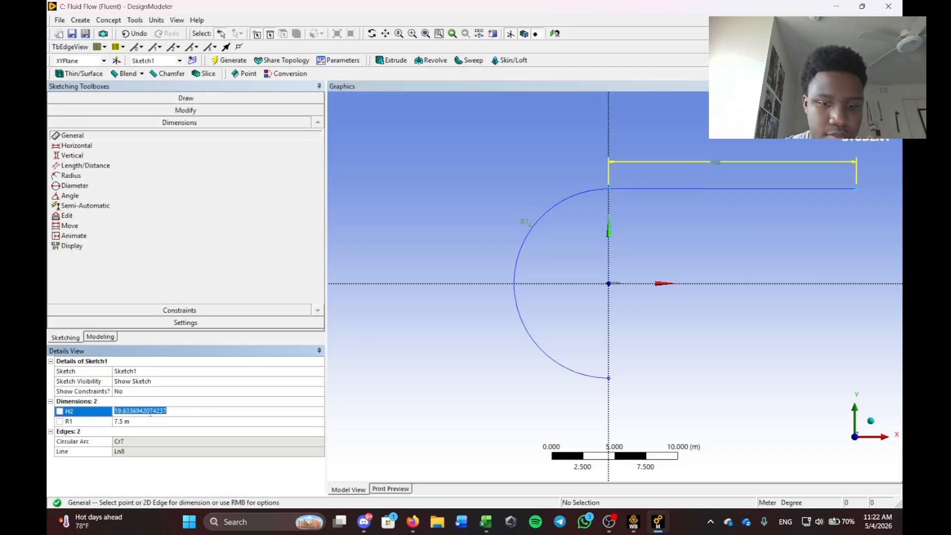
pyautogui.write('15')
pyautogui.press('Return')
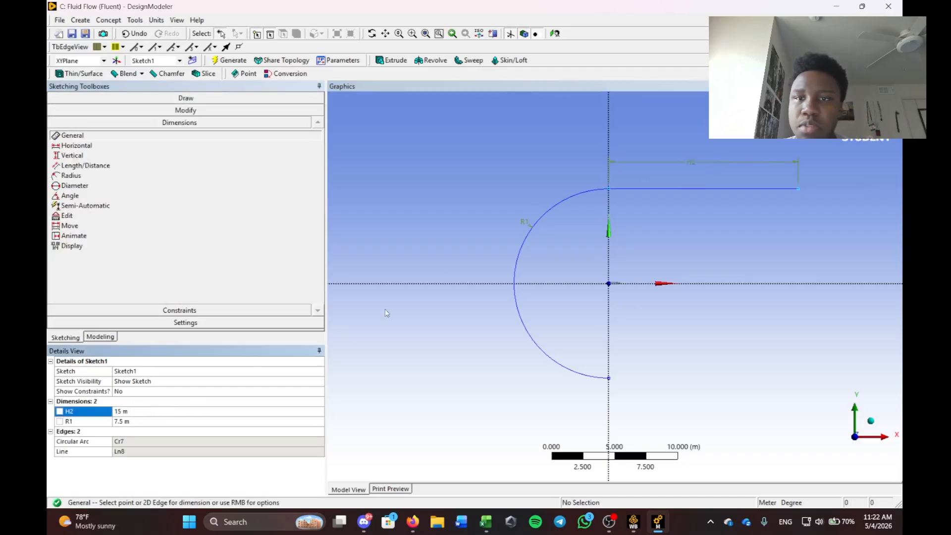
# Draw the right-side vertical lines and the bottom line, closing the C-shaped outline against the arc.
pyautogui.click(187, 99)
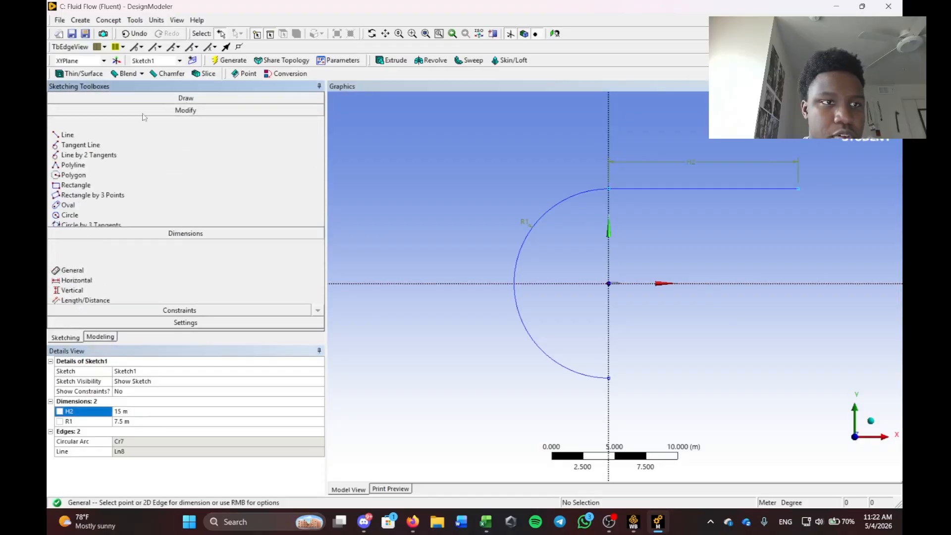
pyautogui.click(67, 111)
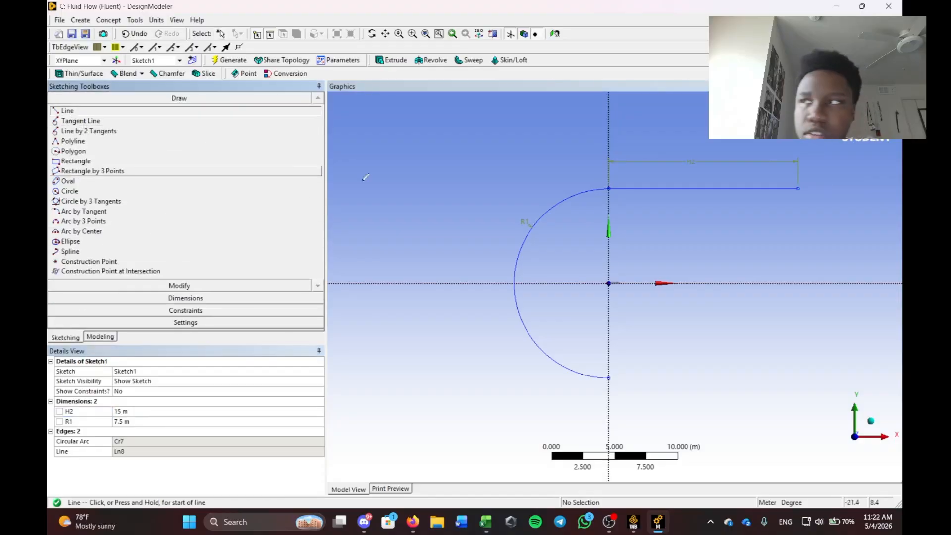
pyautogui.click(799, 187)
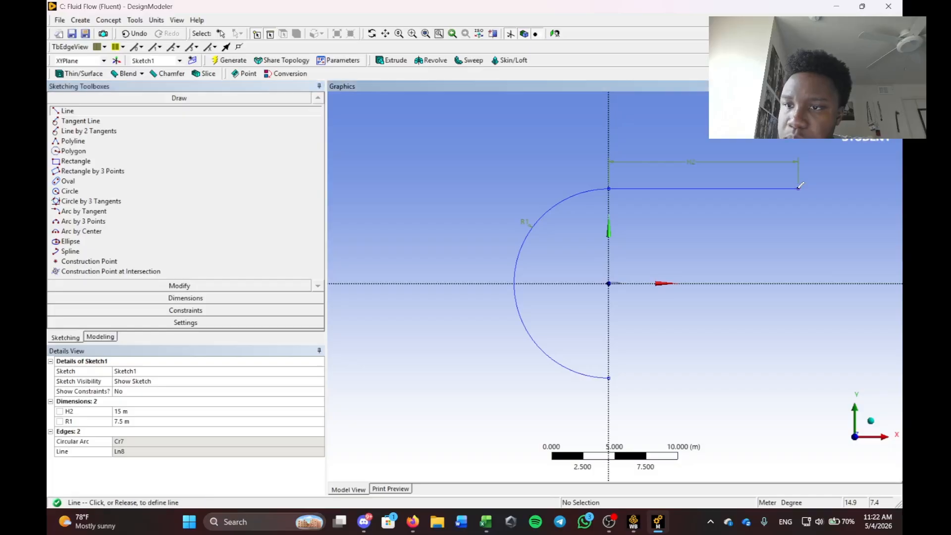
pyautogui.click(799, 283)
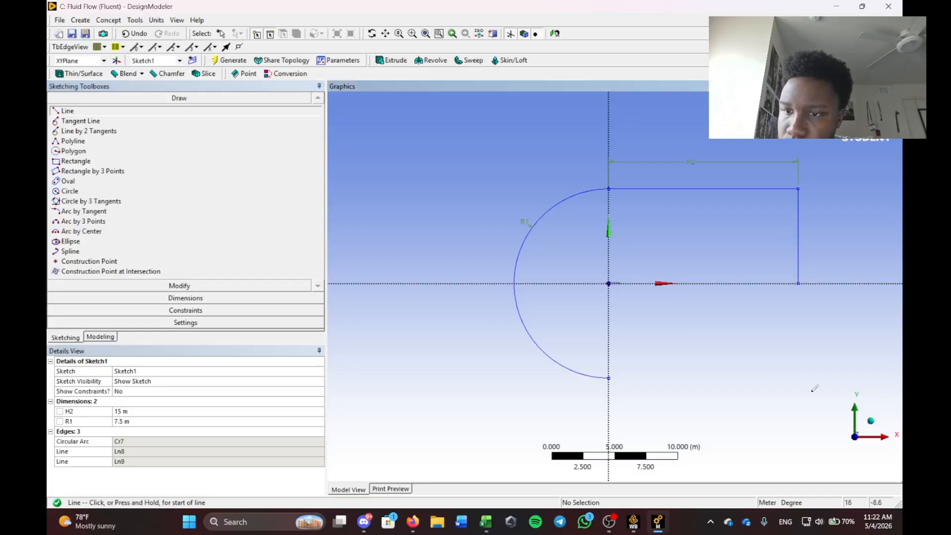
pyautogui.click(609, 377)
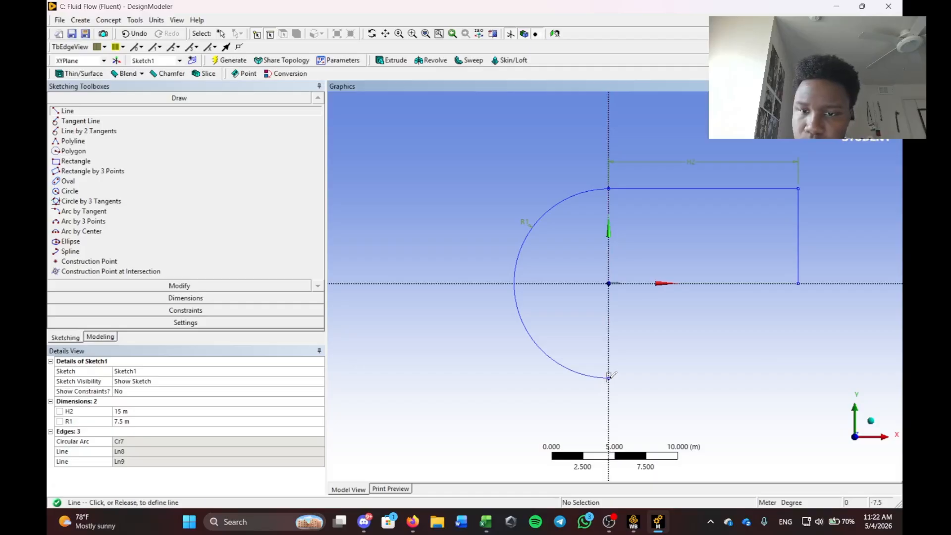
pyautogui.click(799, 377)
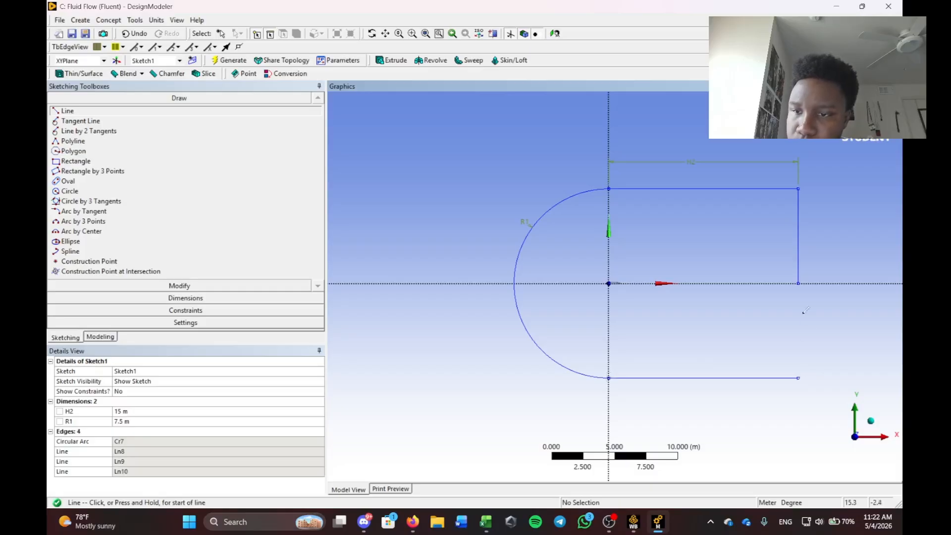
pyautogui.click(798, 283)
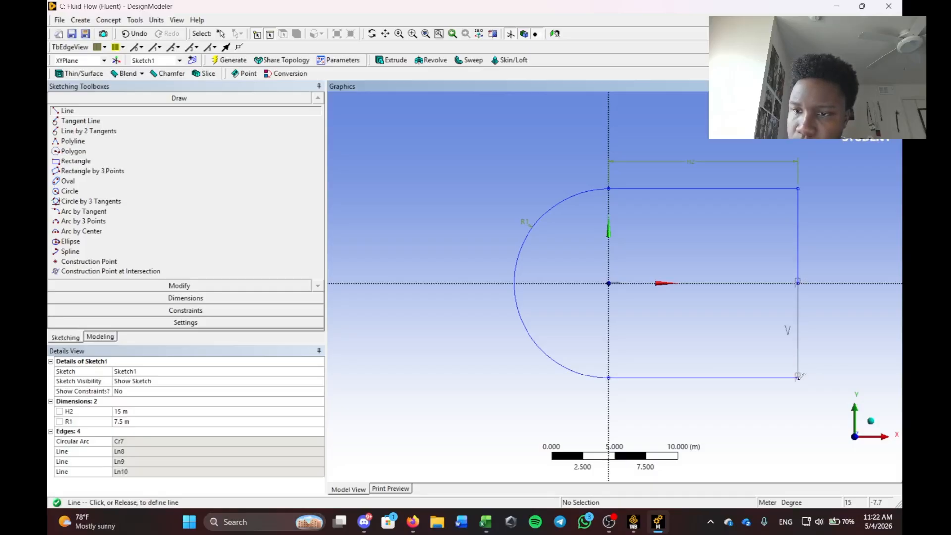
pyautogui.click(799, 377)
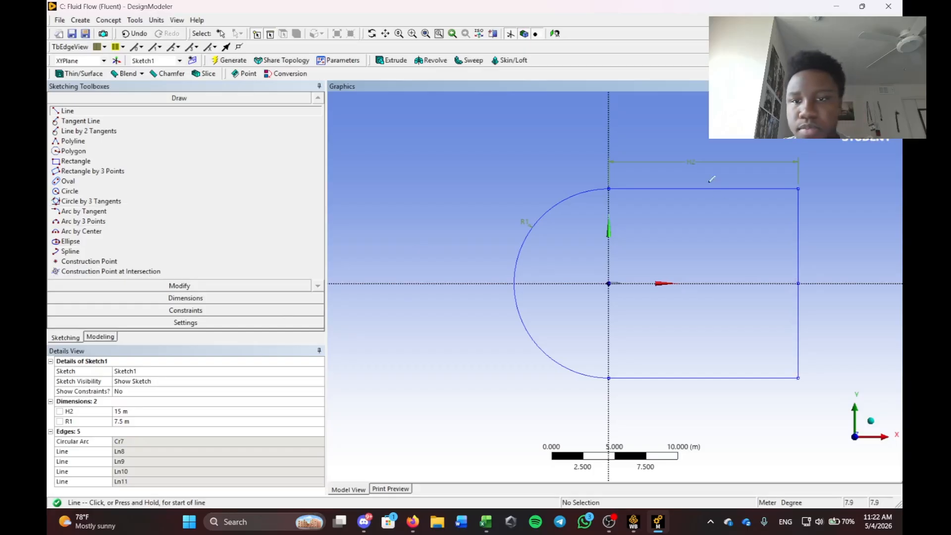
pyautogui.press('Escape')
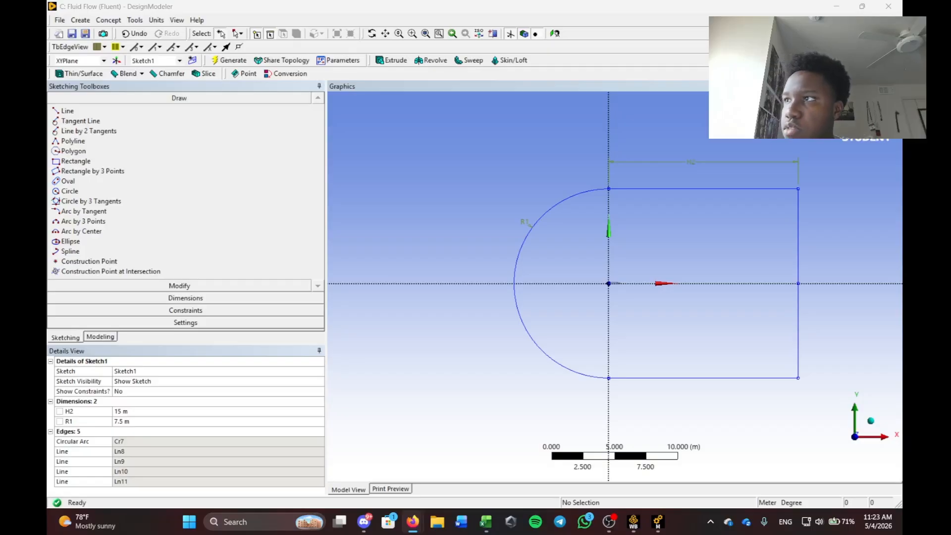
# Draw a vertical line Ln12 rising from the airfoil's trailing edge into the far field.
pyautogui.scroll(2, 618, 285)
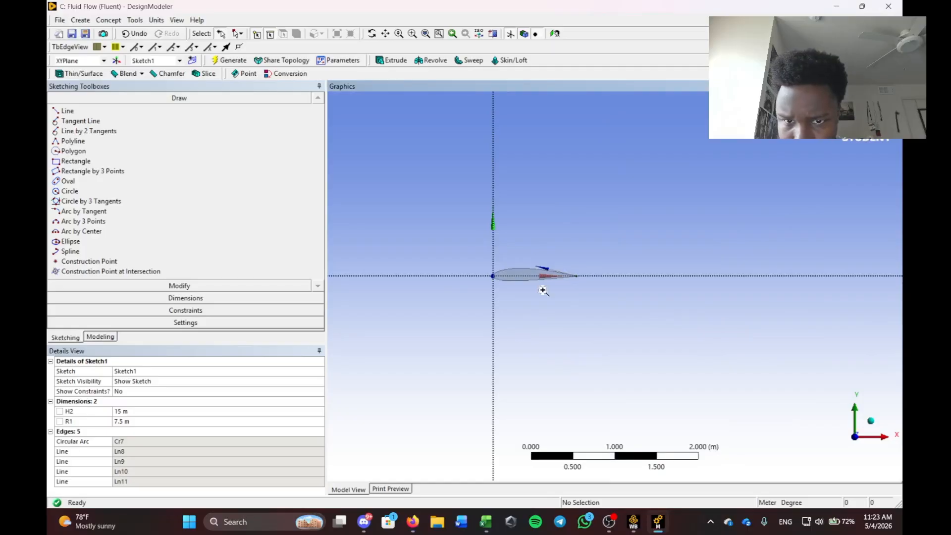
pyautogui.moveTo(543, 290); pyautogui.dragTo(611, 305, button='right')
pyautogui.scroll(-6, 460, 285)
pyautogui.moveTo(465, 228); pyautogui.dragTo(714, 332, button='right')
pyautogui.scroll(-5, 669, 299)
pyautogui.moveTo(746, 250); pyautogui.dragTo(485, 351, button='right')
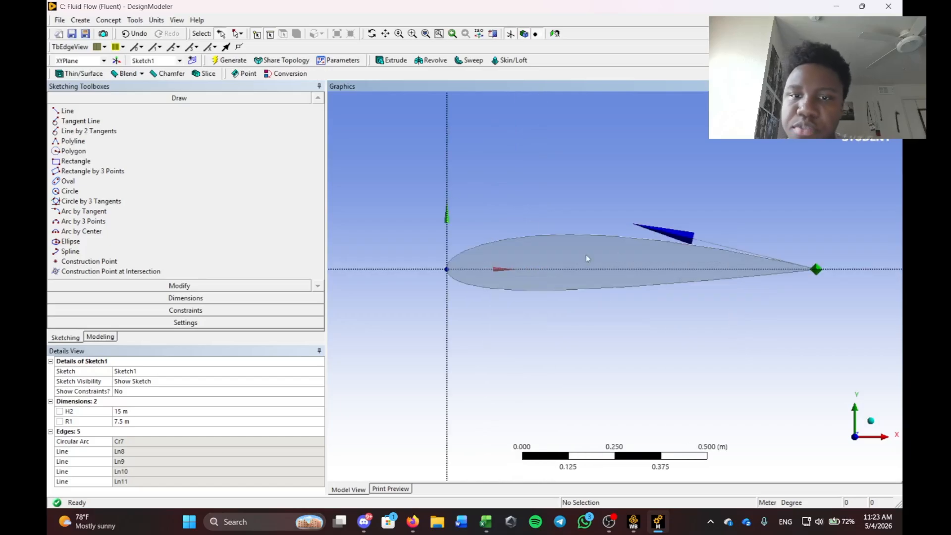
pyautogui.scroll(-3, 587, 258)
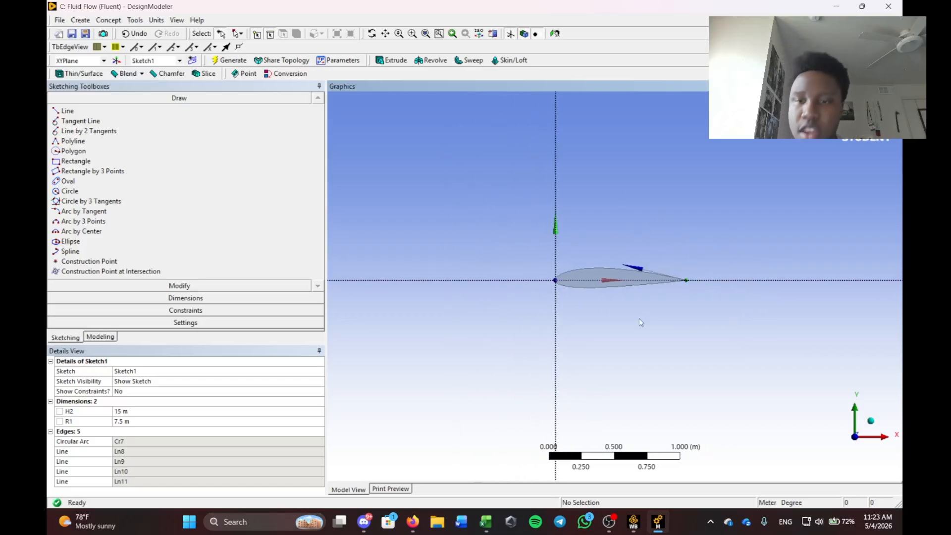
pyautogui.scroll(-1, 726, 262)
pyautogui.click(67, 111)
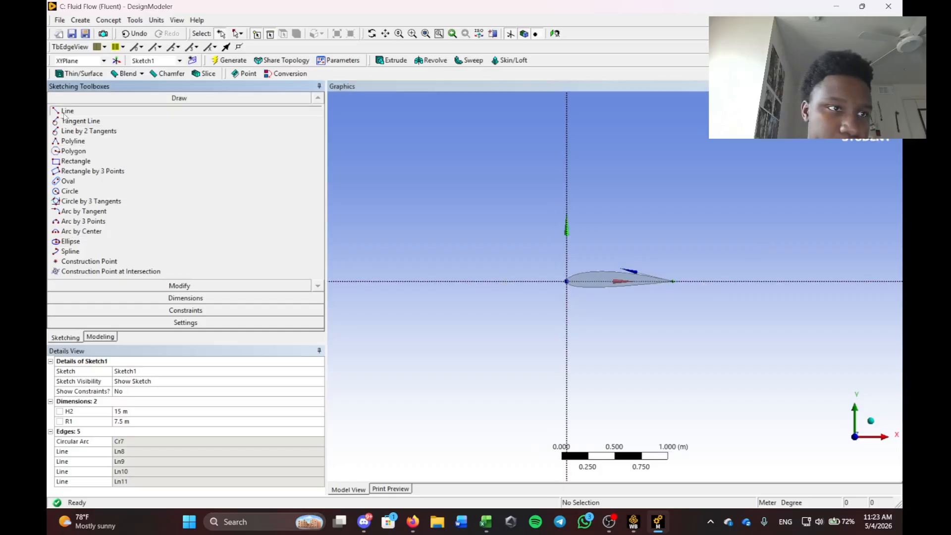
pyautogui.scroll(-1, 696, 274)
pyautogui.scroll(5, 699, 278)
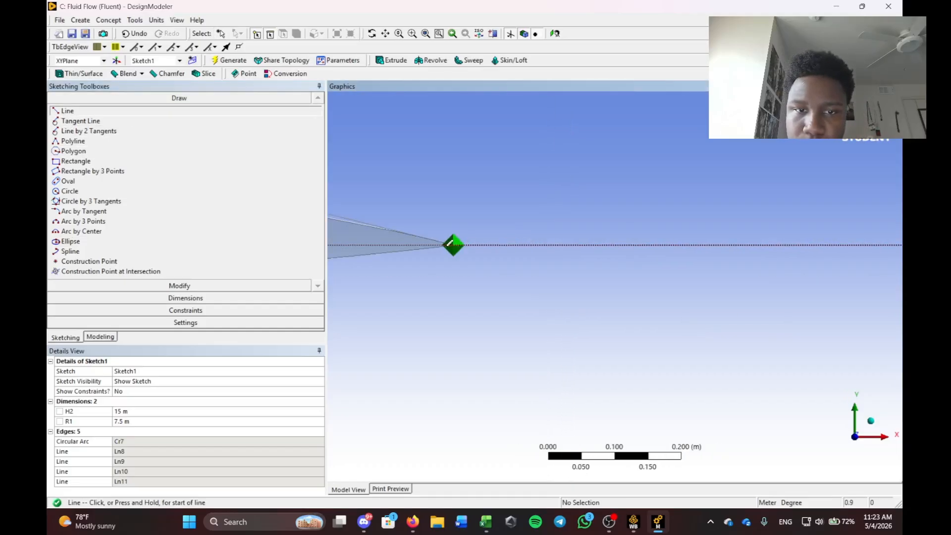
pyautogui.click(565, 245)
pyautogui.scroll(-5, 557, 198)
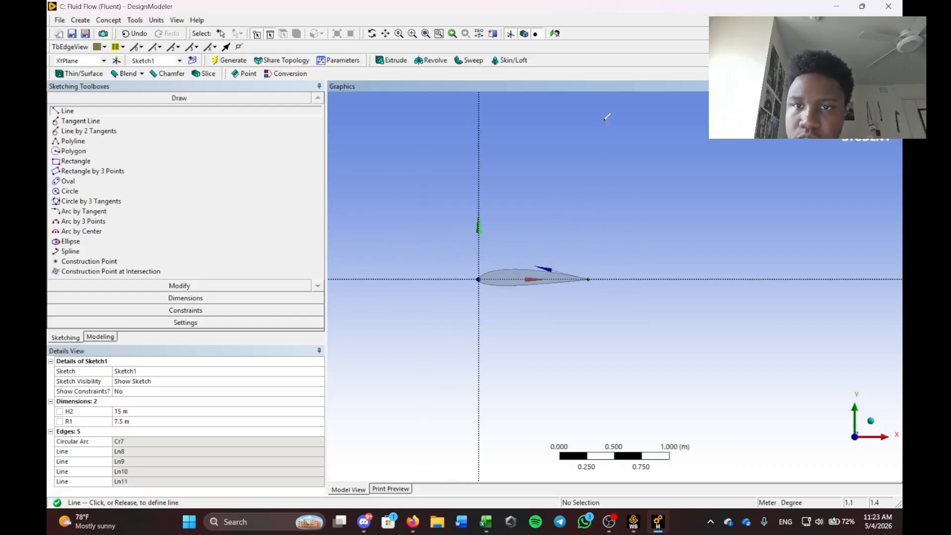
pyautogui.scroll(-2, 627, 138)
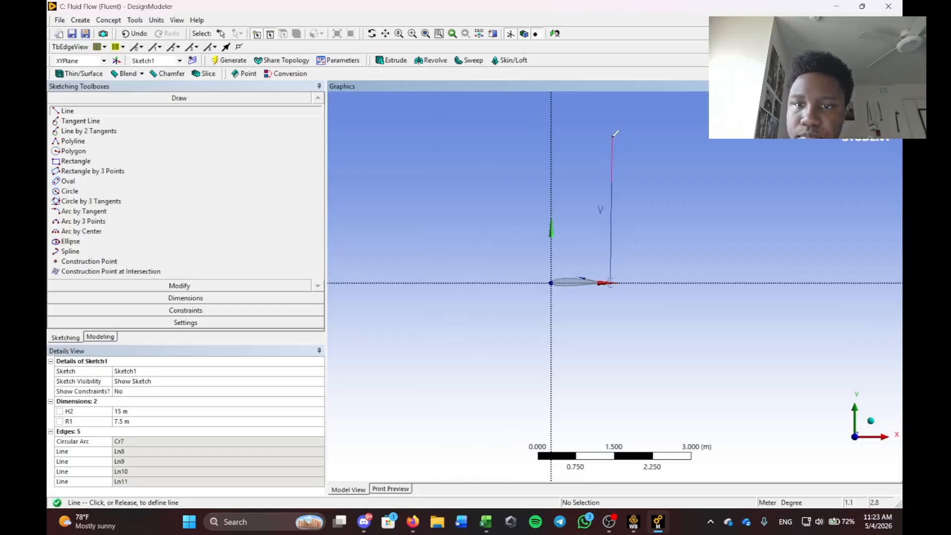
pyautogui.click(612, 136)
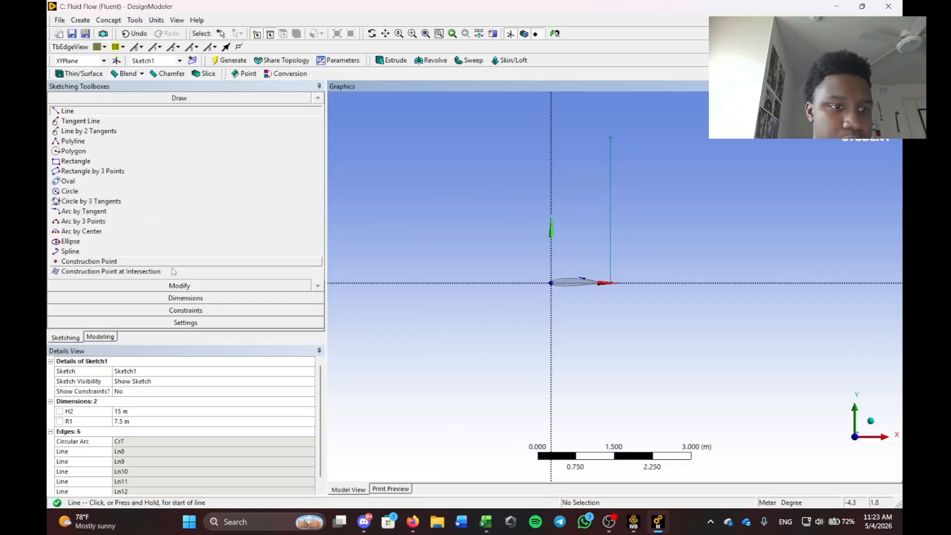
# Place a horizontal dimension H4 between the vertical line and the Y axis.
pyautogui.click(186, 298)
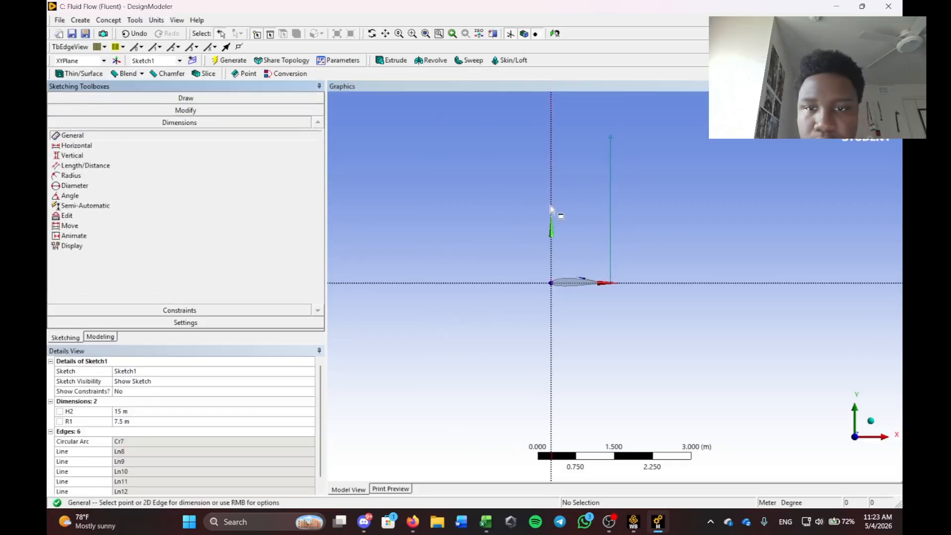
pyautogui.click(610, 184)
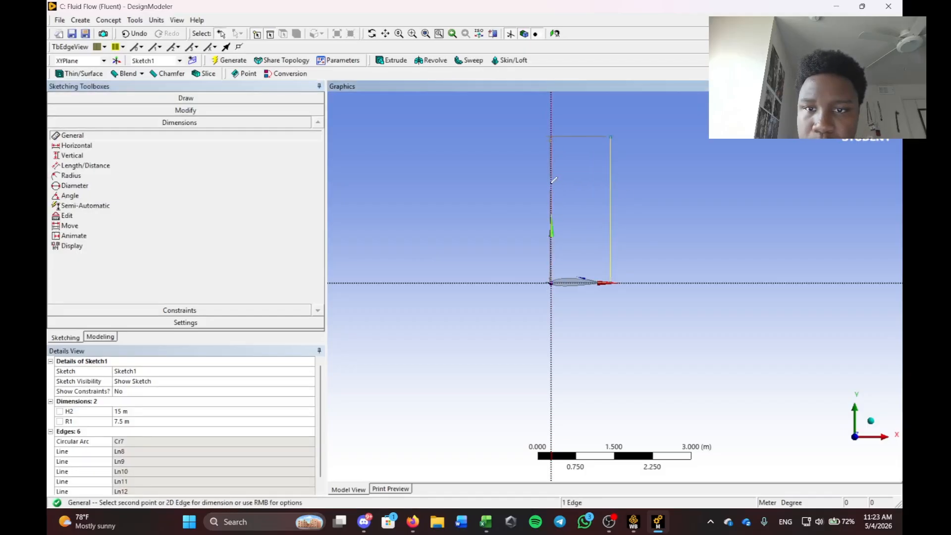
pyautogui.click(550, 185)
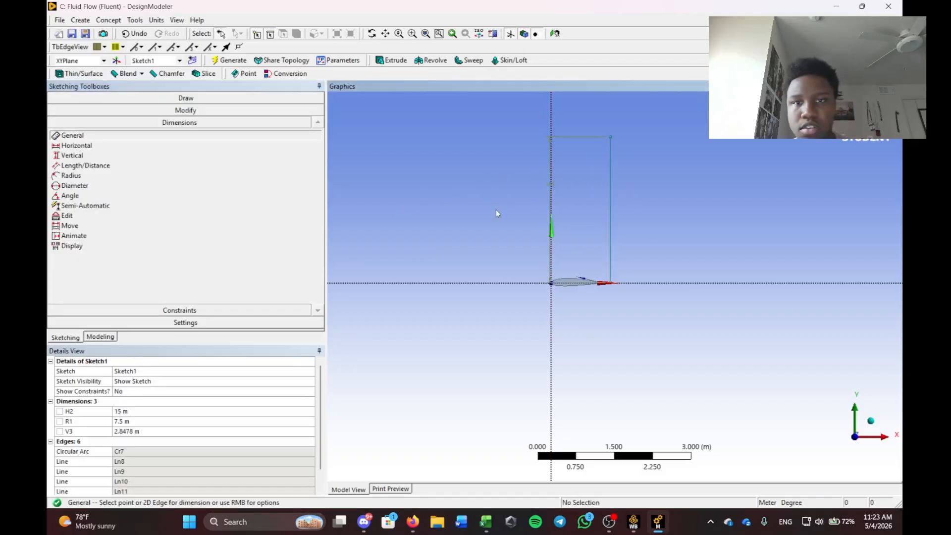
pyautogui.hotkey('ctrl', 'z')
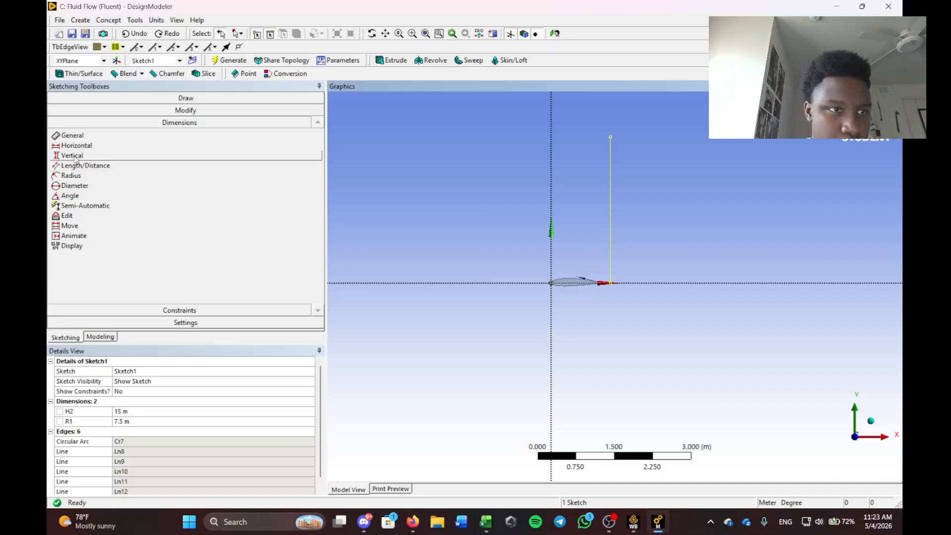
pyautogui.click(76, 145)
pyautogui.click(610, 178)
pyautogui.click(551, 184)
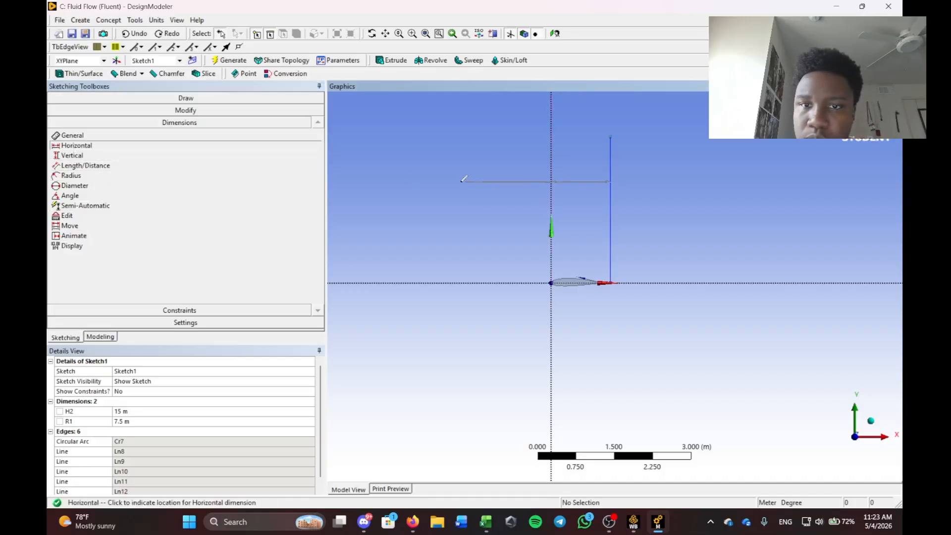
pyautogui.click(463, 180)
# Set H4 to 1 m in the Details View.
pyautogui.click(143, 421)
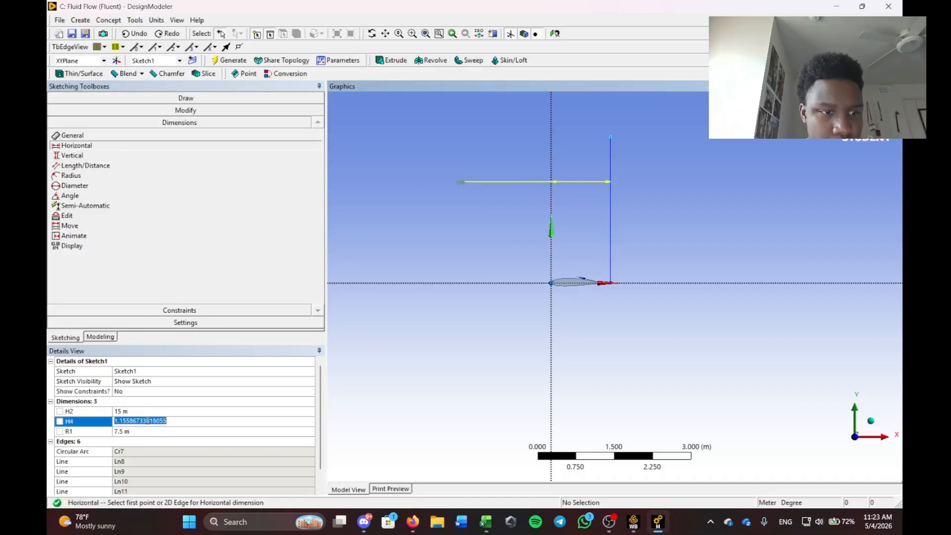
pyautogui.press('BackSpace')
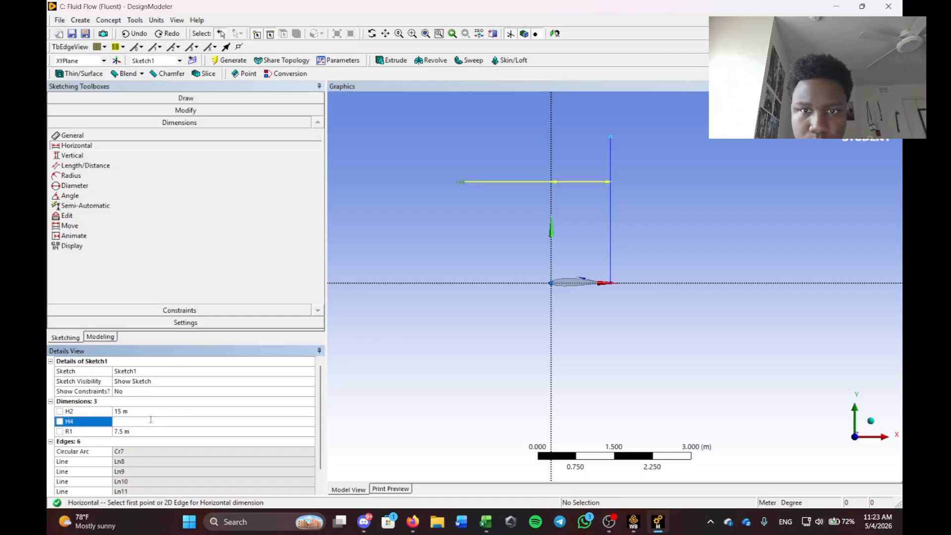
pyautogui.write('1')
pyautogui.press('Return')
pyautogui.scroll(5, 594, 296)
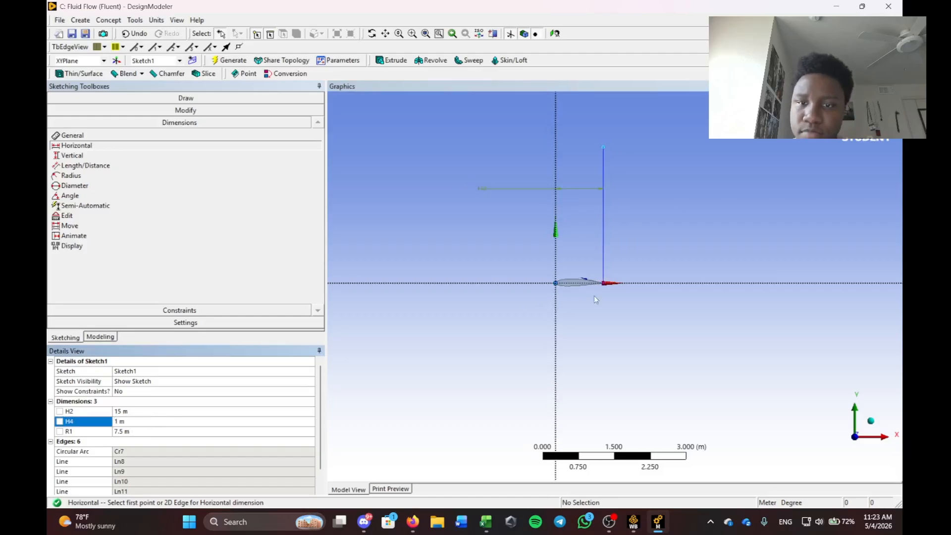
pyautogui.scroll(-1, 575, 286)
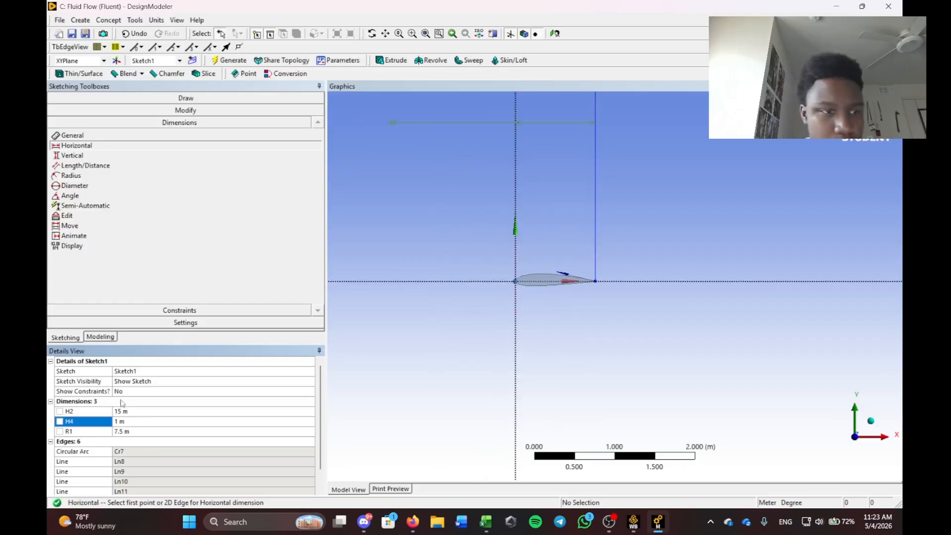
pyautogui.scroll(-1, 123, 404)
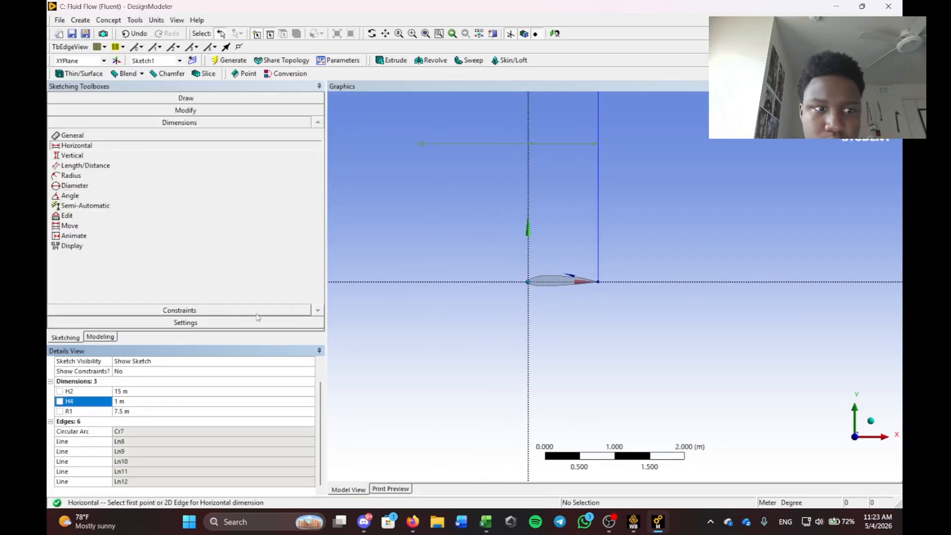
pyautogui.click(164, 110)
# Extend the trailing-edge vertical line up to the outer arc.
pyautogui.click(58, 175)
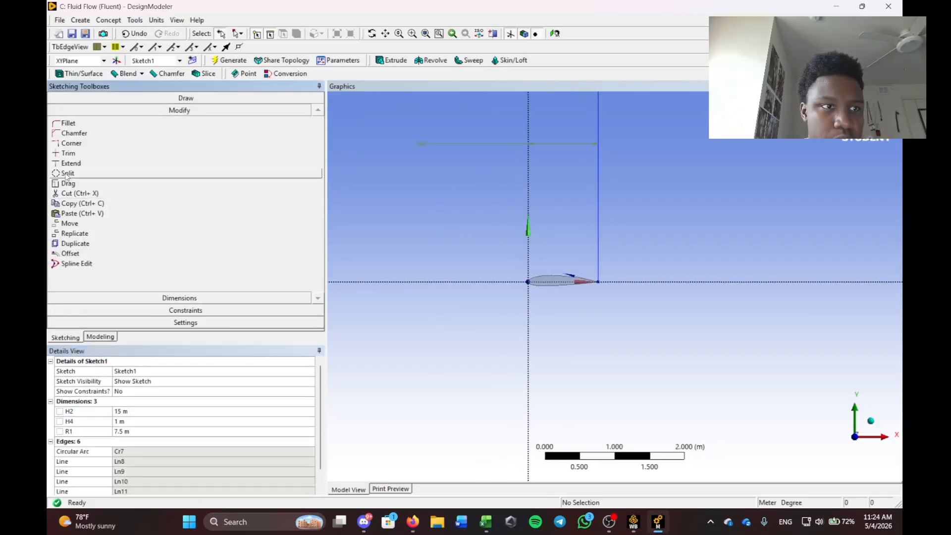
pyautogui.scroll(-3, 609, 188)
pyautogui.click(606, 182)
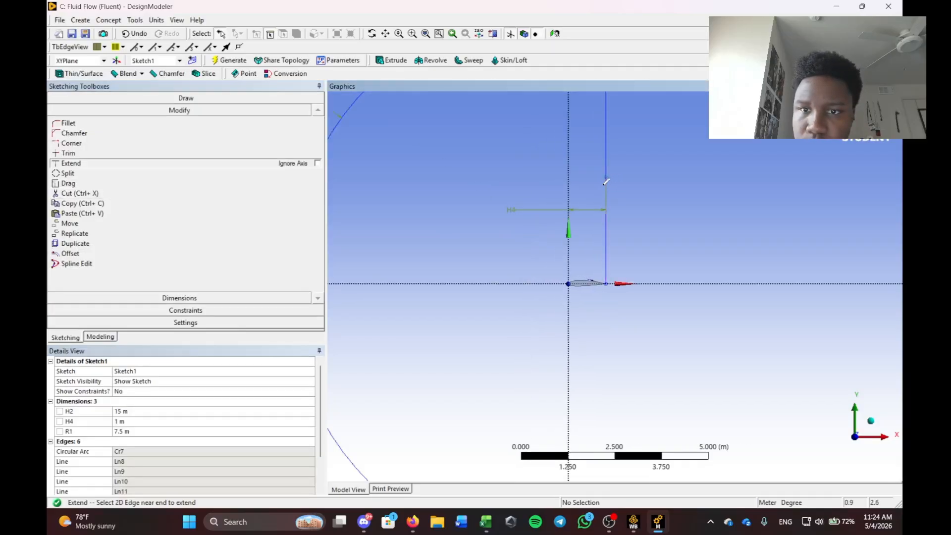
pyautogui.scroll(-2, 605, 198)
pyautogui.scroll(2, 605, 198)
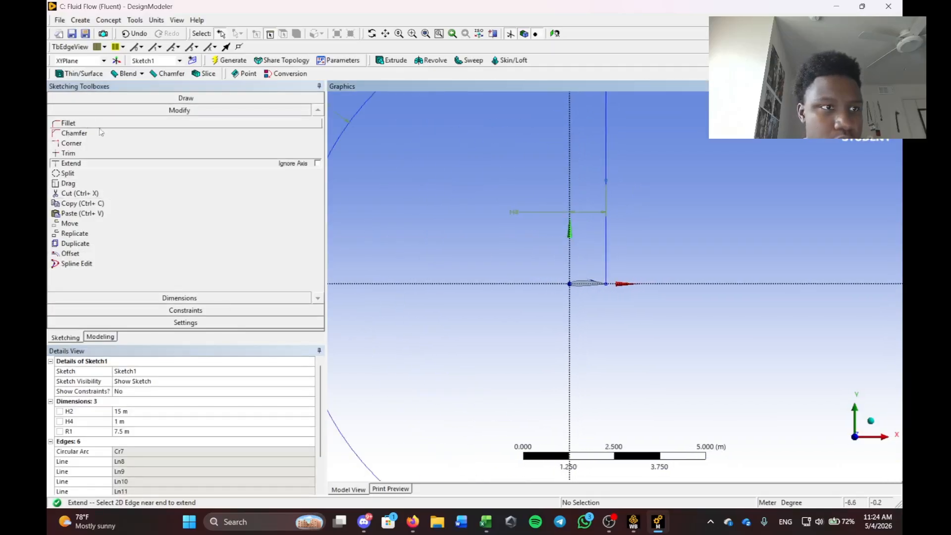
# Draw a line from the vertical line's bottom end down to the bottom edge.
pyautogui.click(186, 98)
pyautogui.click(67, 111)
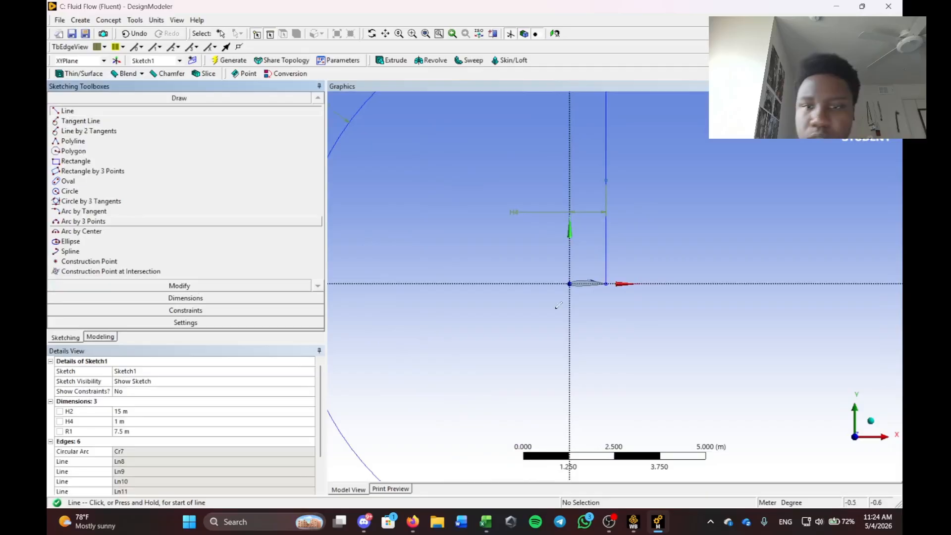
pyautogui.click(605, 283)
pyautogui.scroll(-2, 608, 352)
pyautogui.scroll(-2, 620, 397)
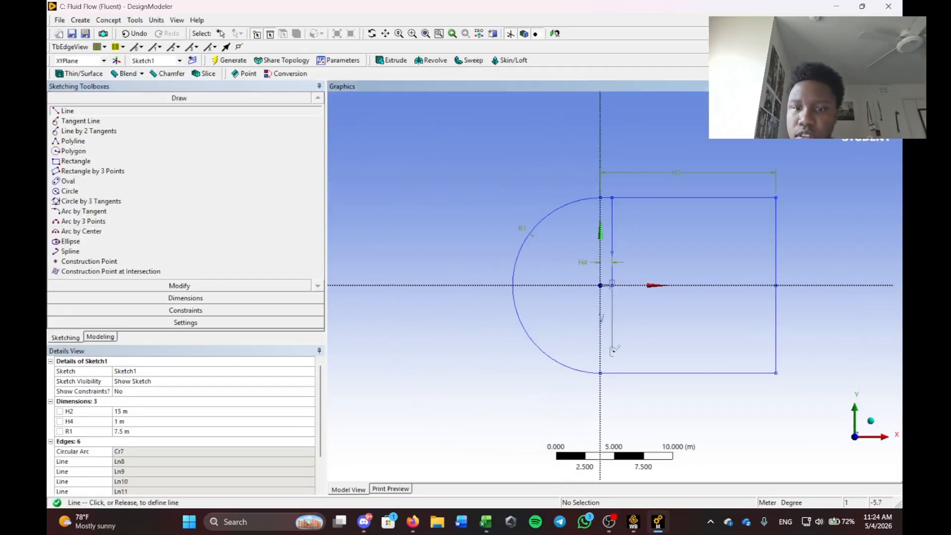
pyautogui.scroll(3, 618, 348)
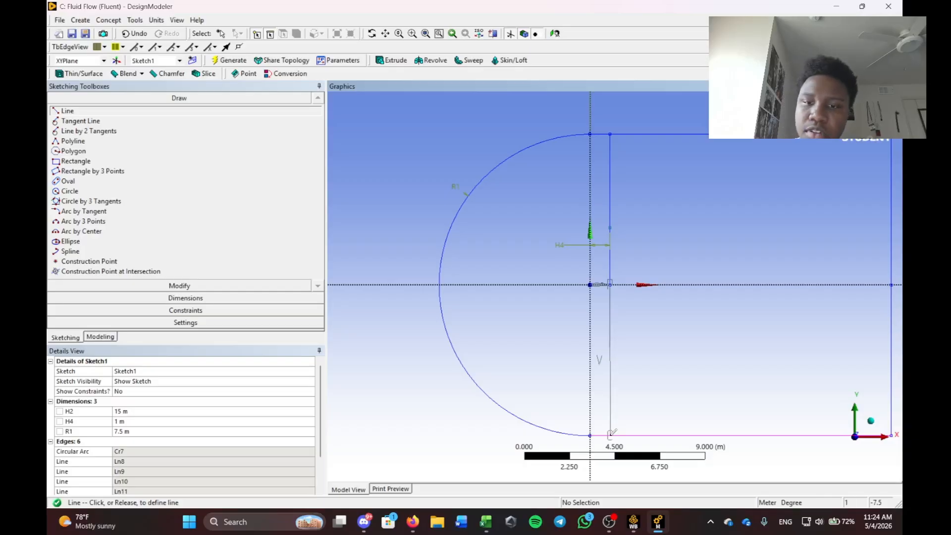
pyautogui.click(610, 435)
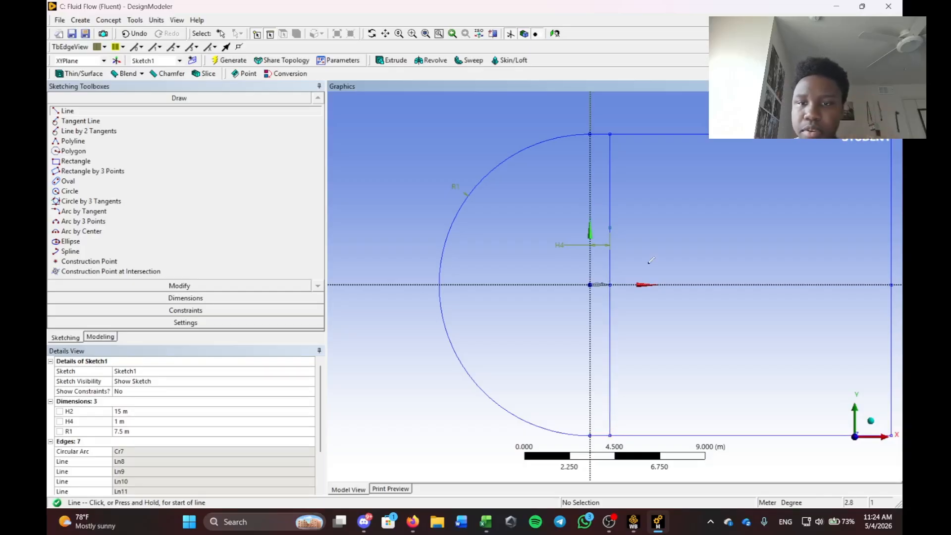
pyautogui.scroll(5, 670, 204)
pyautogui.press('Escape')
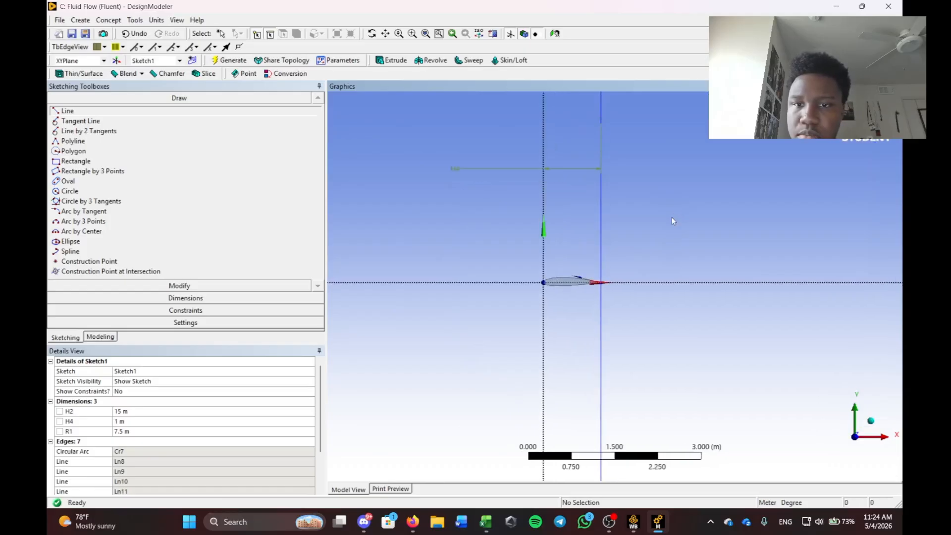
# Draw a vertical line rising from the airfoil's leading edge, then zoom in on the nose.
pyautogui.scroll(3, 625, 216)
pyautogui.click(223, 110)
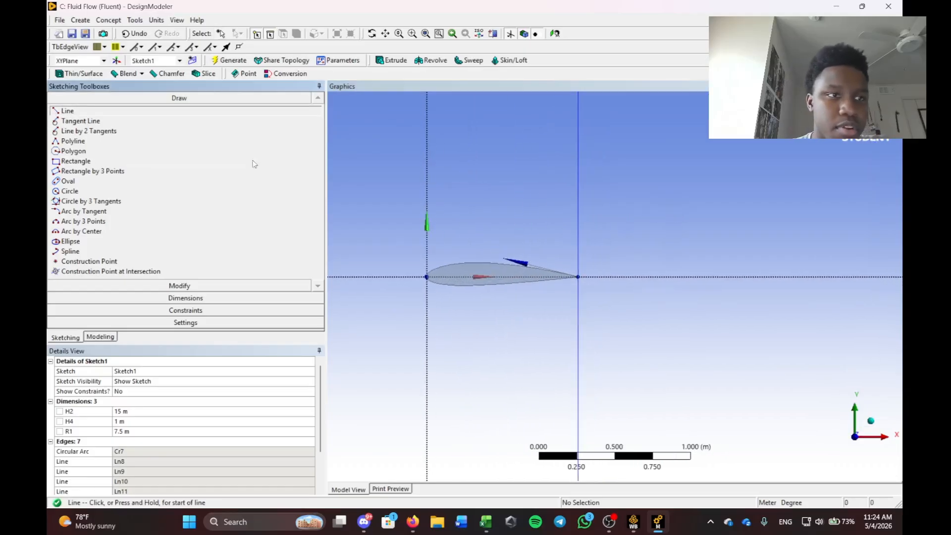
pyautogui.click(438, 276)
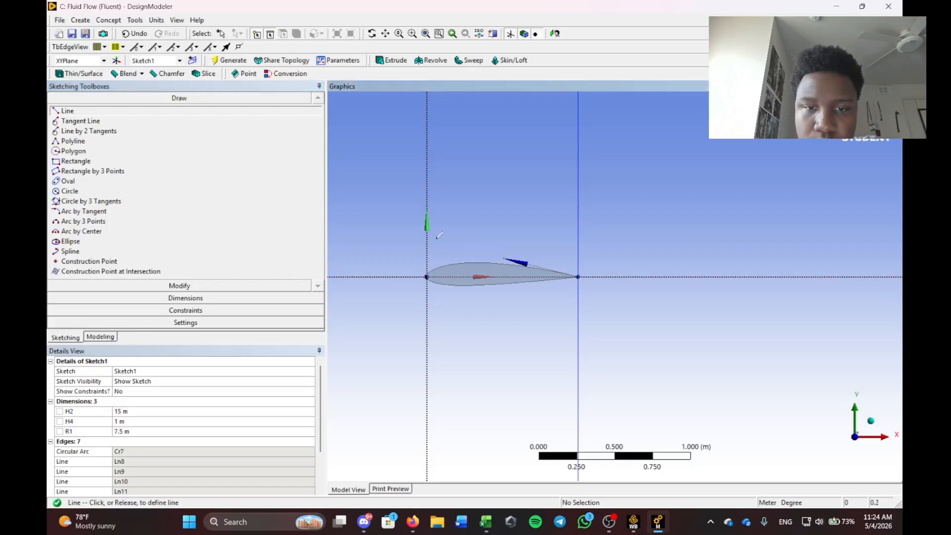
pyautogui.scroll(-3, 490, 168)
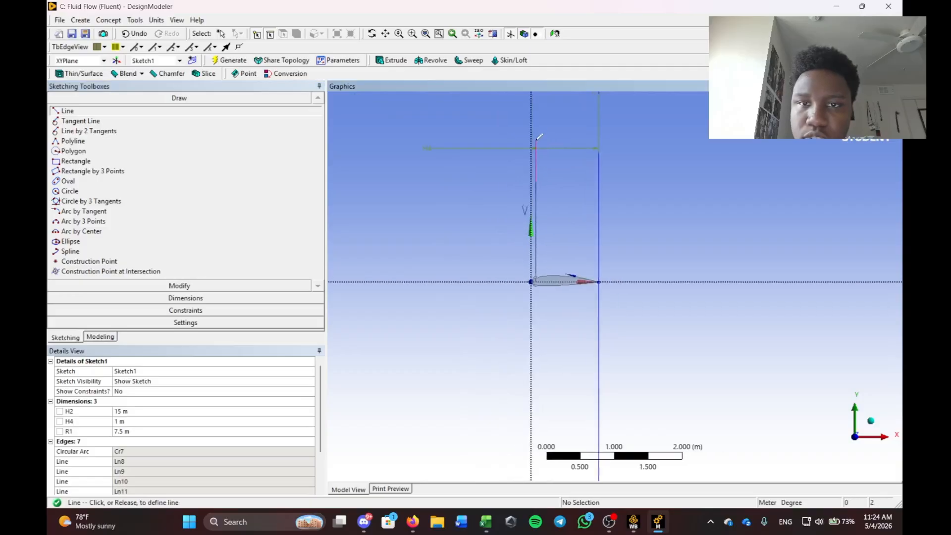
pyautogui.click(545, 154)
pyautogui.scroll(3, 485, 284)
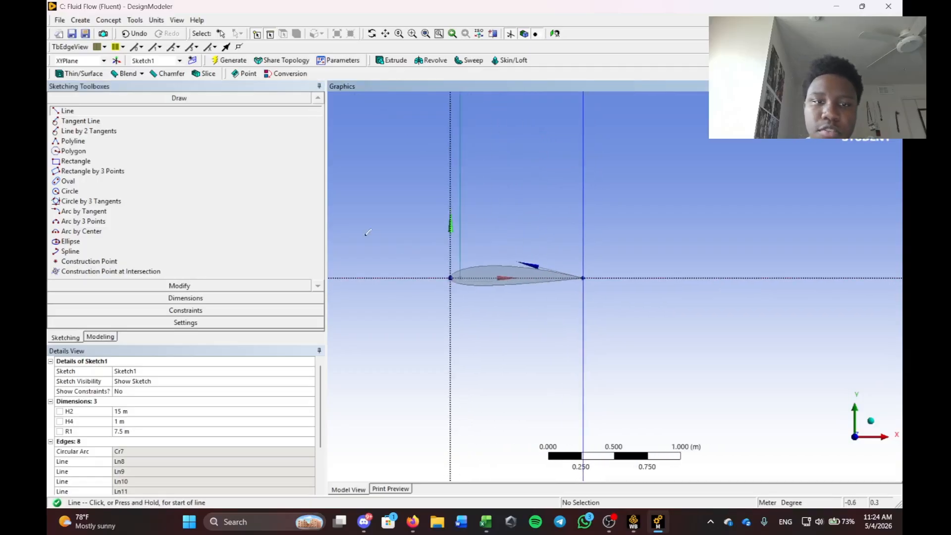
pyautogui.moveTo(390, 198); pyautogui.dragTo(556, 356, button='right')
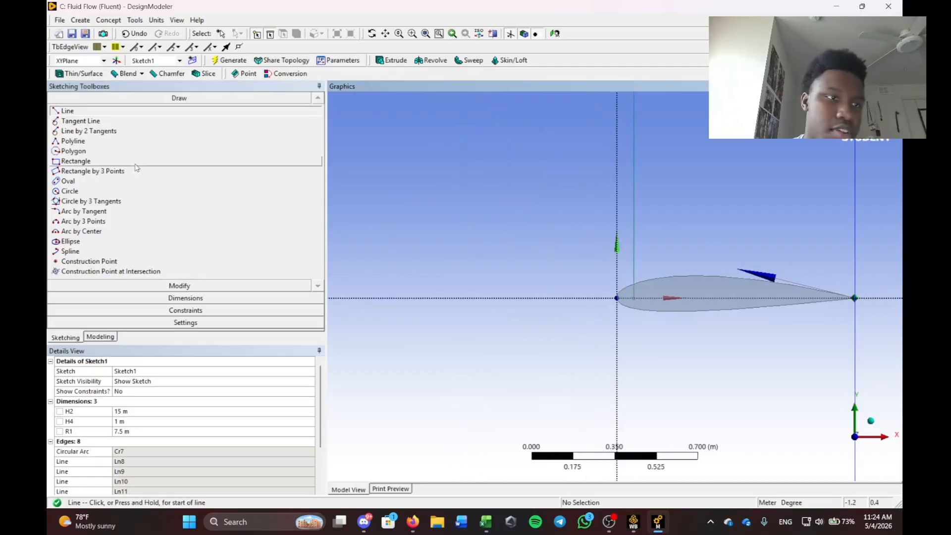
pyautogui.click(129, 299)
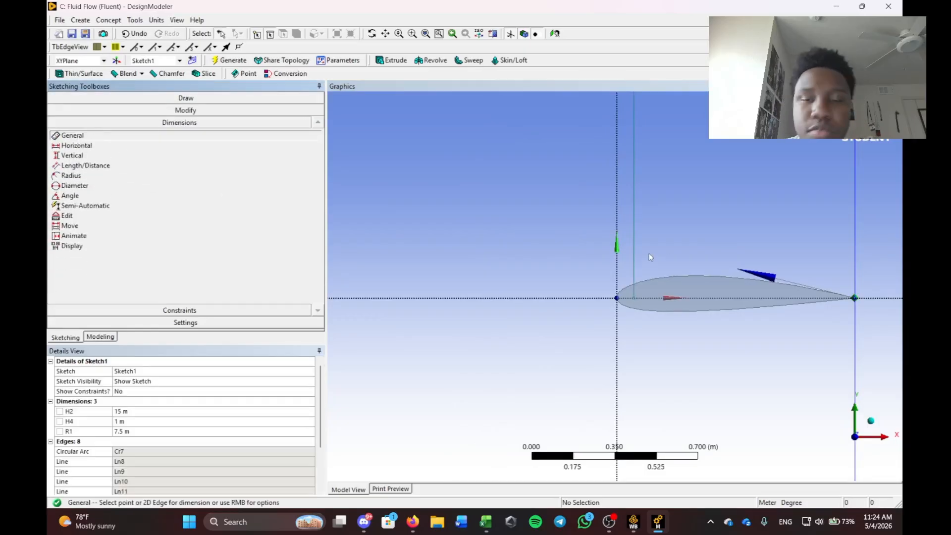
# Dimension the new vertical line from the leading edge with horizontal dimension H5 = 0.08 m.
pyautogui.scroll(2, 649, 254)
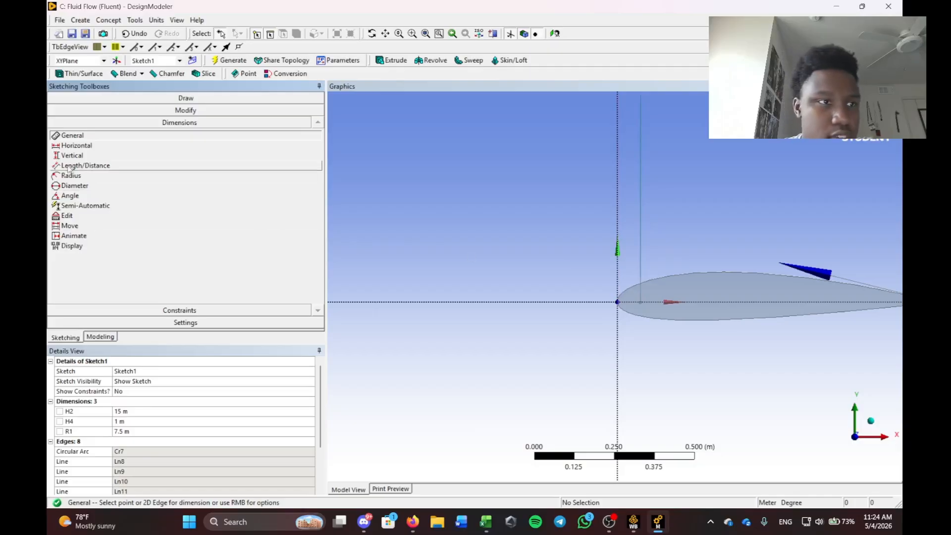
pyautogui.click(76, 146)
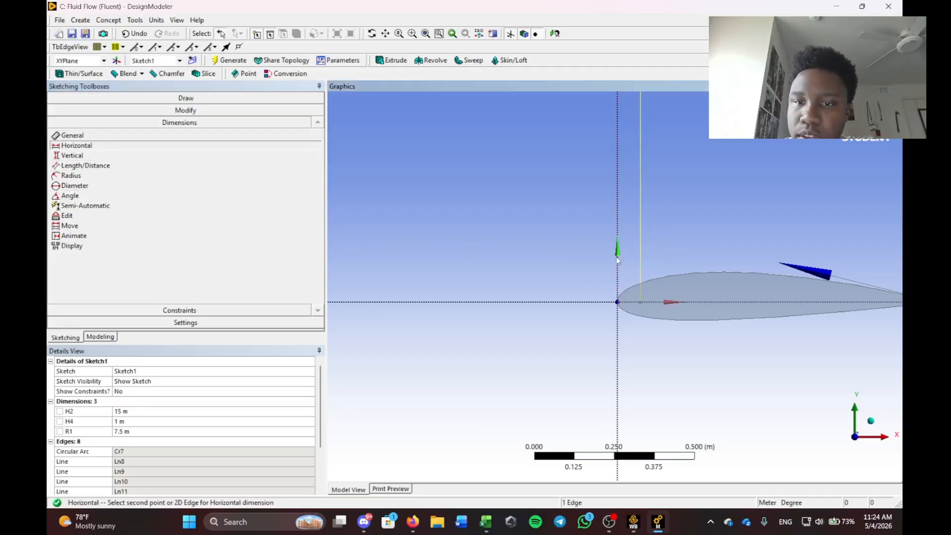
pyautogui.click(640, 255)
pyautogui.click(522, 246)
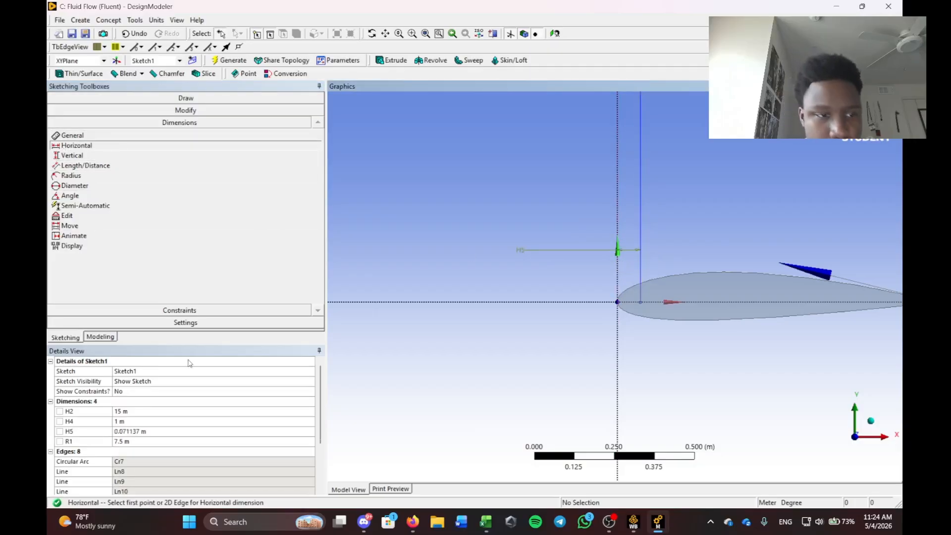
pyautogui.click(148, 431)
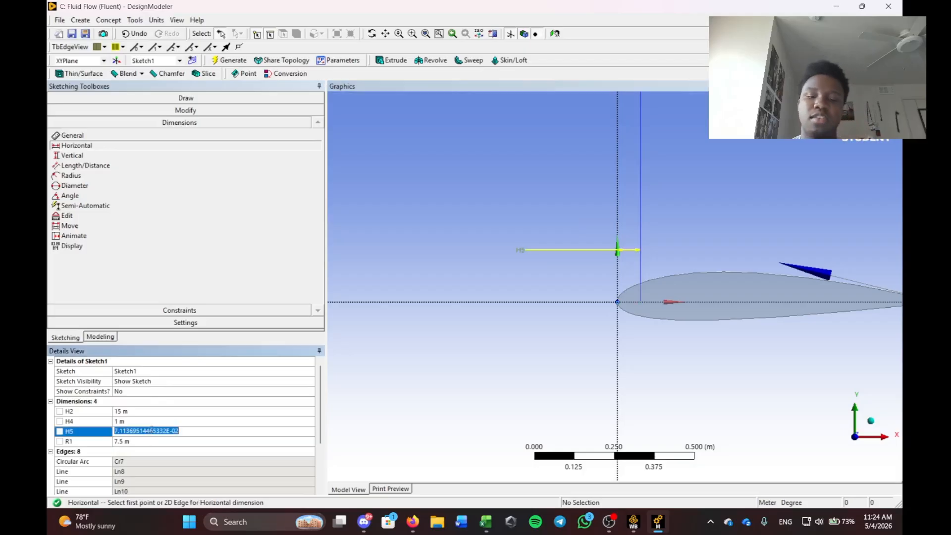
pyautogui.press('BackSpace')
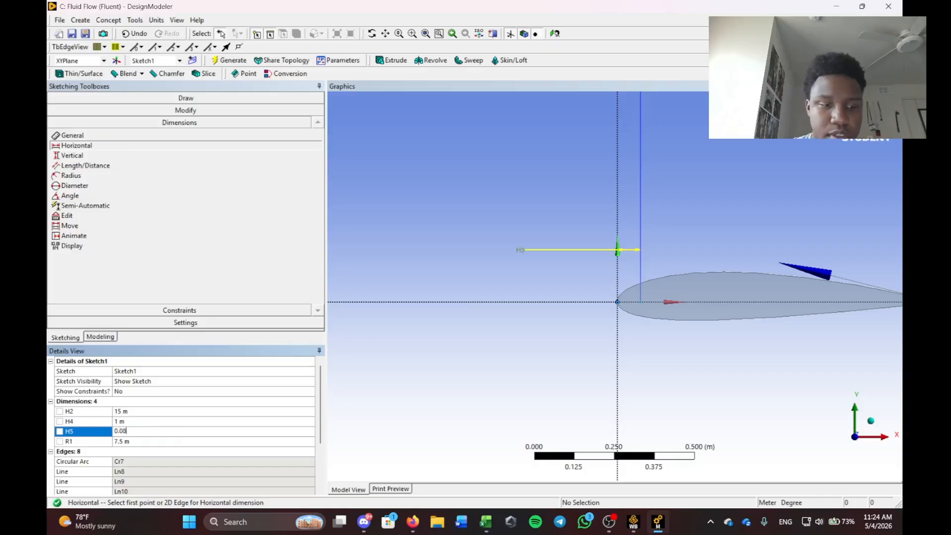
pyautogui.press('Return')
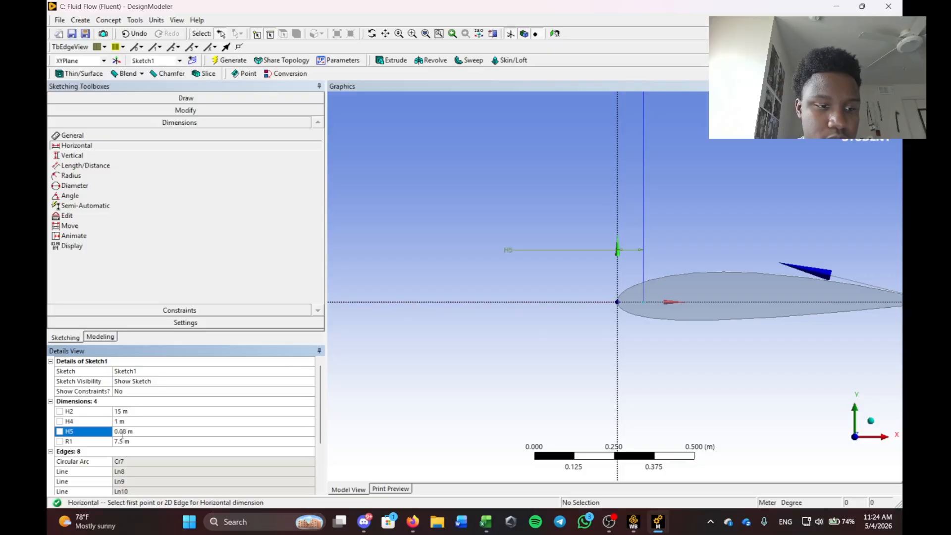
pyautogui.scroll(-2, 652, 254)
pyautogui.scroll(4, 756, 272)
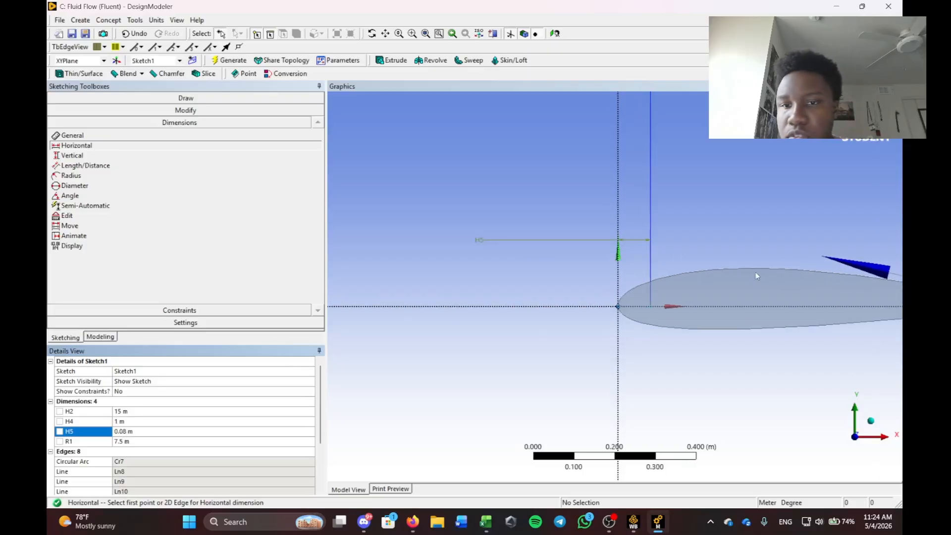
pyautogui.scroll(-5, 578, 242)
pyautogui.scroll(4, 658, 289)
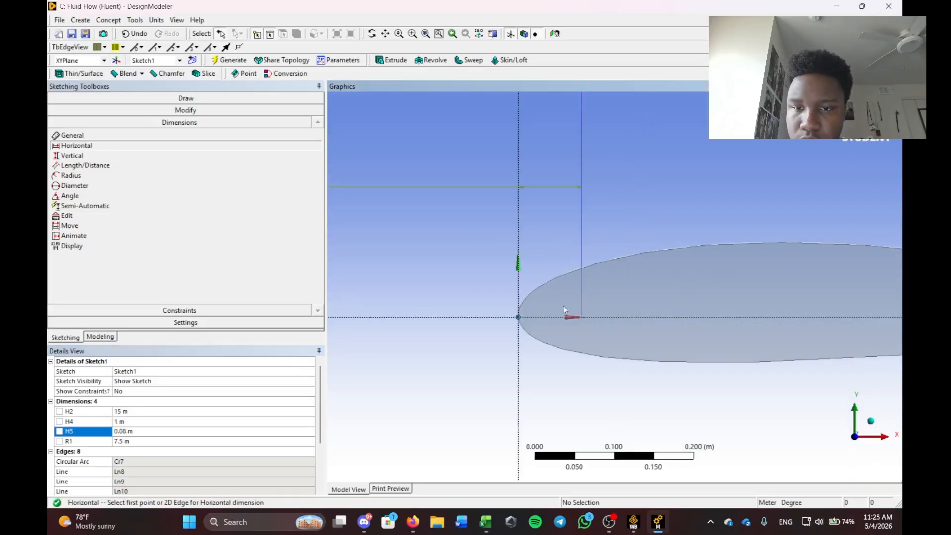
pyautogui.scroll(-1, 581, 256)
pyautogui.scroll(-3, 137, 411)
pyautogui.scroll(3, 136, 412)
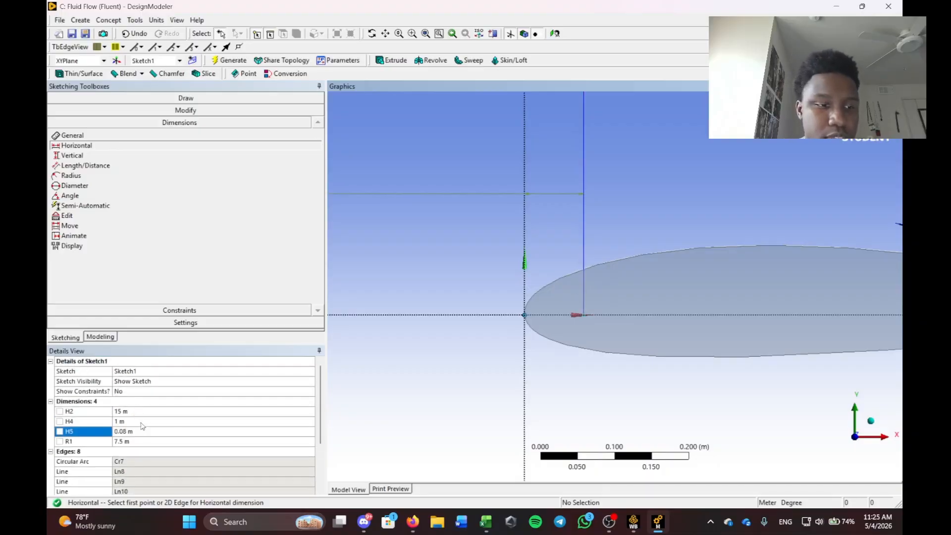
pyautogui.scroll(-7, 637, 272)
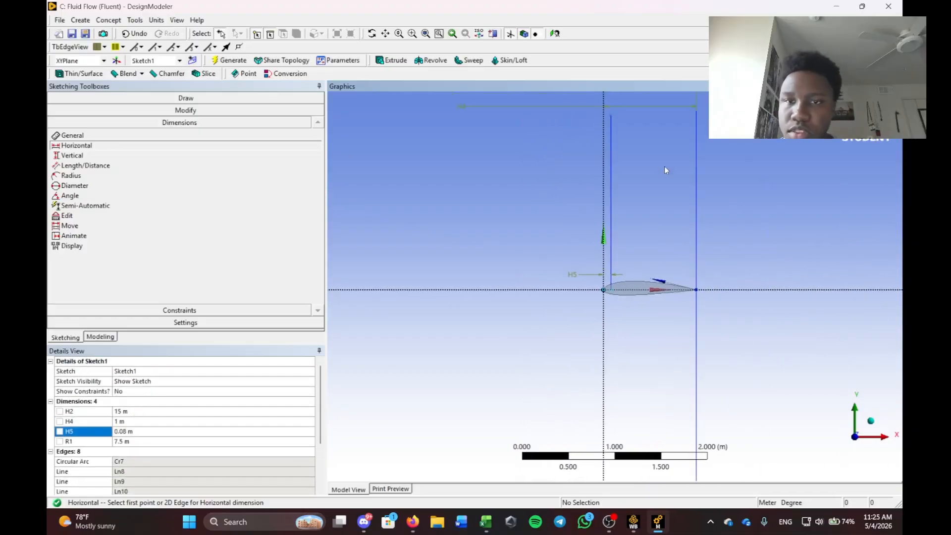
pyautogui.scroll(-1, 664, 170)
# Extend the new vertical line up to the top boundary edge.
pyautogui.click(196, 111)
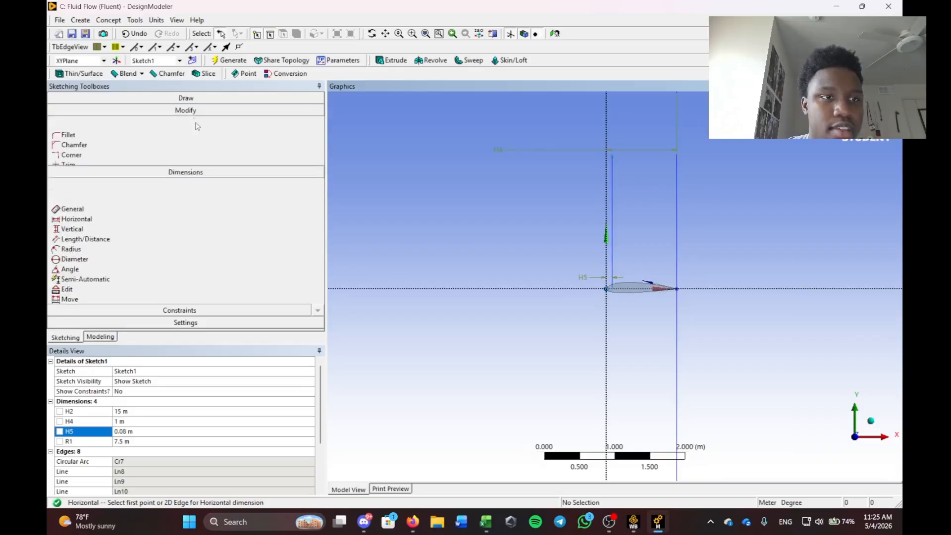
pyautogui.click(70, 163)
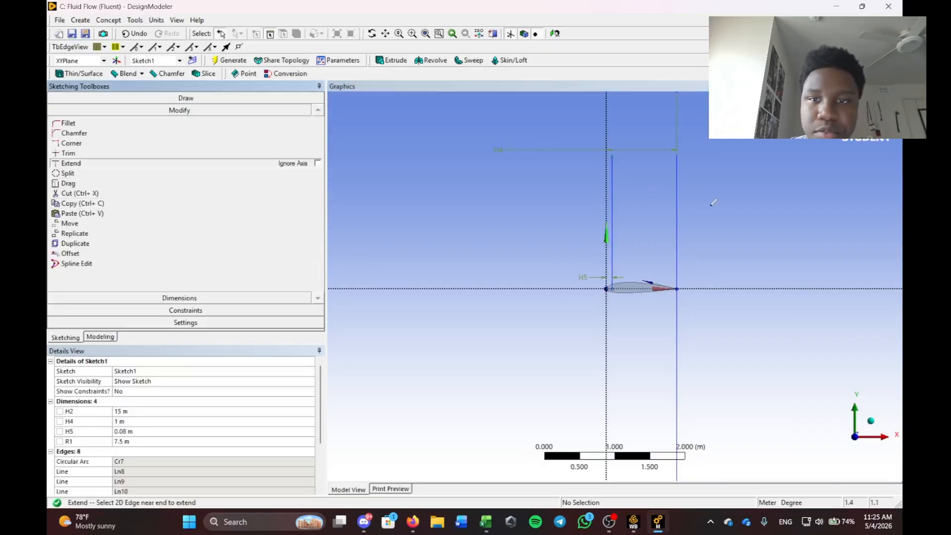
pyautogui.click(618, 185)
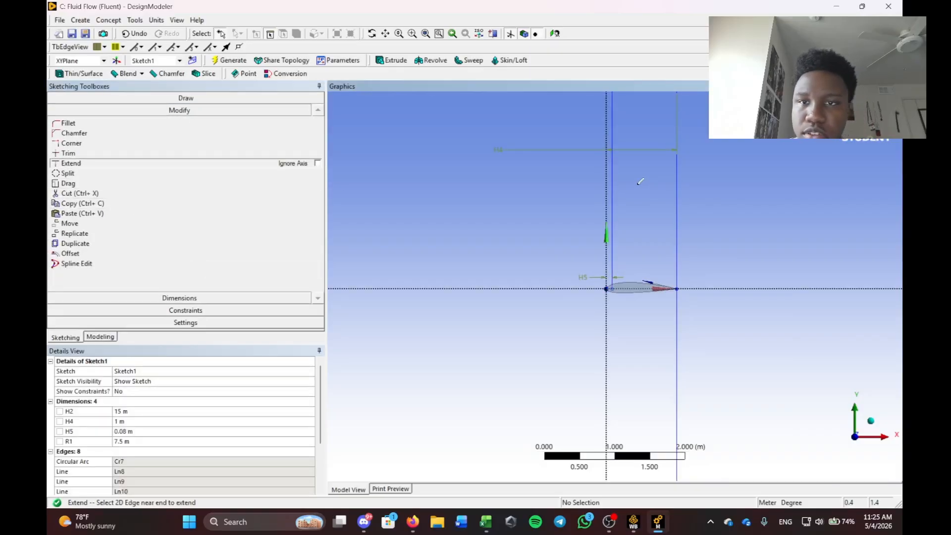
# Draw a line from the airfoil's leading edge down to the arc's lower end.
pyautogui.click(188, 99)
pyautogui.click(68, 111)
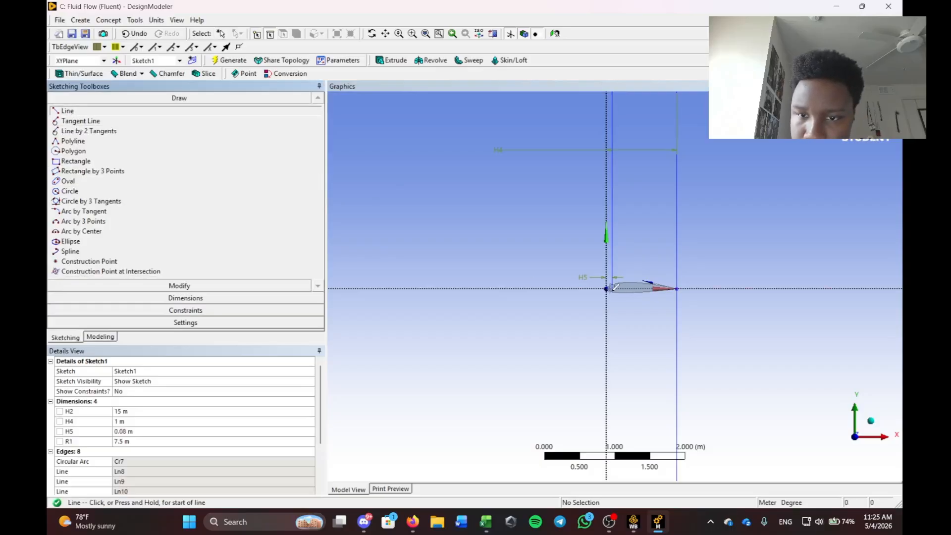
pyautogui.click(614, 287)
pyautogui.scroll(-5, 604, 356)
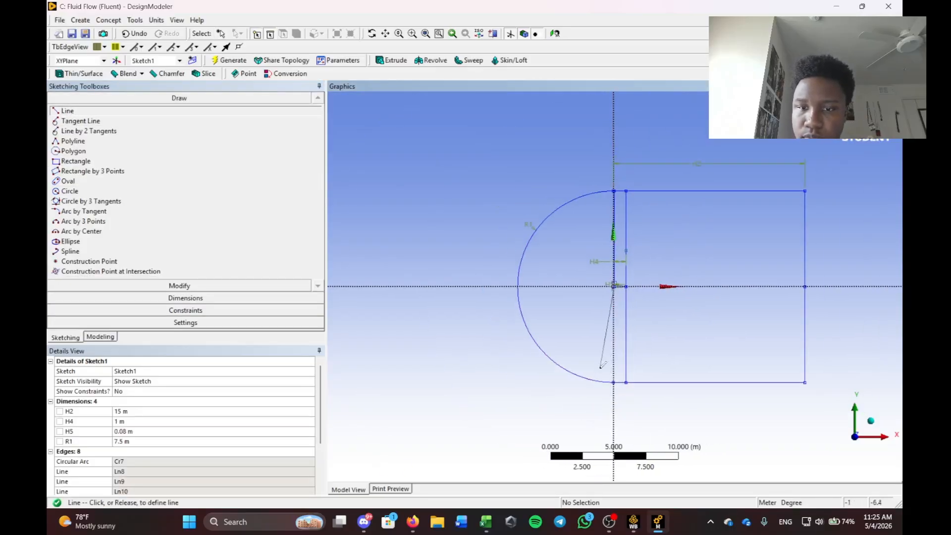
pyautogui.scroll(5, 624, 396)
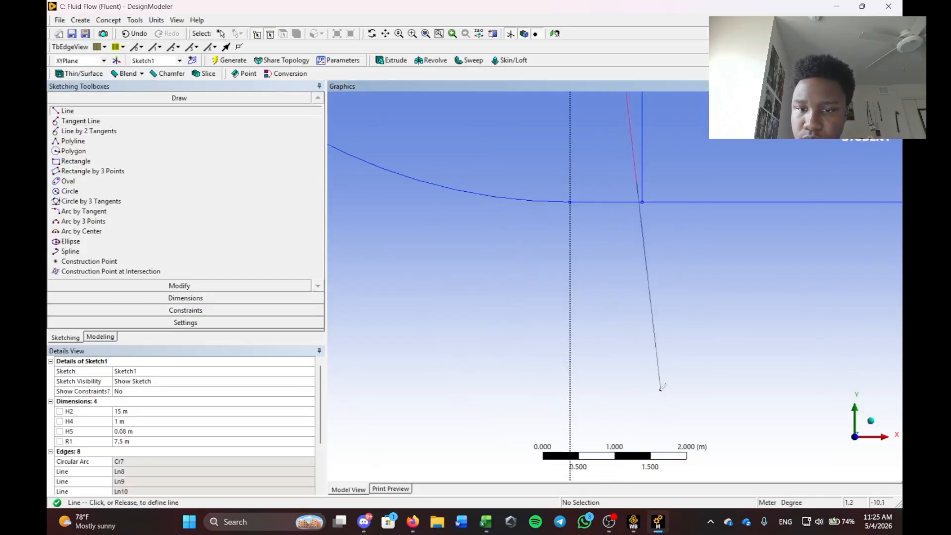
pyautogui.click(582, 200)
pyautogui.scroll(-7, 584, 200)
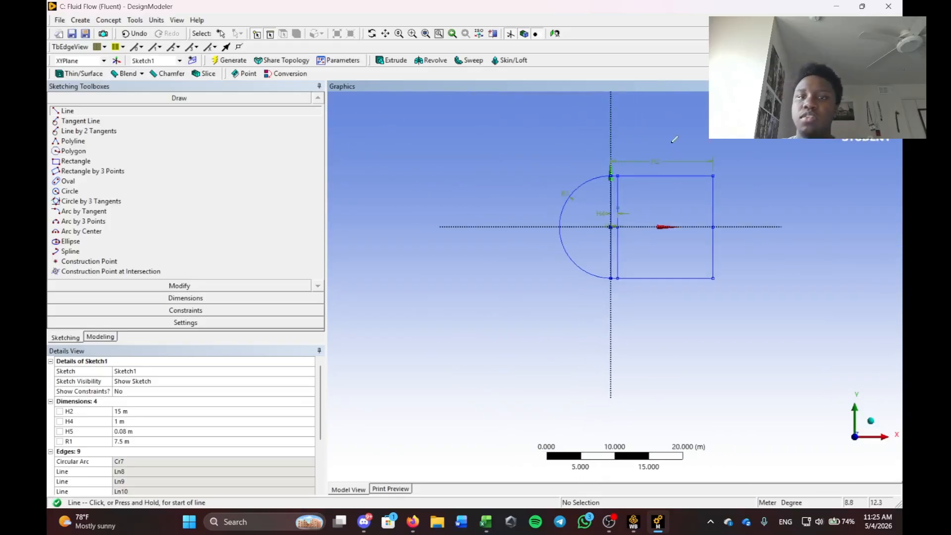
pyautogui.scroll(2, 674, 140)
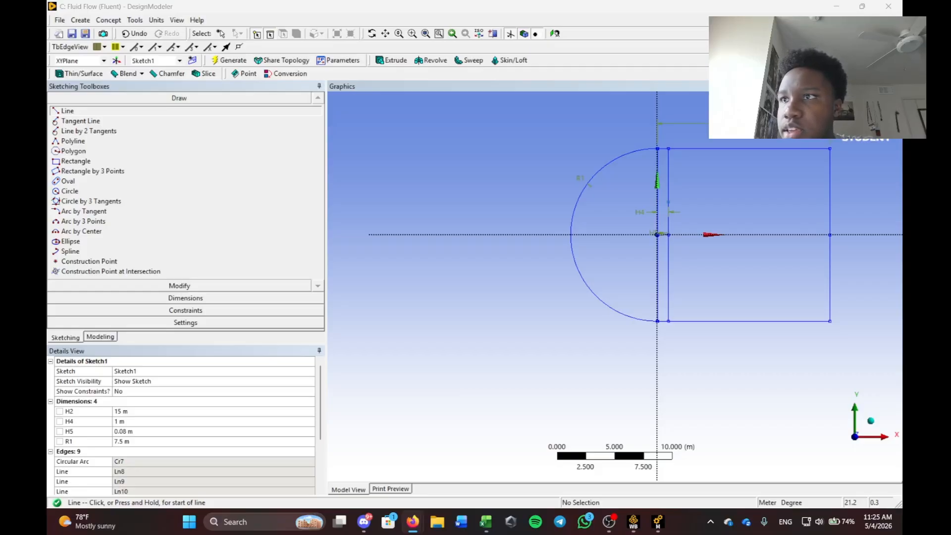
# Create a SurfaceSk1 surfaces-from-sketches feature, attempting Sketch1 as base, and generate it.
pyautogui.click(112, 21)
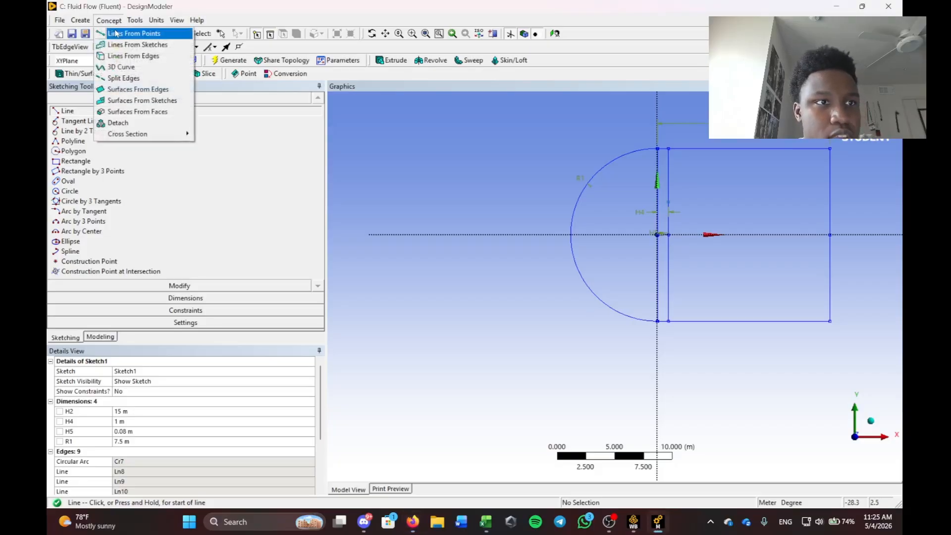
pyautogui.click(118, 101)
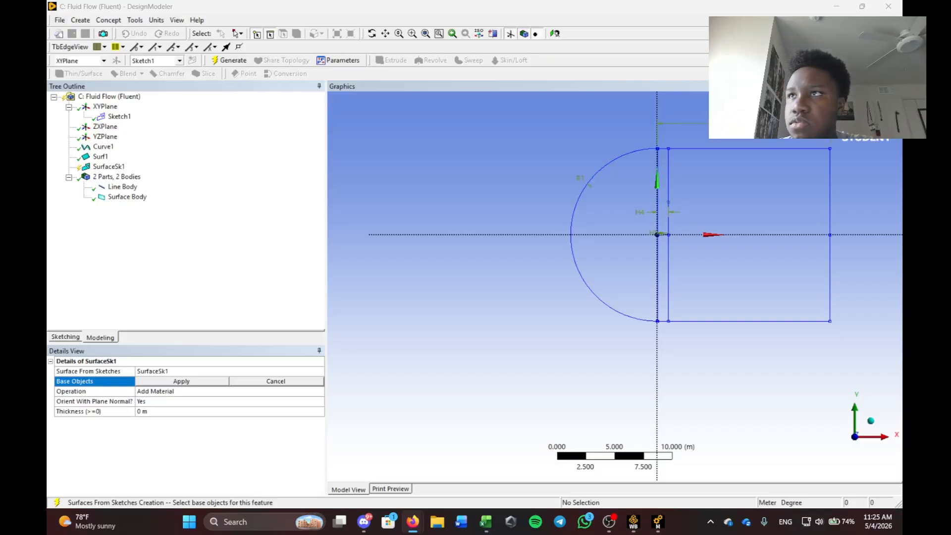
pyautogui.click(281, 381)
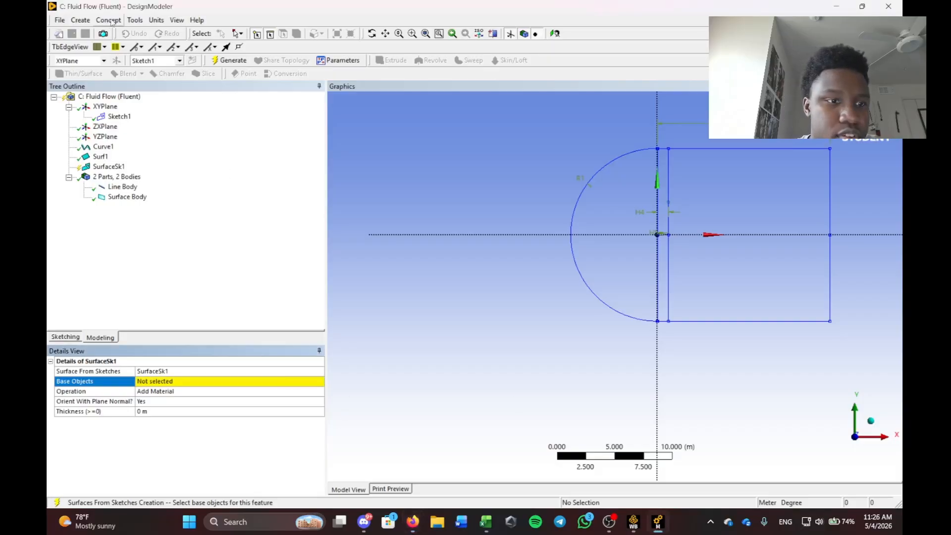
pyautogui.click(110, 21)
pyautogui.click(174, 229)
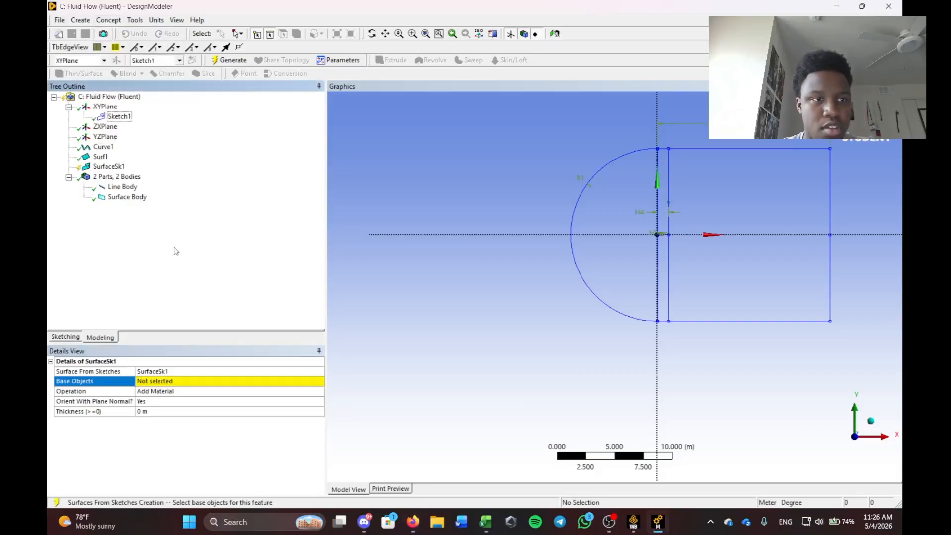
pyautogui.click(81, 341)
pyautogui.click(548, 310)
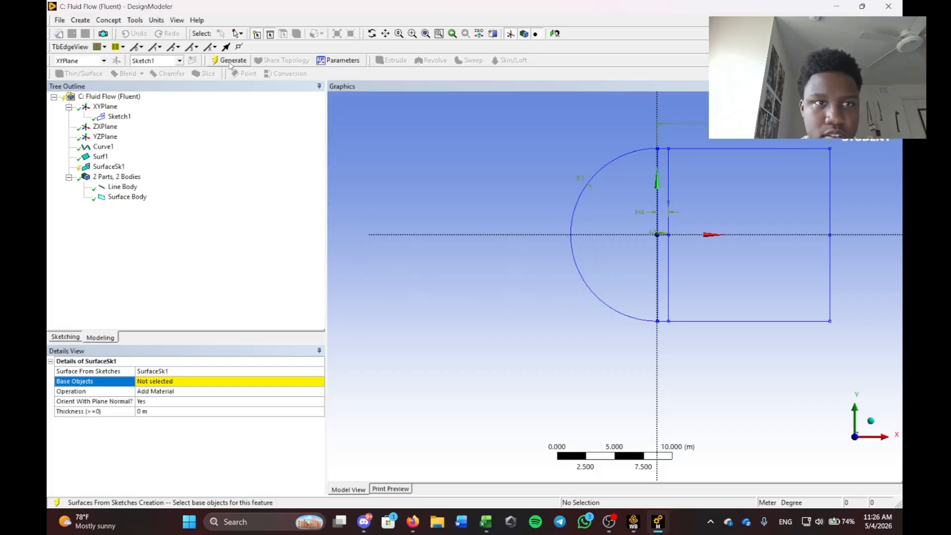
pyautogui.click(230, 61)
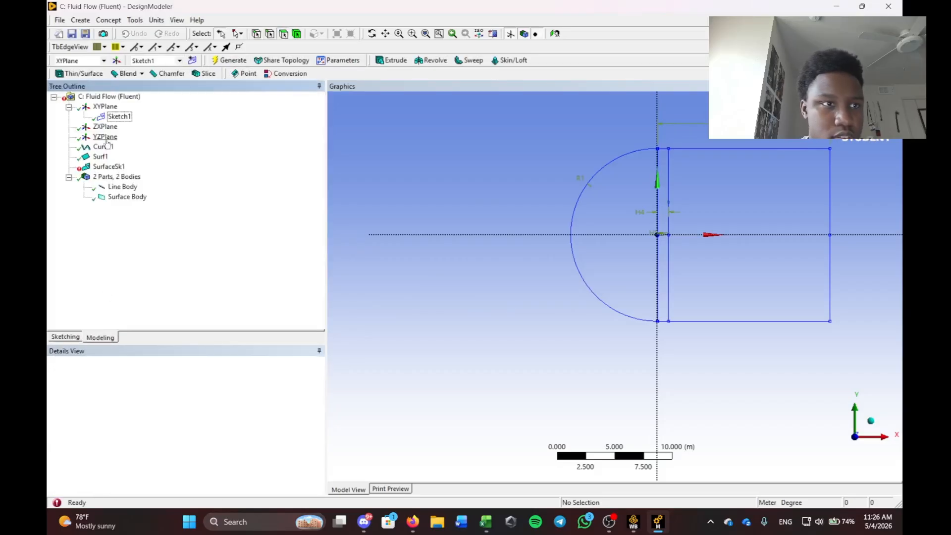
# Delete the failed SurfaceSk1 feature from the model tree.
pyautogui.rightClick(112, 167)
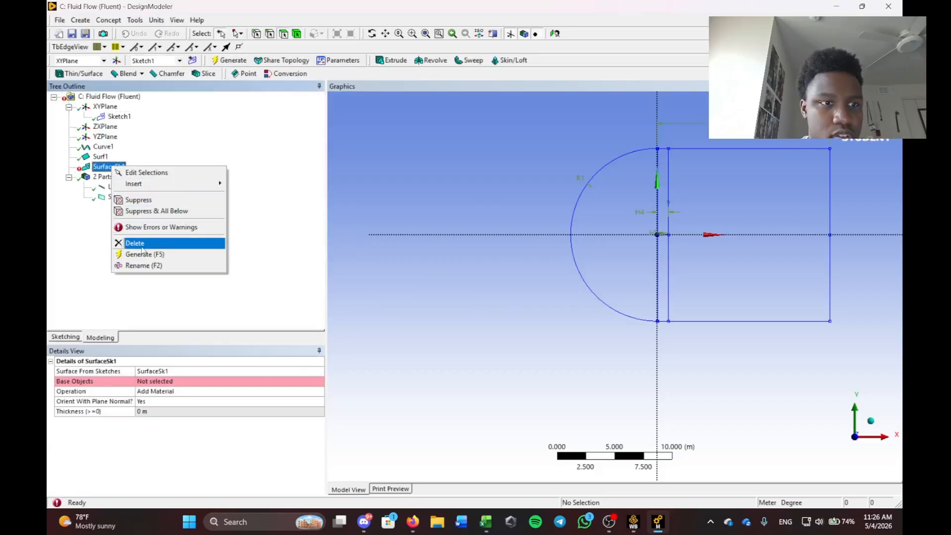
pyautogui.click(142, 245)
pyautogui.click(447, 297)
pyautogui.click(109, 20)
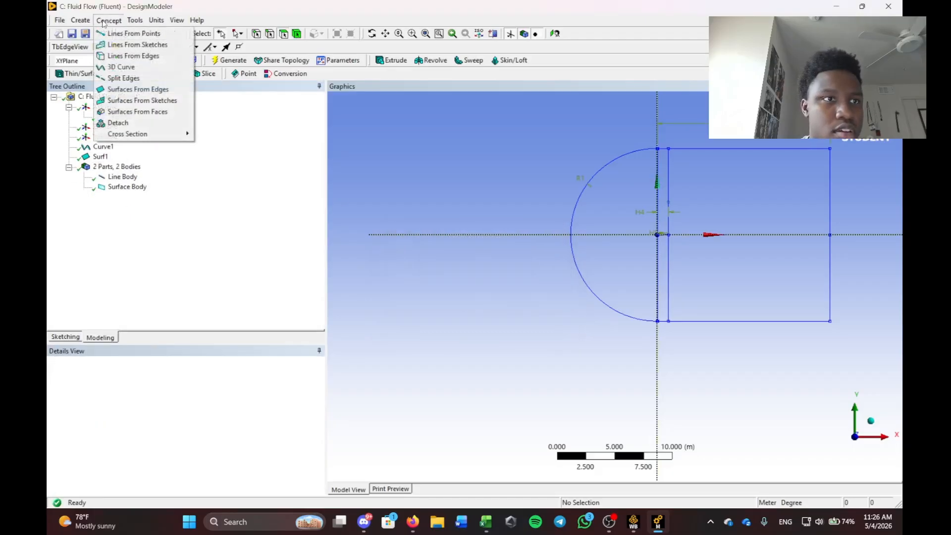
# Create a Line1 lines-from-sketches feature with Sketch1 as base object and generate it.
pyautogui.click(127, 46)
pyautogui.click(119, 117)
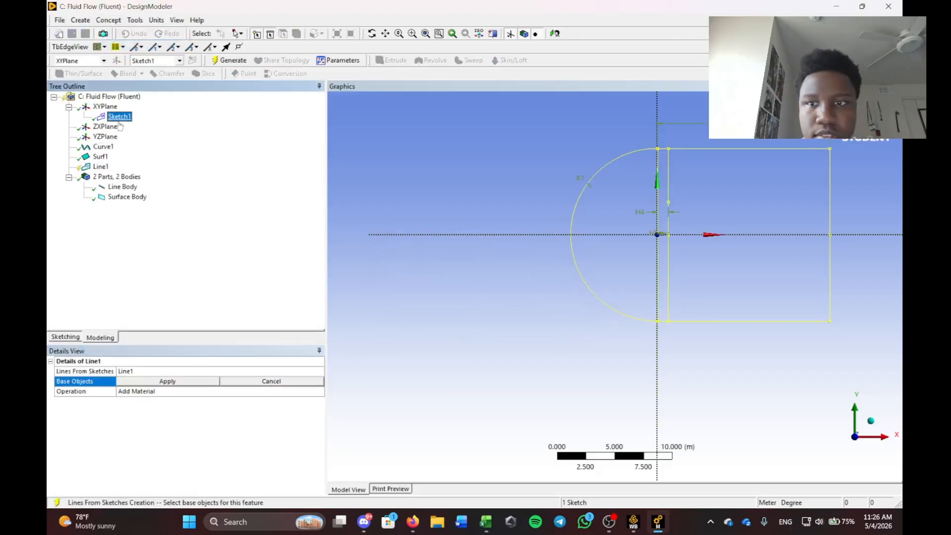
pyautogui.click(174, 383)
pyautogui.scroll(-5, 766, 231)
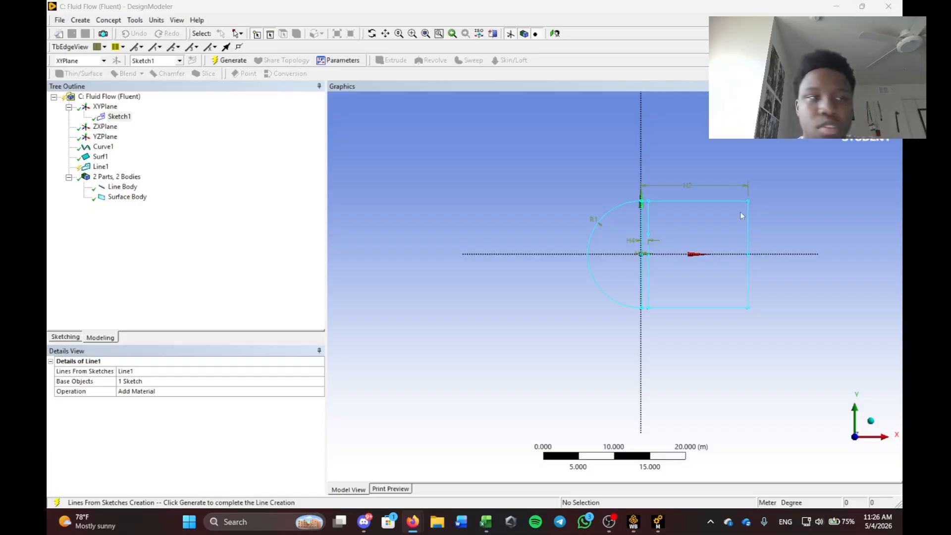
pyautogui.click(112, 22)
pyautogui.click(374, 227)
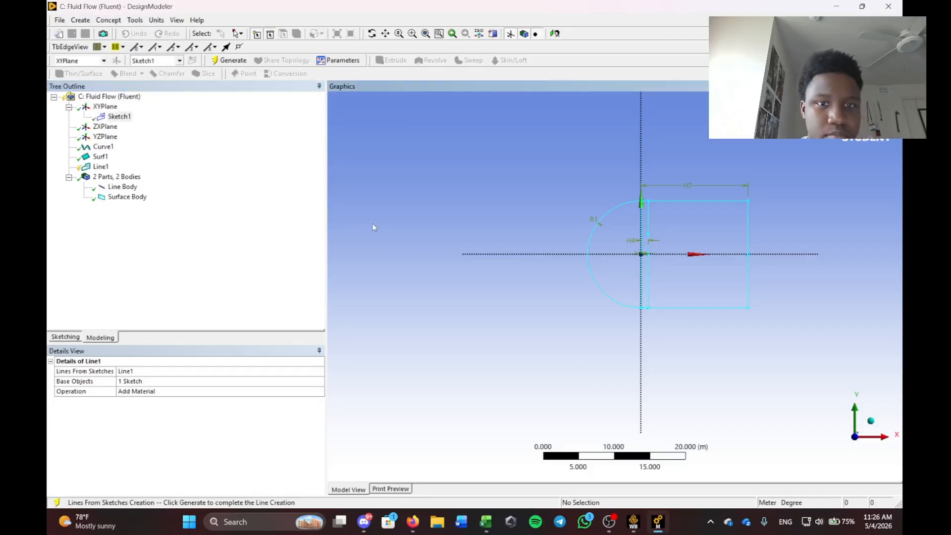
pyautogui.click(232, 60)
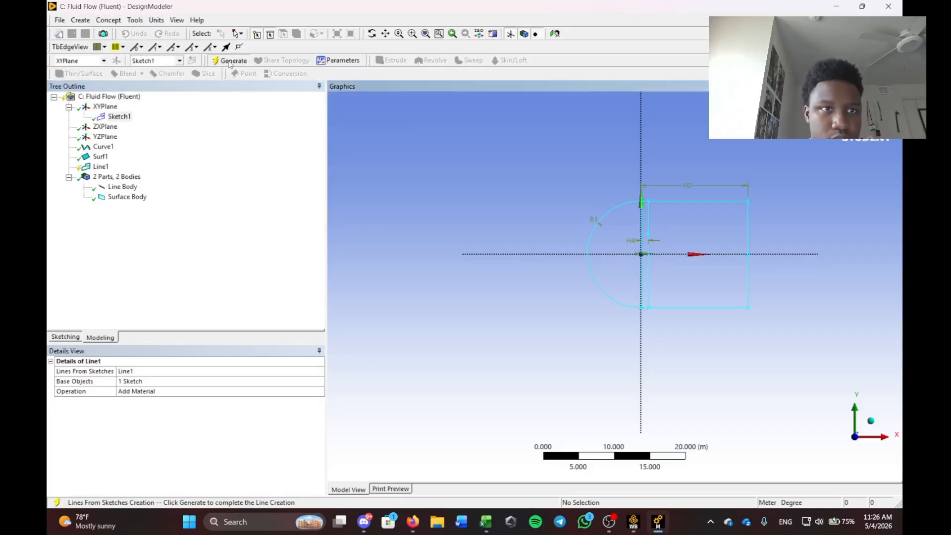
pyautogui.click(105, 20)
pyautogui.click(103, 18)
pyautogui.click(109, 21)
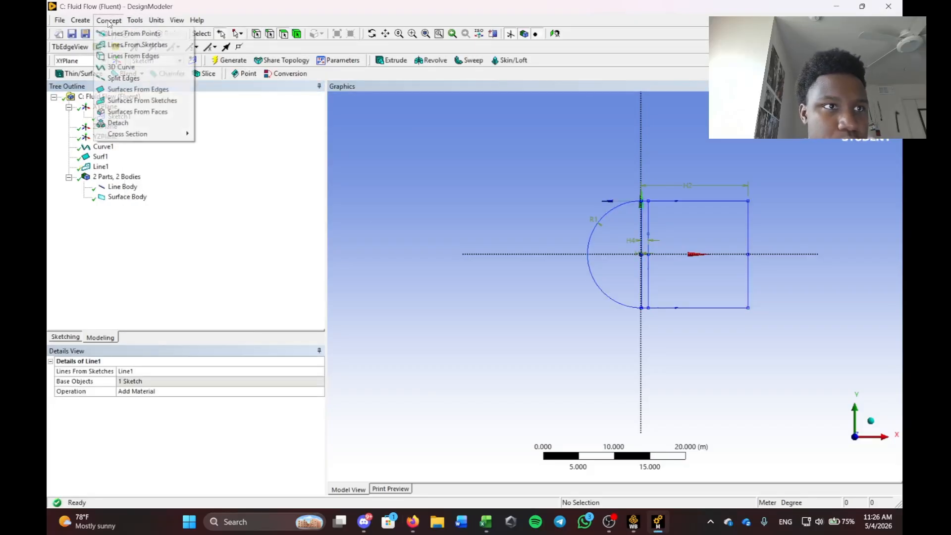
# Start a surface from edges, selecting the semicircular arc, the short segment and the top edge.
pyautogui.click(131, 89)
pyautogui.scroll(3, 685, 224)
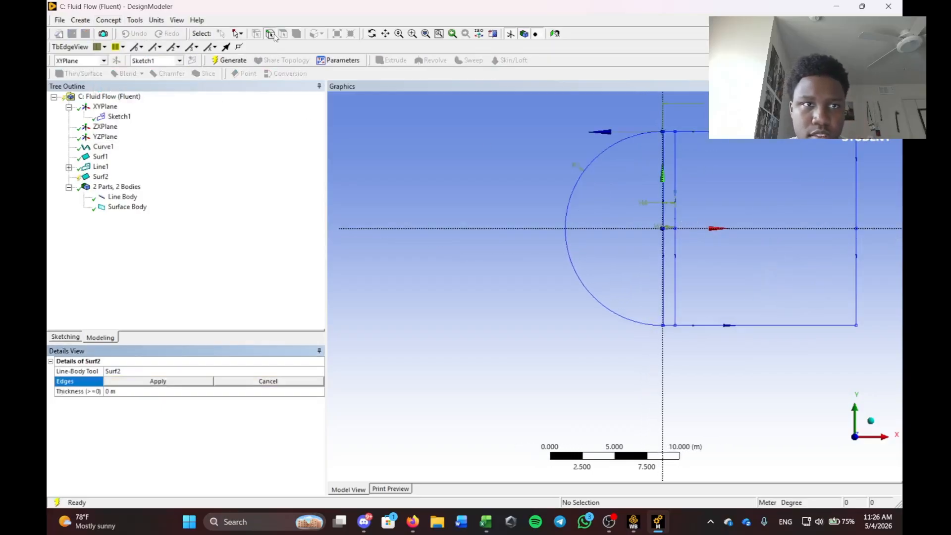
pyautogui.scroll(2, 604, 125)
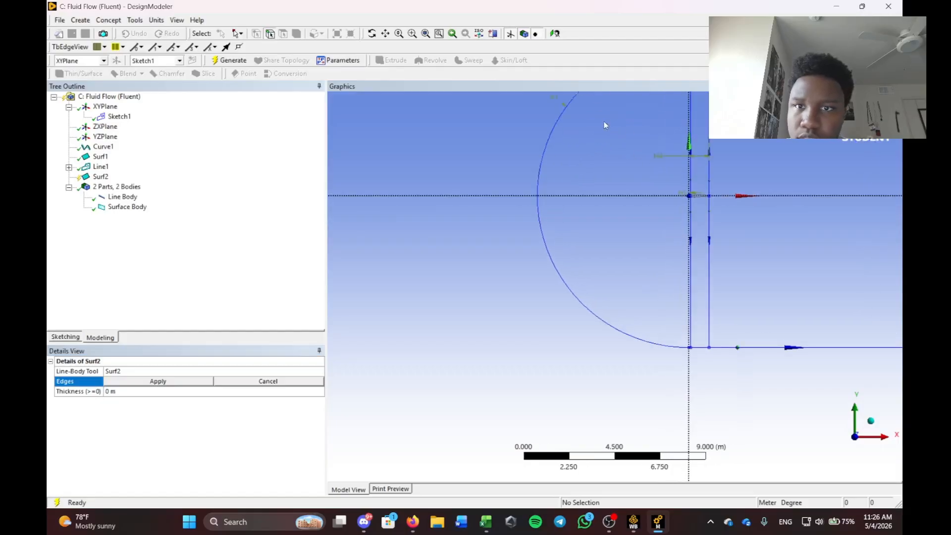
pyautogui.scroll(-1, 582, 151)
pyautogui.click(584, 149)
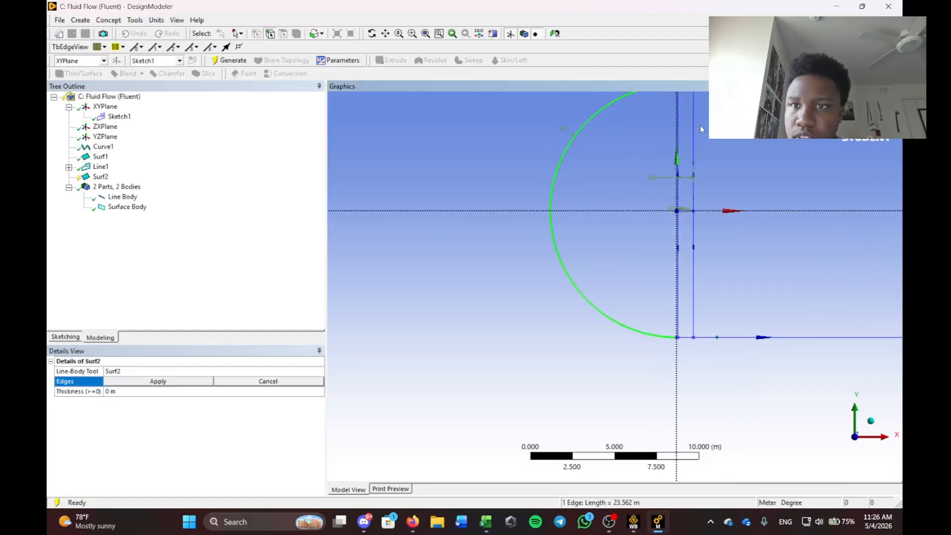
pyautogui.scroll(-2, 703, 144)
pyautogui.scroll(5, 478, 249)
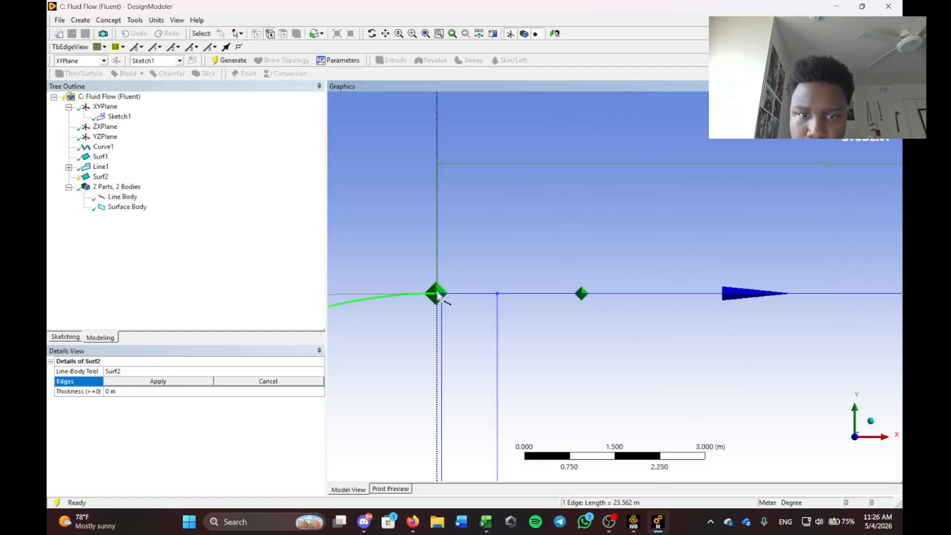
pyautogui.keyDown('ctrl'); pyautogui.click(471, 295); pyautogui.keyUp('ctrl')
pyautogui.scroll(-1, 557, 302)
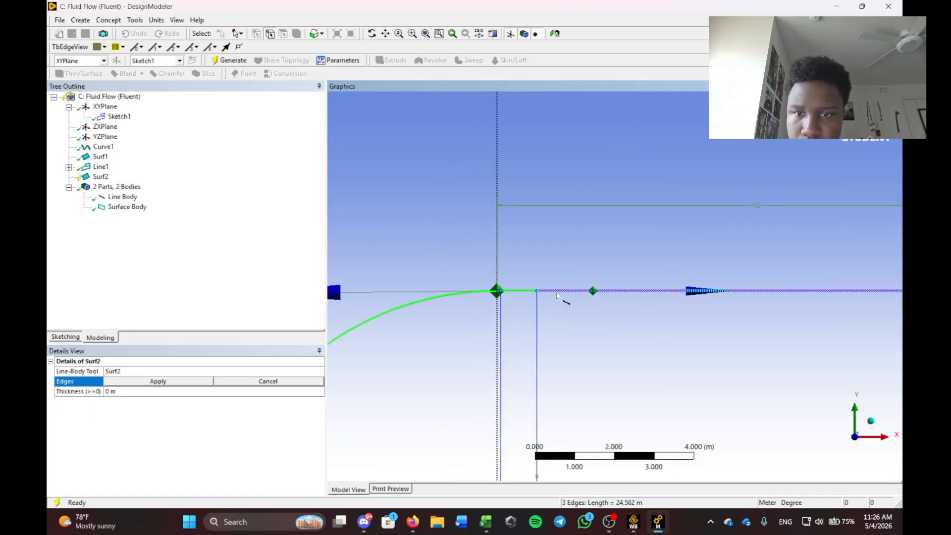
pyautogui.keyDown('ctrl'); pyautogui.click(574, 292); pyautogui.keyUp('ctrl')
pyautogui.scroll(-2, 619, 290)
# Add both right-edge halves and the bottom edges, then generate Surf2 from all nine edges.
pyautogui.keyDown('ctrl'); pyautogui.click(754, 331); pyautogui.keyUp('ctrl')
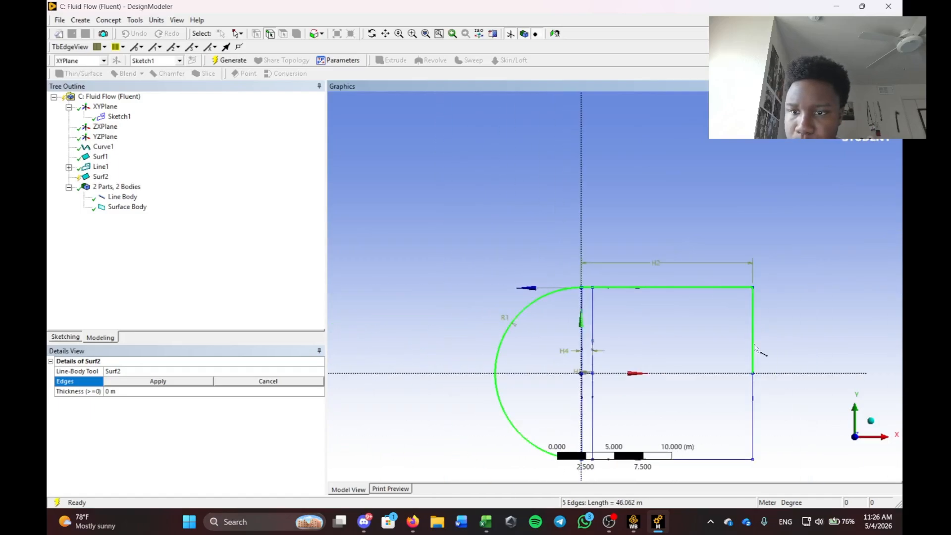
pyautogui.keyDown('ctrl'); pyautogui.click(754, 438); pyautogui.keyUp('ctrl')
pyautogui.scroll(-1, 647, 413)
pyautogui.keyDown('ctrl'); pyautogui.click(644, 430); pyautogui.keyUp('ctrl')
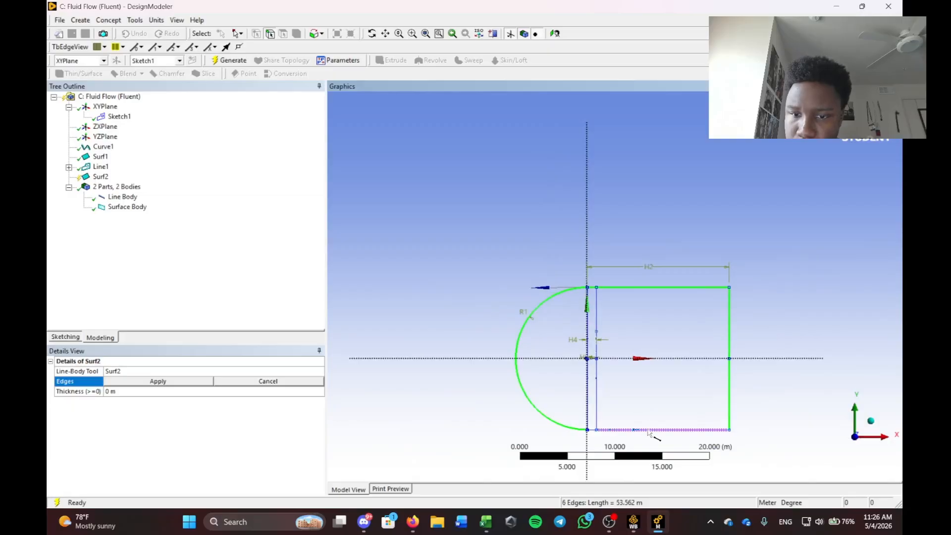
pyautogui.keyDown('ctrl'); pyautogui.click(591, 429); pyautogui.keyUp('ctrl')
pyautogui.scroll(5, 592, 426)
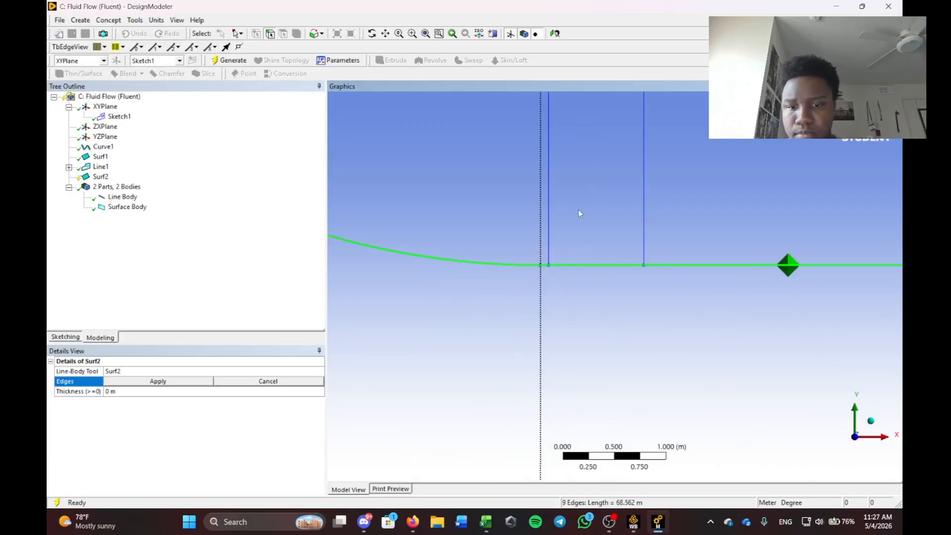
pyautogui.scroll(-4, 580, 213)
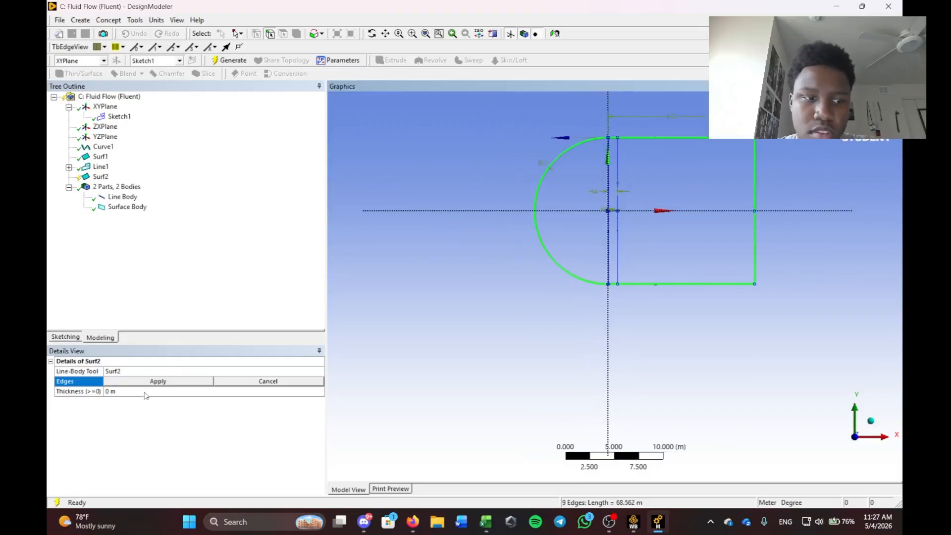
pyautogui.click(159, 382)
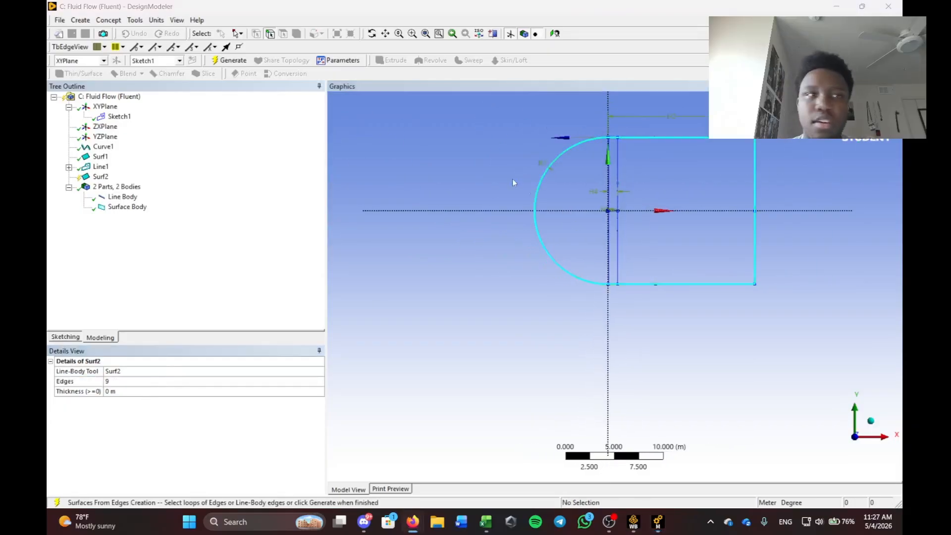
pyautogui.click(230, 60)
pyautogui.moveTo(537, 127); pyautogui.dragTo(814, 341, button='right')
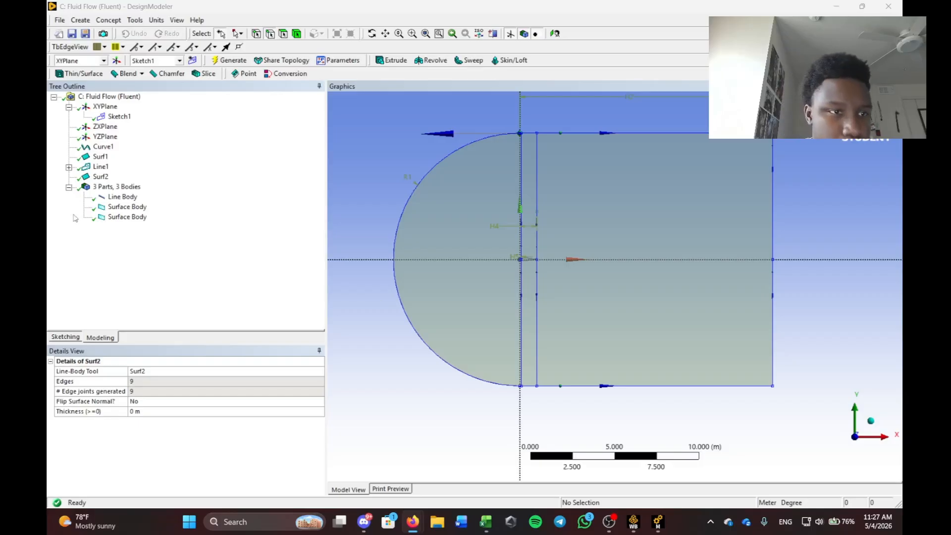
# Set the second surface body's Fluid/Solid property to Fluid.
pyautogui.click(127, 207)
pyautogui.click(128, 217)
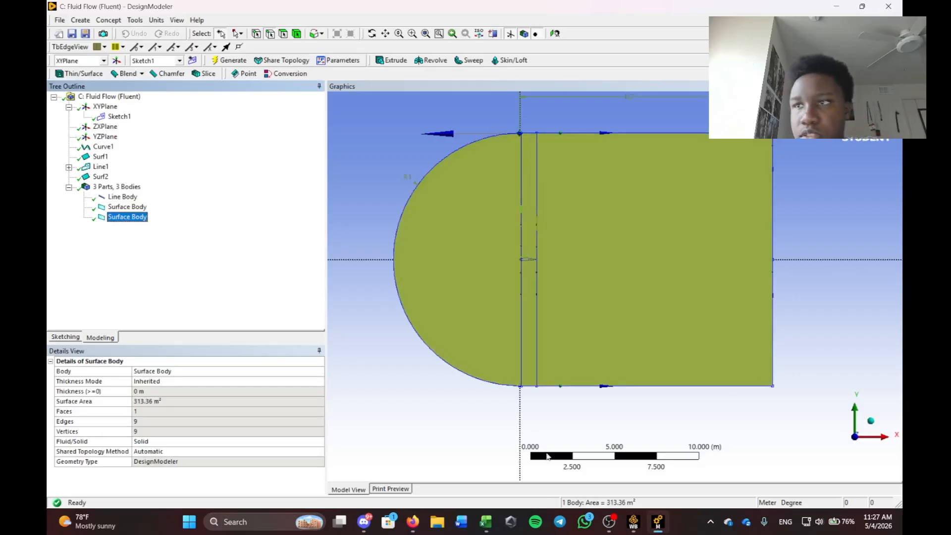
pyautogui.click(151, 443)
pyautogui.click(319, 442)
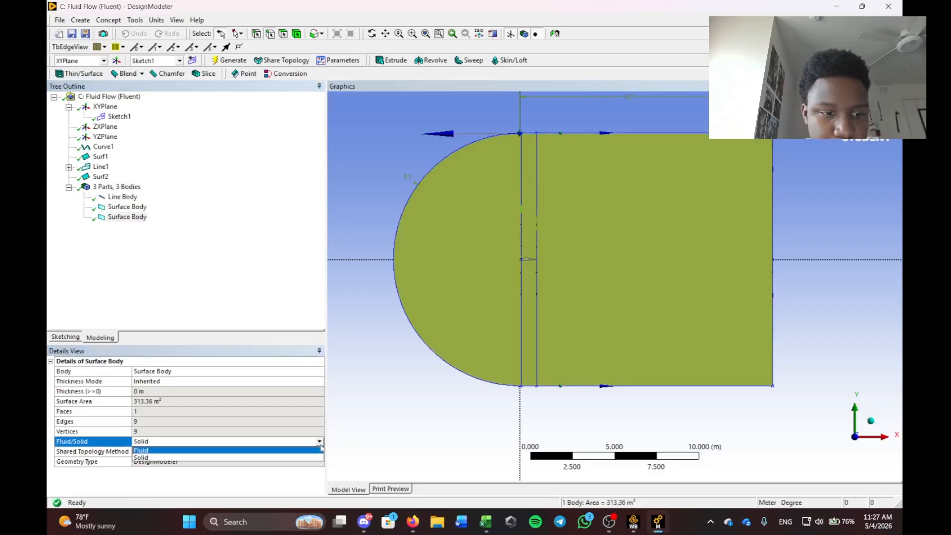
pyautogui.click(320, 450)
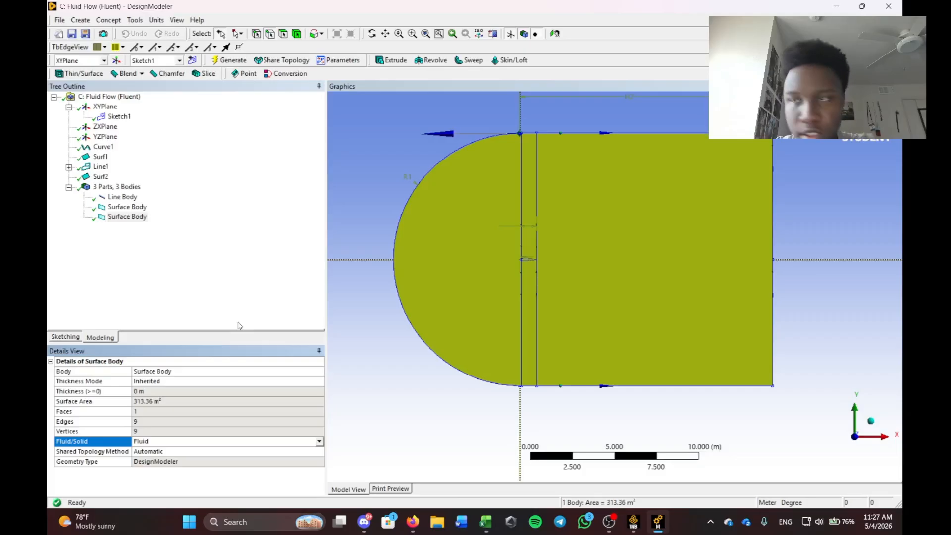
pyautogui.click(178, 323)
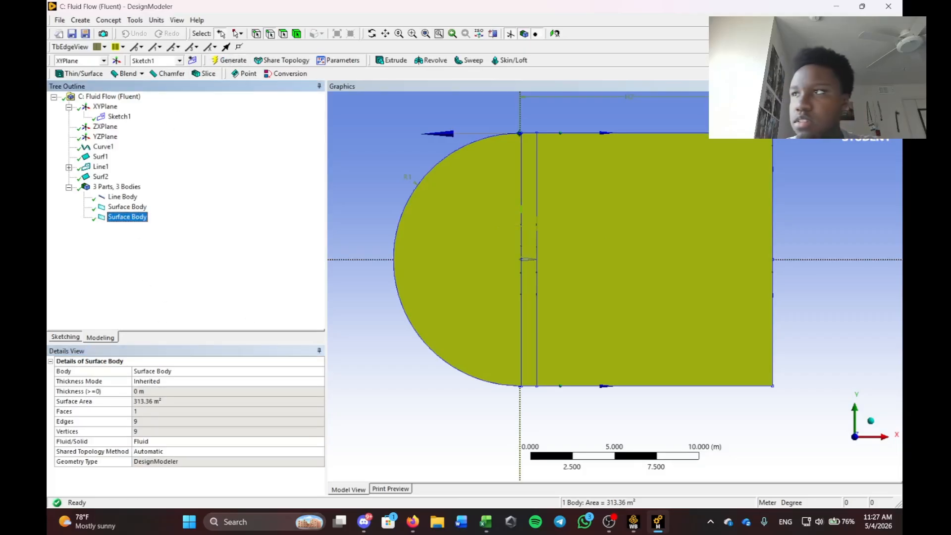
# Box-zoom in closely on the airfoil inside the far-field surface.
pyautogui.hotkey('alt', 'Tab')
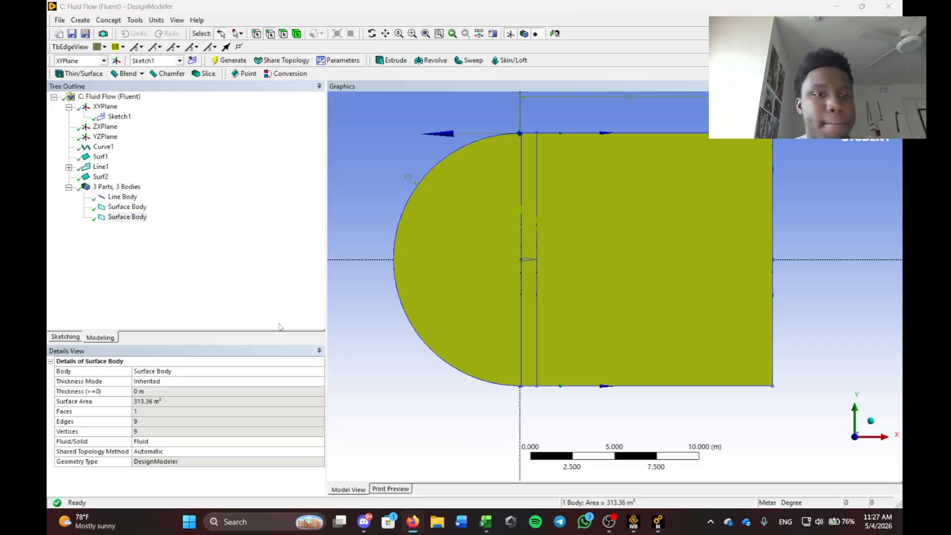
pyautogui.hotkey('alt', 'Tab')
pyautogui.click(830, 180)
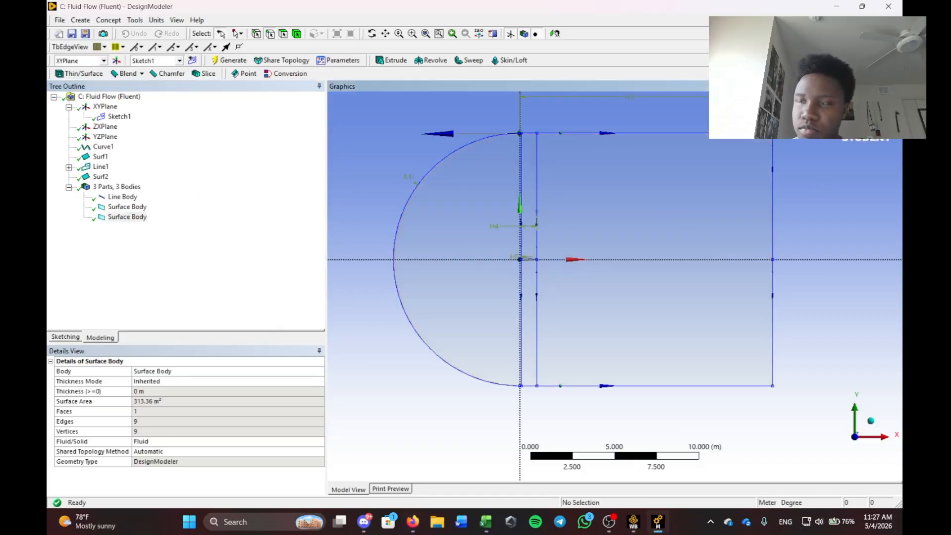
pyautogui.hotkey('alt', 'Tab')
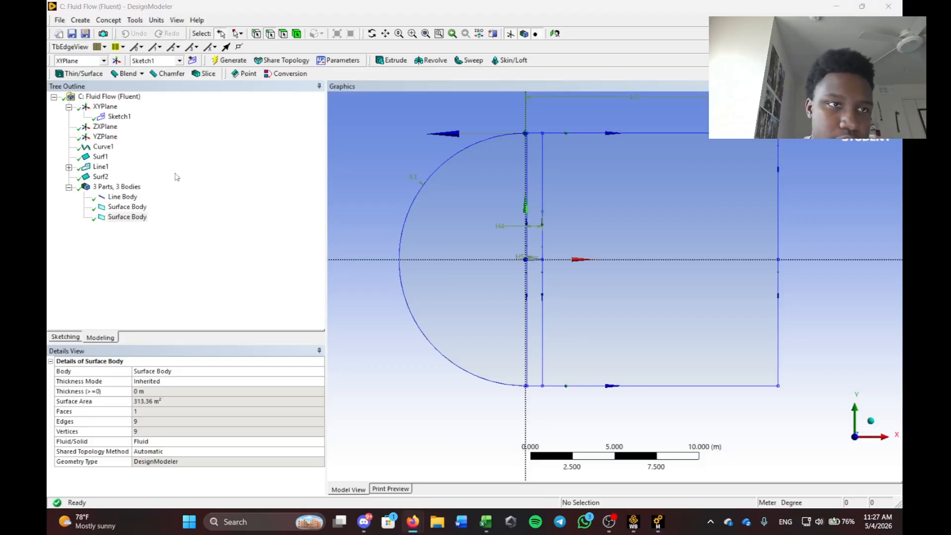
pyautogui.scroll(-2, 556, 277)
pyautogui.scroll(2, 546, 269)
pyautogui.moveTo(488, 230); pyautogui.dragTo(559, 278, button='right')
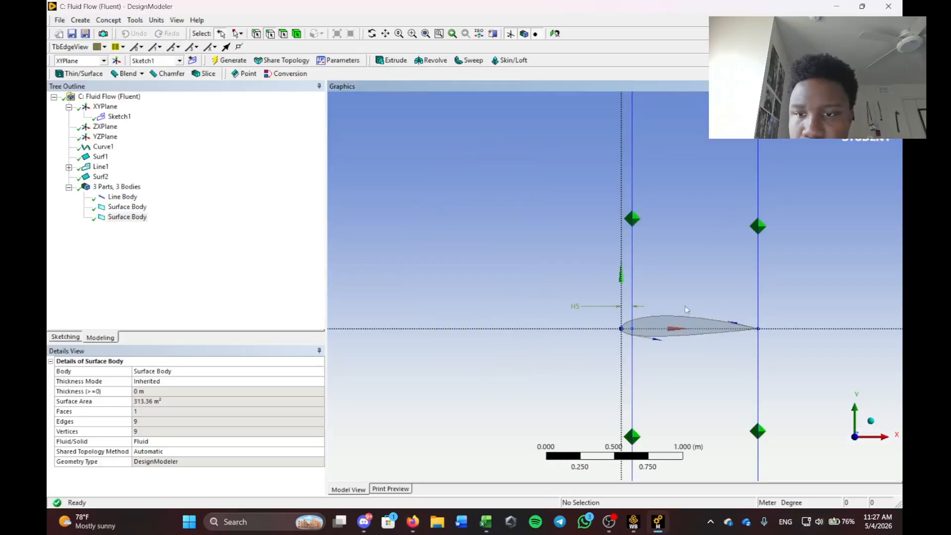
pyautogui.scroll(-2, 685, 306)
pyautogui.moveTo(782, 299); pyautogui.dragTo(577, 329, button='right')
pyautogui.scroll(-9, 688, 264)
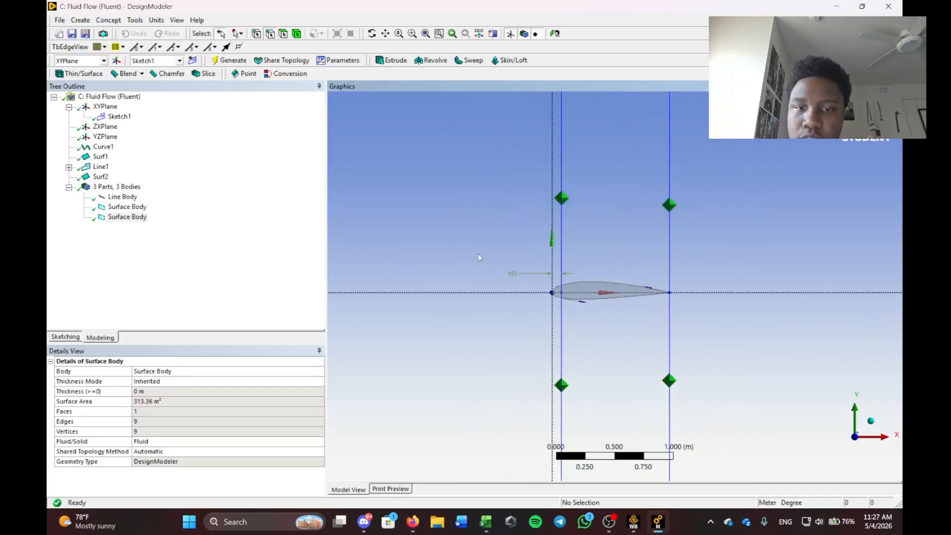
pyautogui.scroll(4, 625, 207)
pyautogui.scroll(-6, 629, 302)
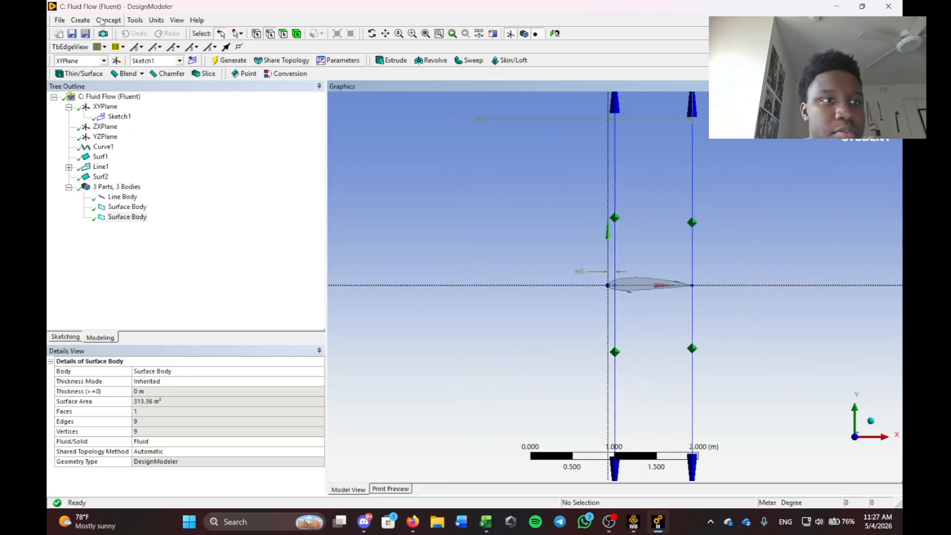
pyautogui.click(81, 20)
# Add a new Boolean operation with the operation type set to Subtract.
pyautogui.click(82, 20)
pyautogui.click(82, 20)
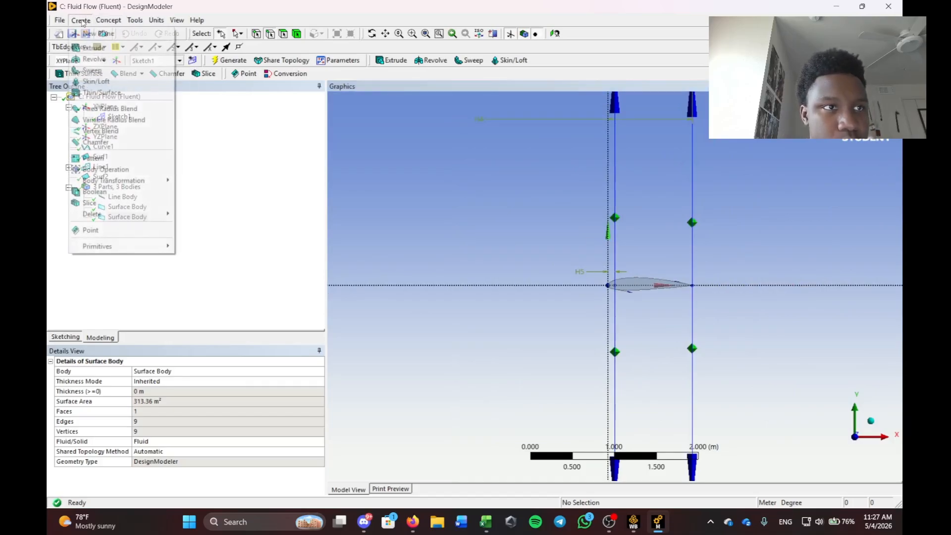
pyautogui.click(106, 193)
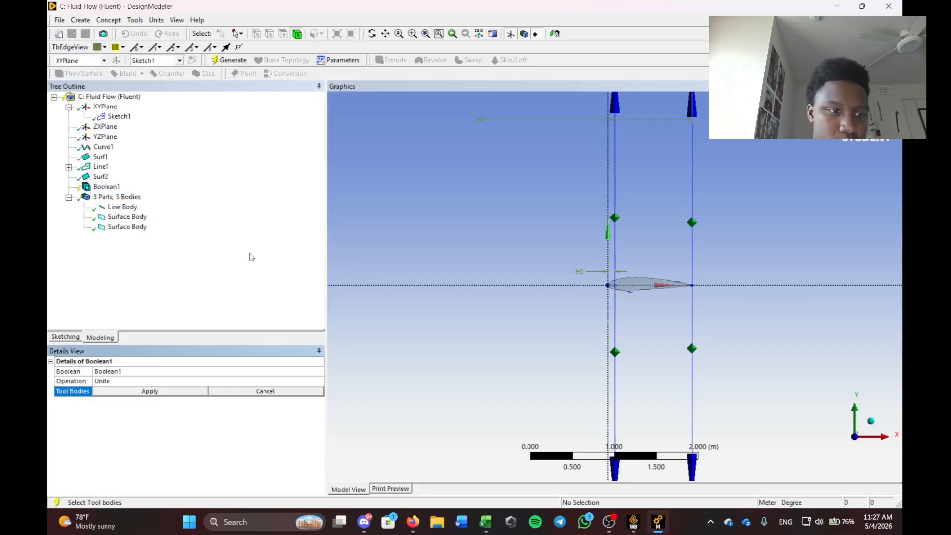
pyautogui.click(297, 381)
pyautogui.click(320, 381)
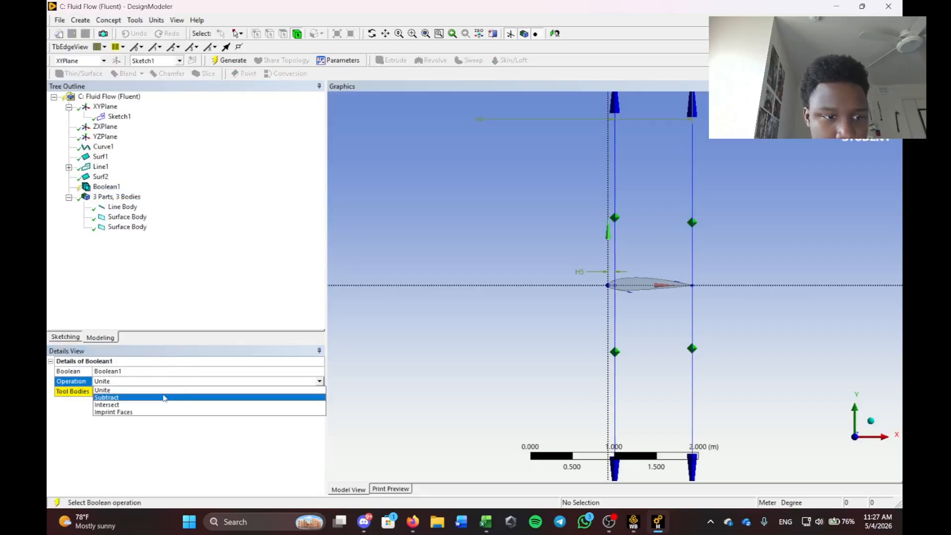
pyautogui.click(164, 399)
pyautogui.click(161, 395)
pyautogui.scroll(-6, 599, 329)
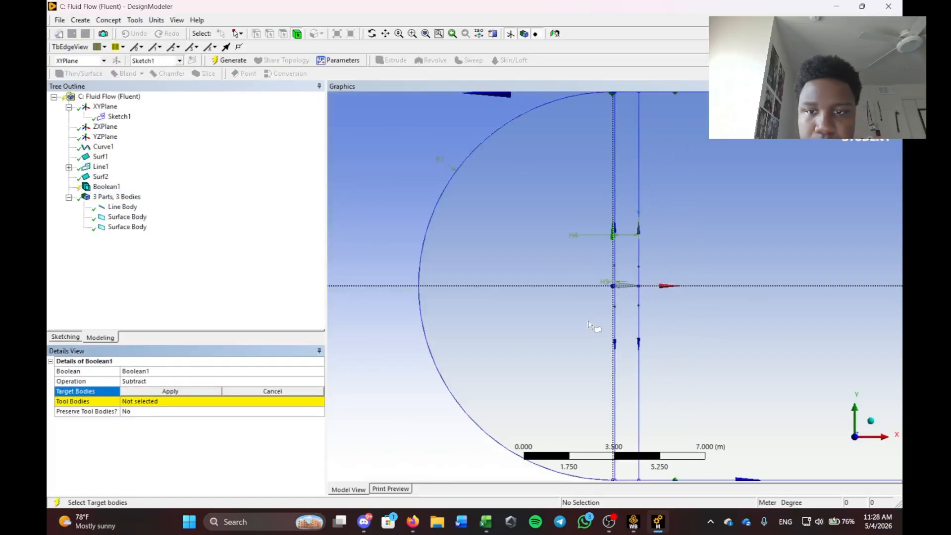
# Use the far-field surface as target and the airfoil as tool, then generate Boolean1.
pyautogui.click(483, 257)
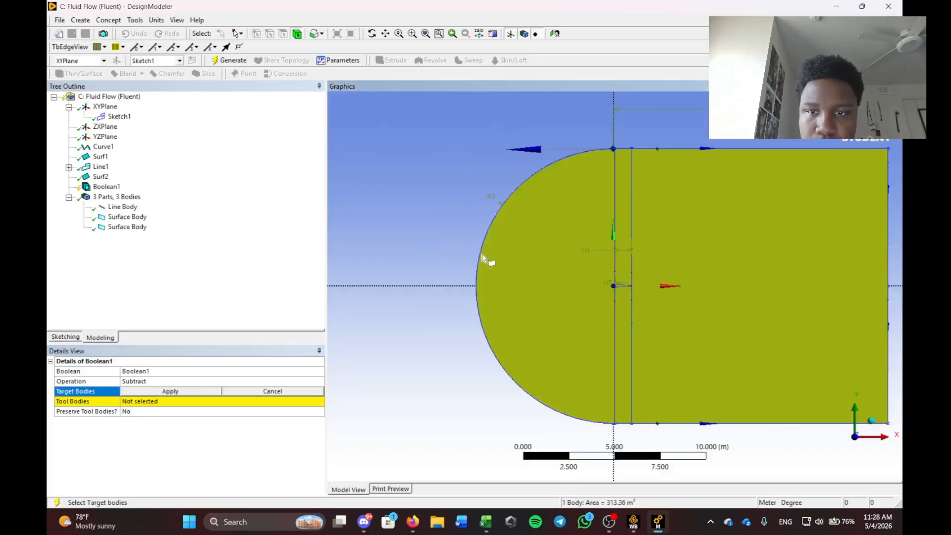
pyautogui.click(174, 391)
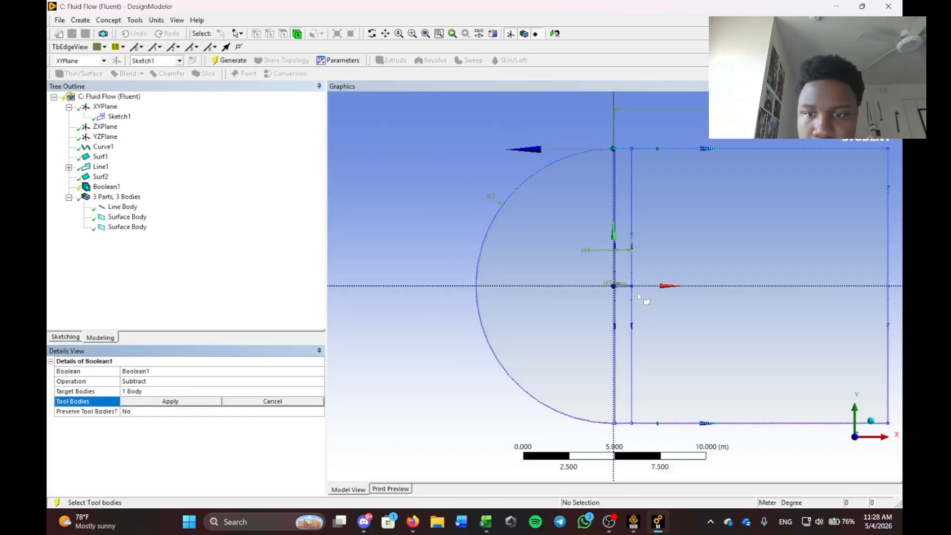
pyautogui.scroll(2, 637, 292)
pyautogui.scroll(5, 605, 262)
pyautogui.click(606, 255)
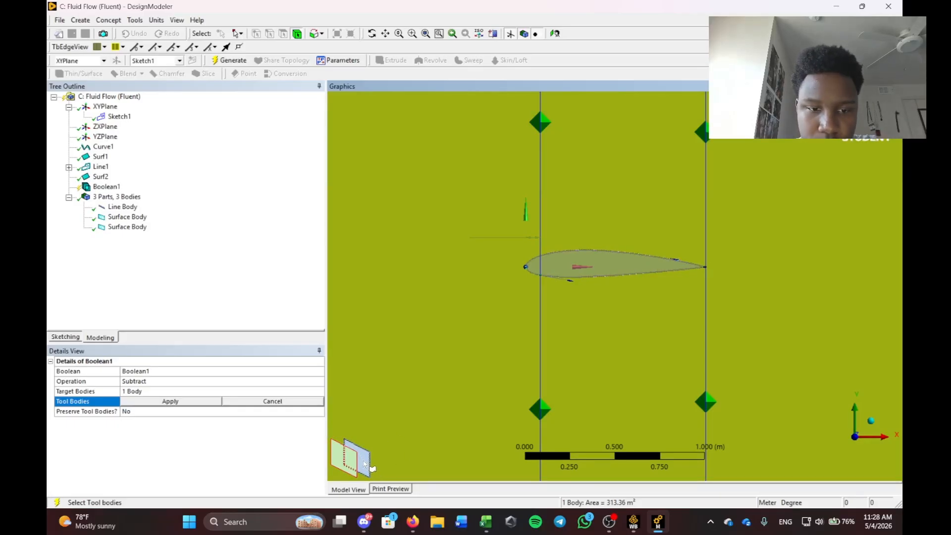
pyautogui.click(367, 462)
pyautogui.click(214, 402)
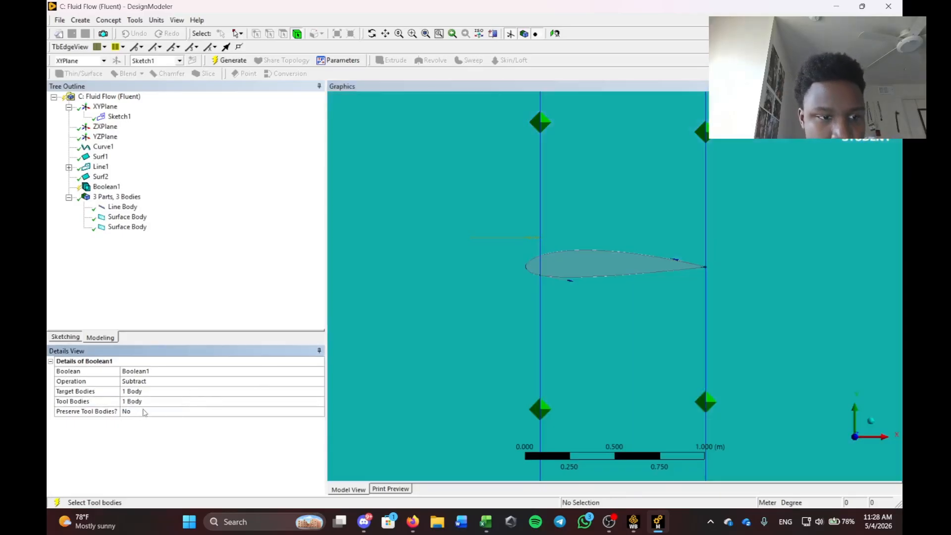
pyautogui.scroll(-5, 561, 295)
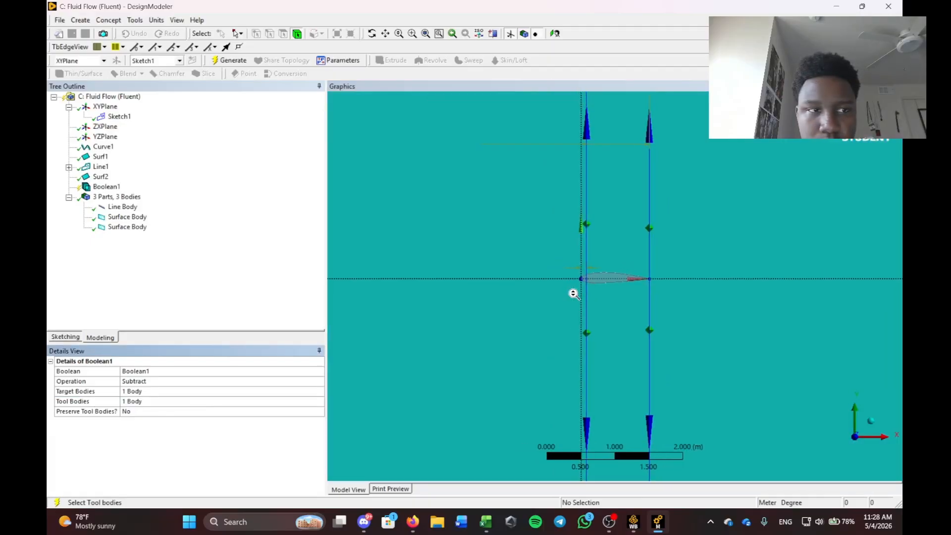
pyautogui.press('F5')
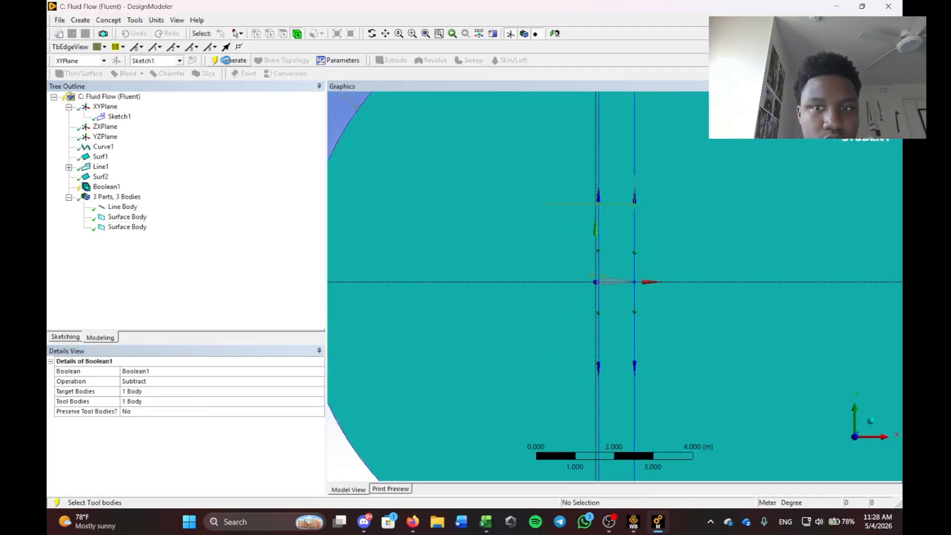
pyautogui.scroll(-4, 664, 282)
pyautogui.scroll(-1, 622, 292)
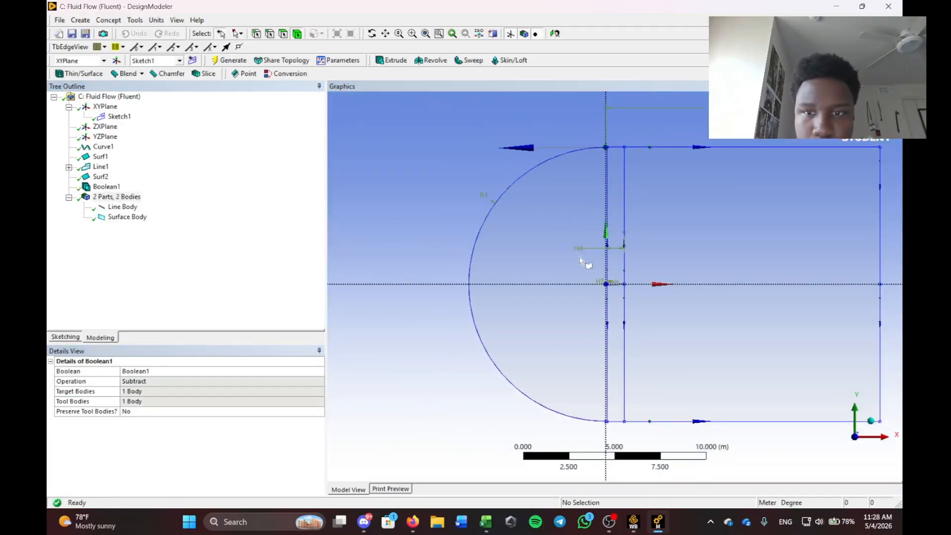
pyautogui.moveTo(578, 257); pyautogui.dragTo(664, 305, button='right')
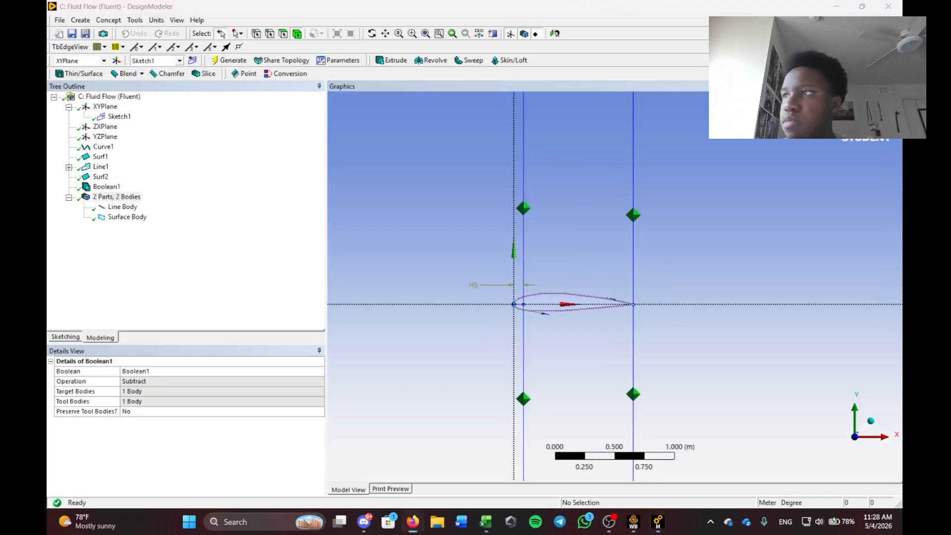
pyautogui.click(188, 277)
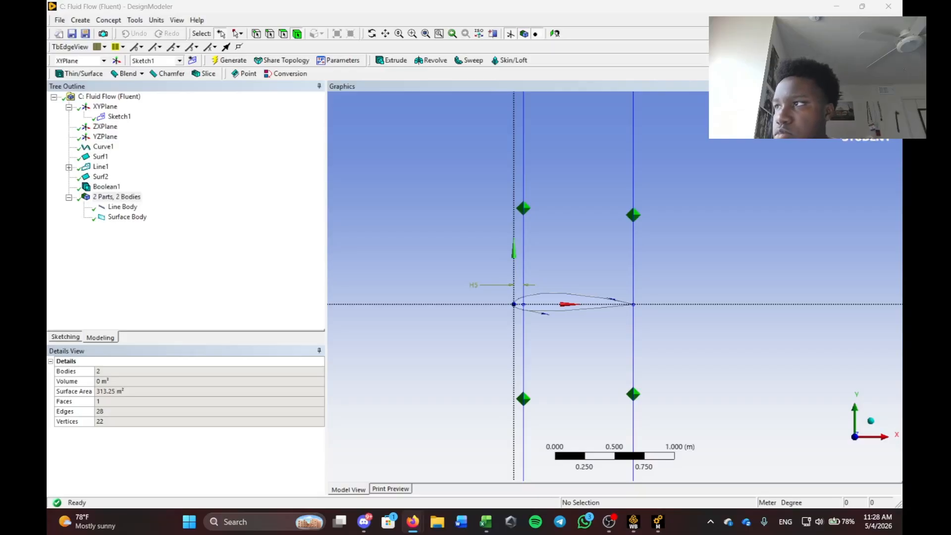
pyautogui.click(124, 217)
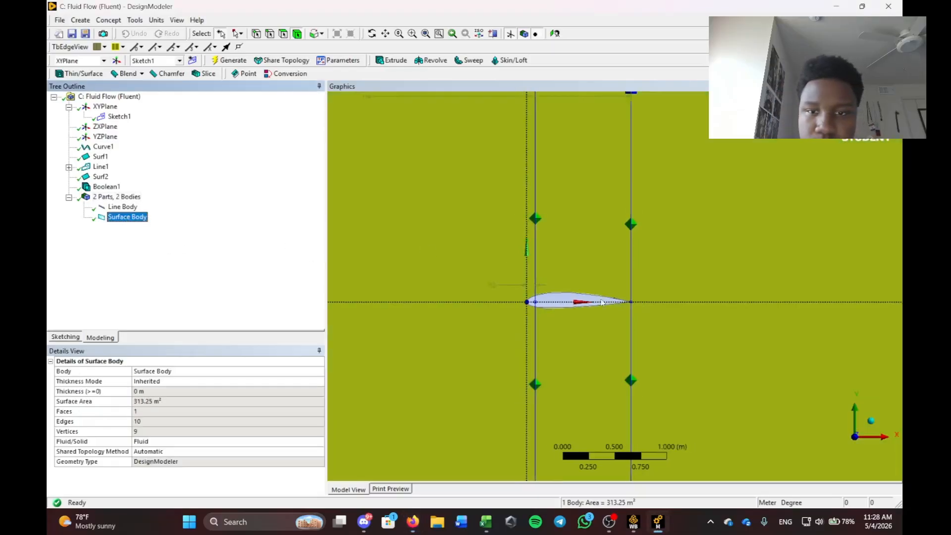
pyautogui.scroll(3, 586, 278)
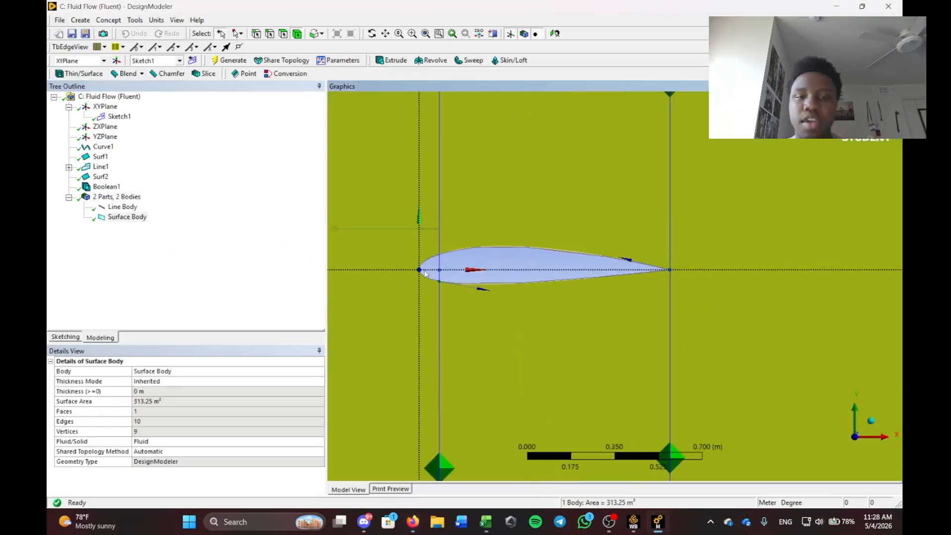
pyautogui.scroll(6, 664, 244)
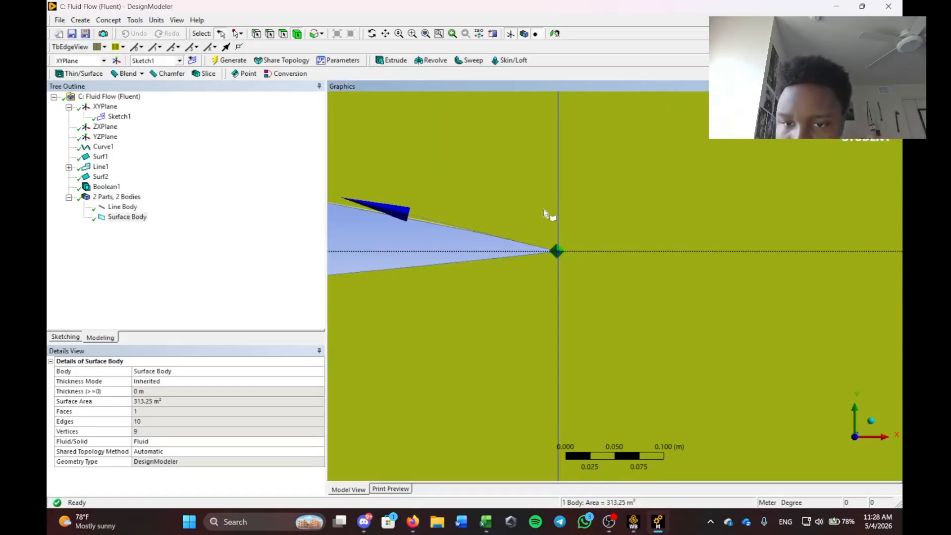
pyautogui.scroll(4, 724, 318)
pyautogui.scroll(-3, 686, 334)
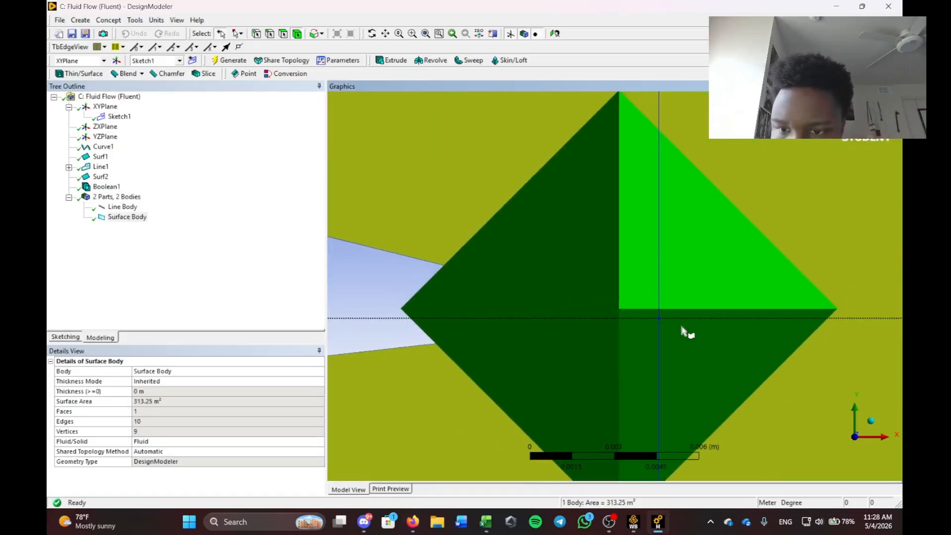
pyautogui.click(493, 272)
pyautogui.moveTo(680, 277); pyautogui.dragTo(564, 368, button='right')
pyautogui.moveTo(778, 175); pyautogui.dragTo(630, 297, button='right')
pyautogui.moveTo(714, 212); pyautogui.dragTo(548, 344, button='right')
pyautogui.moveTo(763, 136); pyautogui.dragTo(544, 319, button='right')
pyautogui.moveTo(765, 221); pyautogui.dragTo(540, 399, button='right')
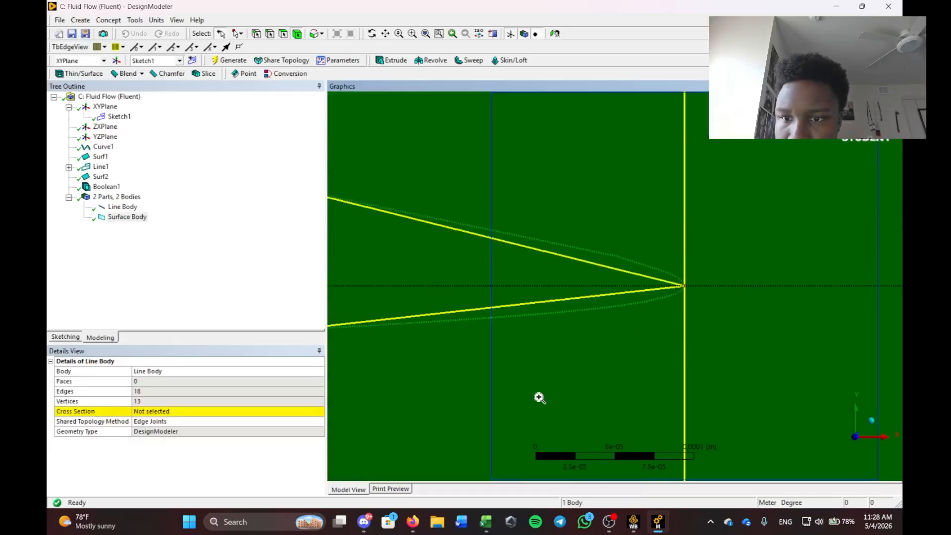
pyautogui.moveTo(685, 176); pyautogui.dragTo(533, 372, button='right')
pyautogui.moveTo(744, 208); pyautogui.dragTo(647, 288, button='right')
pyautogui.moveTo(739, 238); pyautogui.dragTo(589, 368, button='right')
pyautogui.scroll(-5, 582, 311)
pyautogui.scroll(-10, 567, 349)
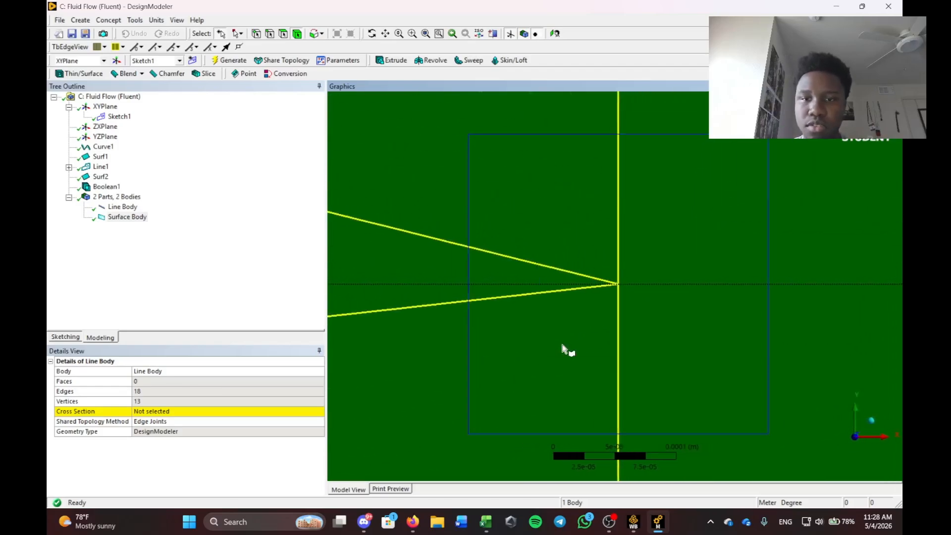
pyautogui.scroll(-10, 562, 347)
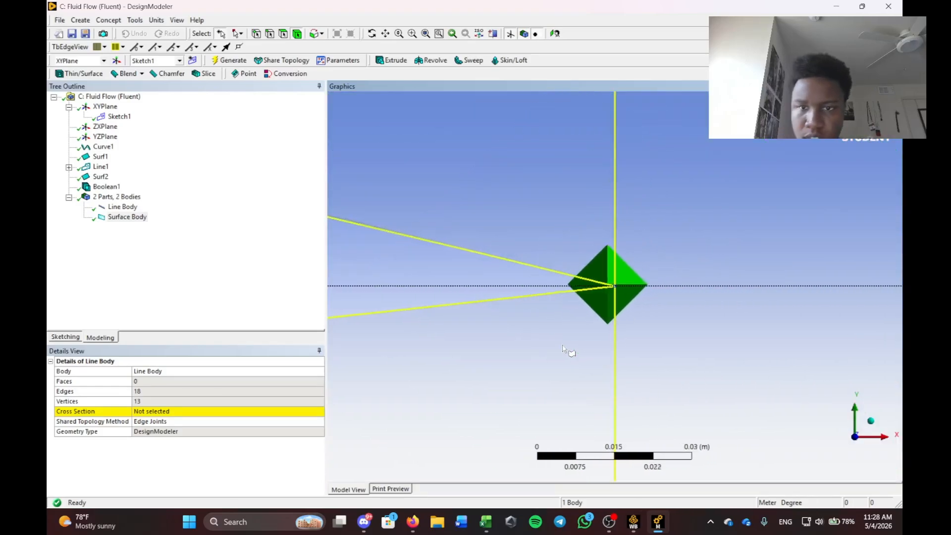
pyautogui.scroll(-6, 562, 346)
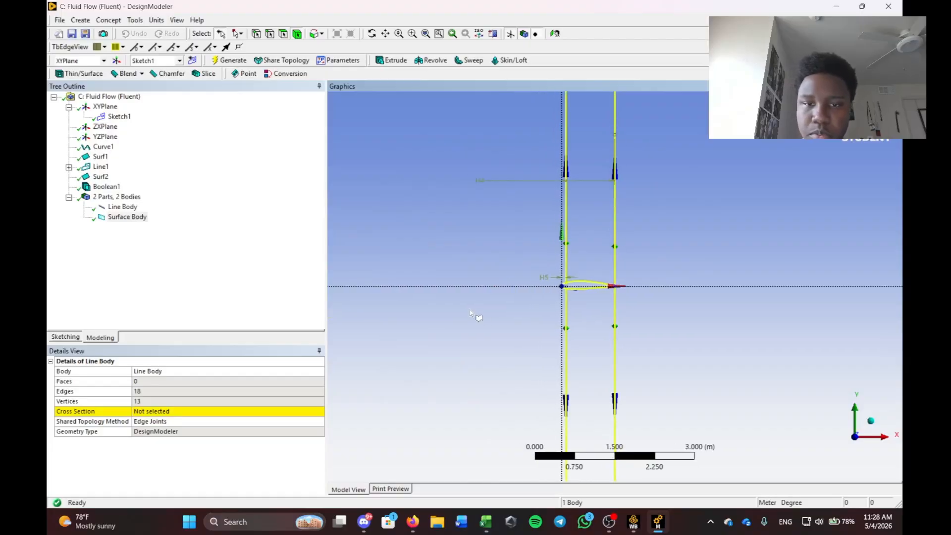
pyautogui.click(422, 267)
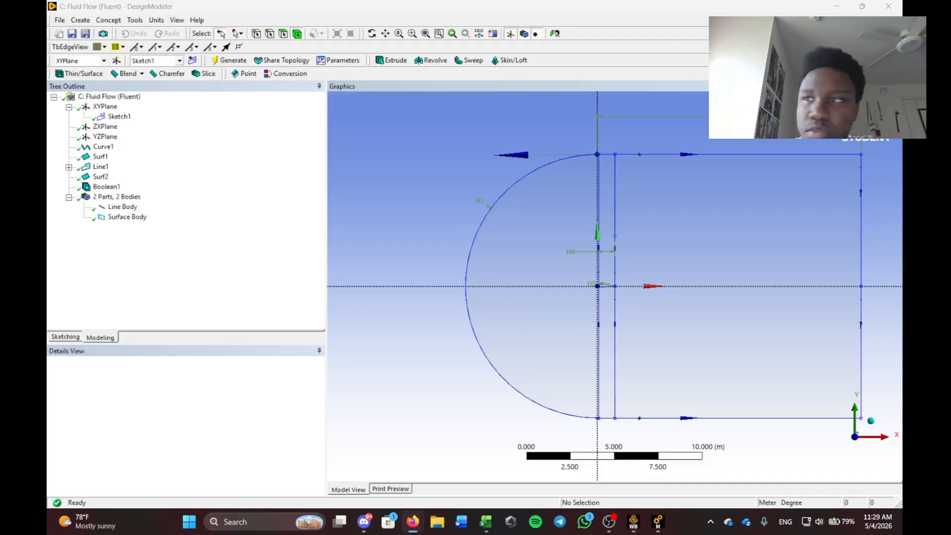
# Start a Face Split with the far-field surface face as the target face.
pyautogui.click(138, 21)
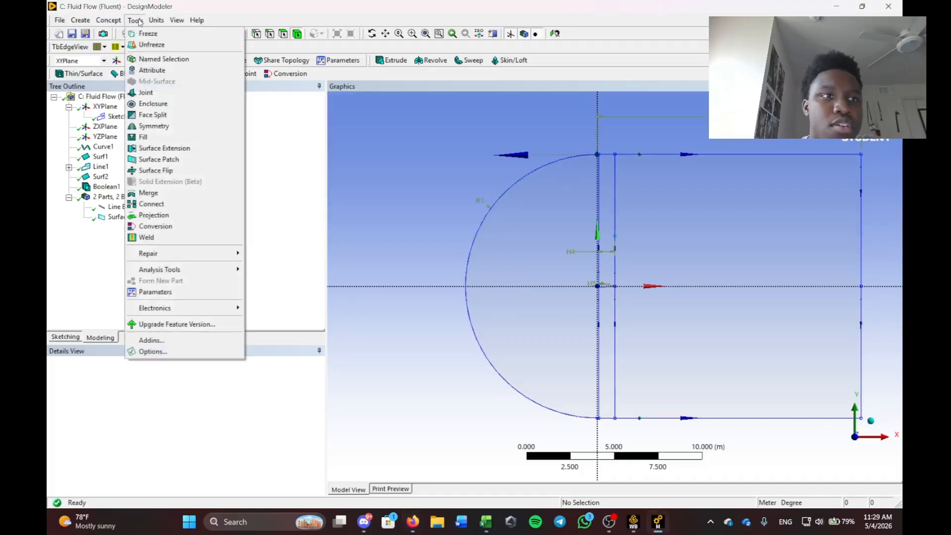
pyautogui.click(152, 114)
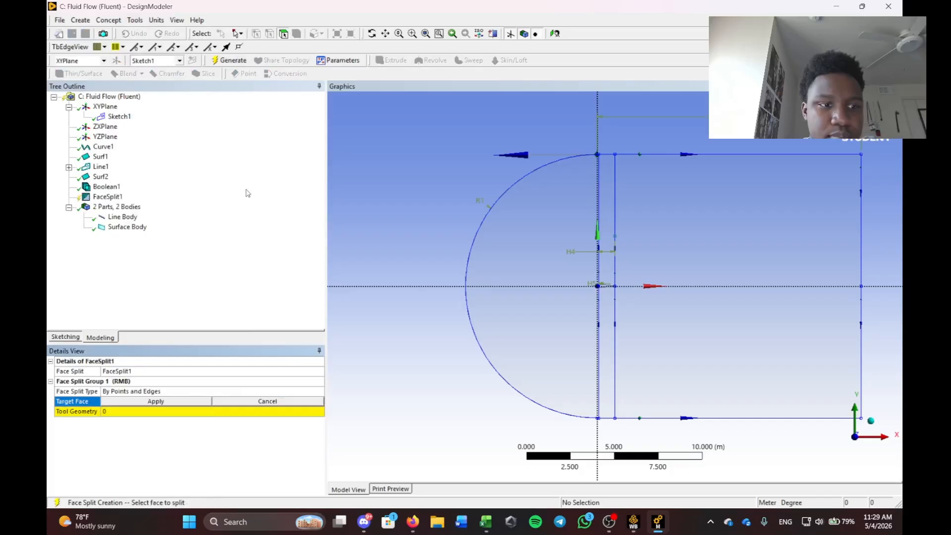
pyautogui.click(524, 250)
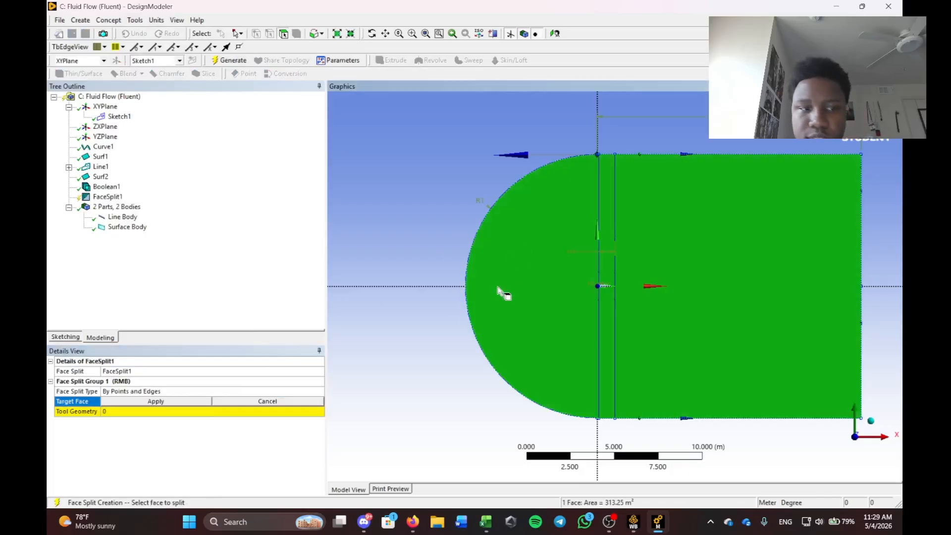
pyautogui.click(138, 401)
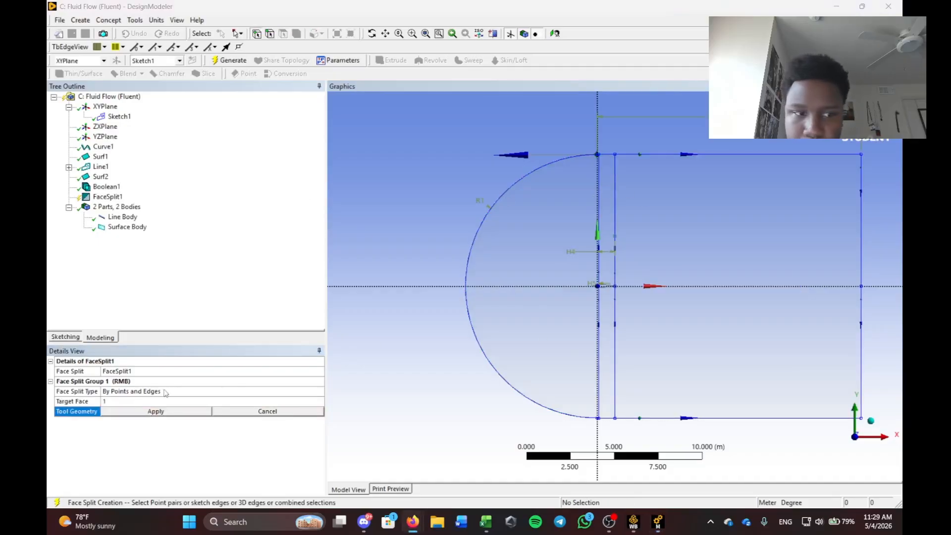
pyautogui.click(142, 438)
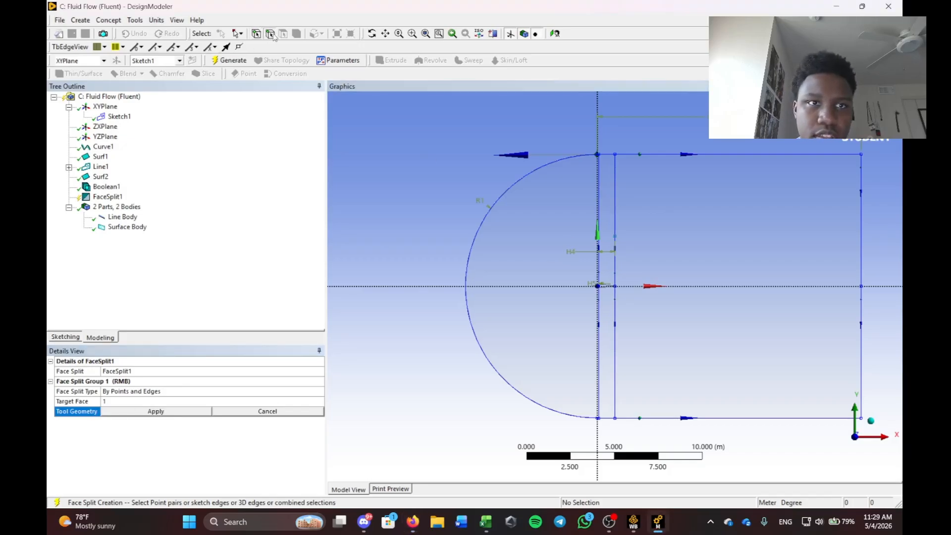
# Use five sketch edges near the leading edge as tool geometry and generate FaceSplit1.
pyautogui.click(600, 184)
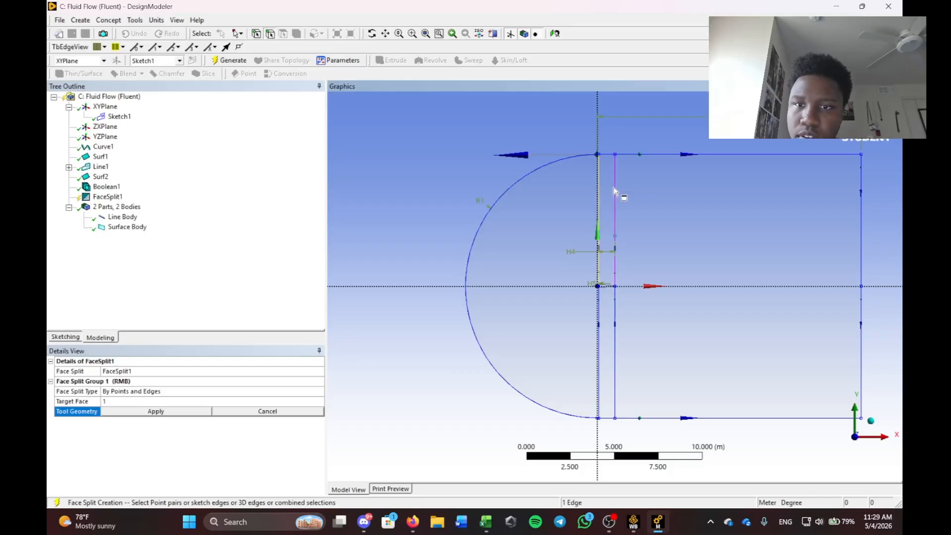
pyautogui.keyDown('ctrl'); pyautogui.click(614, 187); pyautogui.keyUp('ctrl')
pyautogui.keyDown('ctrl'); pyautogui.click(600, 332); pyautogui.keyUp('ctrl')
pyautogui.keyDown('ctrl'); pyautogui.click(617, 338); pyautogui.keyUp('ctrl')
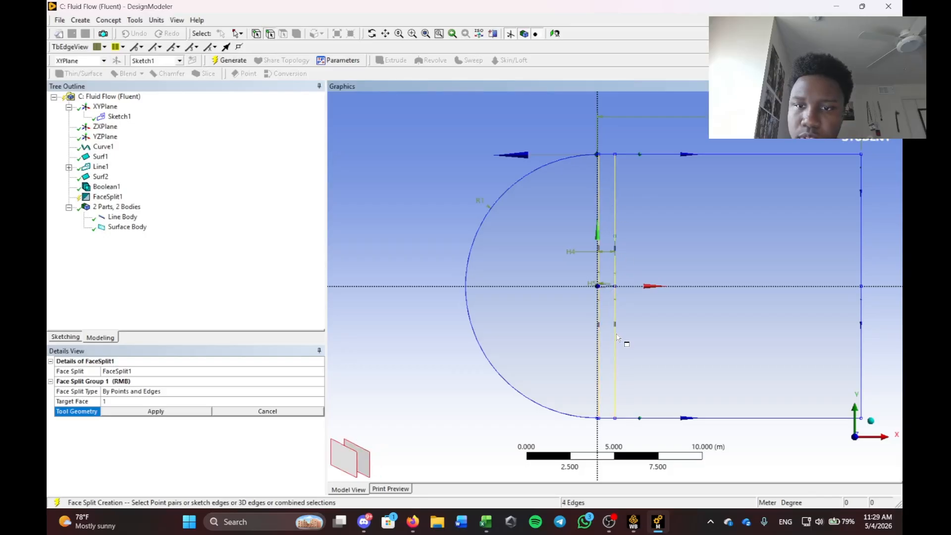
pyautogui.keyDown('ctrl'); pyautogui.click(526, 286); pyautogui.keyUp('ctrl')
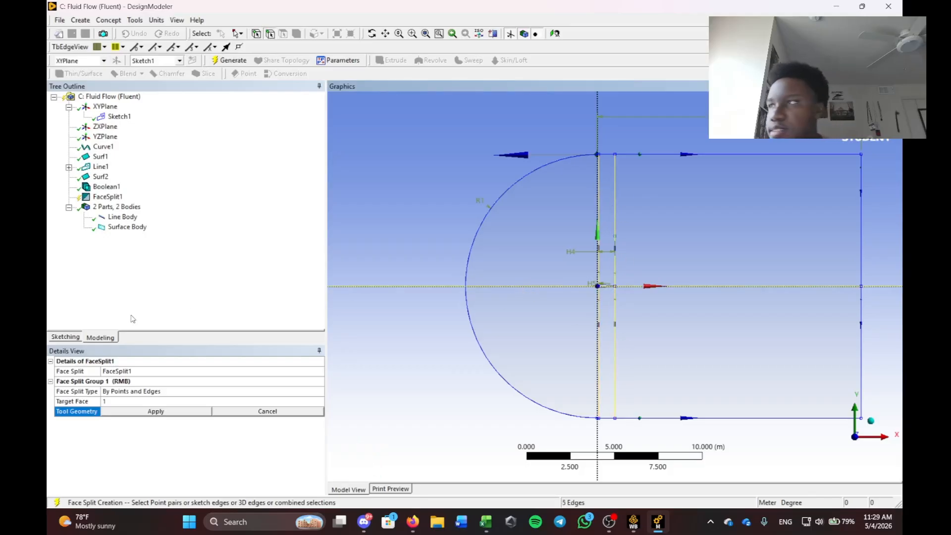
pyautogui.click(157, 412)
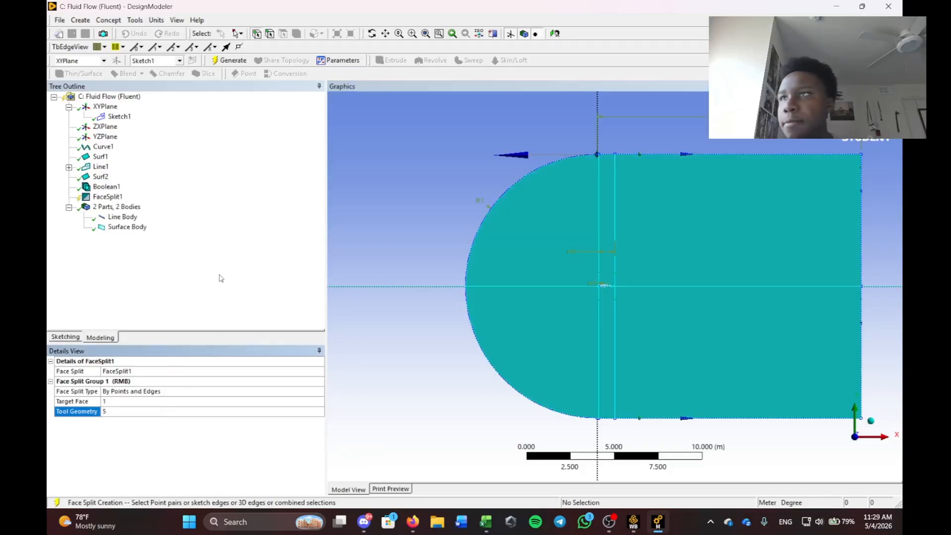
pyautogui.click(231, 61)
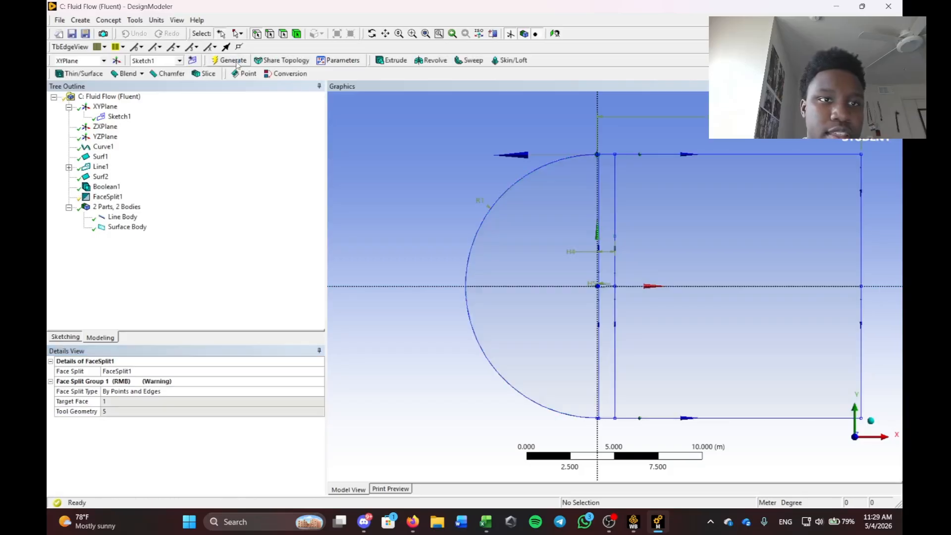
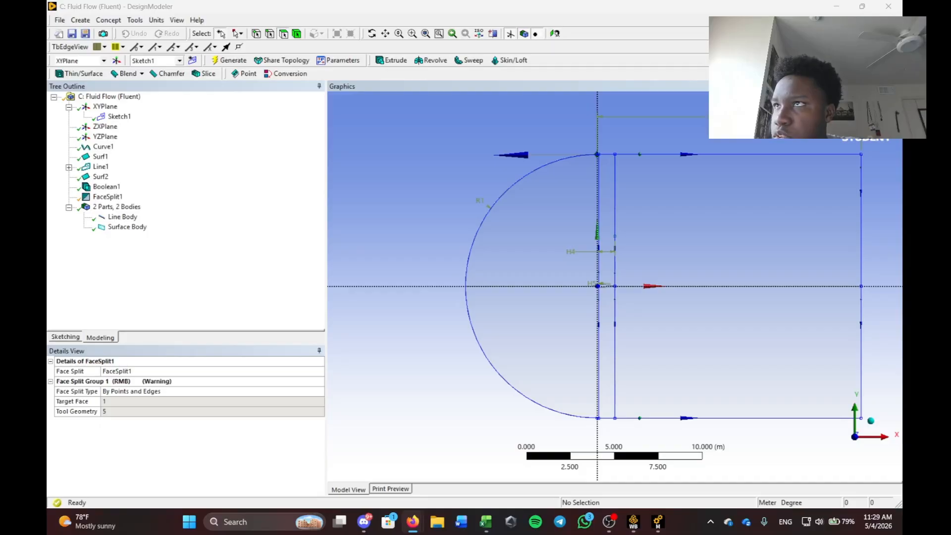
# Check the area of the upper-left quarter face, then clear the selection.
pyautogui.click(593, 213)
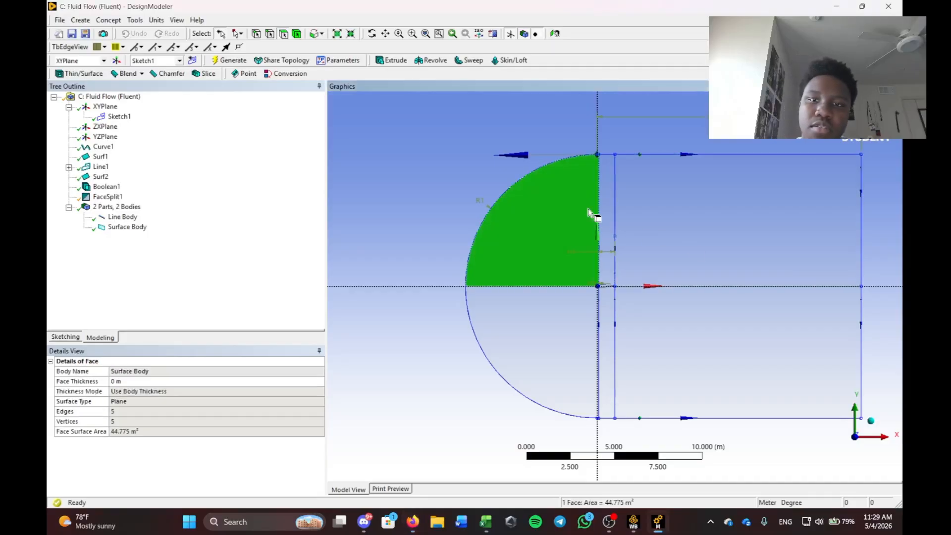
pyautogui.click(174, 262)
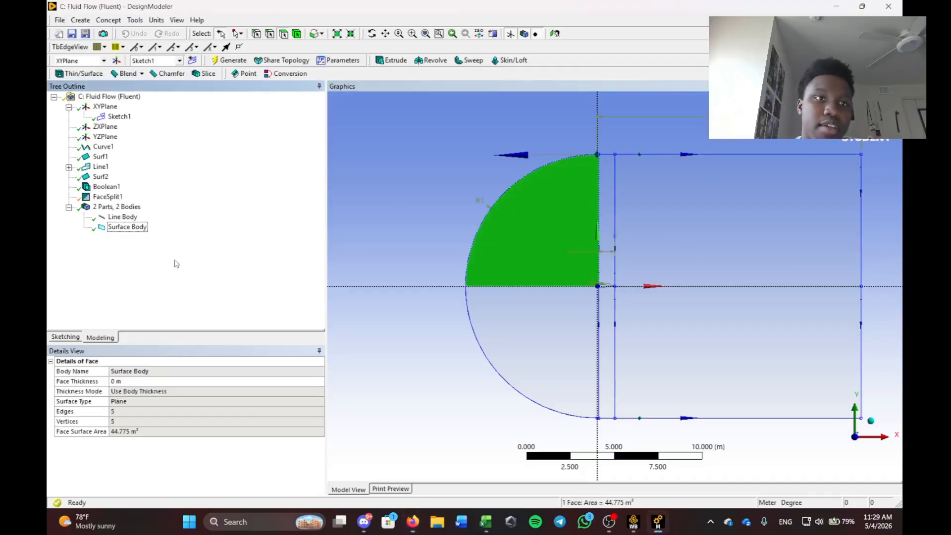
pyautogui.click(532, 198)
pyautogui.scroll(-3, 585, 158)
pyautogui.scroll(10, 572, 148)
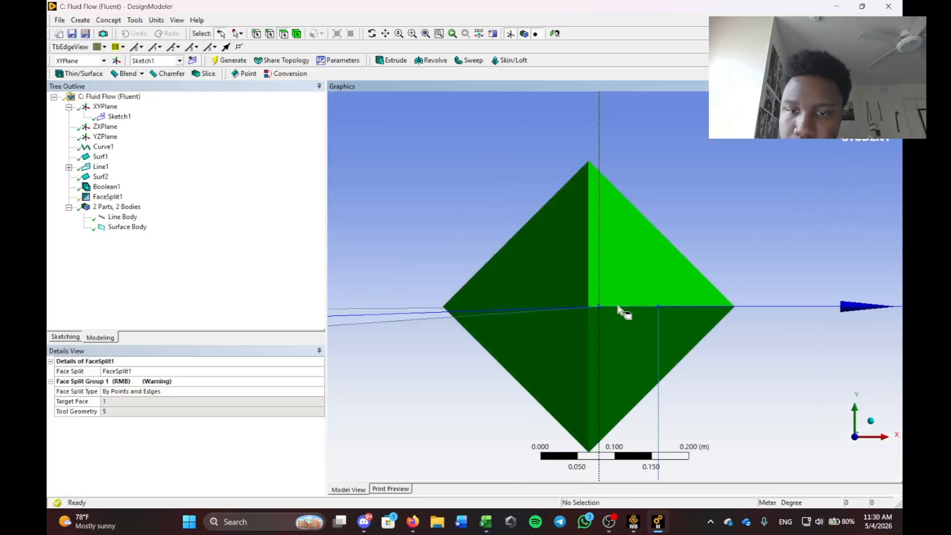
pyautogui.scroll(-4, 612, 306)
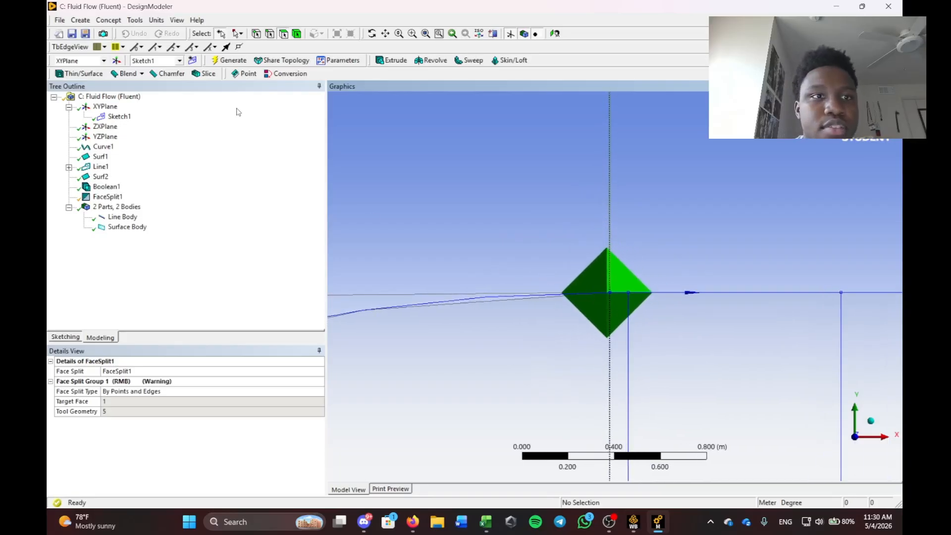
# Merge the first two split airfoil edges into a single edge as Merge1.
pyautogui.click(135, 20)
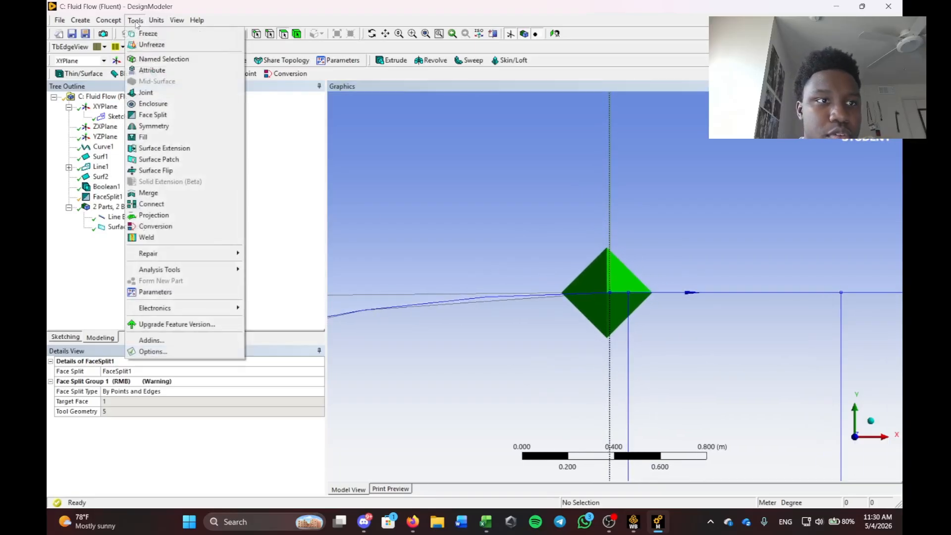
pyautogui.click(148, 192)
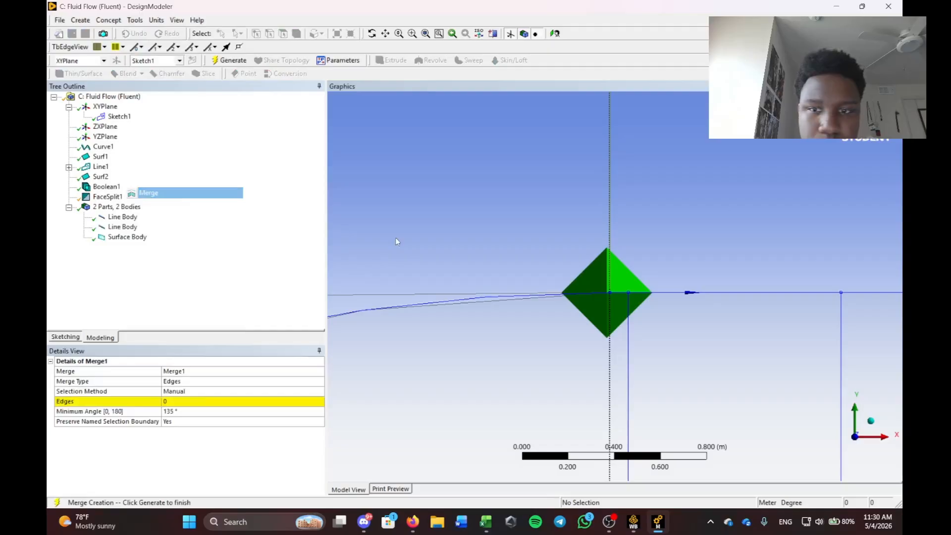
pyautogui.click(527, 301)
pyautogui.keyDown('ctrl'); pyautogui.click(618, 298); pyautogui.keyUp('ctrl')
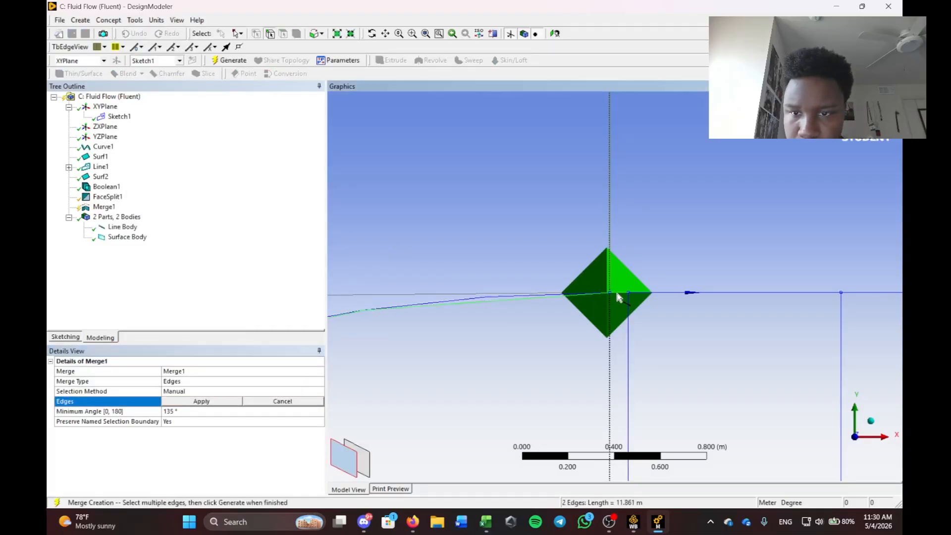
pyautogui.click(195, 405)
pyautogui.scroll(-10, 548, 321)
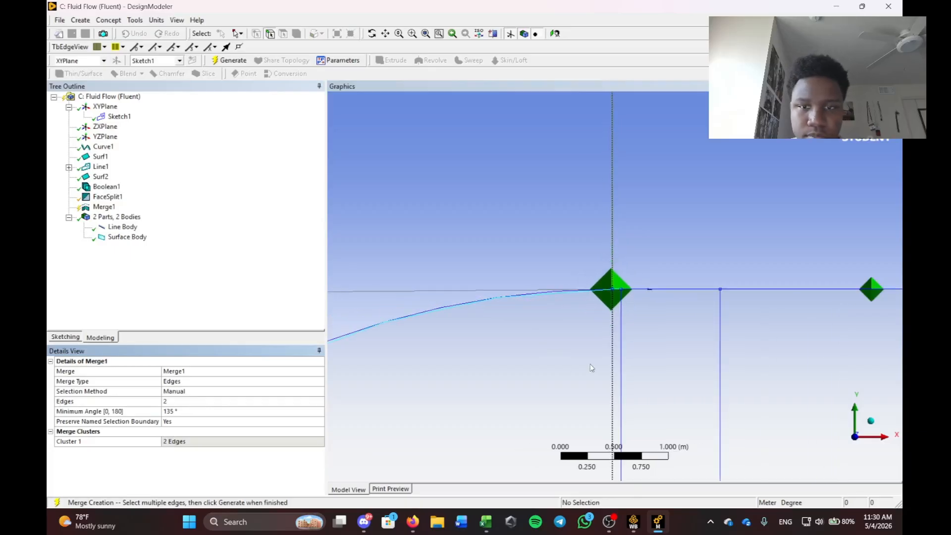
pyautogui.scroll(10, 675, 271)
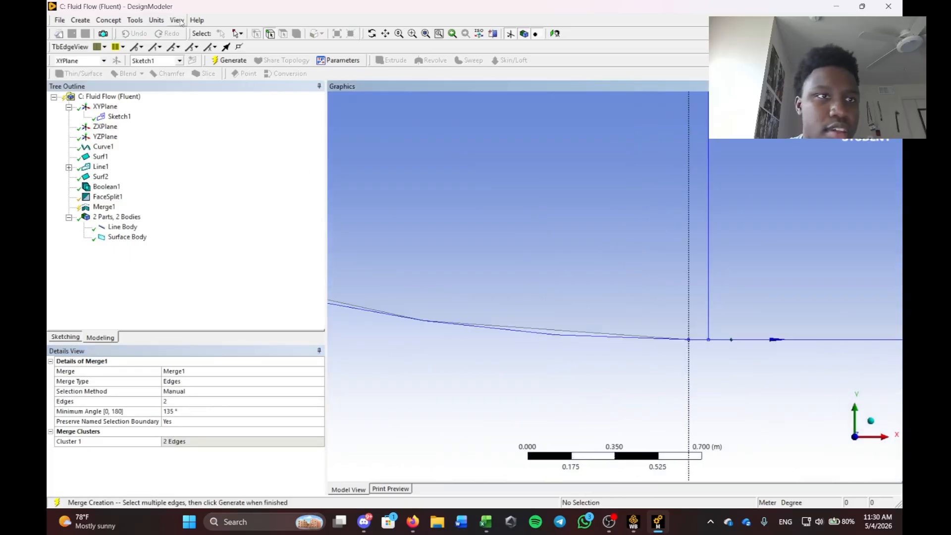
# Merge the upper curve edges as Merge2 and generate both merges.
pyautogui.click(156, 20)
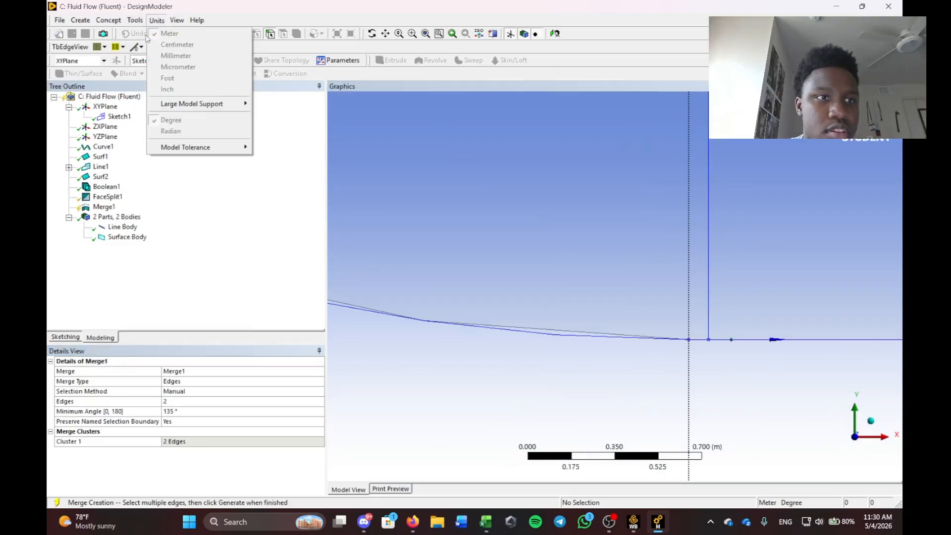
pyautogui.click(280, 234)
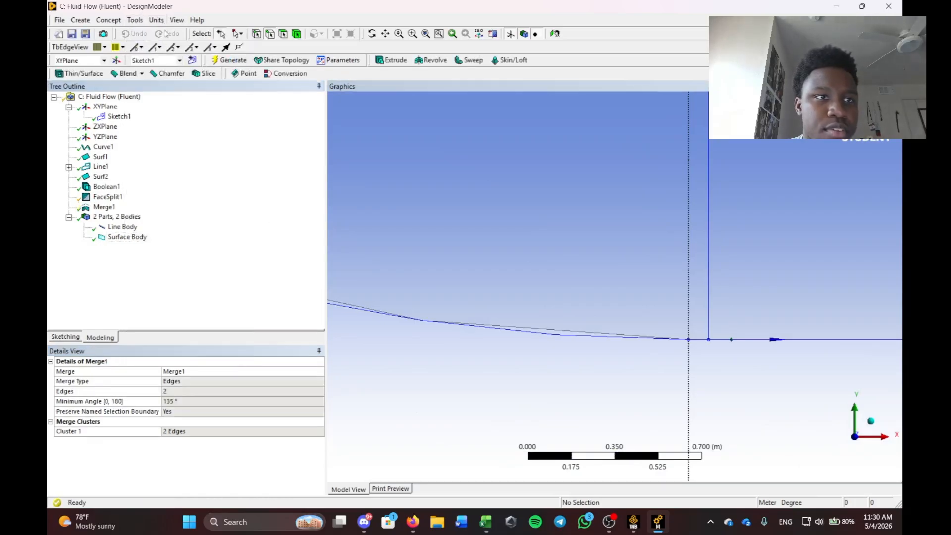
pyautogui.click(135, 20)
pyautogui.click(148, 193)
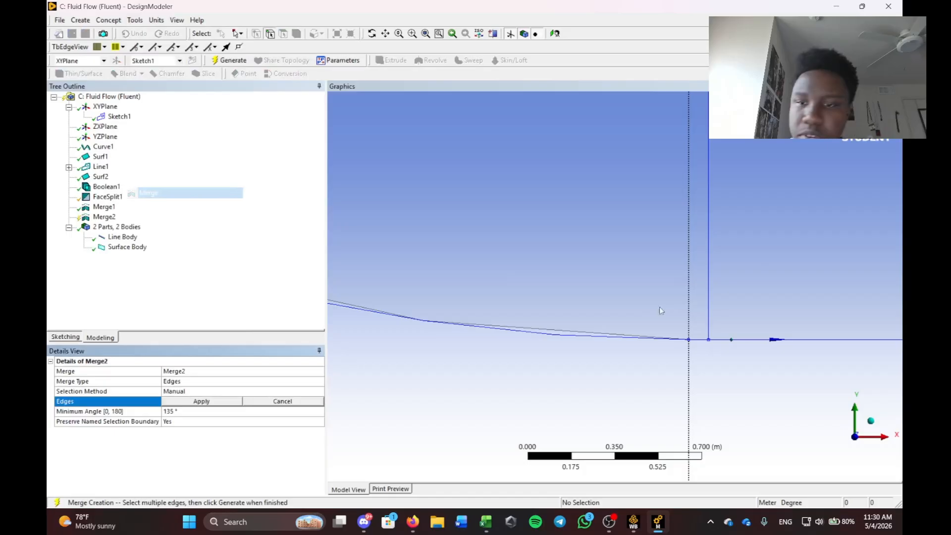
pyautogui.click(657, 338)
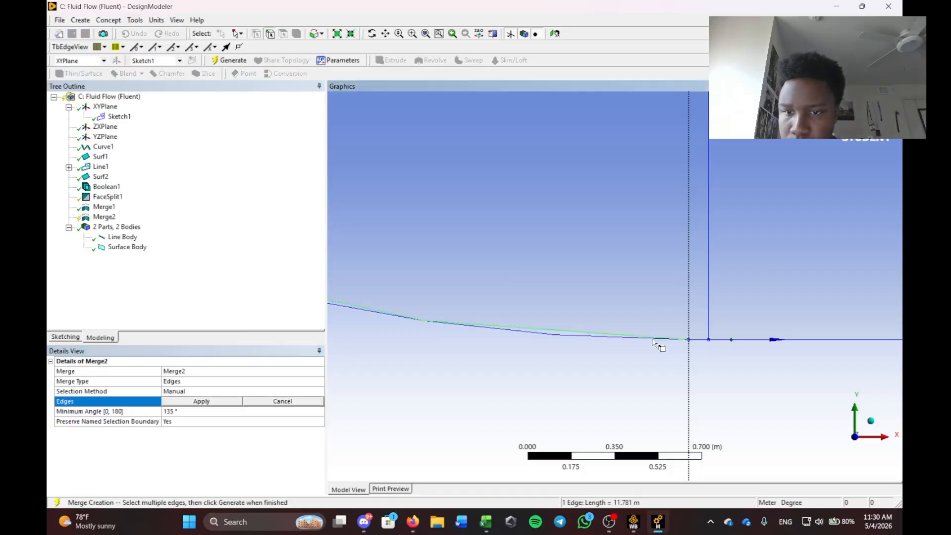
pyautogui.click(212, 402)
pyautogui.click(163, 310)
pyautogui.click(216, 60)
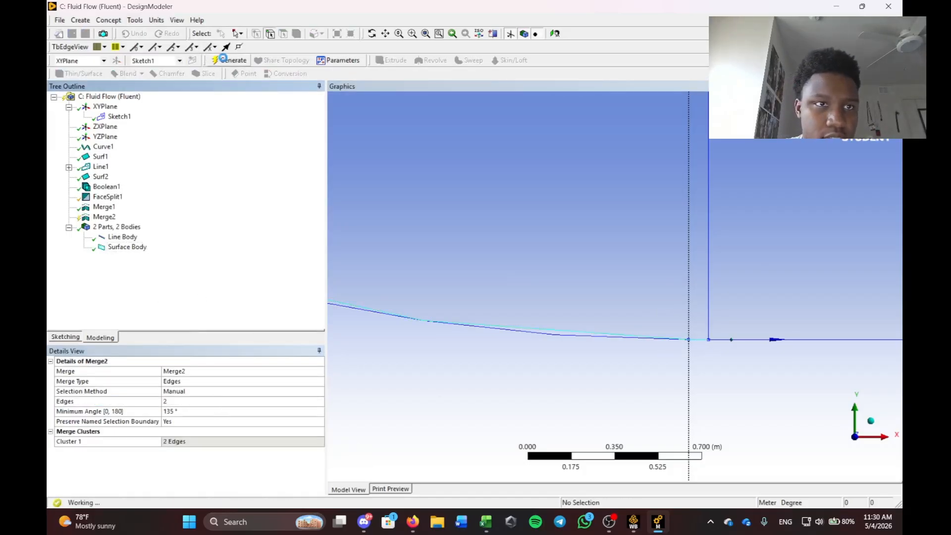
pyautogui.scroll(-5, 595, 258)
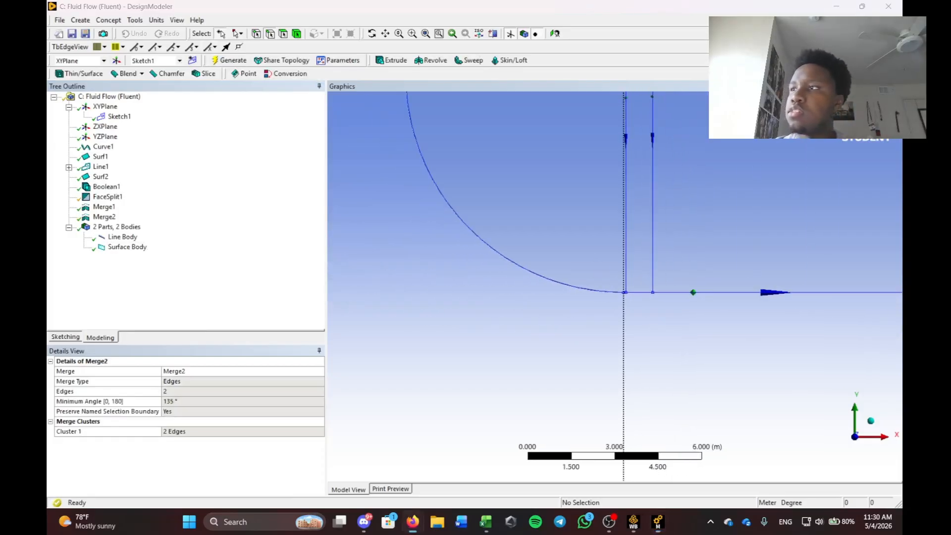
pyautogui.scroll(-2, 671, 260)
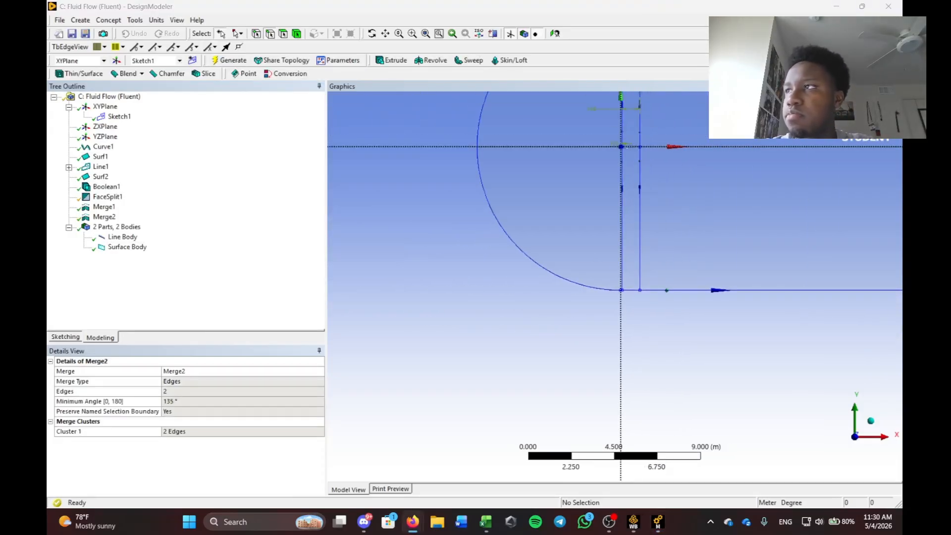
pyautogui.scroll(-3, 693, 208)
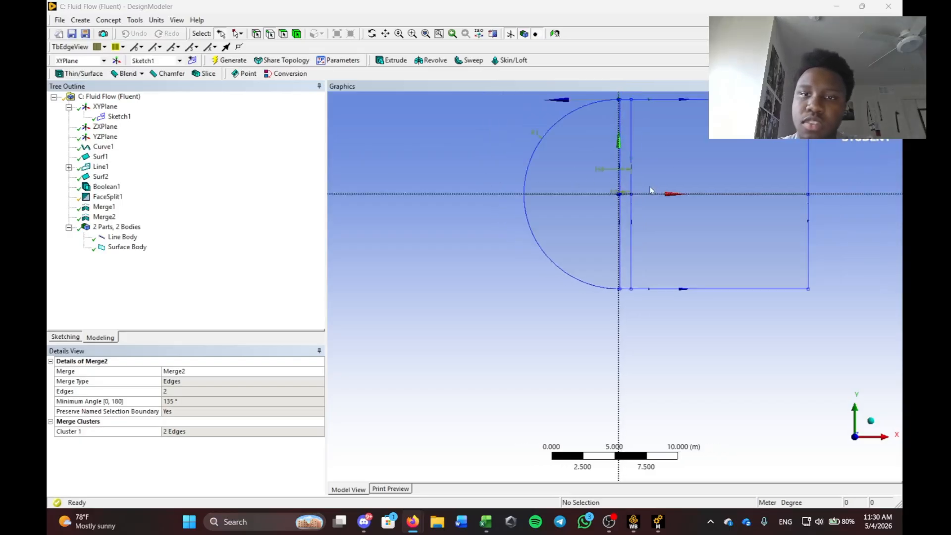
pyautogui.scroll(3, 817, 325)
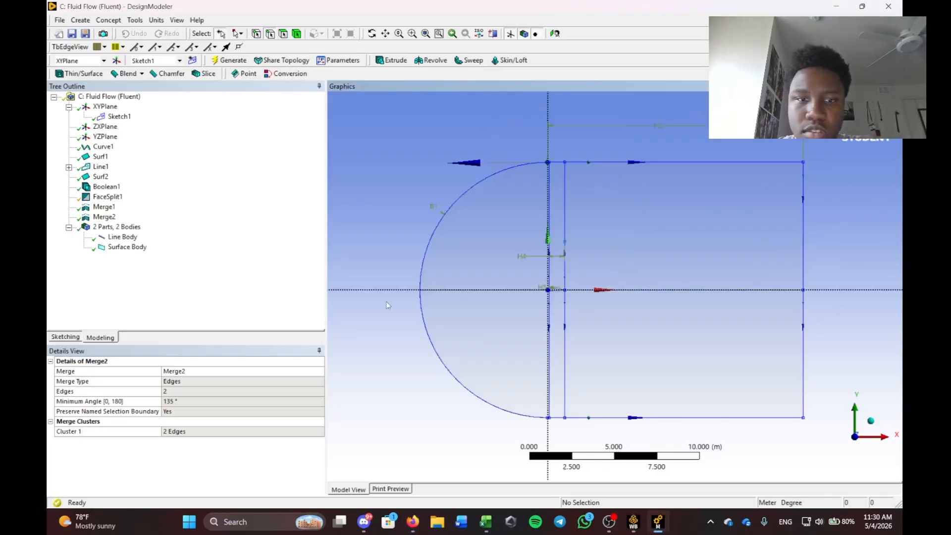
pyautogui.click(230, 299)
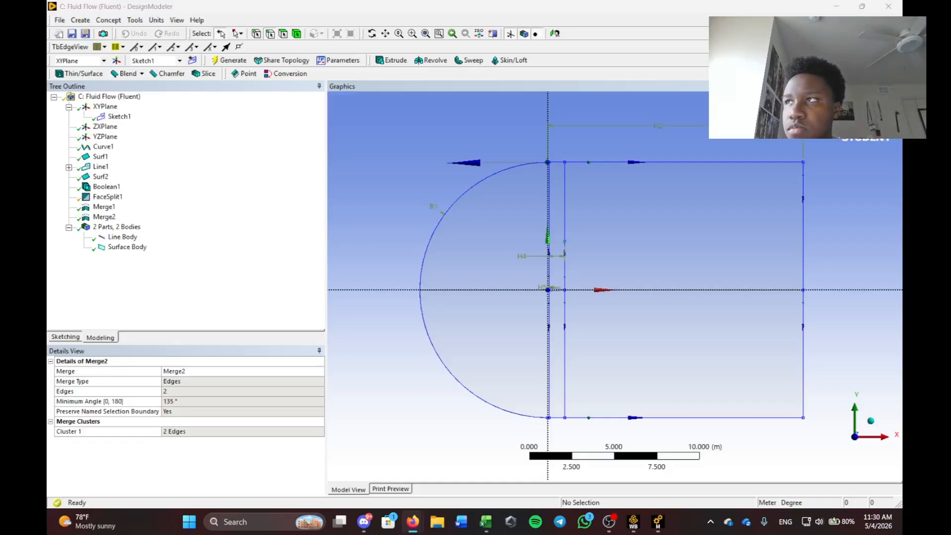
pyautogui.scroll(-3, 453, 180)
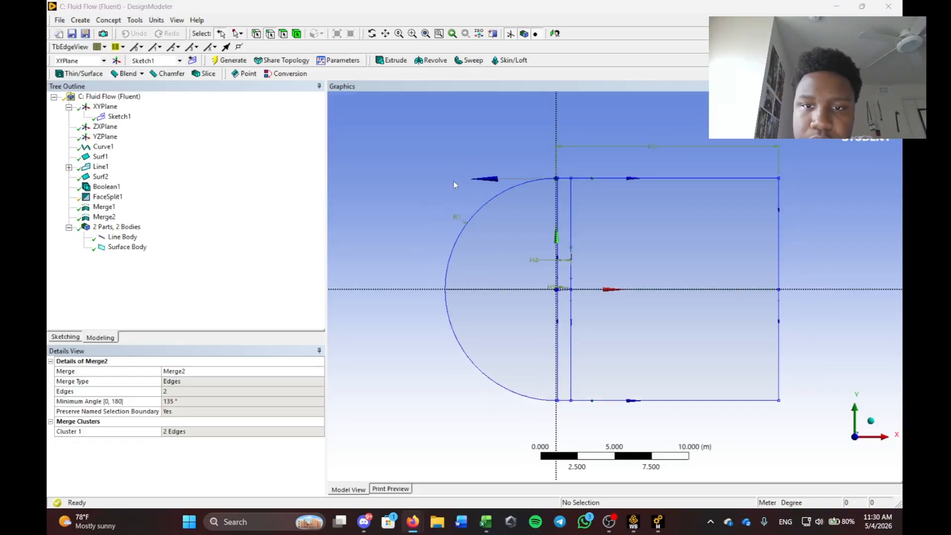
pyautogui.click(219, 62)
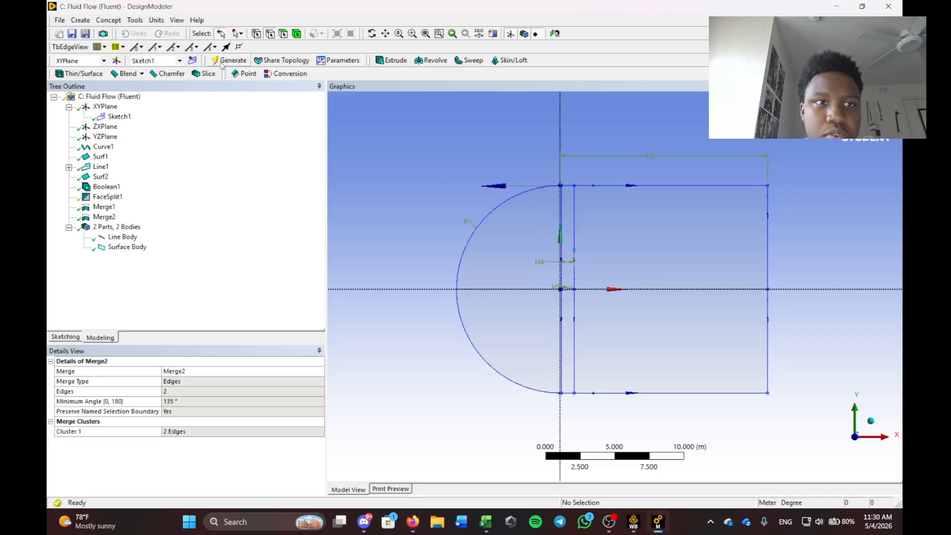
# Update the Mesh cell of Fluid Flow system C to open Model (C3) in Meshing.
pyautogui.click(636, 526)
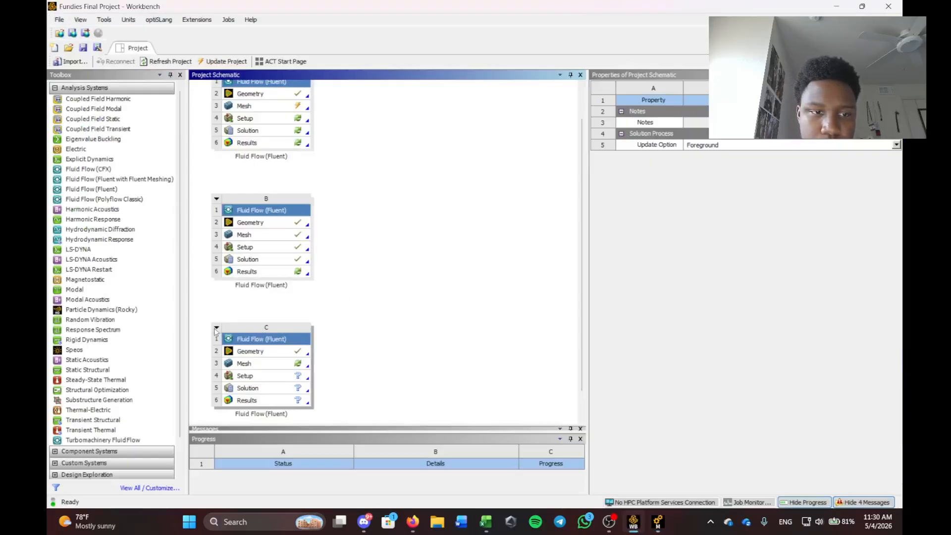
pyautogui.click(216, 197)
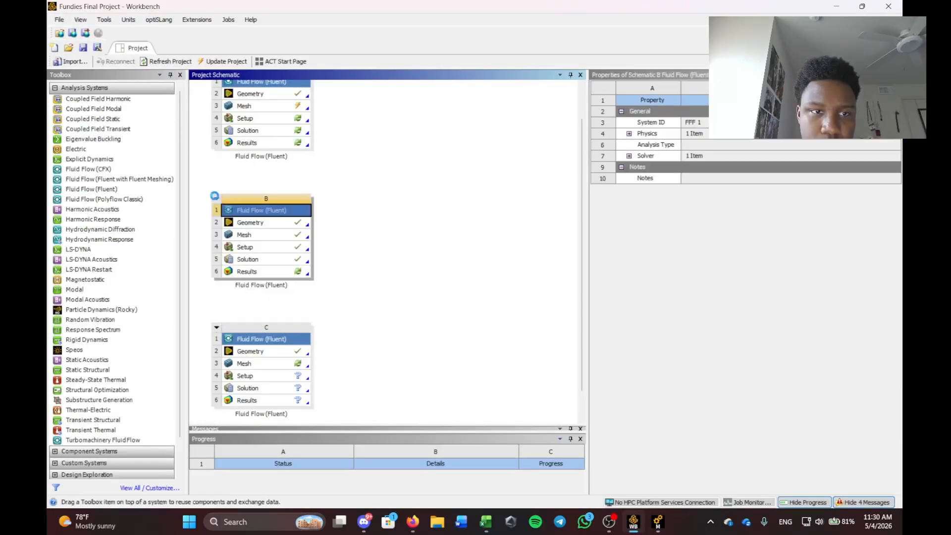
pyautogui.click(357, 174)
pyautogui.click(266, 367)
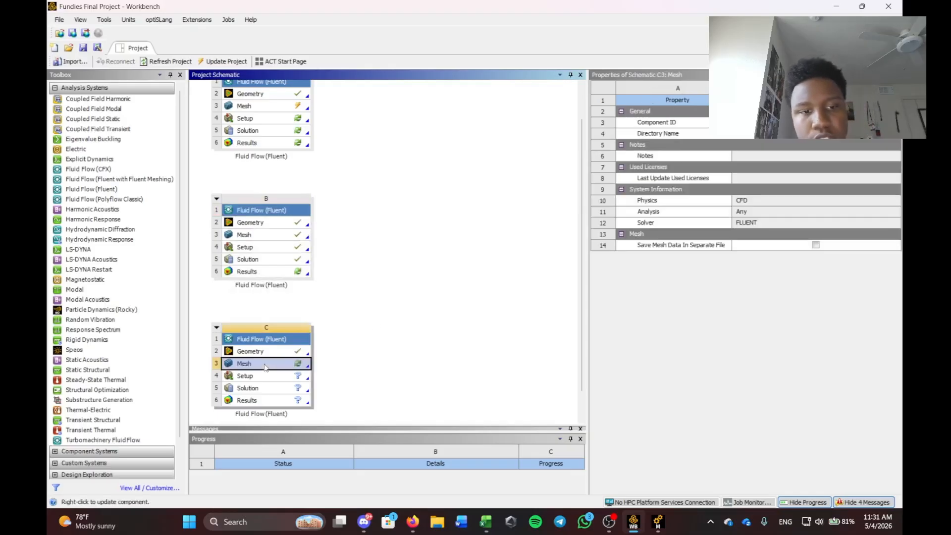
pyautogui.rightClick(265, 366)
pyautogui.click(287, 397)
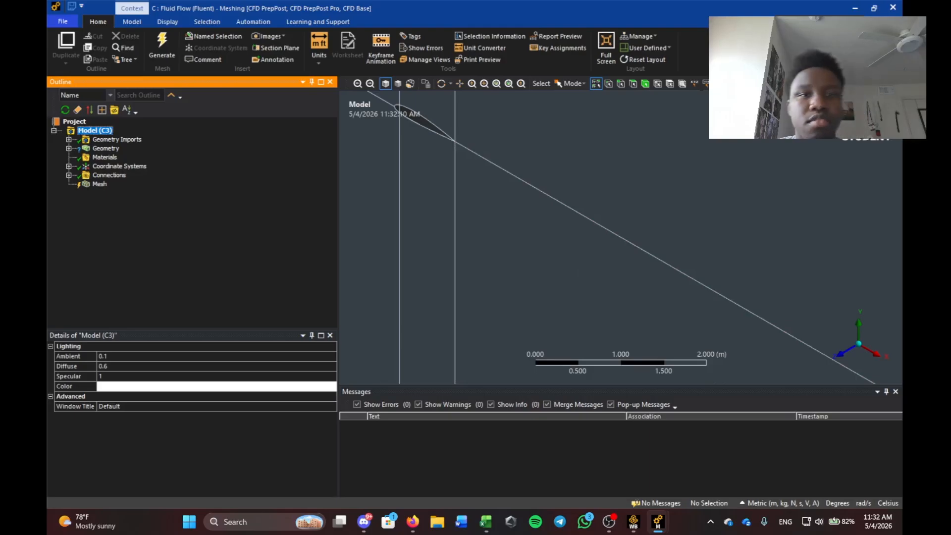
# View the model in the XY plane and suppress the Line Body in the geometry tree.
pyautogui.click(844, 353)
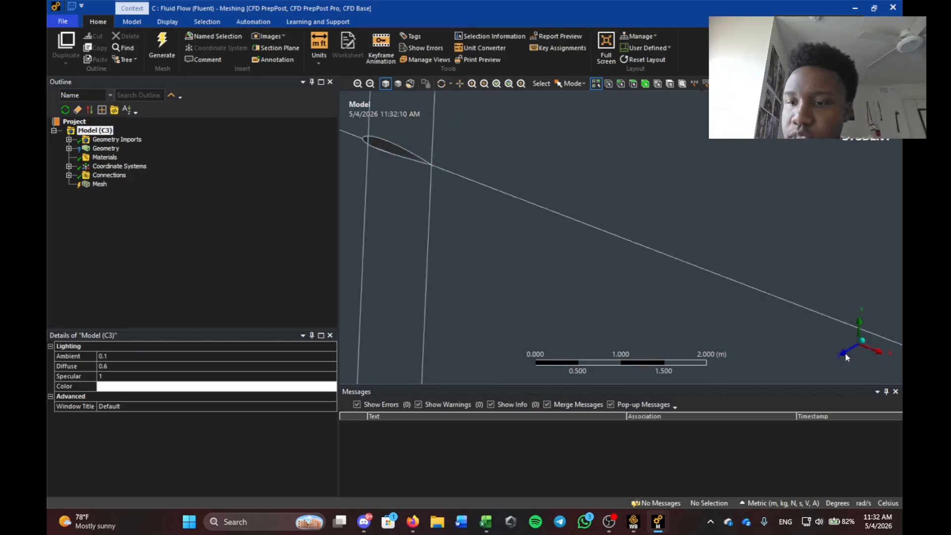
pyautogui.scroll(-3, 419, 251)
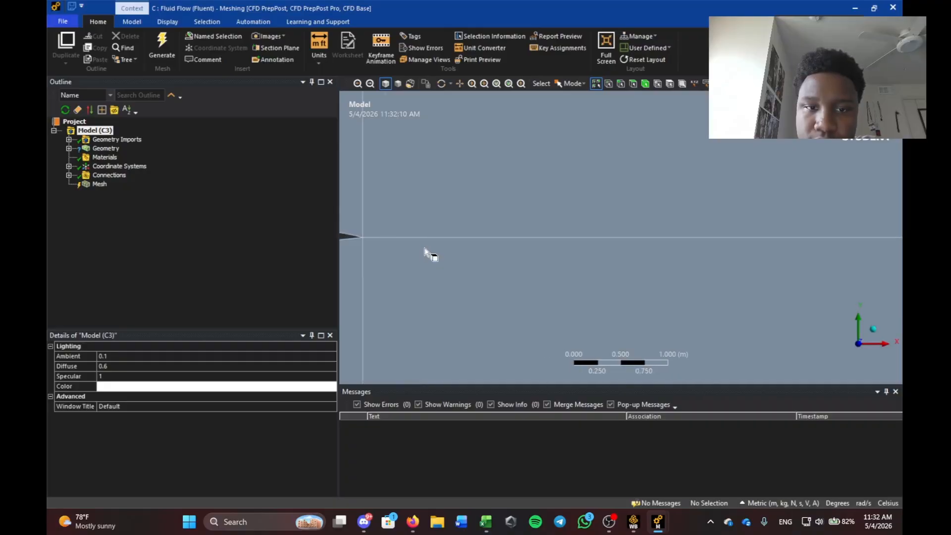
pyautogui.scroll(-4, 497, 239)
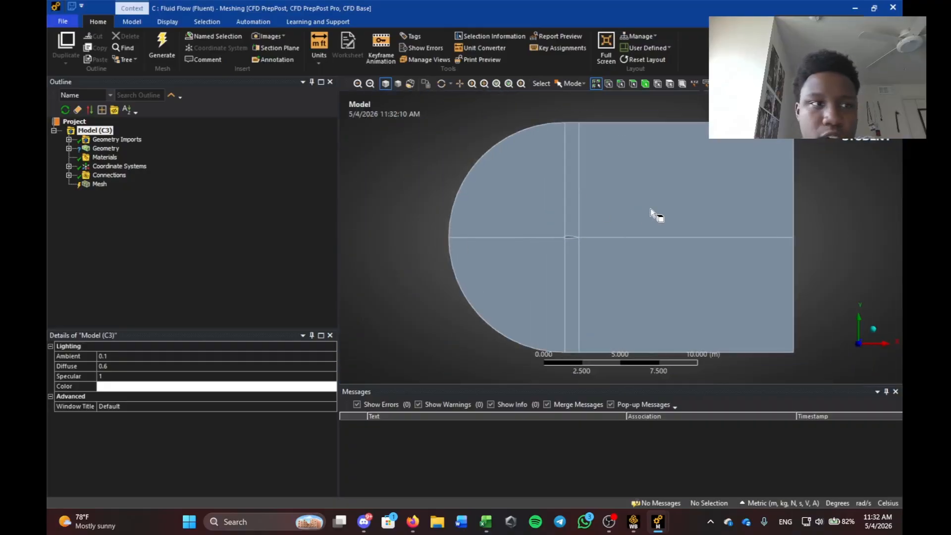
pyautogui.click(68, 148)
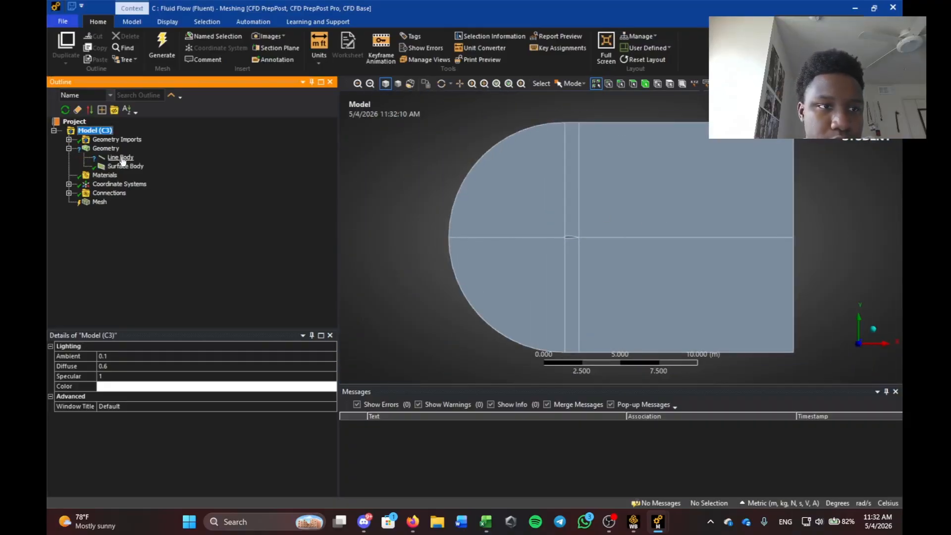
pyautogui.click(121, 158)
pyautogui.rightClick(122, 160)
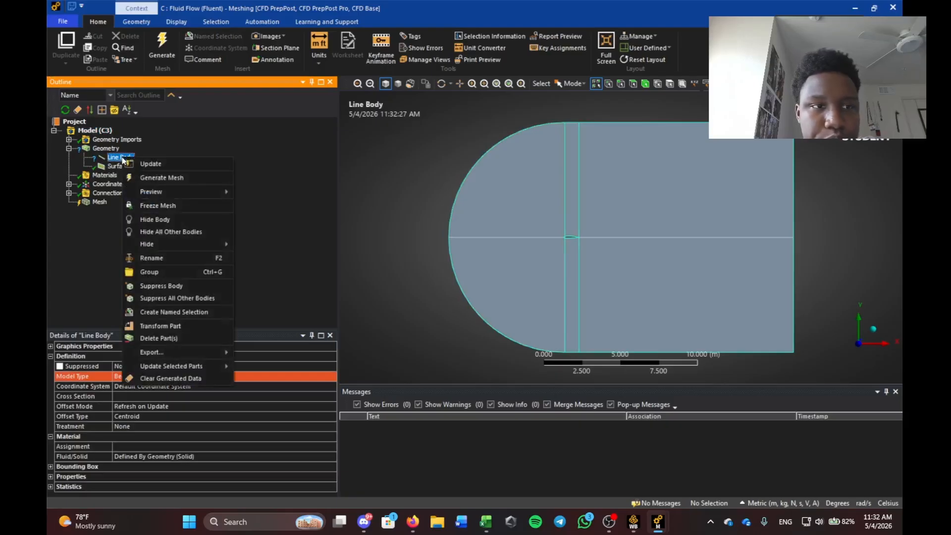
pyautogui.click(164, 286)
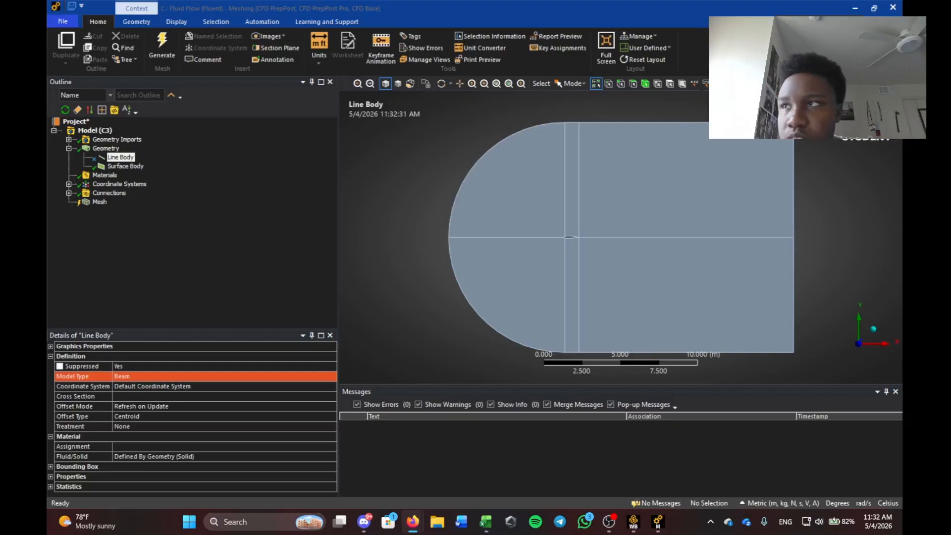
# Insert an edge sizing and assign the seven vertical, horizontal and boundary domain edges.
pyautogui.rightClick(94, 203)
pyautogui.moveTo(99, 208)
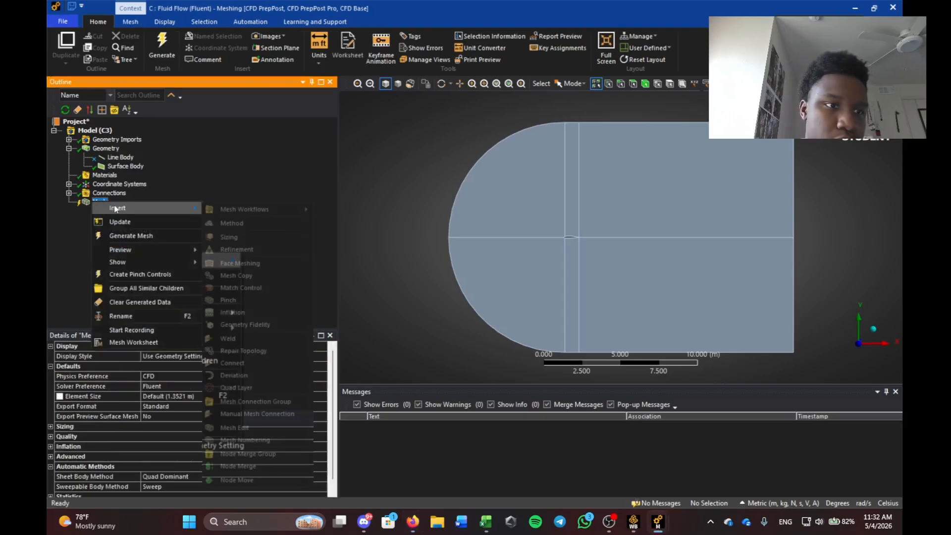
pyautogui.click(233, 238)
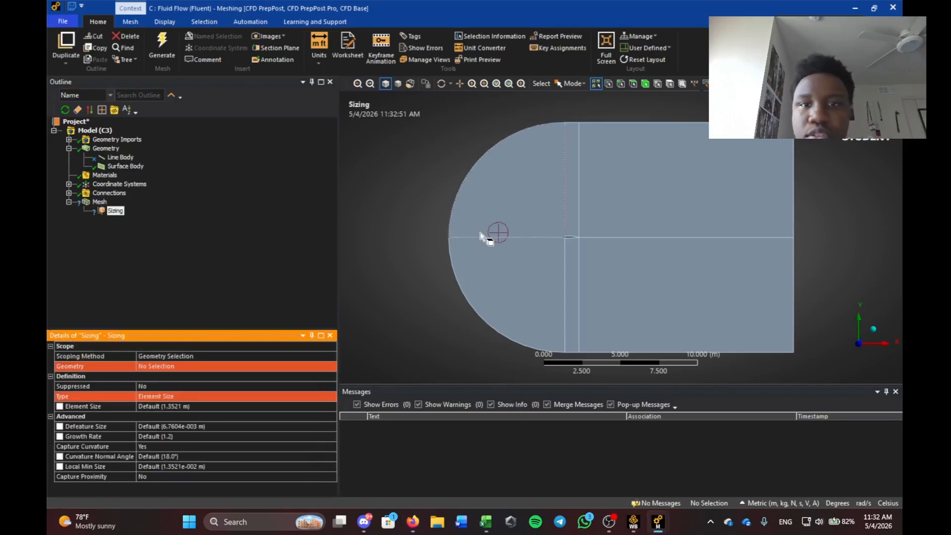
pyautogui.click(579, 159)
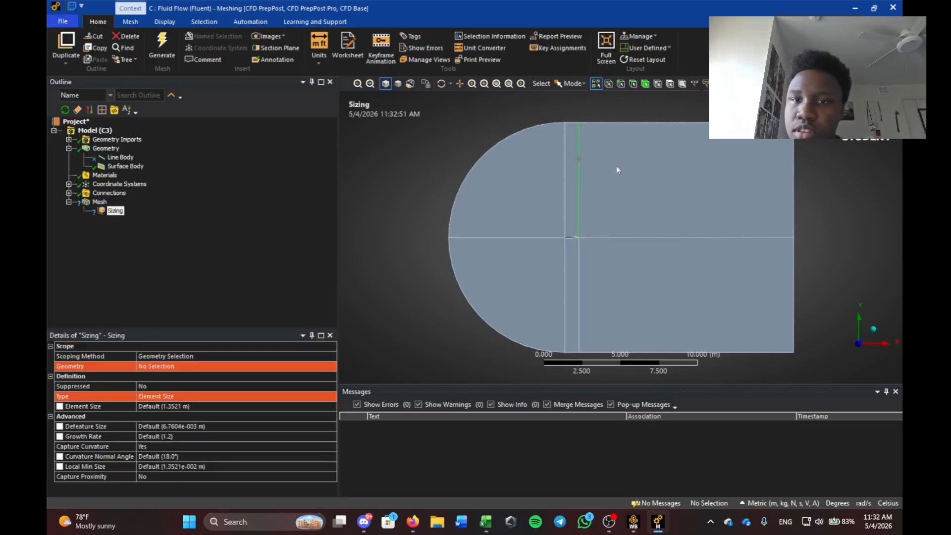
pyautogui.keyDown('ctrl'); pyautogui.click(794, 168); pyautogui.keyUp('ctrl')
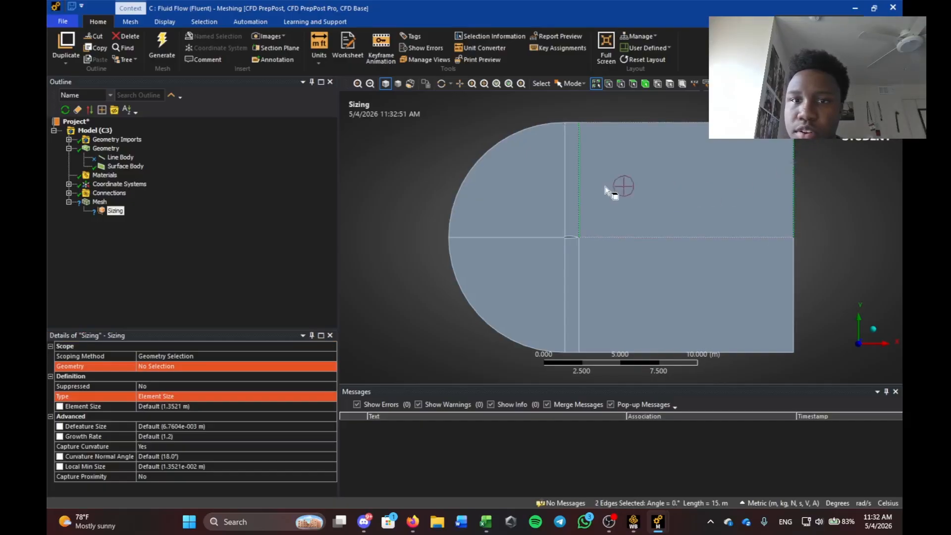
pyautogui.keyDown('ctrl'); pyautogui.click(565, 181); pyautogui.keyUp('ctrl')
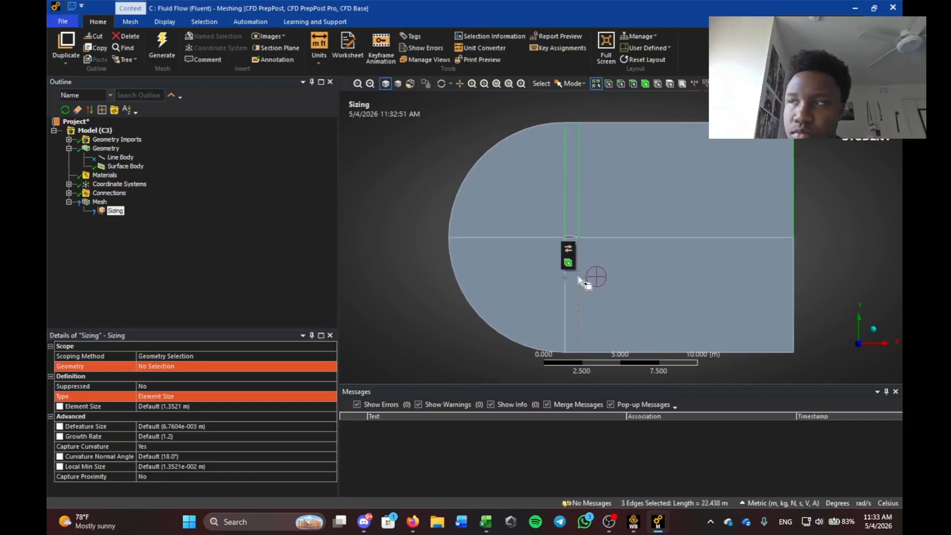
pyautogui.keyDown('ctrl'); pyautogui.click(579, 288); pyautogui.keyUp('ctrl')
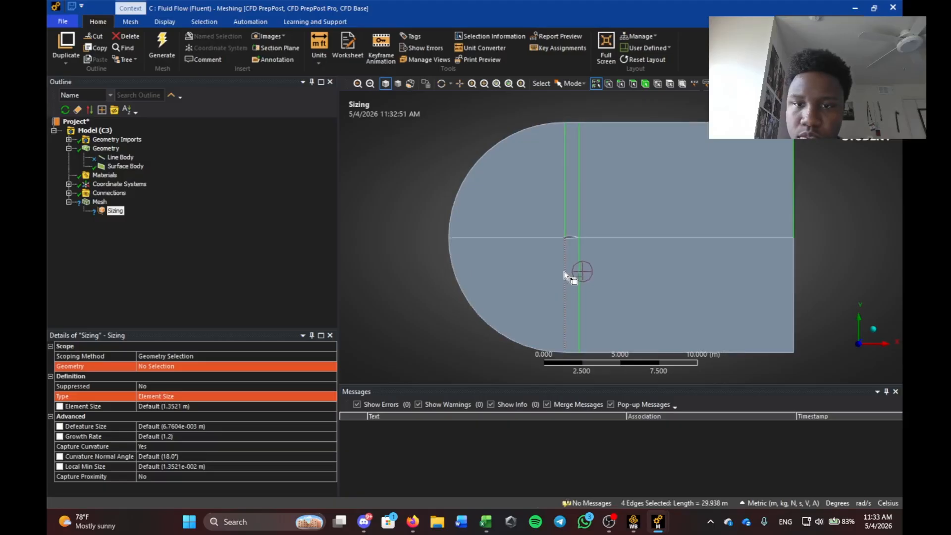
pyautogui.keyDown('ctrl'); pyautogui.click(565, 270); pyautogui.keyUp('ctrl')
pyautogui.keyDown('ctrl'); pyautogui.click(541, 237); pyautogui.keyUp('ctrl')
pyautogui.keyDown('ctrl'); pyautogui.click(793, 270); pyautogui.keyUp('ctrl')
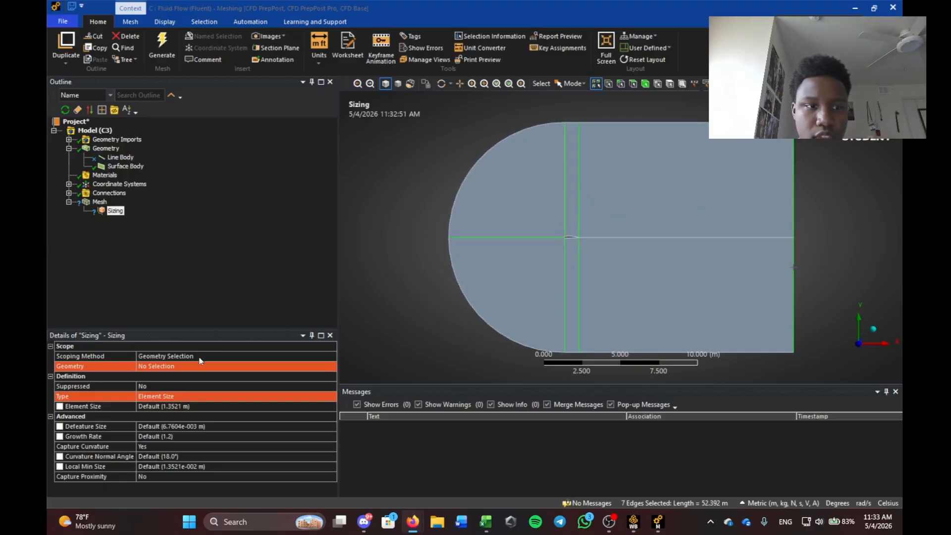
pyautogui.click(184, 366)
pyautogui.click(159, 367)
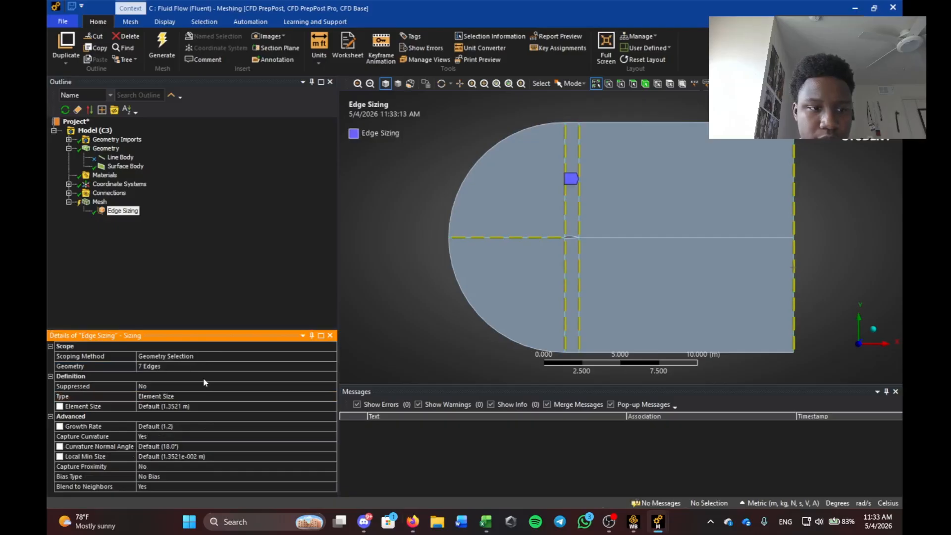
# Size the edges by Number of Divisions, 250, with curvature capture off.
pyautogui.click(163, 397)
pyautogui.click(331, 396)
pyautogui.click(248, 414)
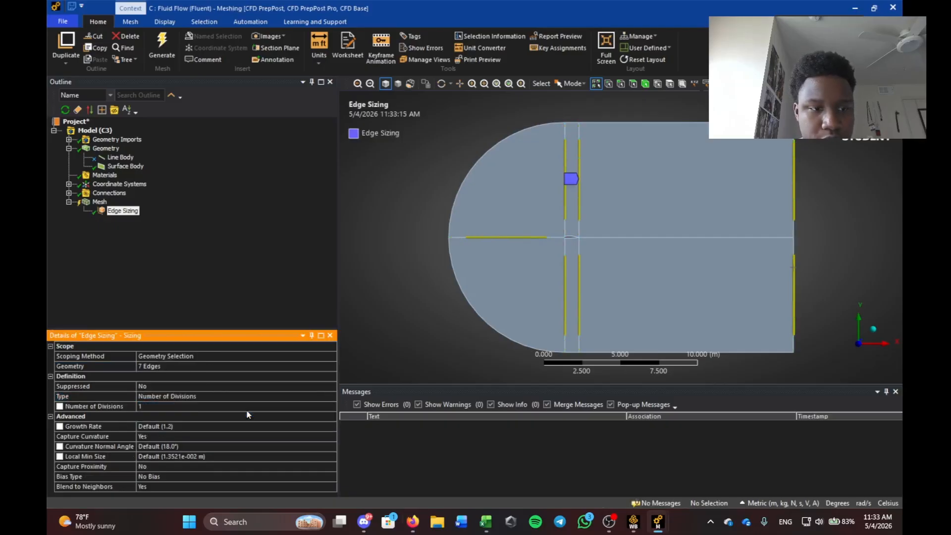
pyautogui.hotkey('alt', 'Tab')
pyautogui.click(161, 436)
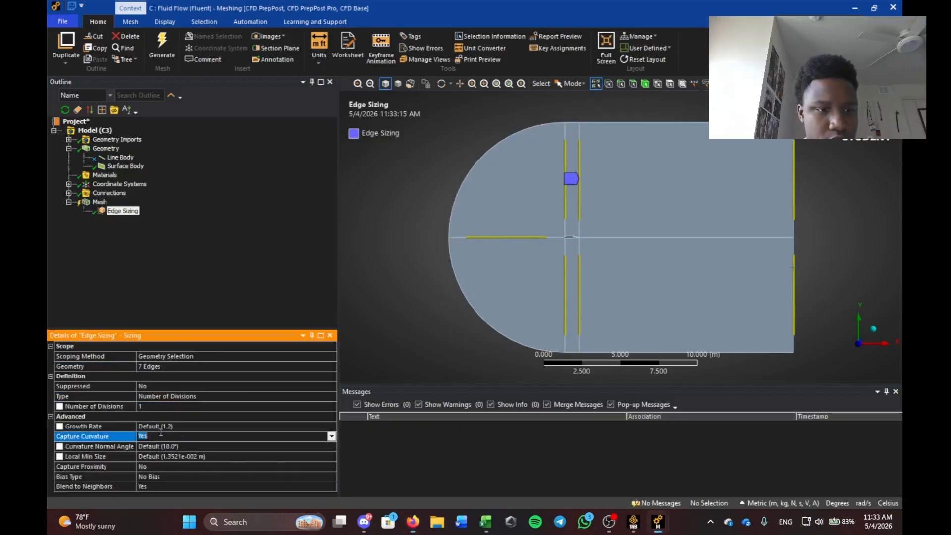
pyautogui.click(331, 438)
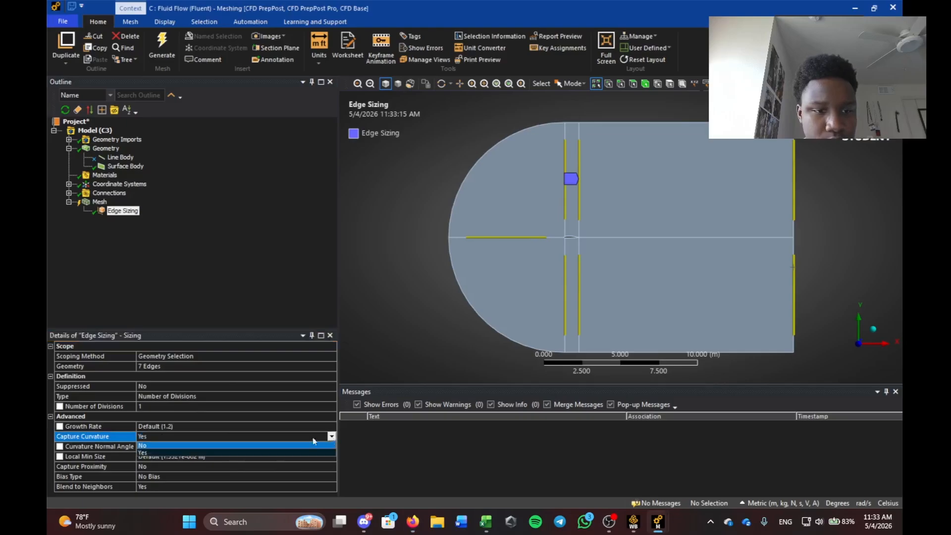
pyautogui.click(249, 445)
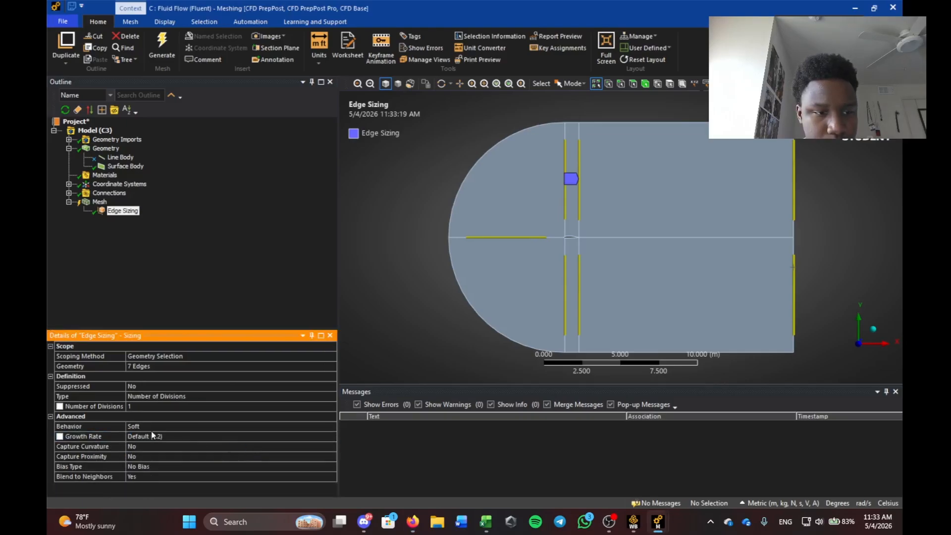
pyautogui.click(143, 406)
pyautogui.press('BackSpace')
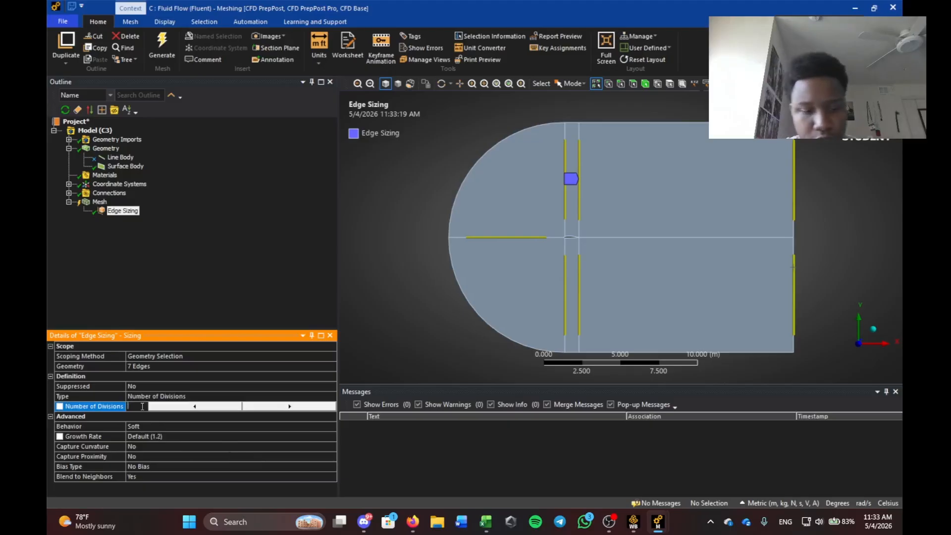
pyautogui.write('250')
pyautogui.press('Return')
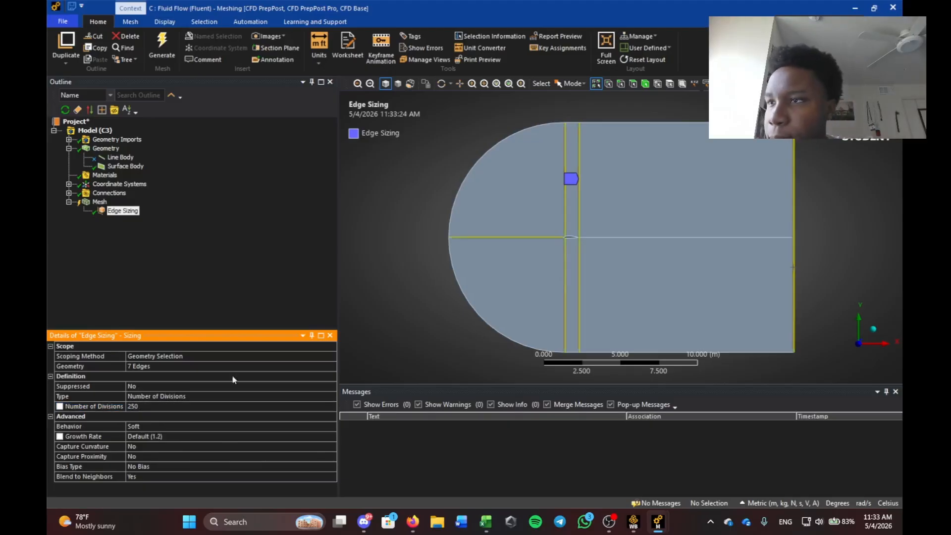
# Give the edge sizing a biased spacing with bias factor 50000.
pyautogui.hotkey('alt', 'Tab')
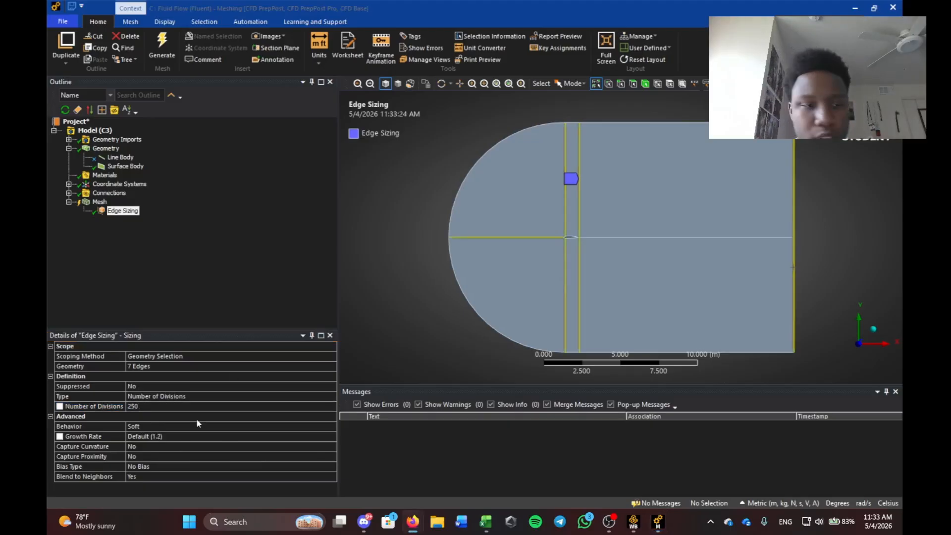
pyautogui.click(149, 467)
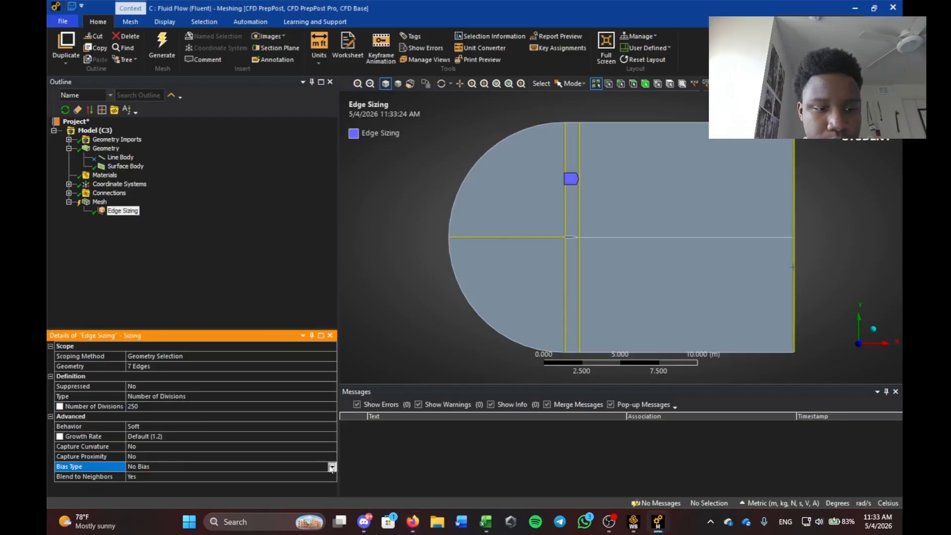
pyautogui.click(329, 467)
pyautogui.click(150, 474)
pyautogui.click(146, 467)
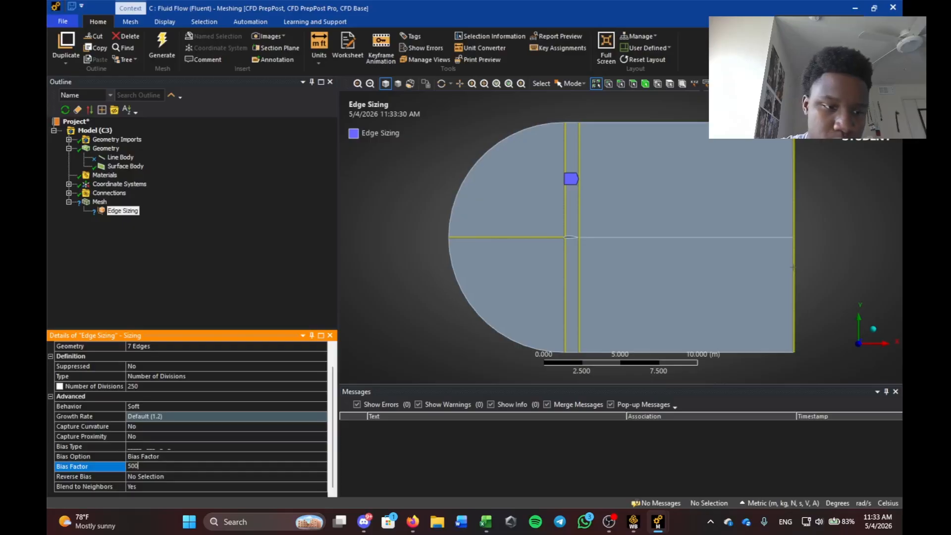
pyautogui.press('Return')
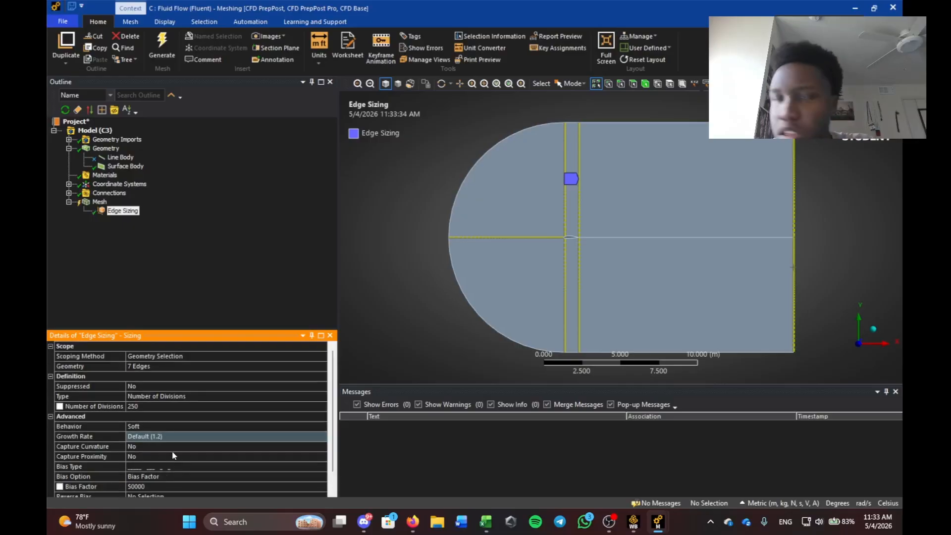
pyautogui.scroll(-1, 196, 475)
pyautogui.scroll(5, 664, 240)
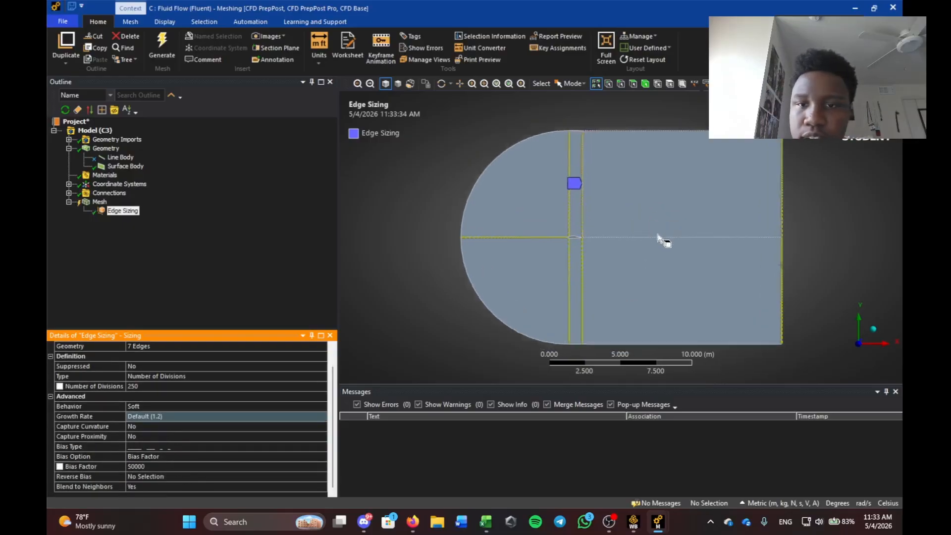
pyautogui.scroll(-4, 503, 239)
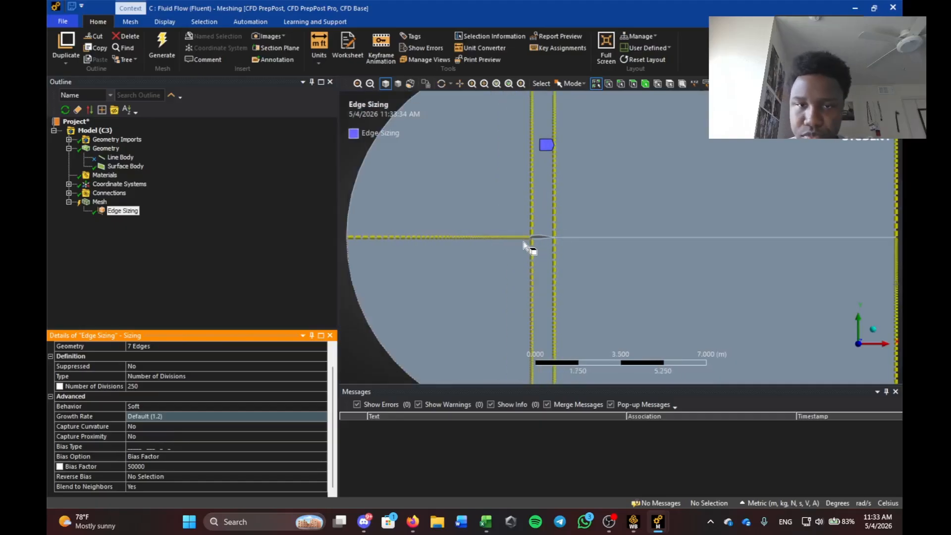
pyautogui.scroll(1, 613, 240)
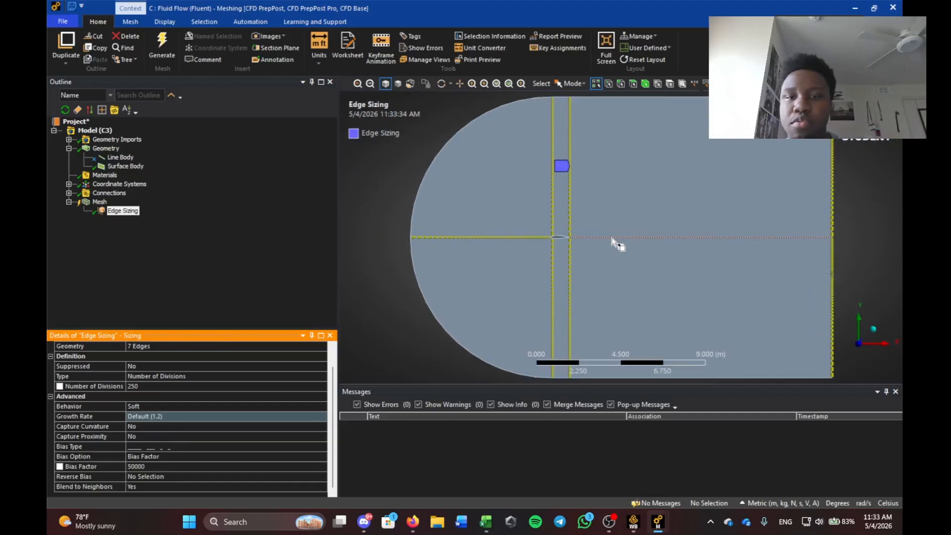
pyautogui.scroll(4, 535, 243)
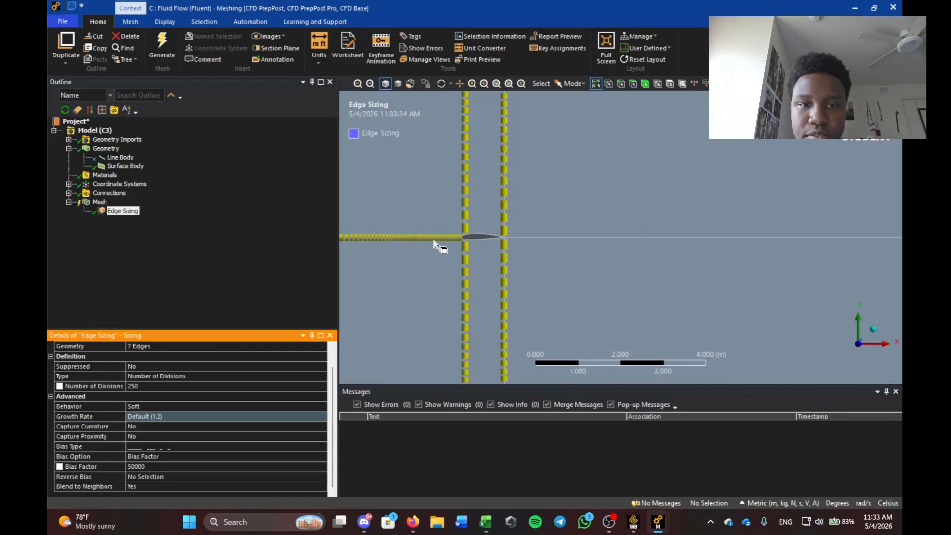
pyautogui.scroll(-2, 526, 212)
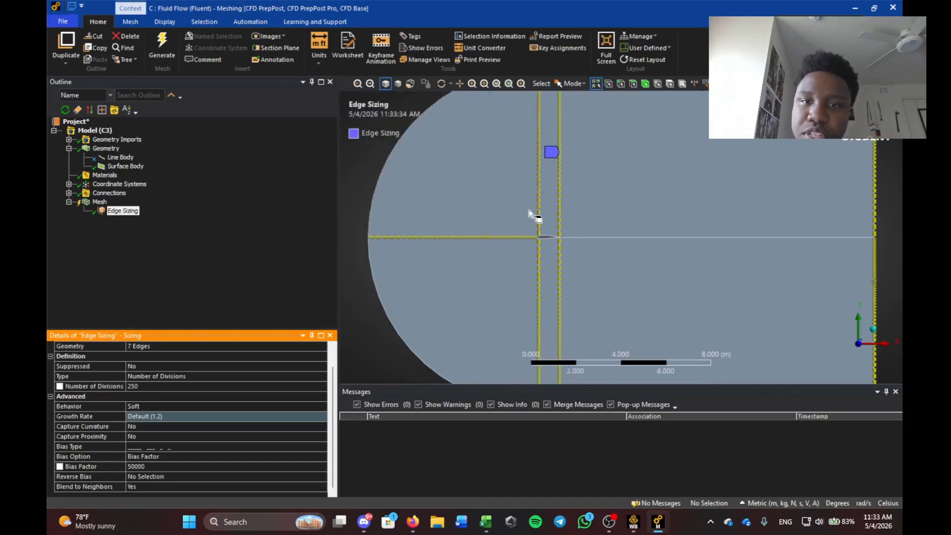
pyautogui.scroll(-1, 619, 233)
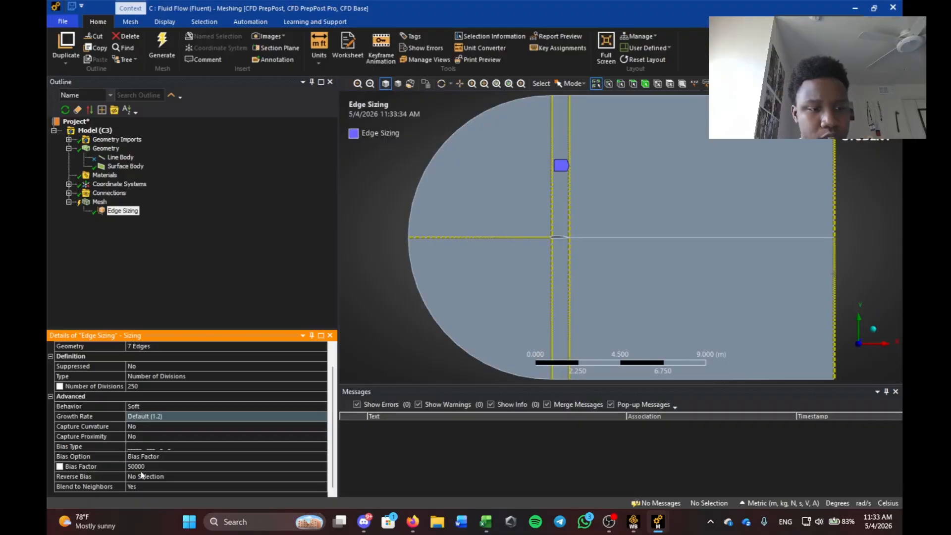
pyautogui.click(156, 477)
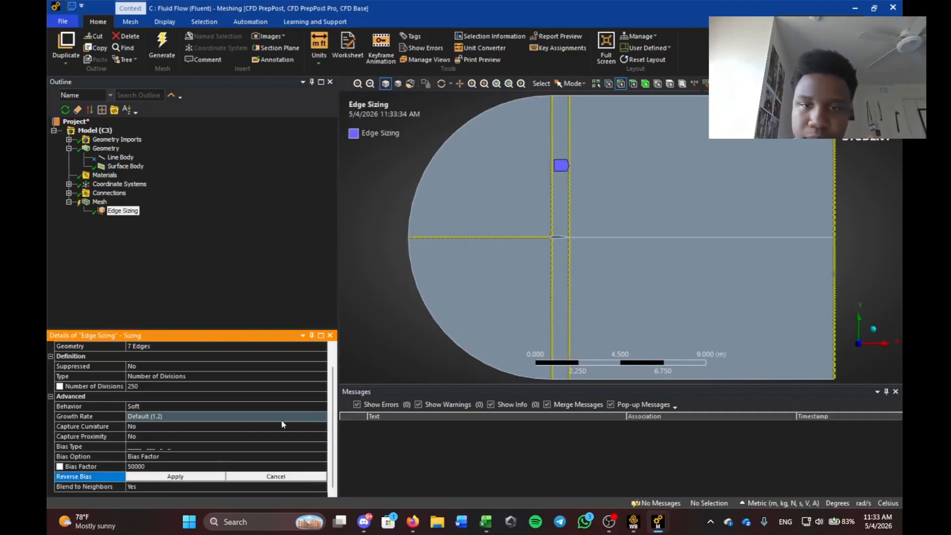
pyautogui.click(553, 205)
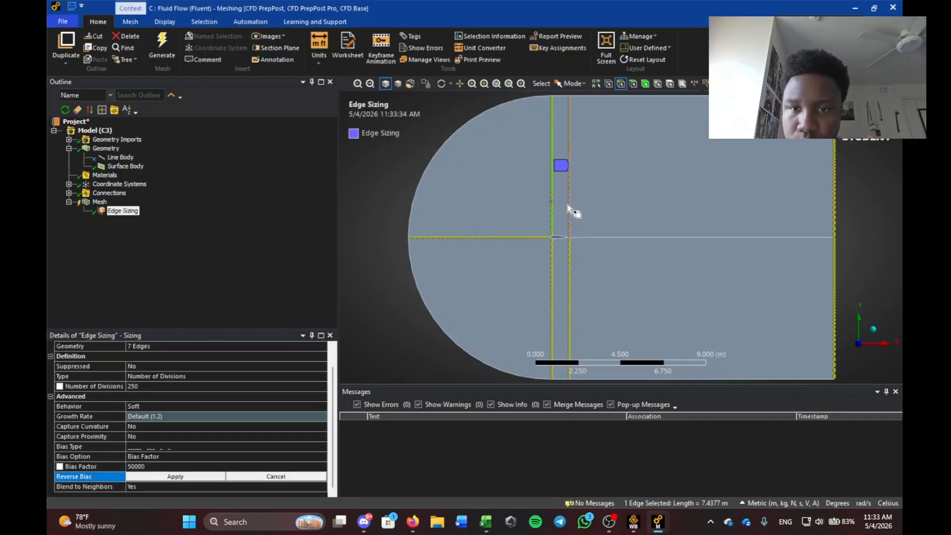
pyautogui.keyDown('ctrl'); pyautogui.click(569, 207); pyautogui.keyUp('ctrl')
pyautogui.keyDown('ctrl'); pyautogui.click(569, 263); pyautogui.keyUp('ctrl')
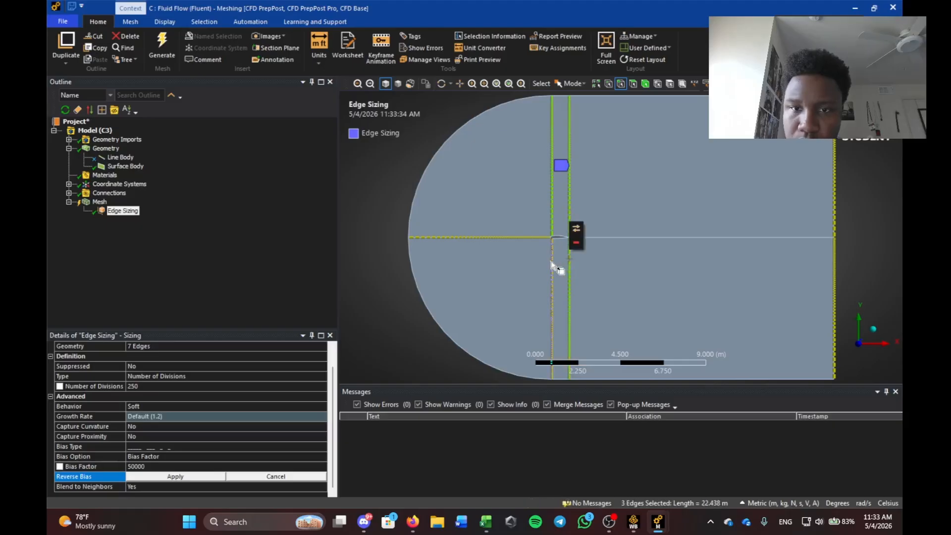
pyautogui.keyDown('ctrl'); pyautogui.click(836, 202); pyautogui.keyUp('ctrl')
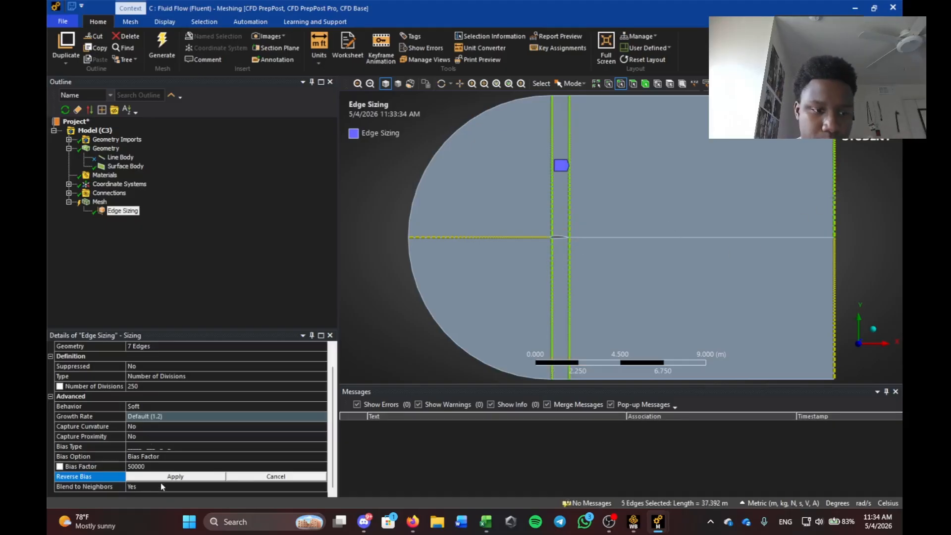
pyautogui.click(167, 477)
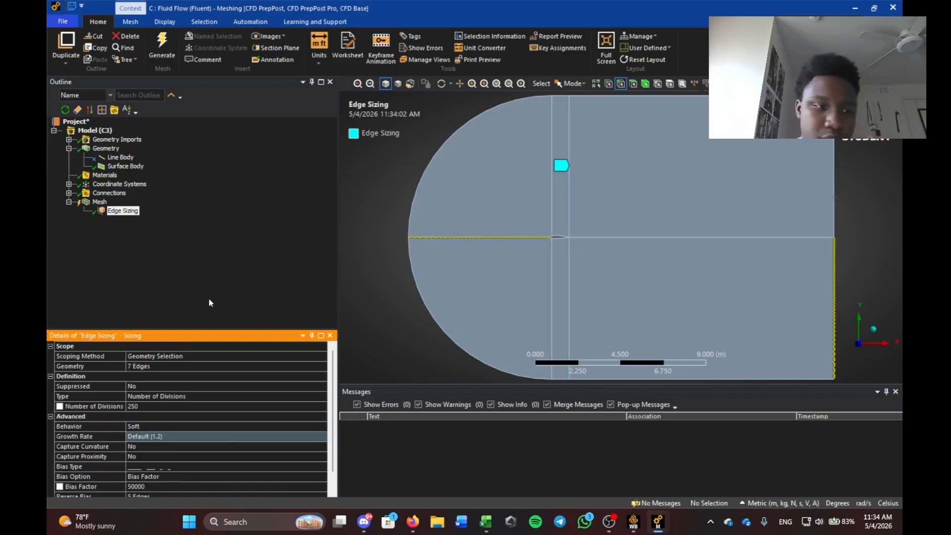
pyautogui.scroll(-2, 174, 439)
pyautogui.scroll(2, 177, 420)
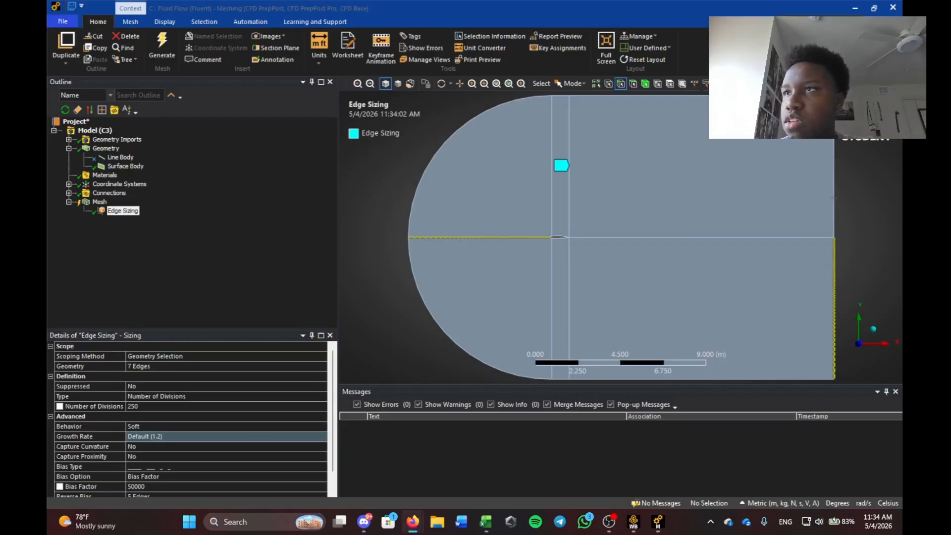
# Insert a new sizing on the downstream rectangle's top, middle and bottom edges.
pyautogui.rightClick(100, 202)
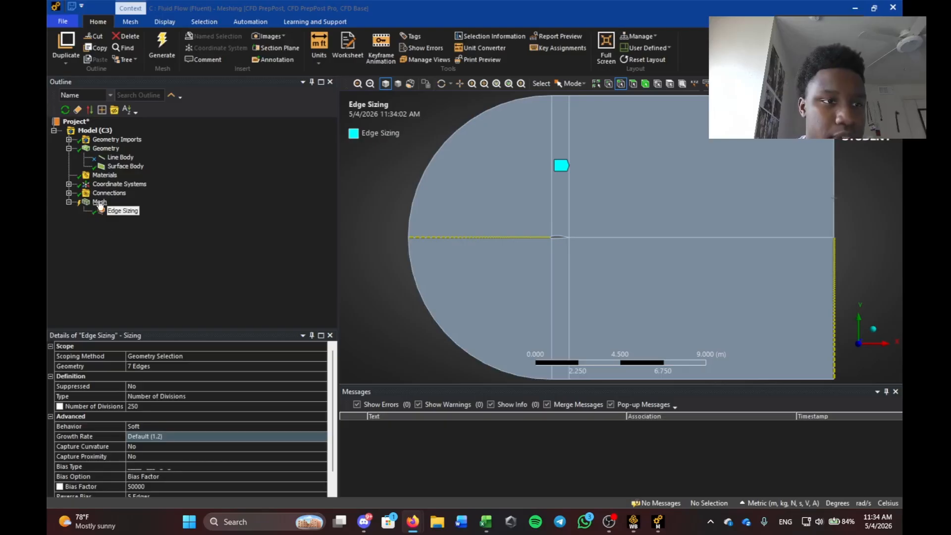
pyautogui.moveTo(158, 208)
pyautogui.click(258, 240)
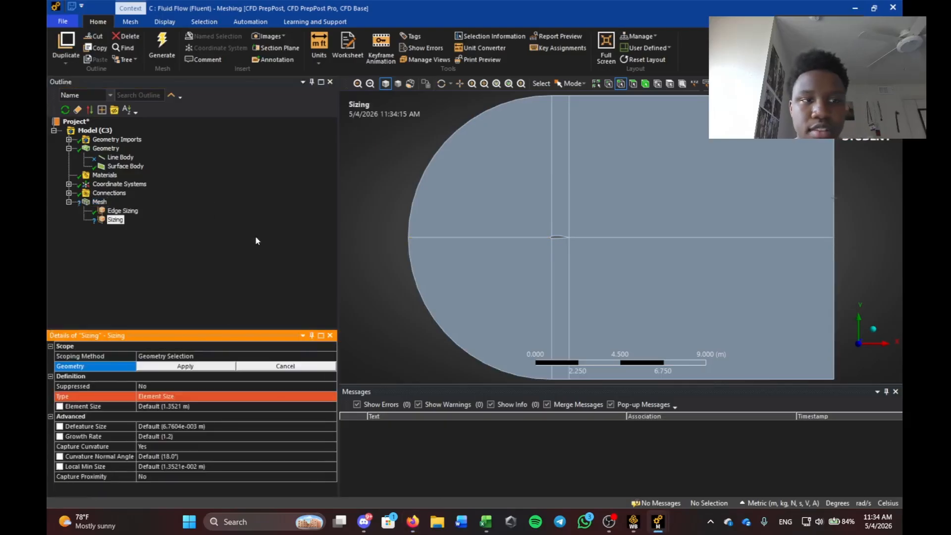
pyautogui.scroll(-4, 659, 198)
pyautogui.scroll(1, 682, 180)
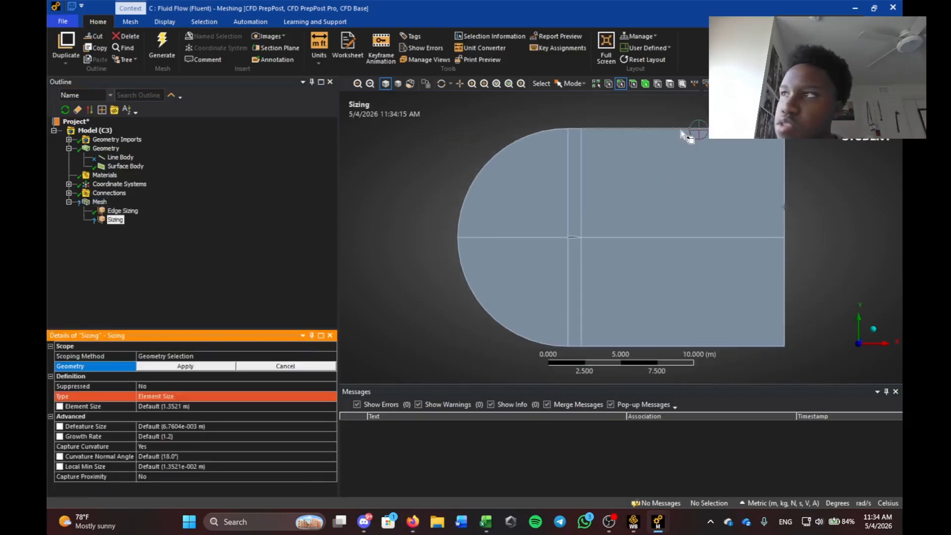
pyautogui.click(681, 129)
pyautogui.keyDown('ctrl'); pyautogui.click(673, 237); pyautogui.keyUp('ctrl')
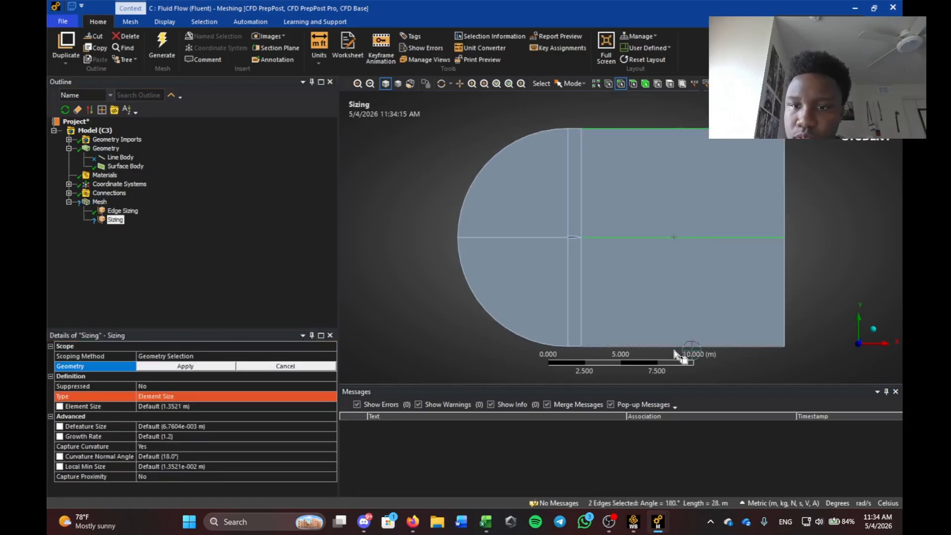
pyautogui.keyDown('ctrl'); pyautogui.click(682, 346); pyautogui.keyUp('ctrl')
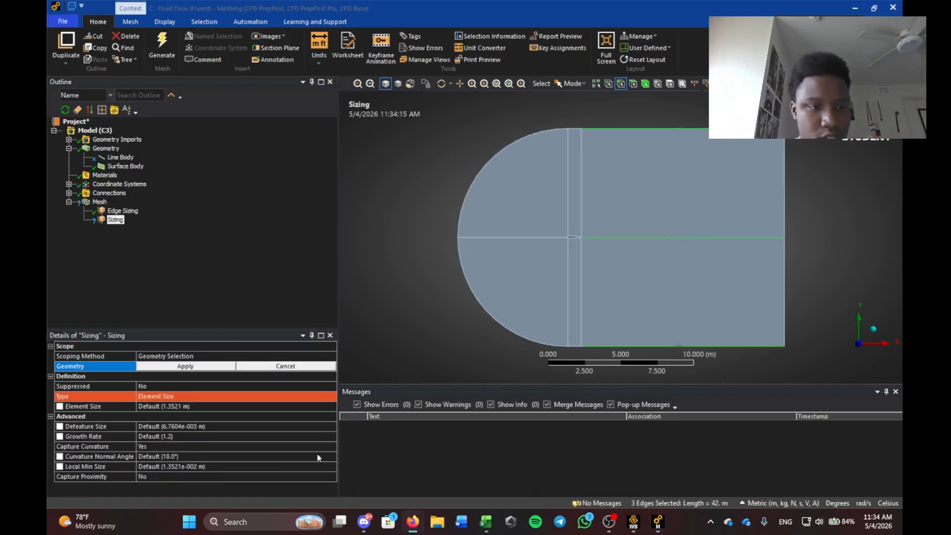
pyautogui.click(182, 365)
# Set that sizing to Number of Divisions with 150 divisions.
pyautogui.click(193, 396)
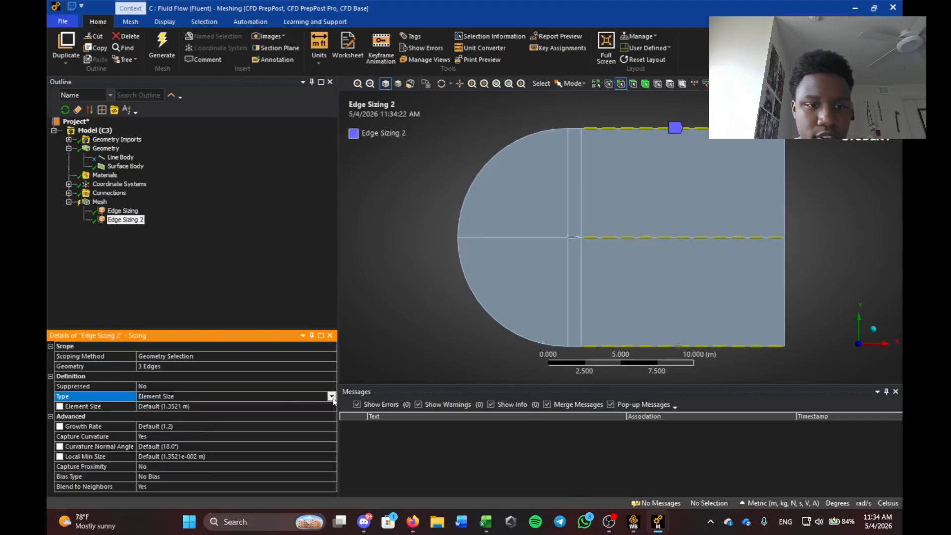
pyautogui.click(331, 396)
pyautogui.click(267, 415)
pyautogui.click(159, 407)
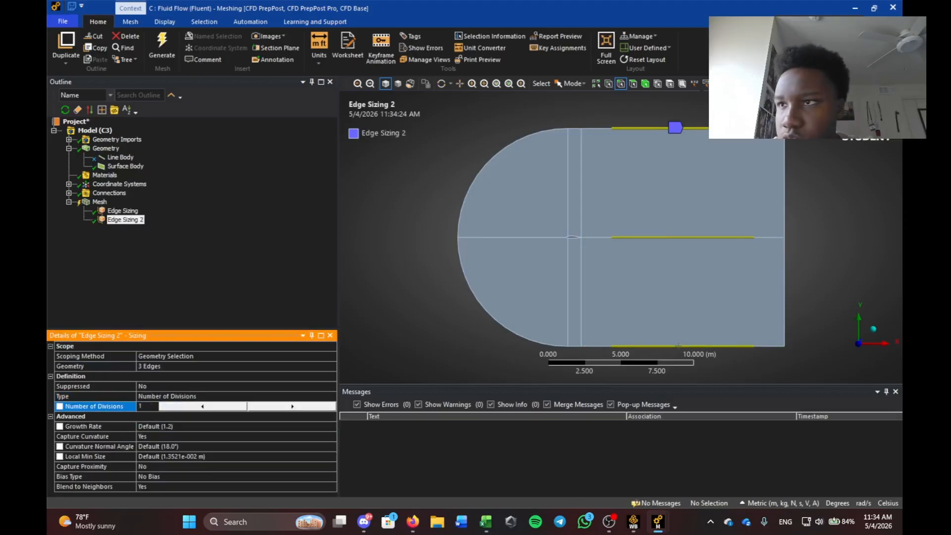
pyautogui.press('Return')
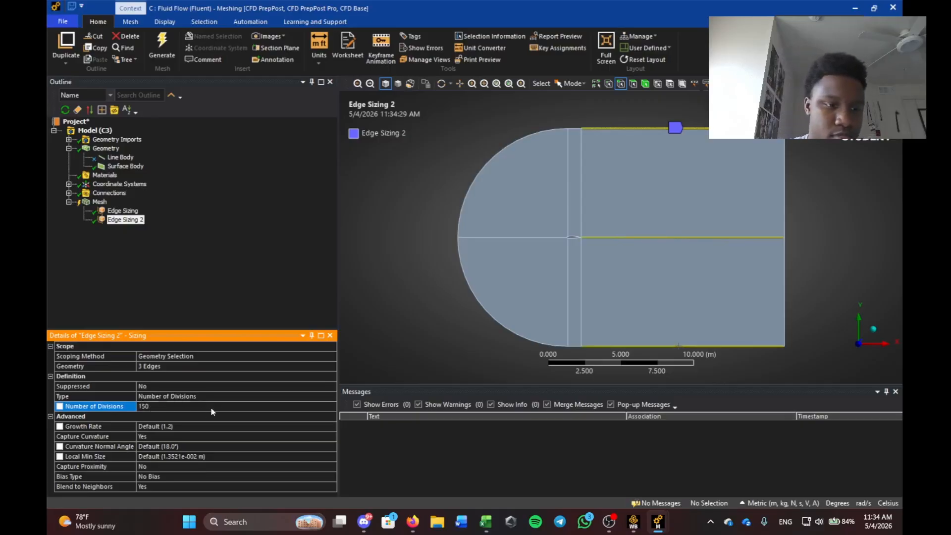
# Turn off curvature capture and make Edge Sizing 2's behavior Hard.
pyautogui.click(213, 436)
pyautogui.click(213, 436)
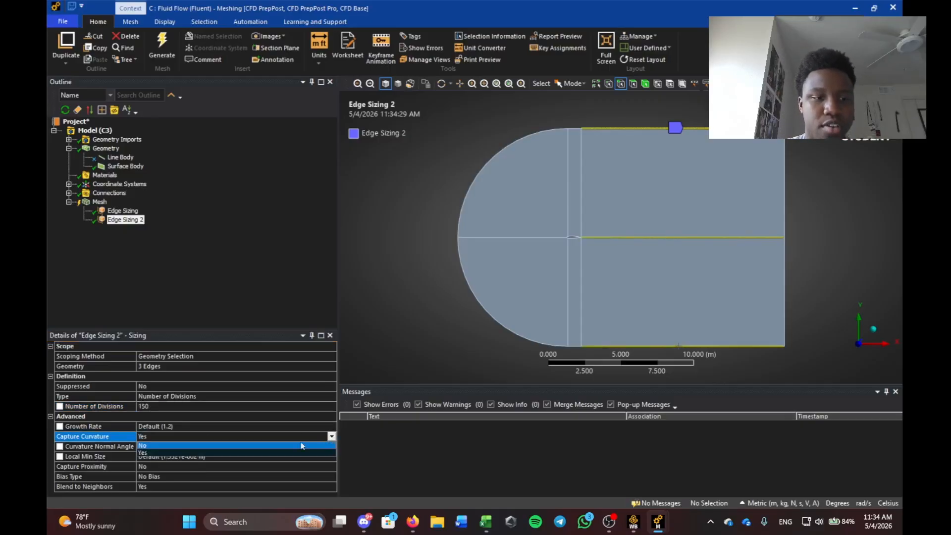
pyautogui.click(195, 450)
pyautogui.click(147, 426)
pyautogui.click(332, 426)
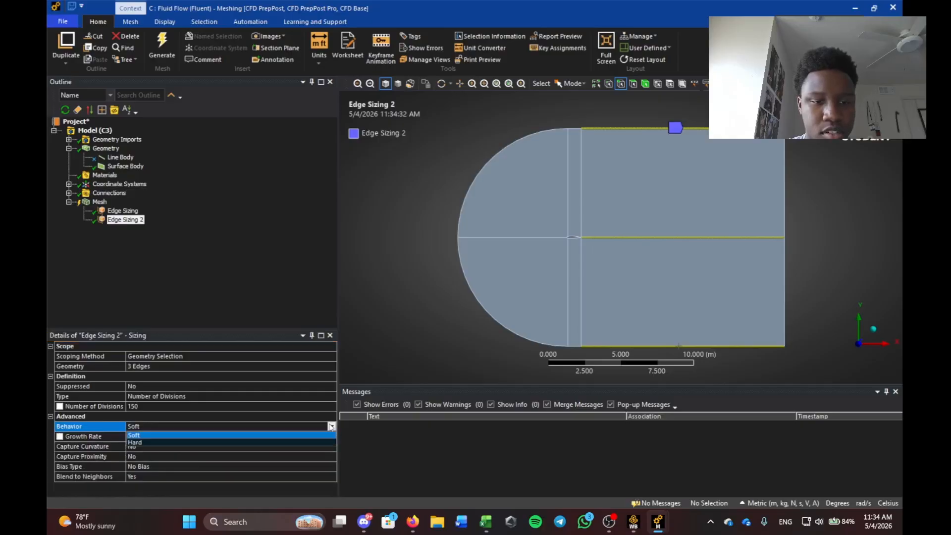
pyautogui.click(306, 442)
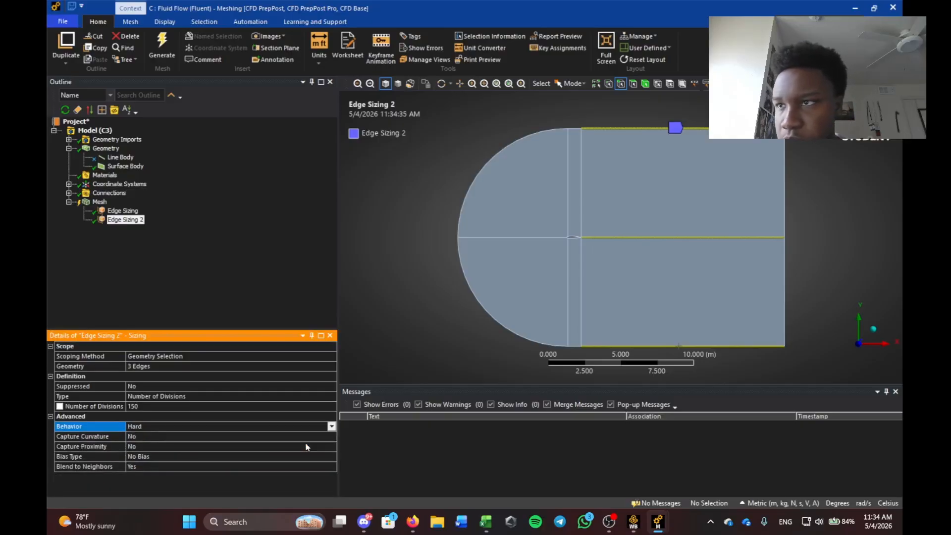
# Give Edge Sizing 2 a biased spacing with bias factor 300.
pyautogui.click(148, 456)
pyautogui.click(331, 457)
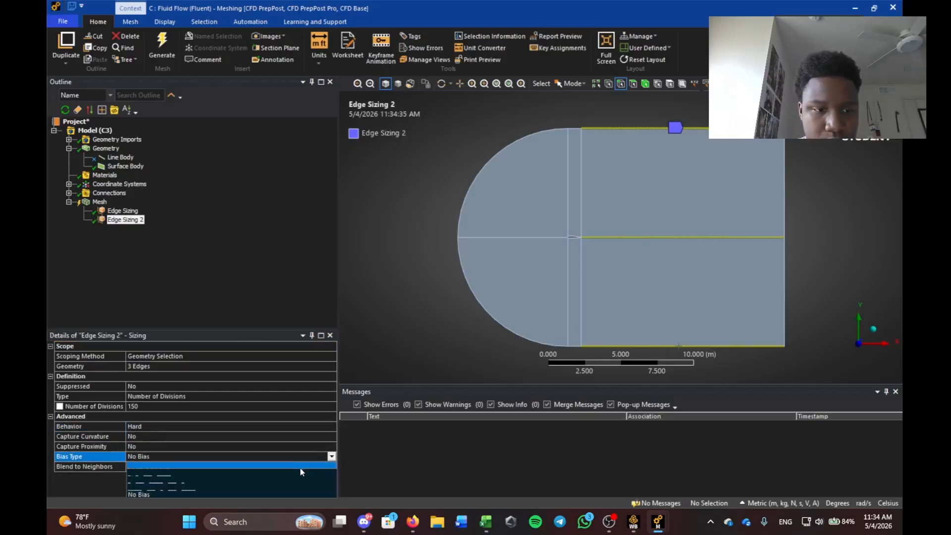
pyautogui.click(298, 468)
pyautogui.click(158, 477)
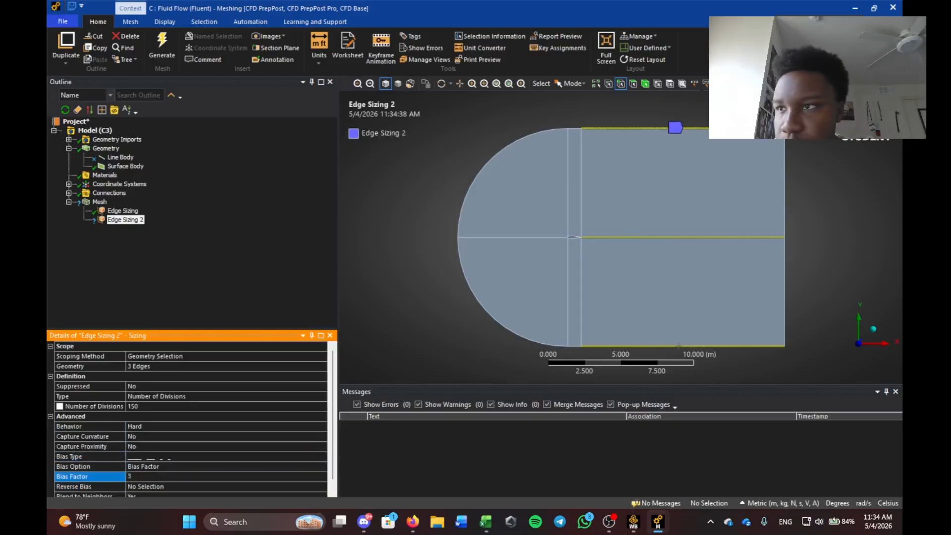
pyautogui.write('300')
pyautogui.press('Return')
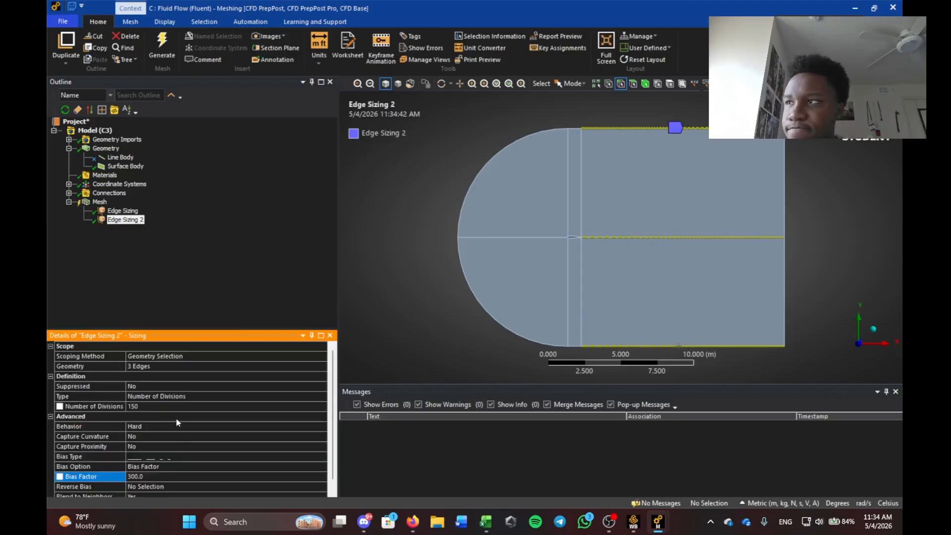
pyautogui.scroll(1, 686, 261)
pyautogui.scroll(-1, 191, 457)
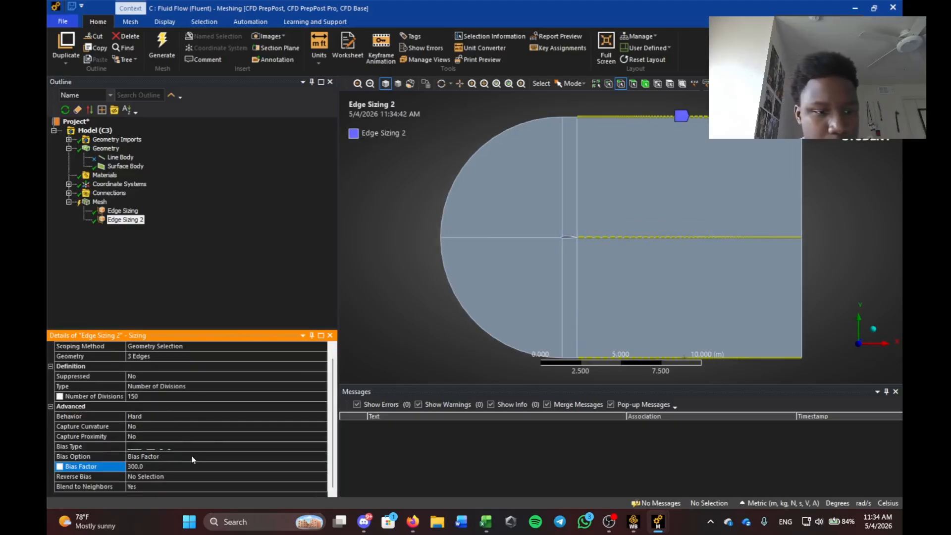
# Reverse the bias on the middle and bottom edges of Edge Sizing 2.
pyautogui.click(135, 478)
pyautogui.click(595, 238)
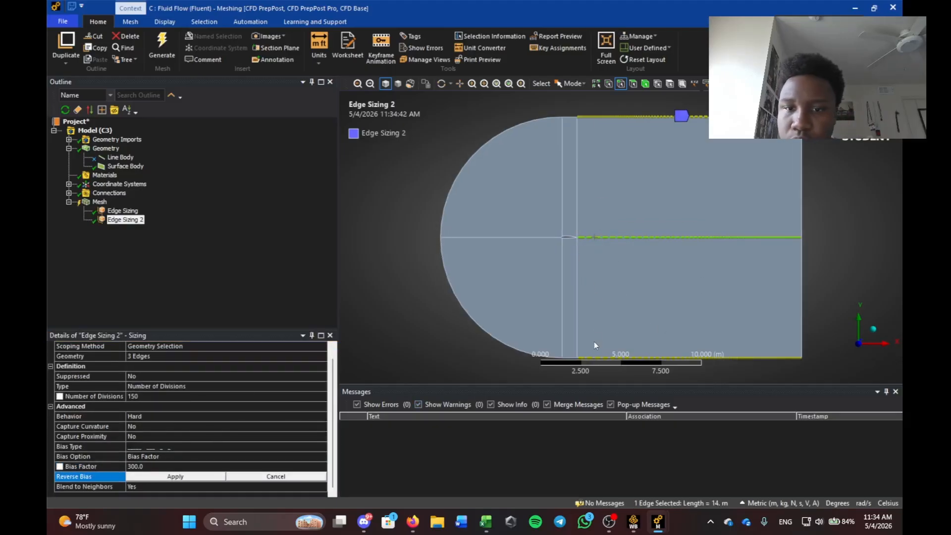
pyautogui.keyDown('ctrl'); pyautogui.click(598, 357); pyautogui.keyUp('ctrl')
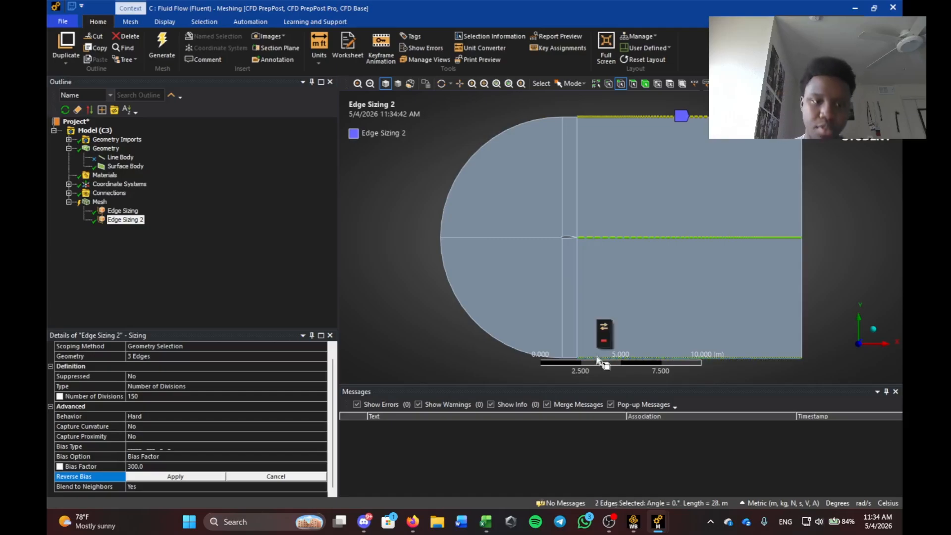
pyautogui.click(185, 478)
pyautogui.scroll(5, 653, 250)
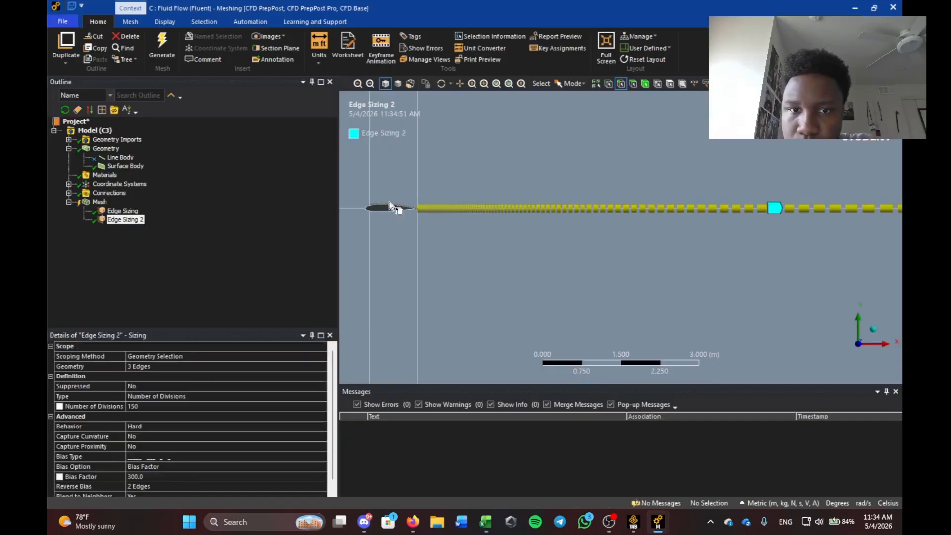
pyautogui.scroll(-5, 516, 251)
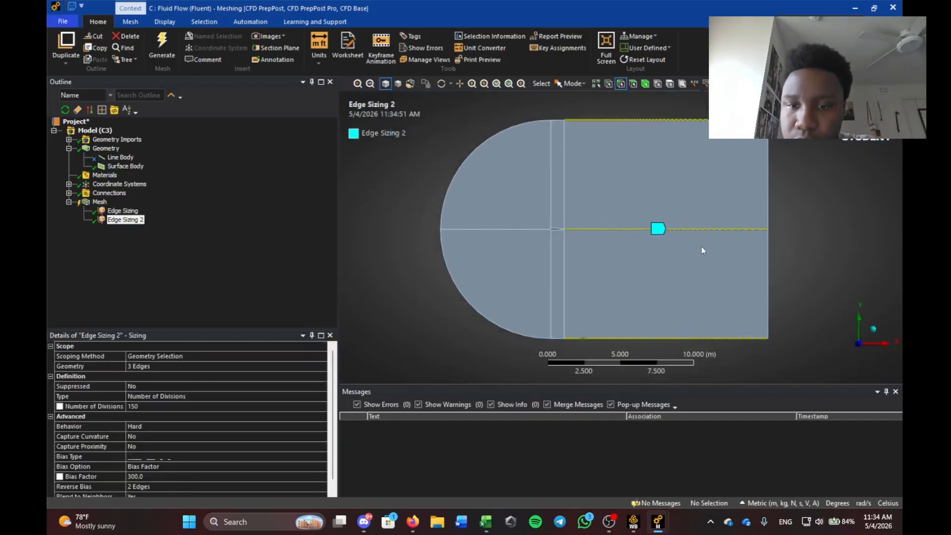
pyautogui.click(126, 257)
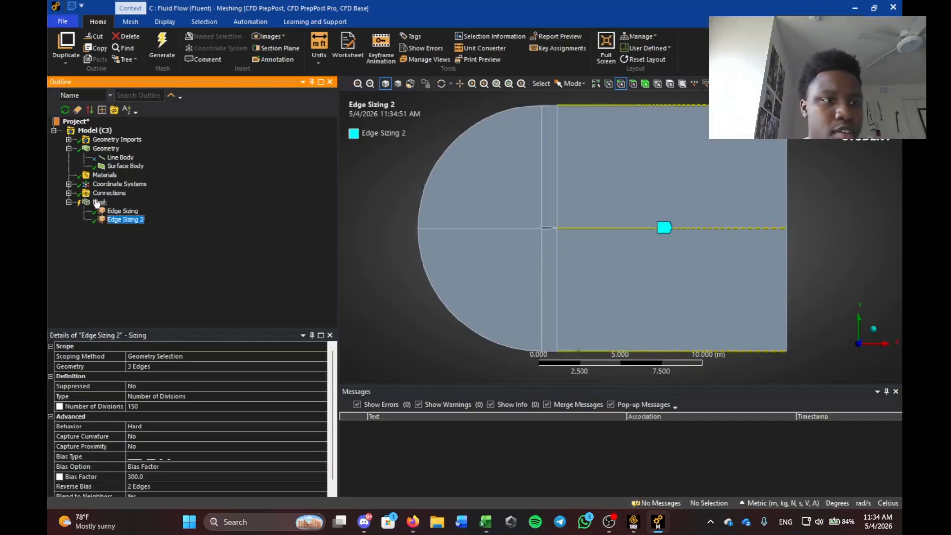
pyautogui.rightClick(121, 204)
# Insert a third sizing on the vertical edges above and below the airfoil and its upper and lower edges.
pyautogui.moveTo(158, 204)
pyautogui.click(242, 231)
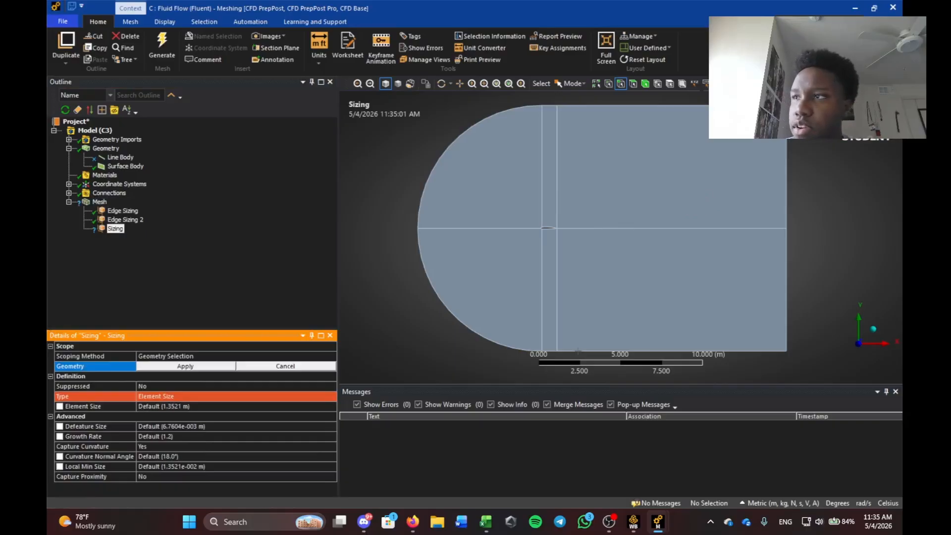
pyautogui.hotkey('alt', 'Tab')
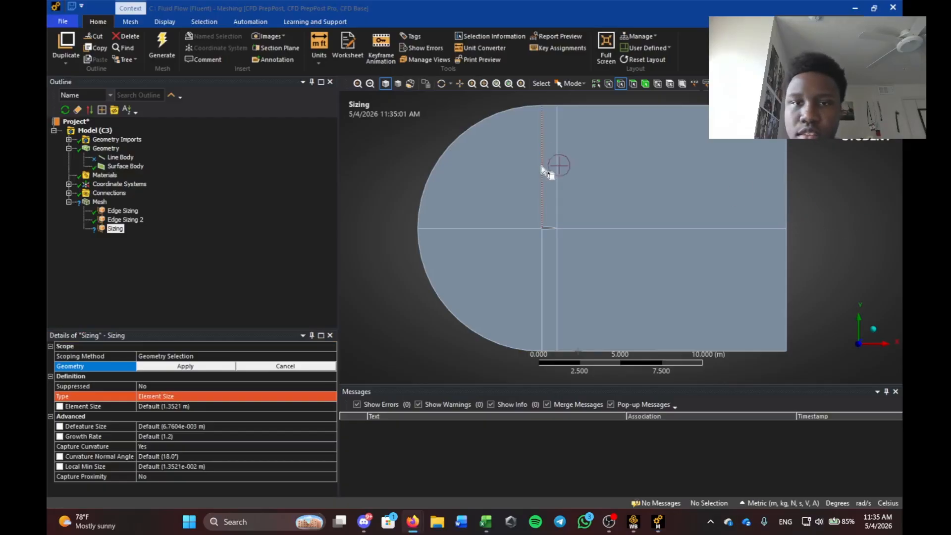
pyautogui.click(550, 105)
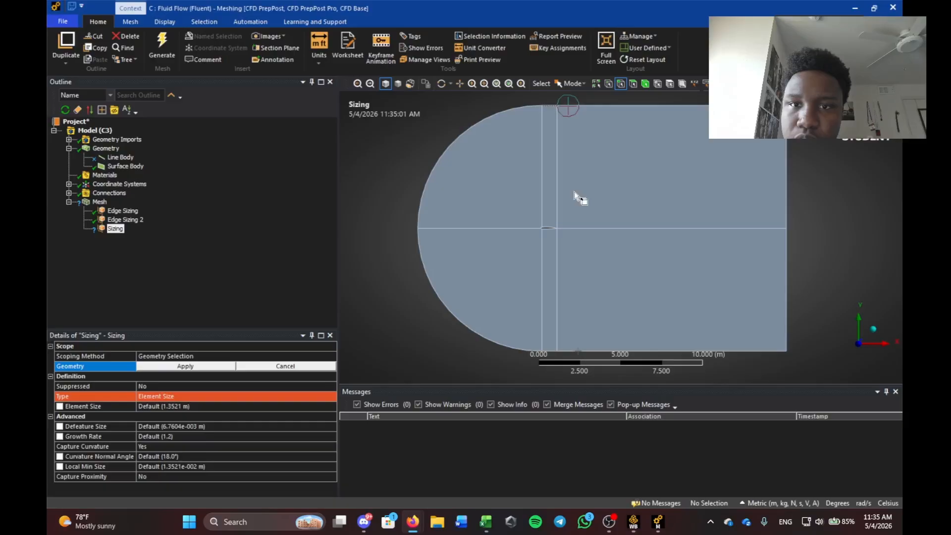
pyautogui.keyDown('ctrl'); pyautogui.click(548, 227); pyautogui.keyUp('ctrl')
pyautogui.keyDown('ctrl'); pyautogui.click(549, 229); pyautogui.keyUp('ctrl')
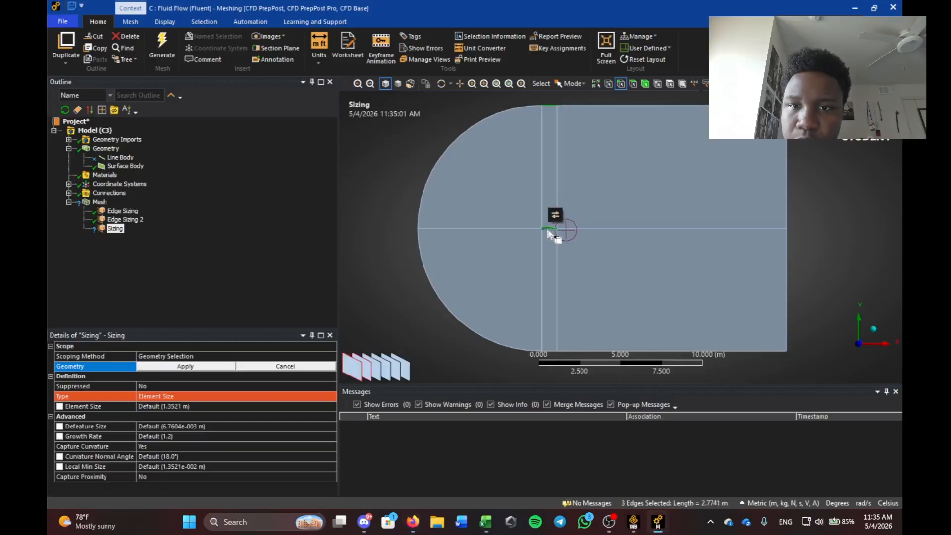
pyautogui.keyDown('ctrl'); pyautogui.click(549, 350); pyautogui.keyUp('ctrl')
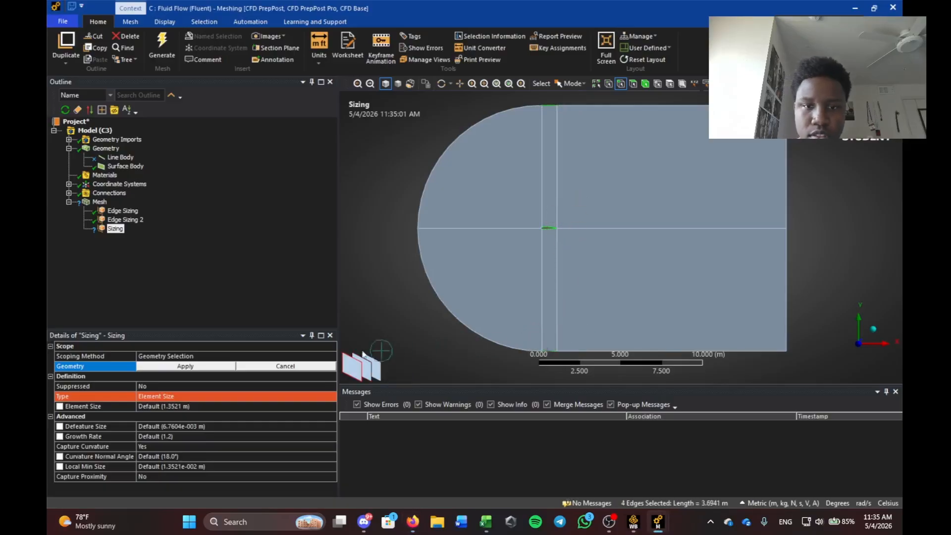
pyautogui.click(169, 366)
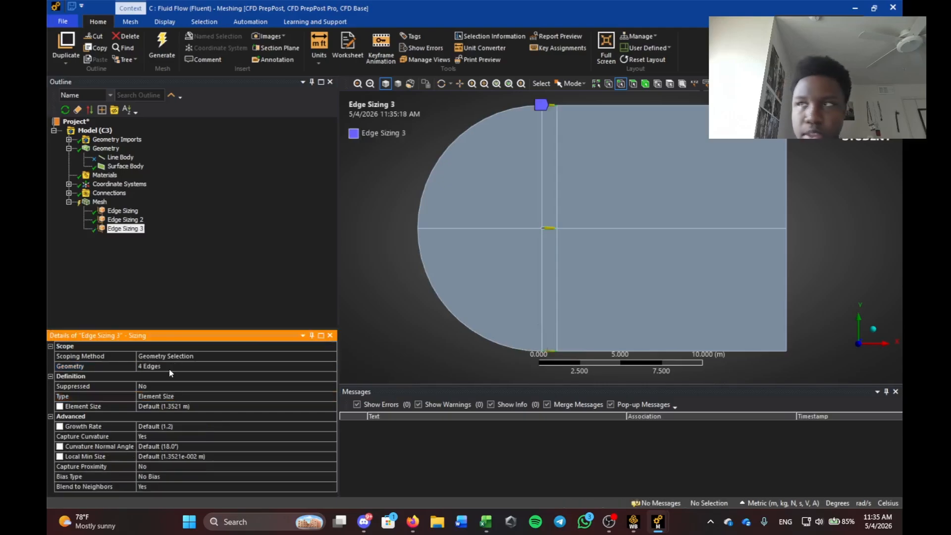
# Size those four edges by Number of Divisions, 150, with curvature capture off.
pyautogui.click(177, 399)
pyautogui.click(275, 409)
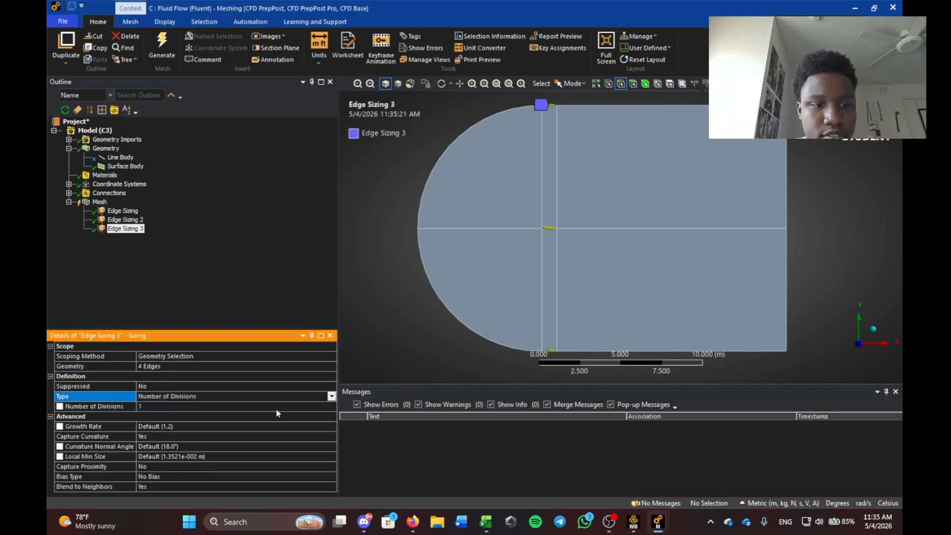
pyautogui.click(233, 436)
pyautogui.click(233, 436)
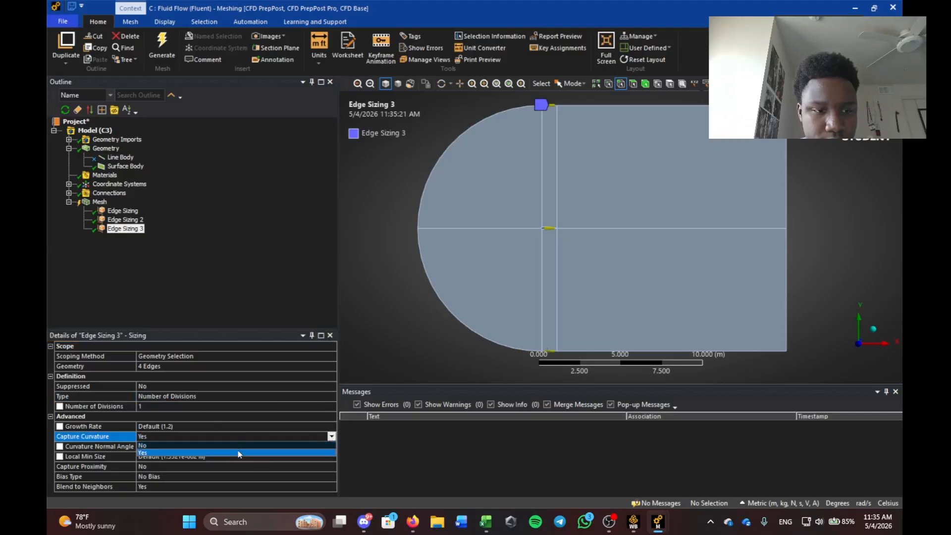
pyautogui.click(238, 451)
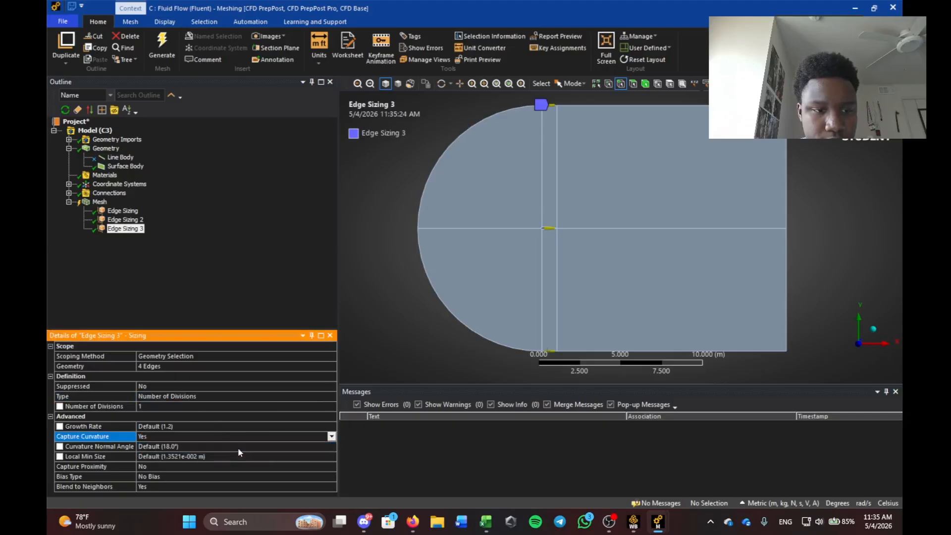
pyautogui.click(331, 436)
pyautogui.click(315, 446)
pyautogui.click(141, 407)
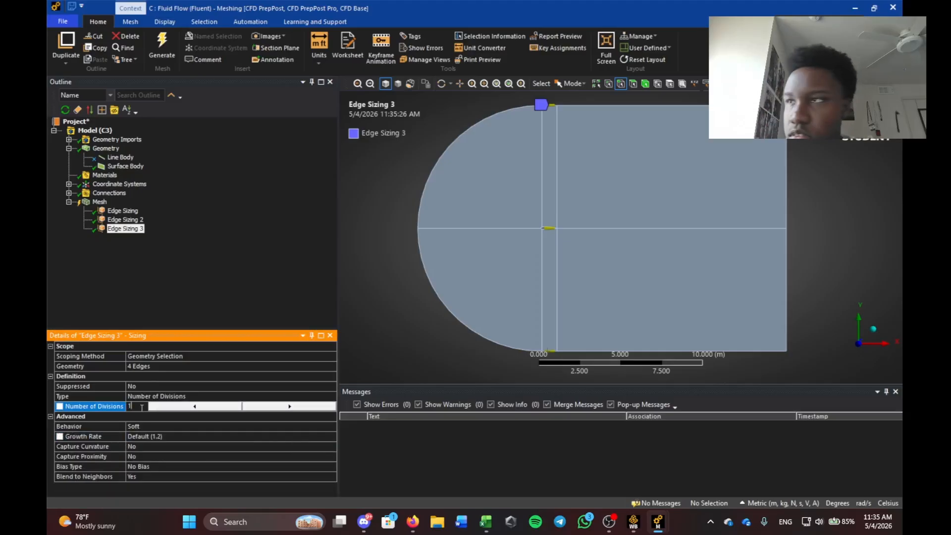
pyautogui.hotkey('alt', 'Tab')
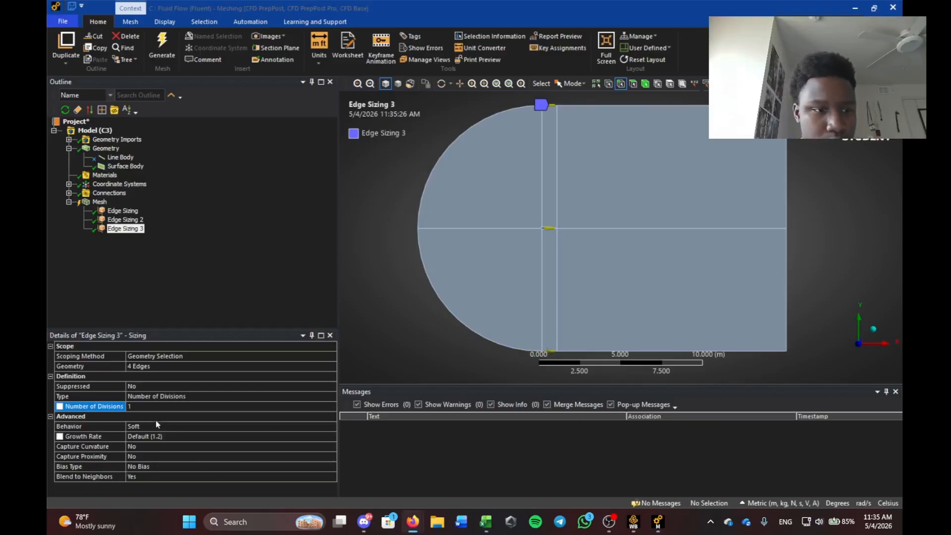
pyautogui.click(138, 406)
pyautogui.press('Return')
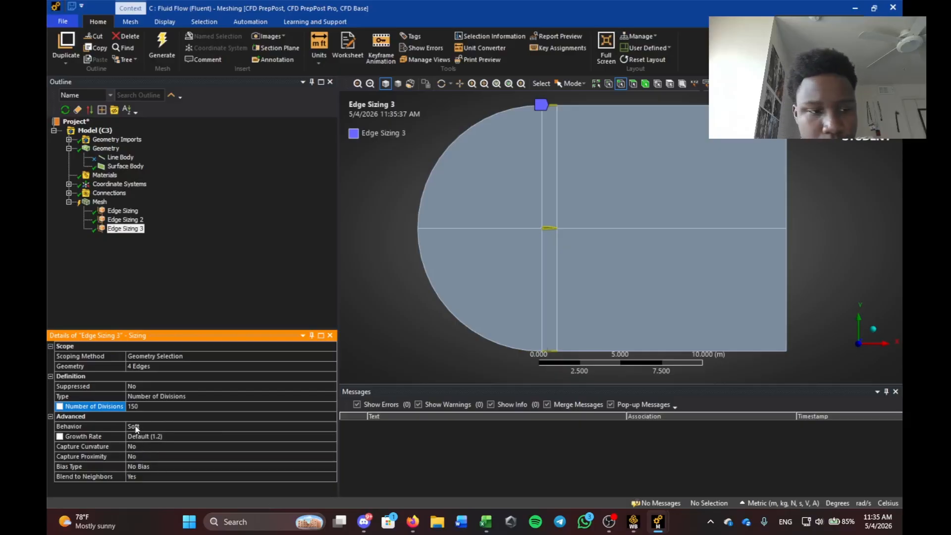
# Make Edge Sizing 3's behavior Hard.
pyautogui.click(135, 426)
pyautogui.click(332, 426)
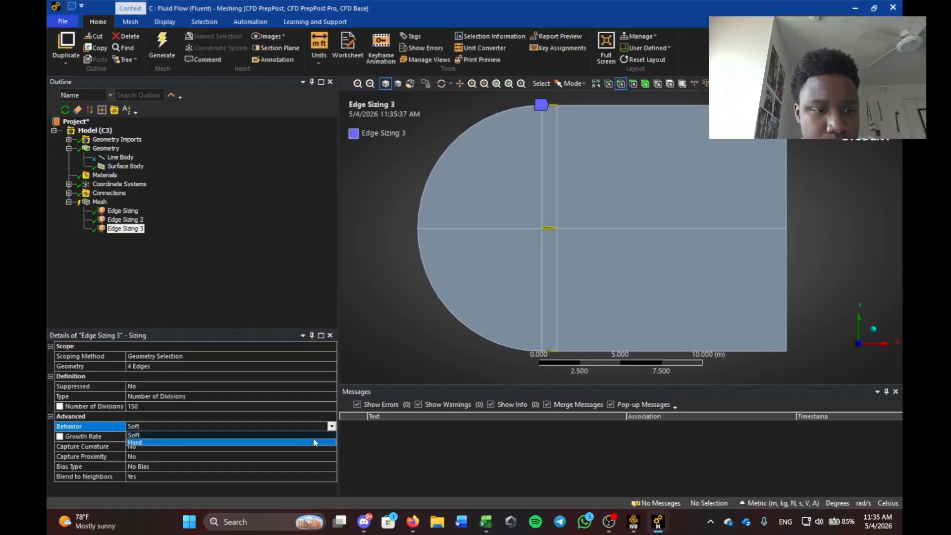
pyautogui.click(152, 439)
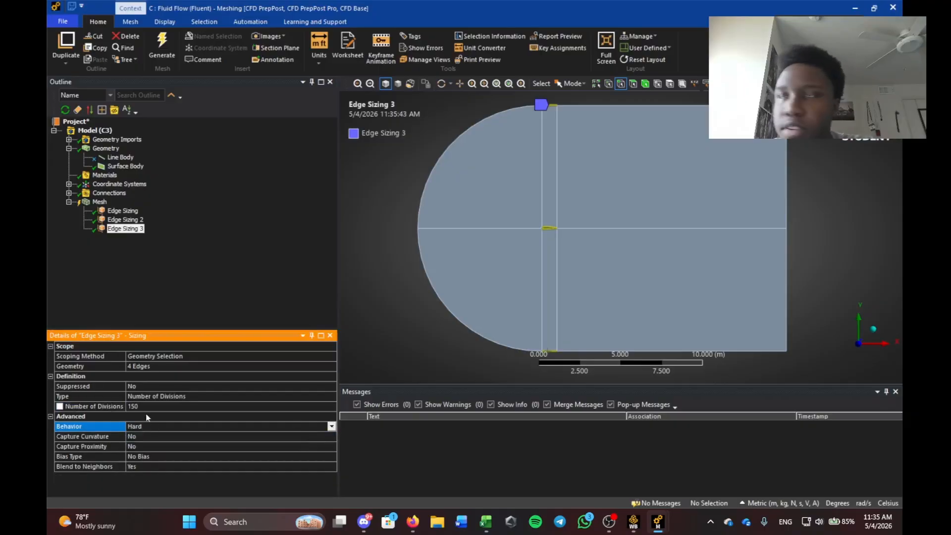
pyautogui.click(99, 202)
# Insert a new edge sizing and assign it the upper and lower arcs plus two airfoil edges.
pyautogui.rightClick(99, 202)
pyautogui.moveTo(124, 205)
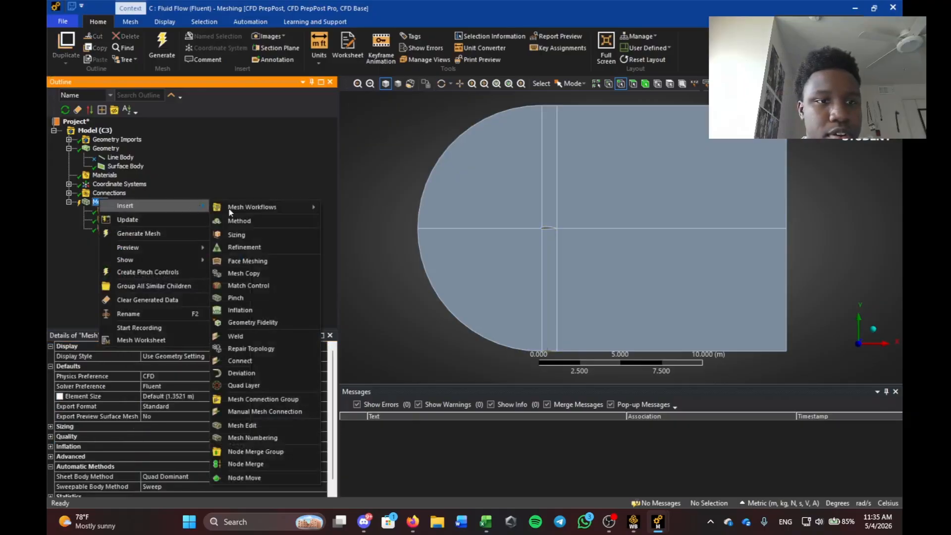
pyautogui.click(231, 240)
pyautogui.click(455, 140)
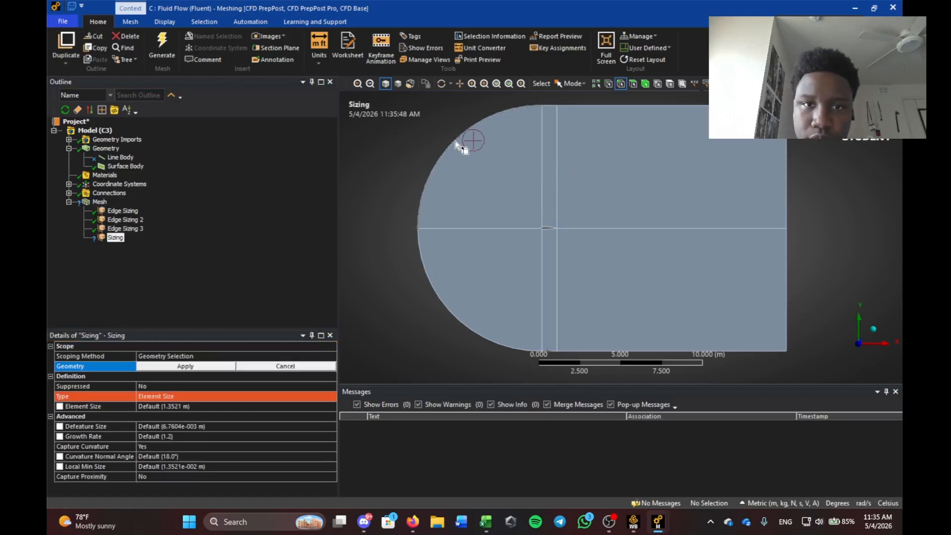
pyautogui.keyDown('ctrl'); pyautogui.click(420, 252); pyautogui.keyUp('ctrl')
pyautogui.moveTo(504, 207); pyautogui.dragTo(574, 266, button='right')
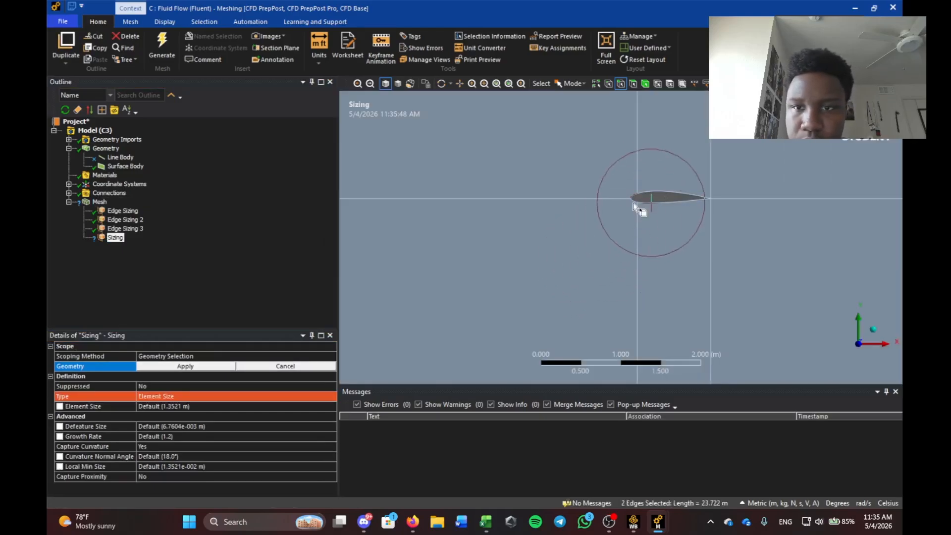
pyautogui.keyDown('ctrl'); pyautogui.click(634, 203); pyautogui.keyUp('ctrl')
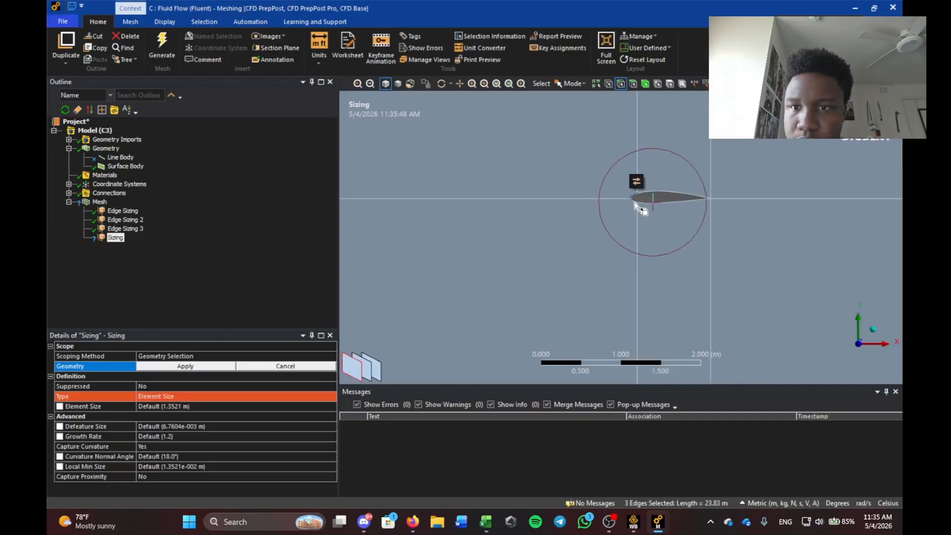
pyautogui.moveTo(612, 182); pyautogui.dragTo(648, 216, button='right')
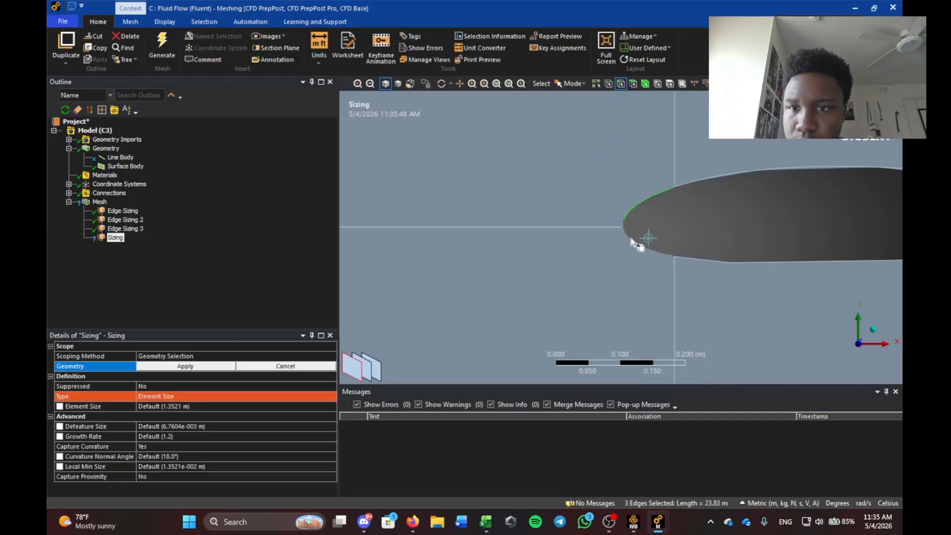
pyautogui.keyDown('ctrl'); pyautogui.click(637, 224); pyautogui.keyUp('ctrl')
pyautogui.scroll(-3, 550, 201)
pyautogui.scroll(-3, 539, 206)
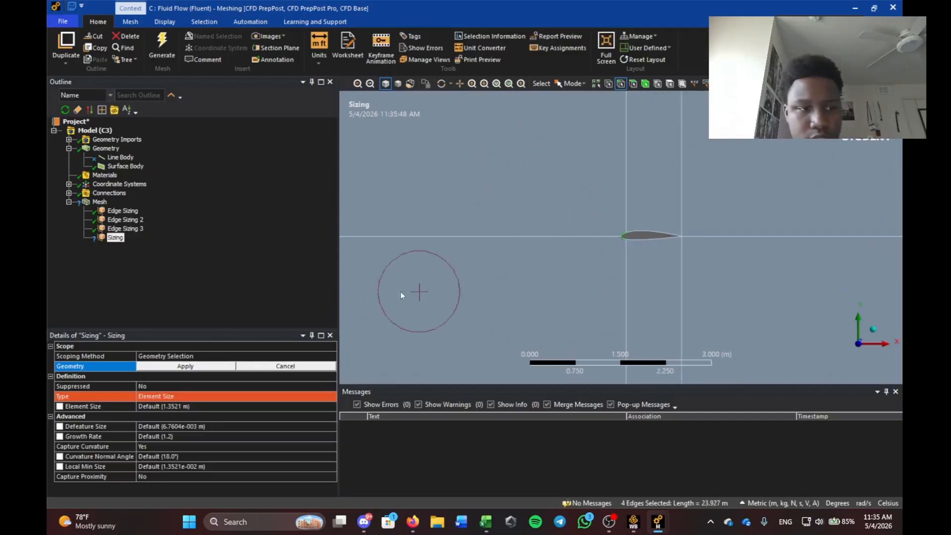
pyautogui.click(185, 366)
# Set the edge sizing to 100 divisions with Hard behavior and curvature capture off.
pyautogui.click(177, 397)
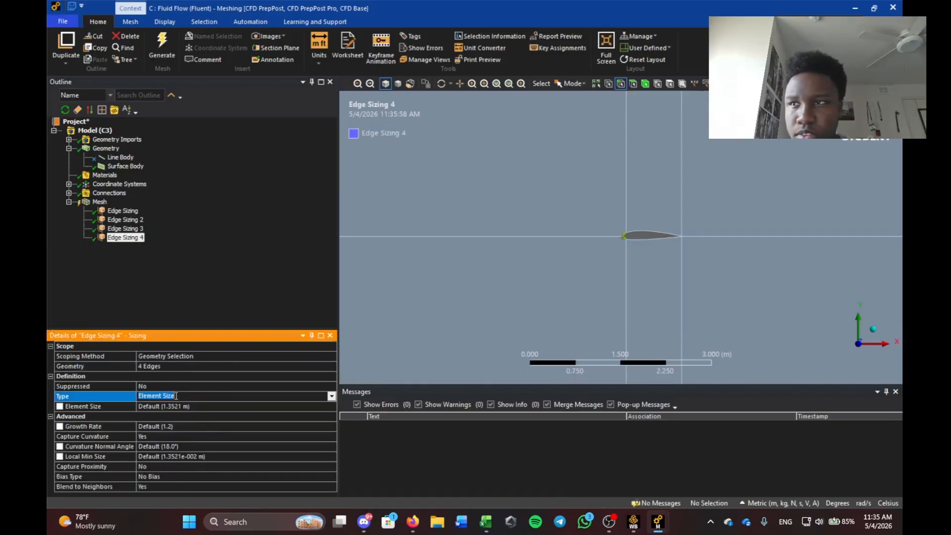
pyautogui.click(333, 397)
pyautogui.click(287, 415)
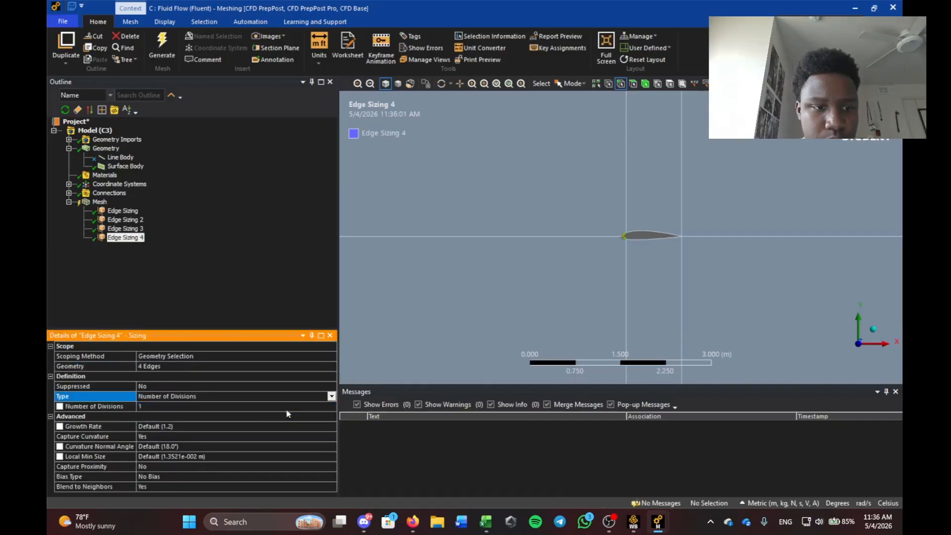
pyautogui.click(148, 406)
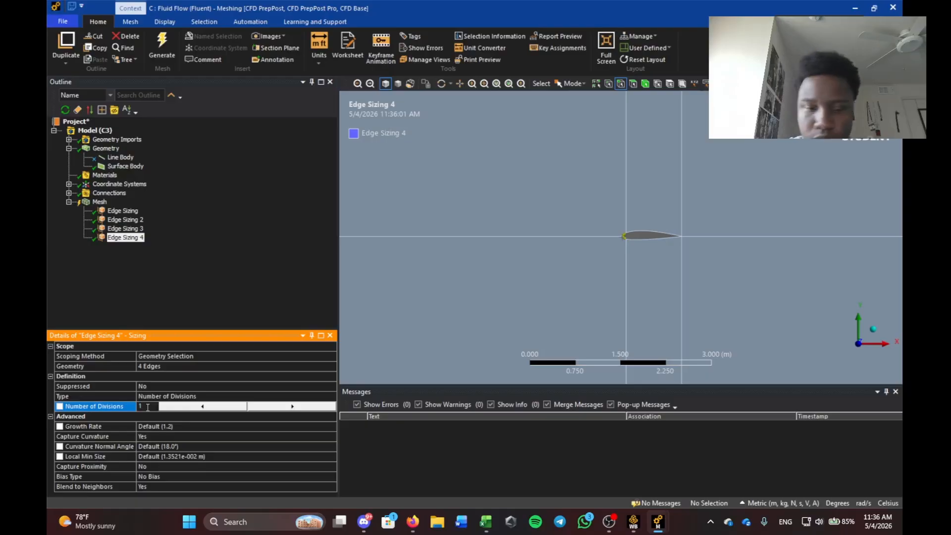
pyautogui.write('100')
pyautogui.press('Return')
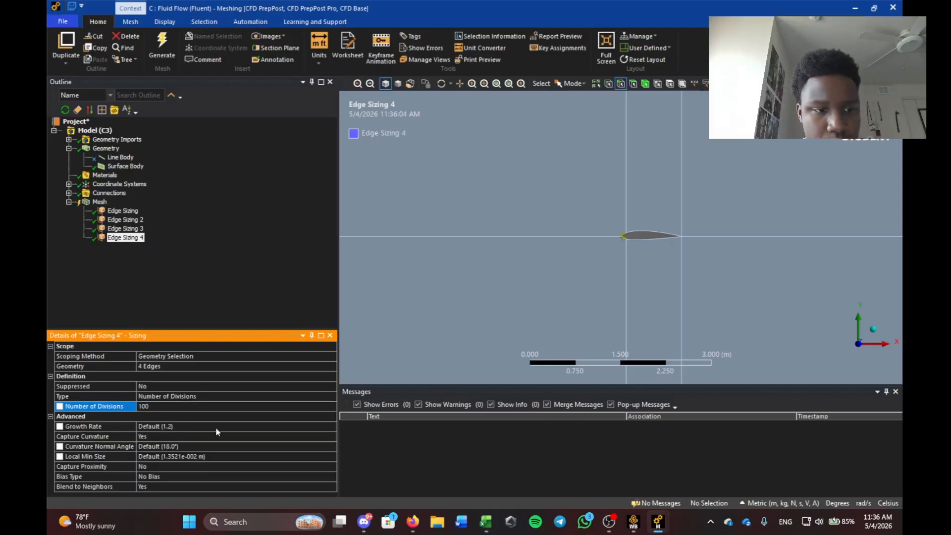
pyautogui.click(216, 433)
pyautogui.click(329, 437)
pyautogui.click(307, 451)
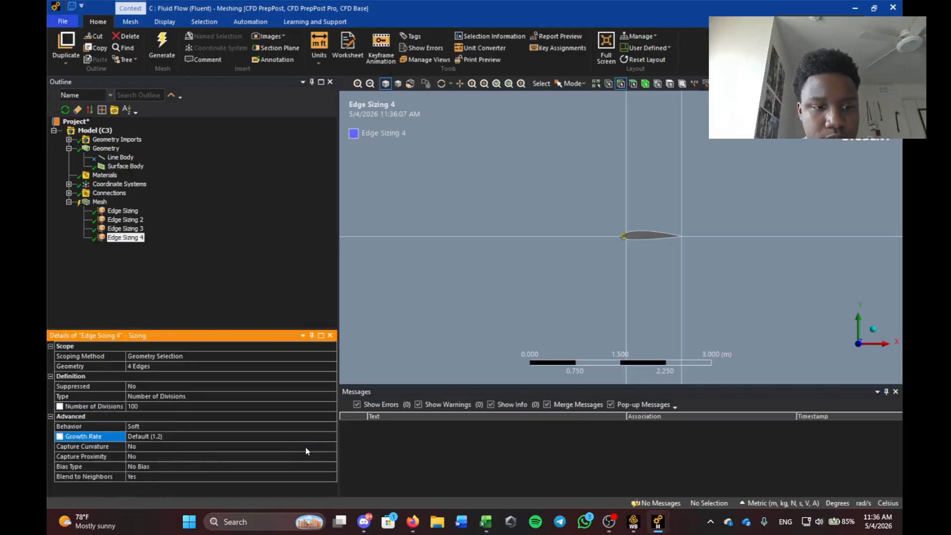
pyautogui.click(217, 426)
pyautogui.click(331, 427)
pyautogui.click(277, 442)
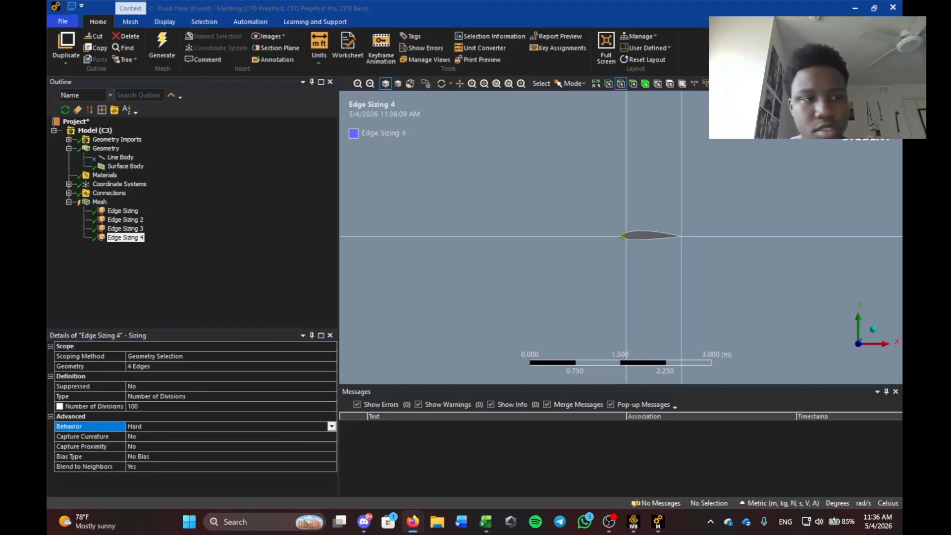
pyautogui.click(103, 278)
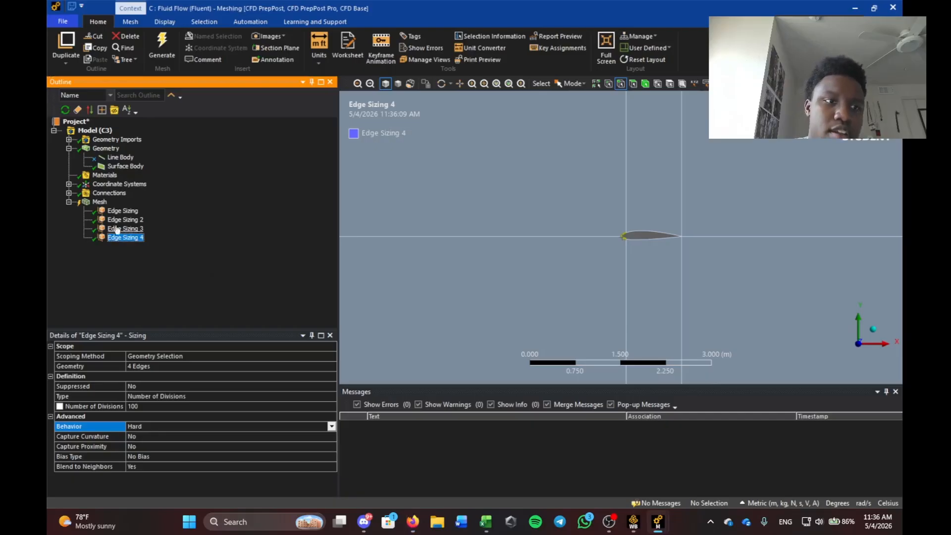
# Add a Face Meshing control applied to all six faces of the domain.
pyautogui.rightClick(99, 203)
pyautogui.moveTo(112, 208)
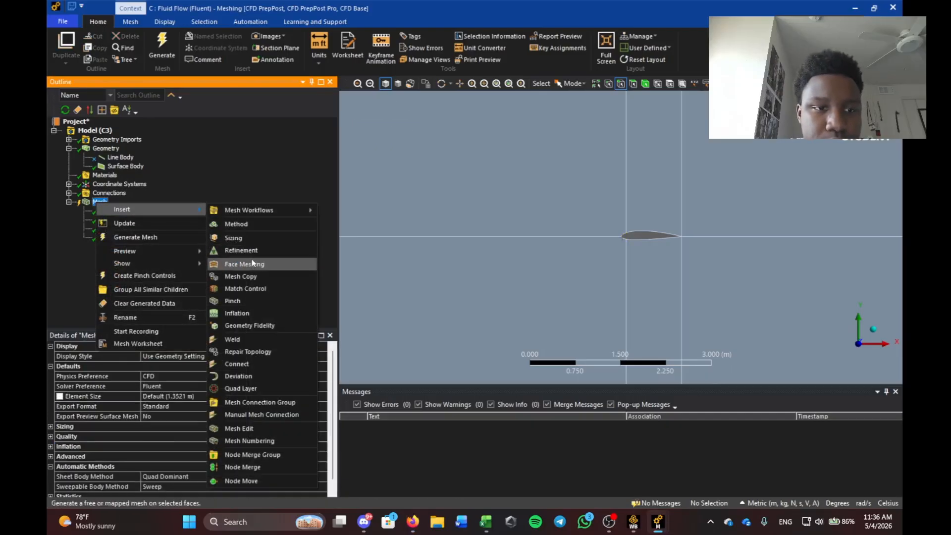
pyautogui.click(233, 265)
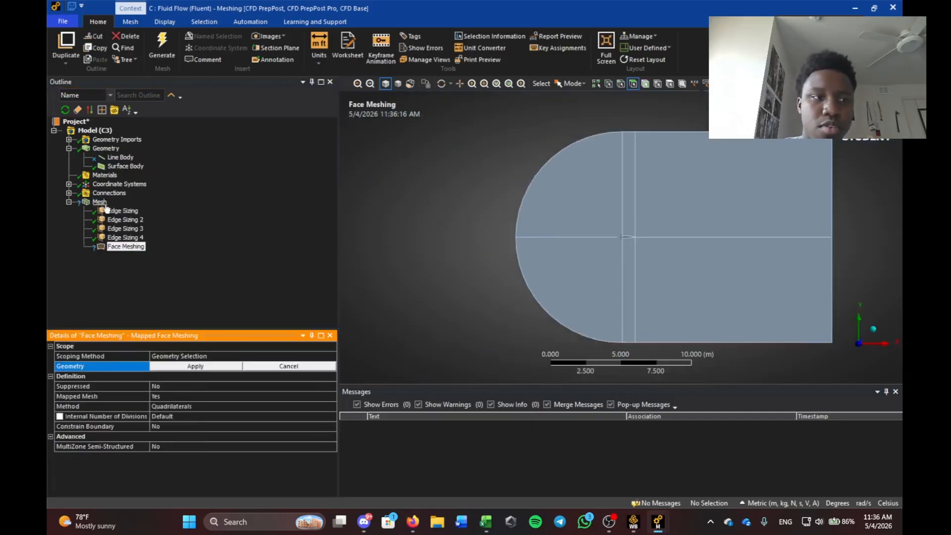
pyautogui.click(569, 205)
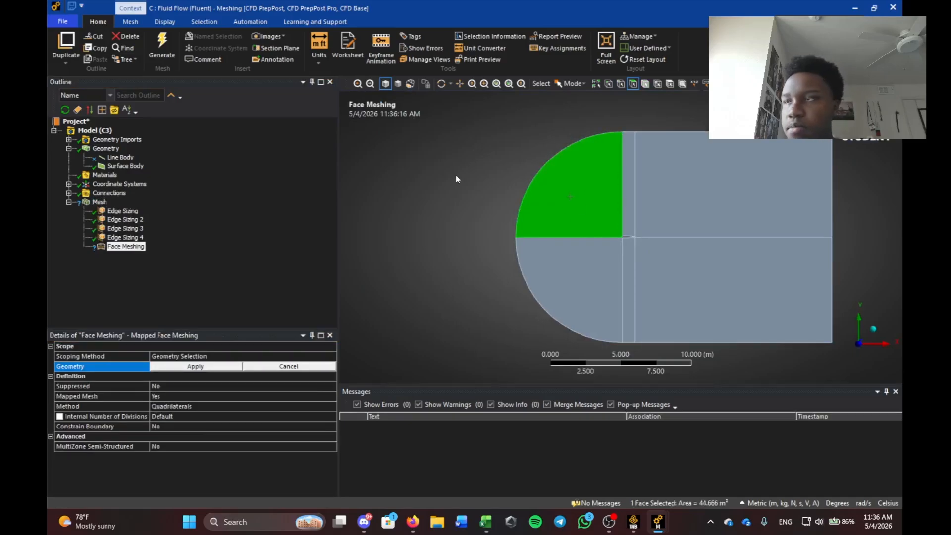
pyautogui.click(418, 205)
pyautogui.hotkey('ctrl', 'a')
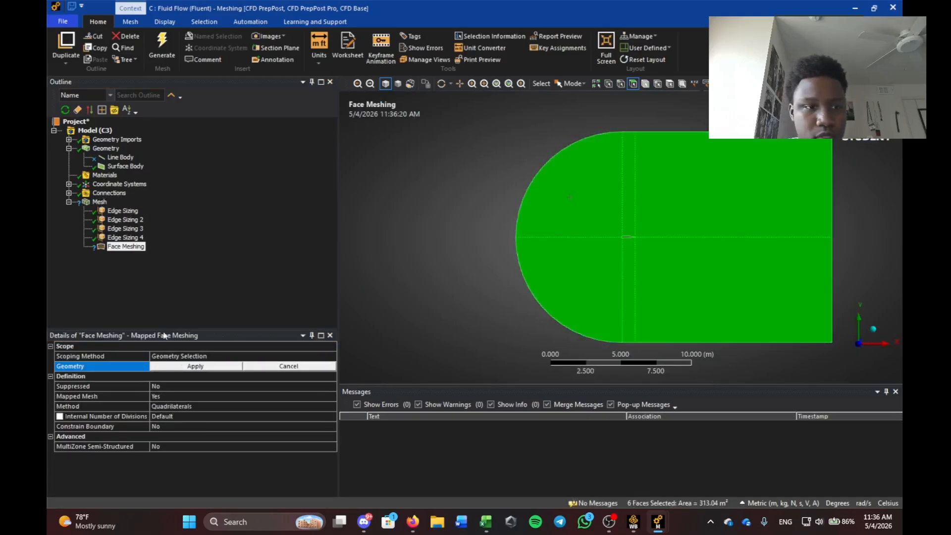
pyautogui.click(193, 369)
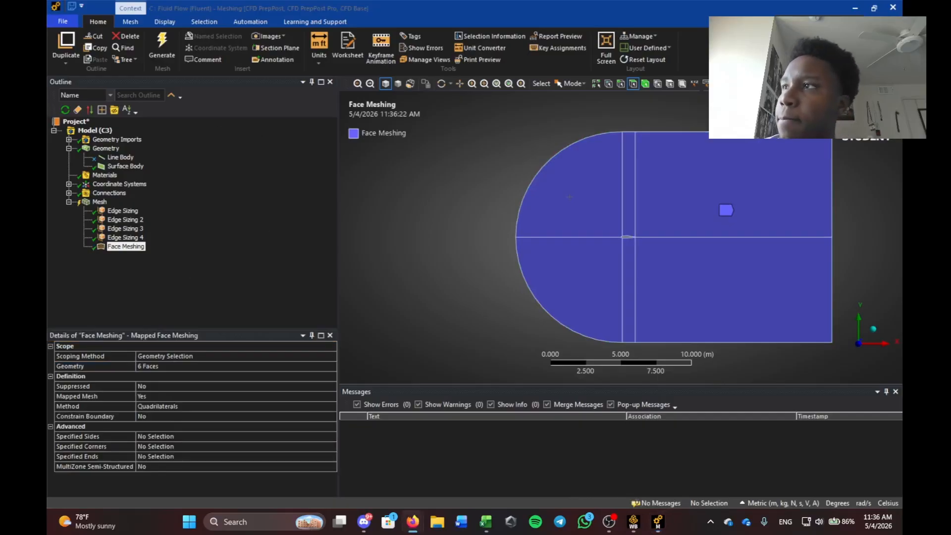
# Generate the mesh and dismiss the mapped-meshing warning.
pyautogui.click(99, 201)
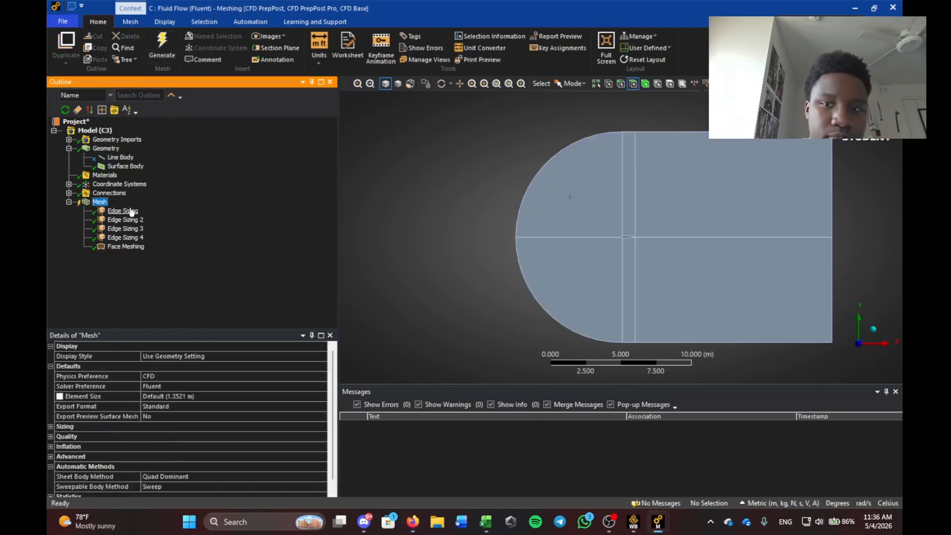
pyautogui.click(126, 246)
pyautogui.click(161, 46)
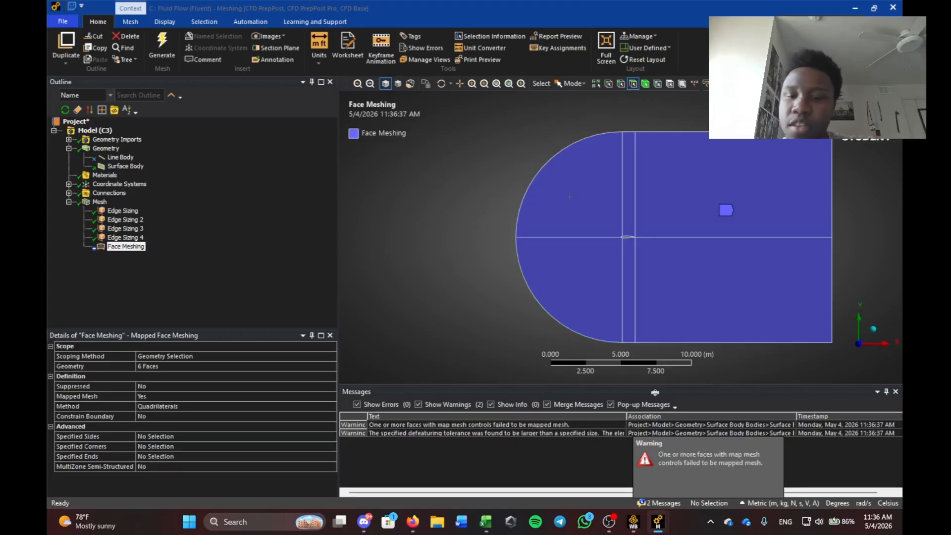
pyautogui.click(768, 470)
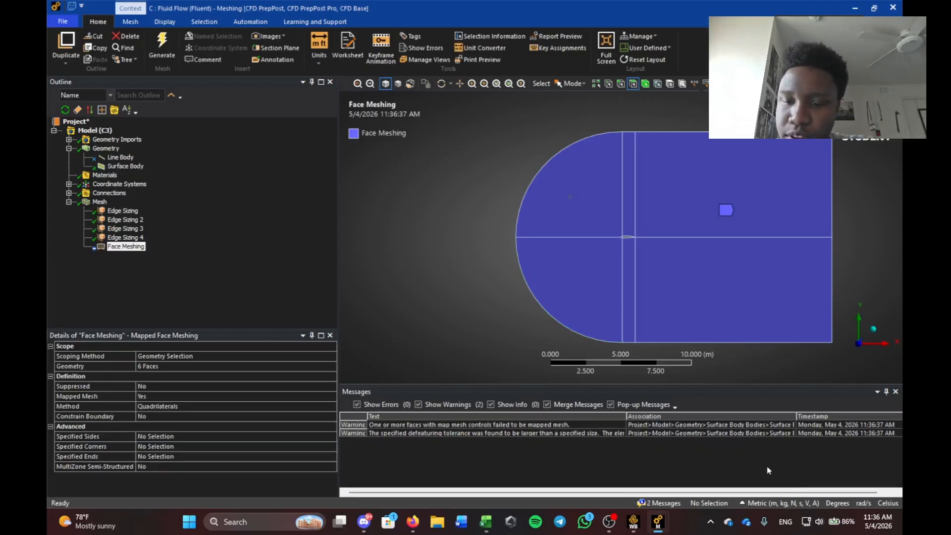
pyautogui.click(99, 202)
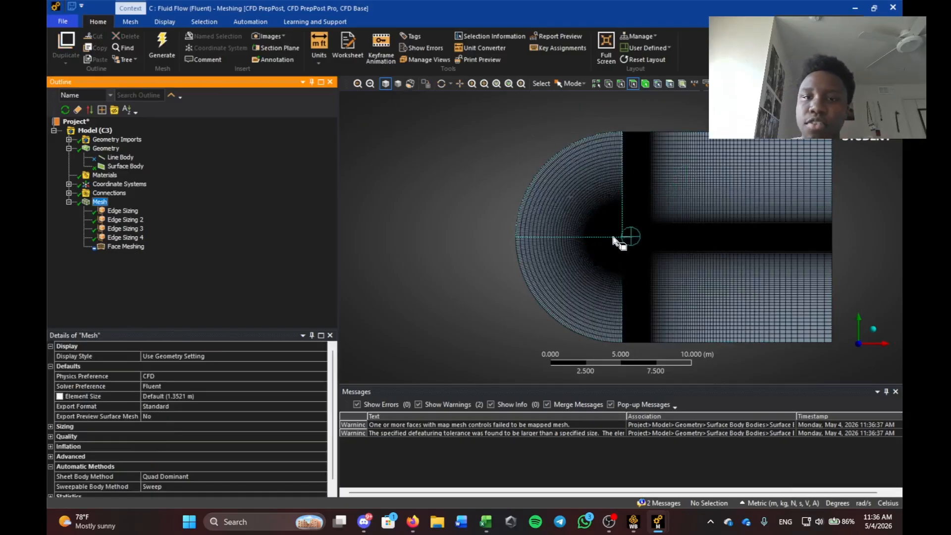
# Zoom into the generated mesh around the airfoil and its leading edge to inspect the cells.
pyautogui.click(125, 246)
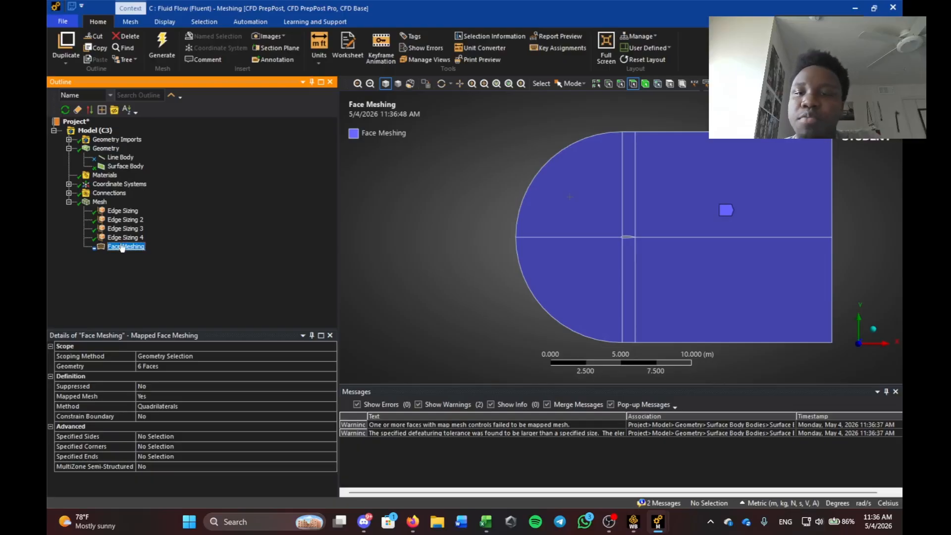
pyautogui.scroll(10, 617, 239)
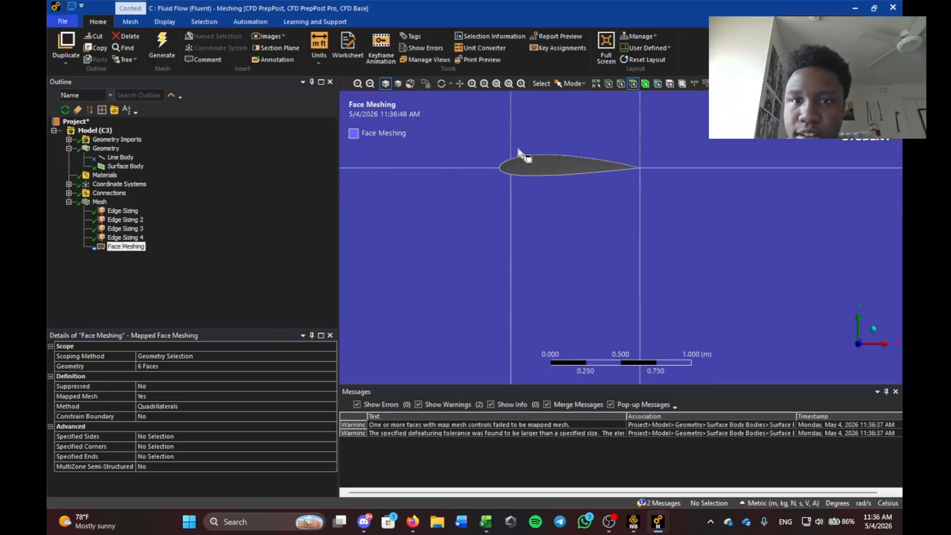
pyautogui.scroll(-5, 560, 198)
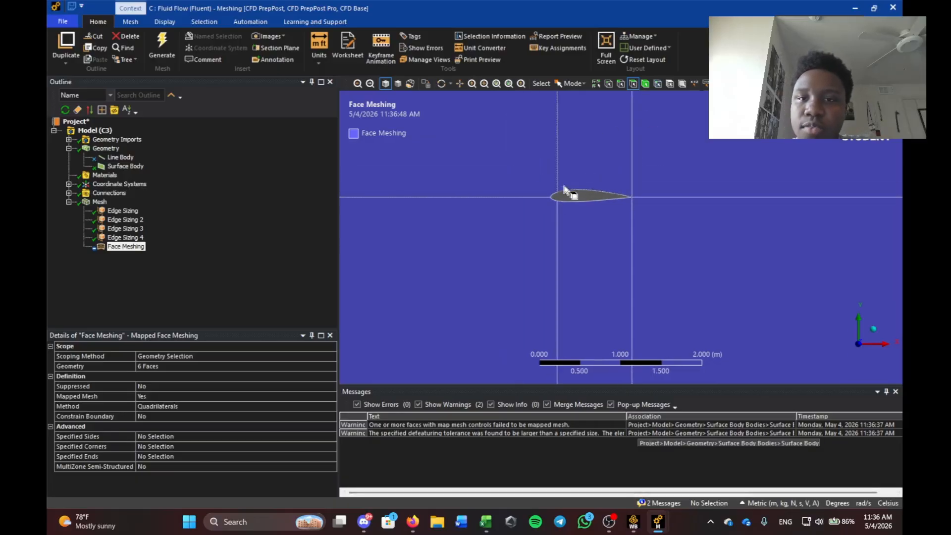
pyautogui.scroll(-6, 609, 188)
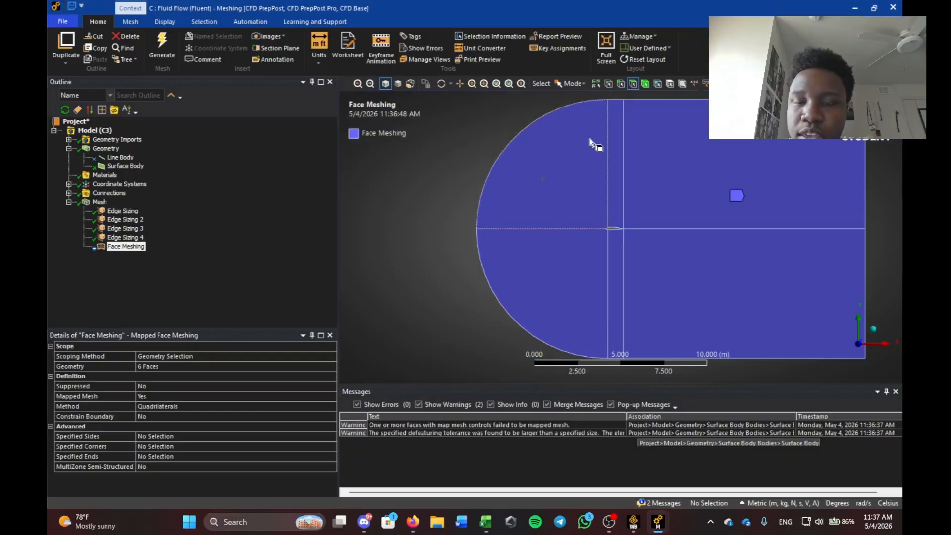
pyautogui.scroll(7, 615, 223)
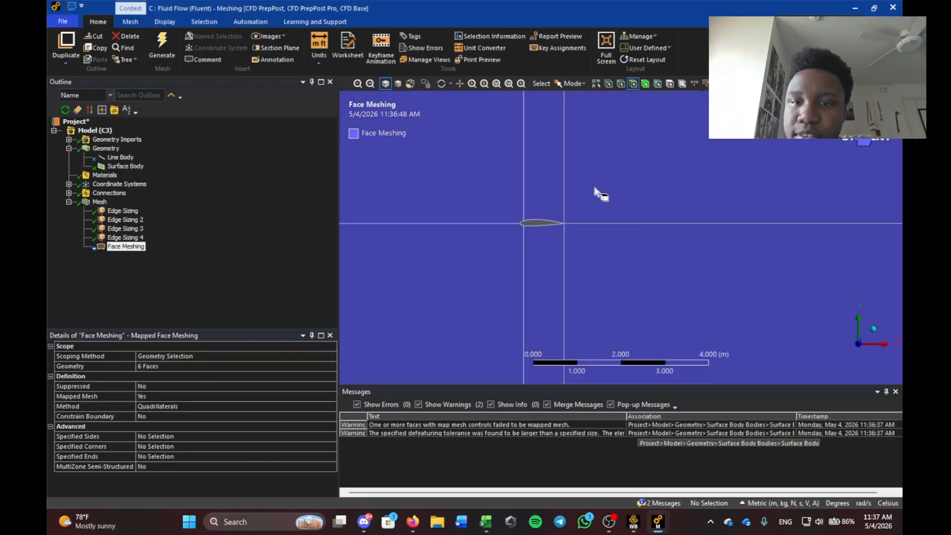
pyautogui.scroll(8, 701, 212)
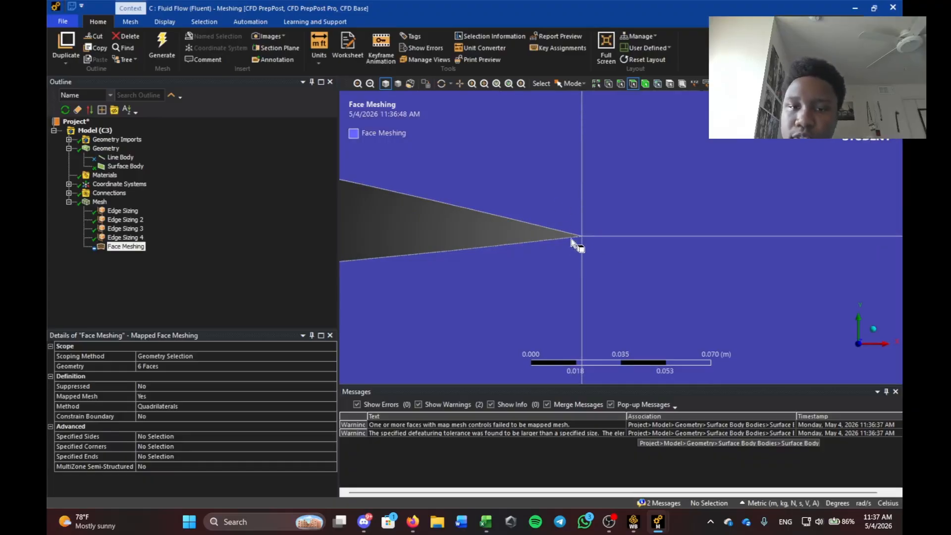
pyautogui.scroll(-1, 542, 260)
pyautogui.scroll(-10, 543, 260)
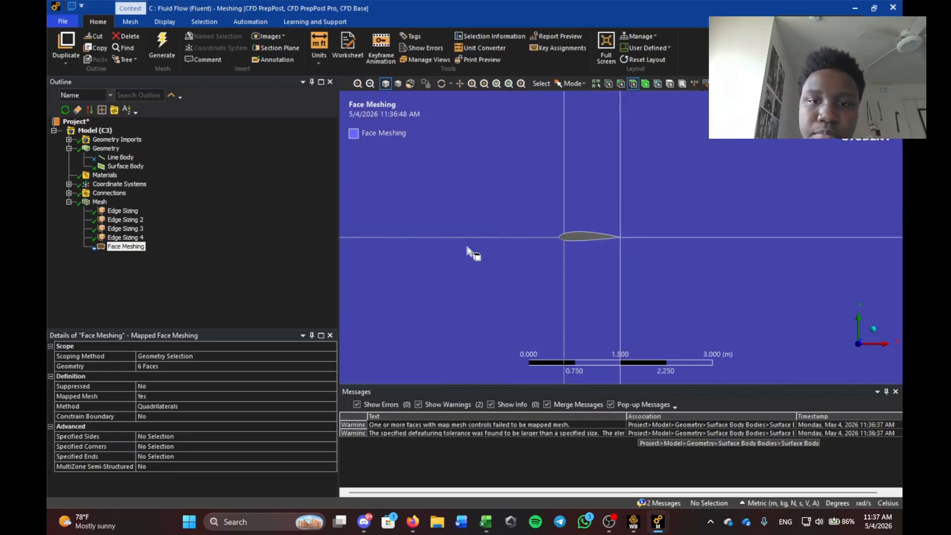
pyautogui.click(100, 202)
pyautogui.scroll(-6, 632, 212)
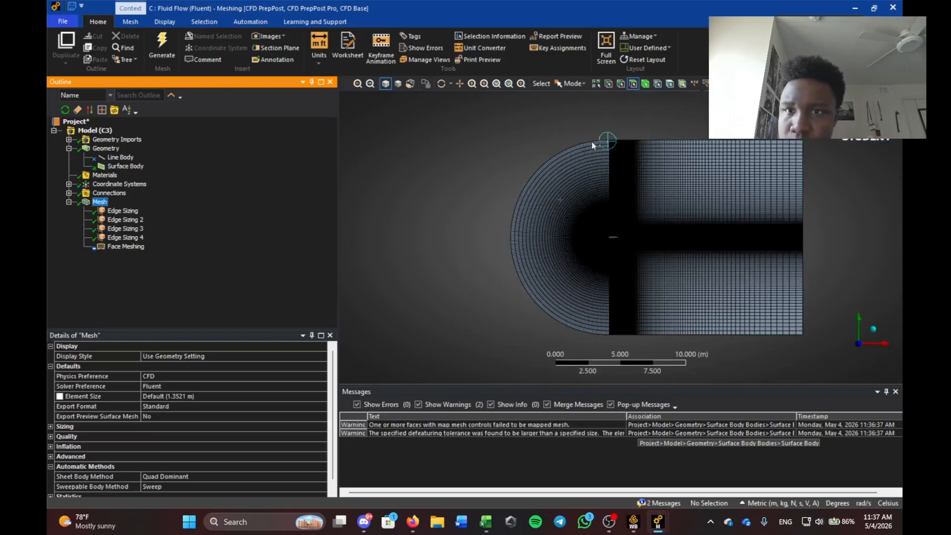
pyautogui.moveTo(823, 123); pyautogui.dragTo(506, 341, button='right')
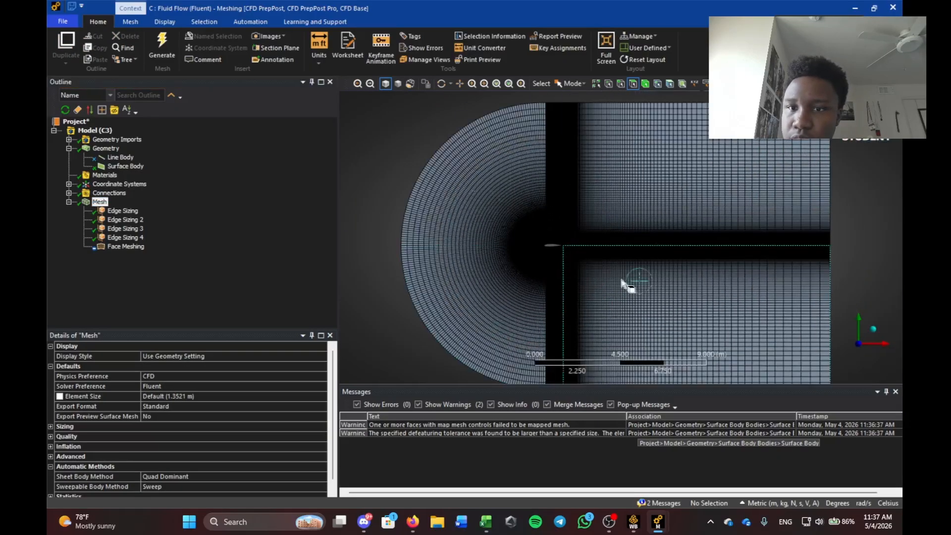
pyautogui.moveTo(563, 217); pyautogui.dragTo(674, 289, button='right')
pyautogui.scroll(-4, 422, 232)
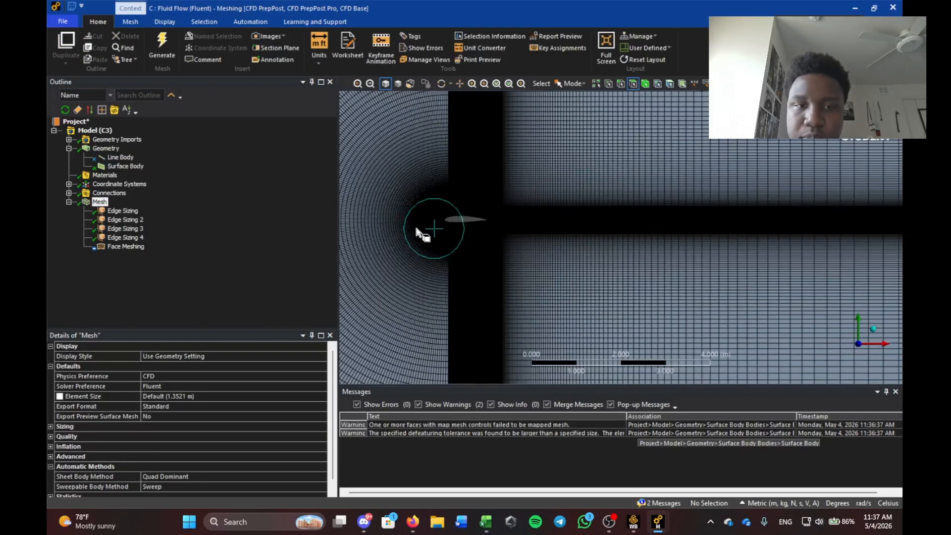
pyautogui.moveTo(580, 286); pyautogui.dragTo(582, 287, button='right')
pyautogui.moveTo(552, 153); pyautogui.dragTo(749, 263, button='right')
pyautogui.moveTo(403, 181); pyautogui.dragTo(563, 276, button='right')
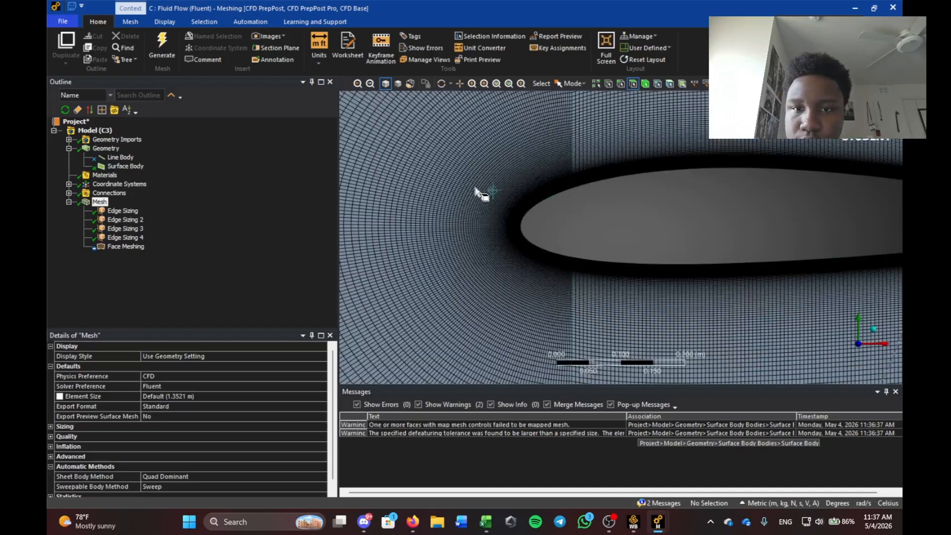
pyautogui.moveTo(475, 183); pyautogui.dragTo(685, 281, button='right')
pyautogui.scroll(-5, 668, 276)
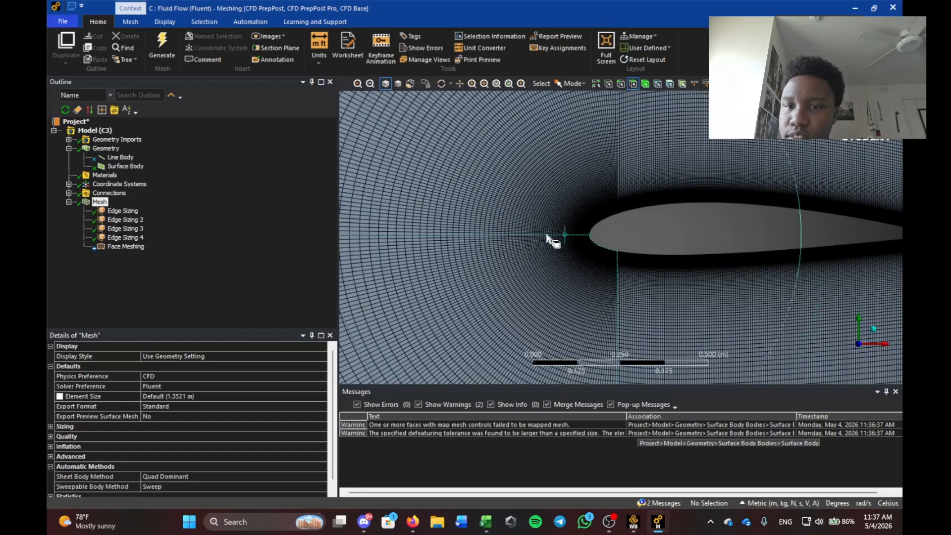
pyautogui.moveTo(552, 240); pyautogui.dragTo(726, 288, button='right')
pyautogui.scroll(-4, 654, 201)
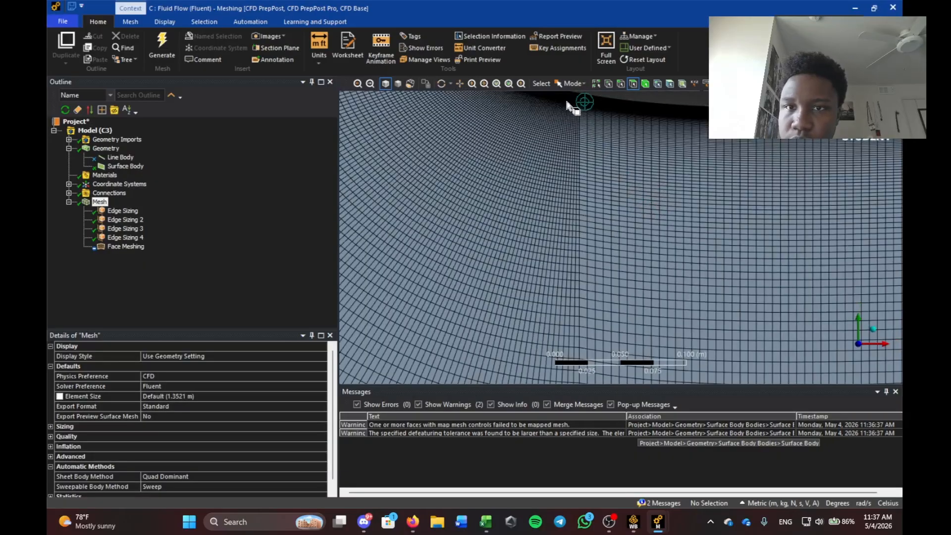
pyautogui.moveTo(562, 99); pyautogui.dragTo(621, 168, button='right')
pyautogui.scroll(-6, 665, 187)
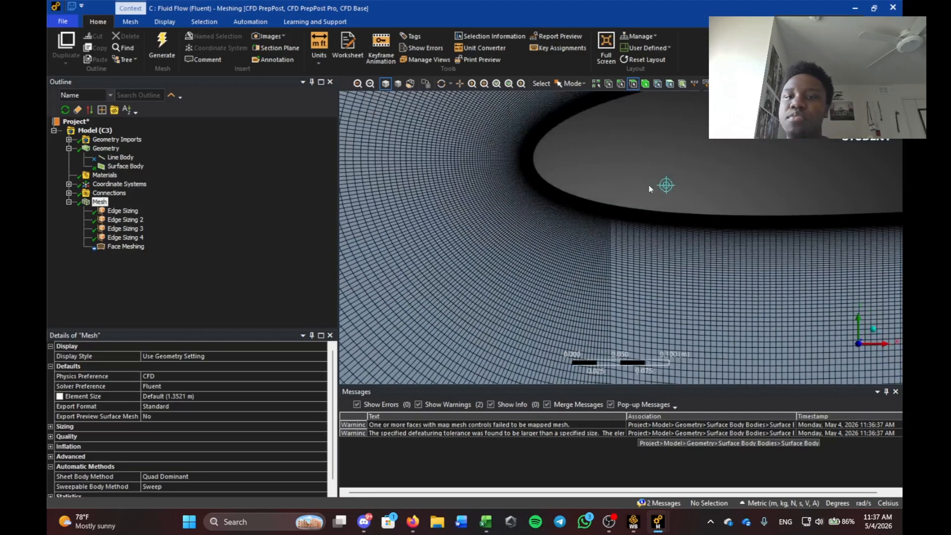
pyautogui.scroll(-5, 757, 228)
pyautogui.moveTo(522, 179); pyautogui.dragTo(703, 283, button='right')
pyautogui.scroll(-4, 708, 273)
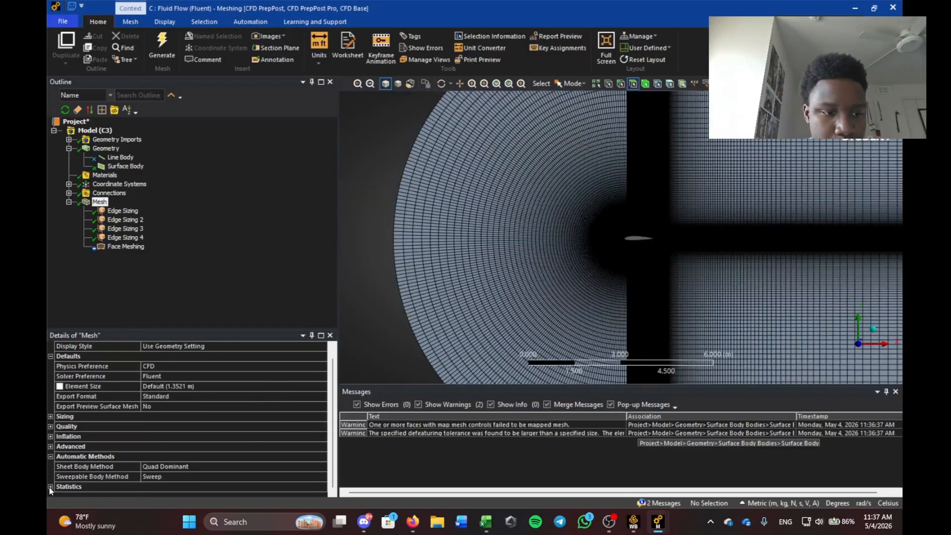
# Regenerate the mesh and read the statistics: 200900 nodes and 200000 elements.
pyautogui.click(50, 496)
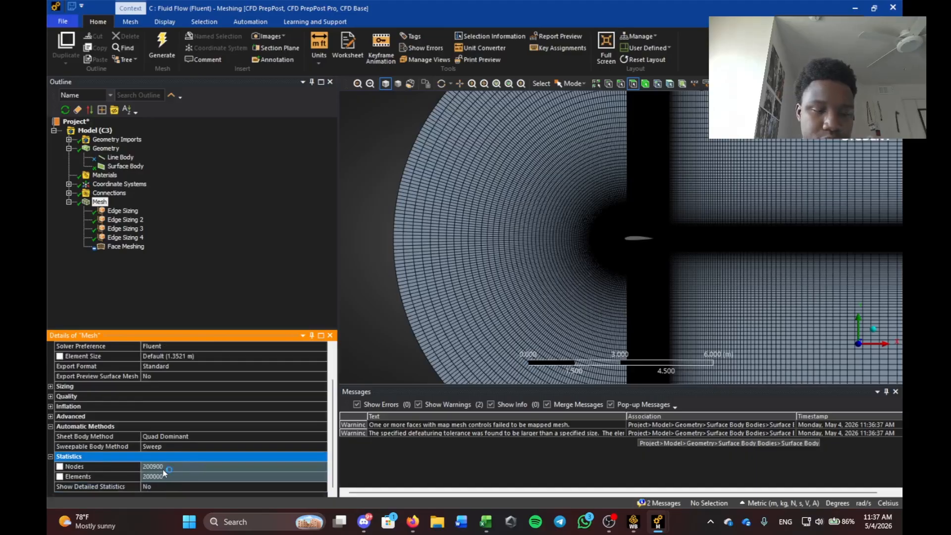
pyautogui.click(166, 284)
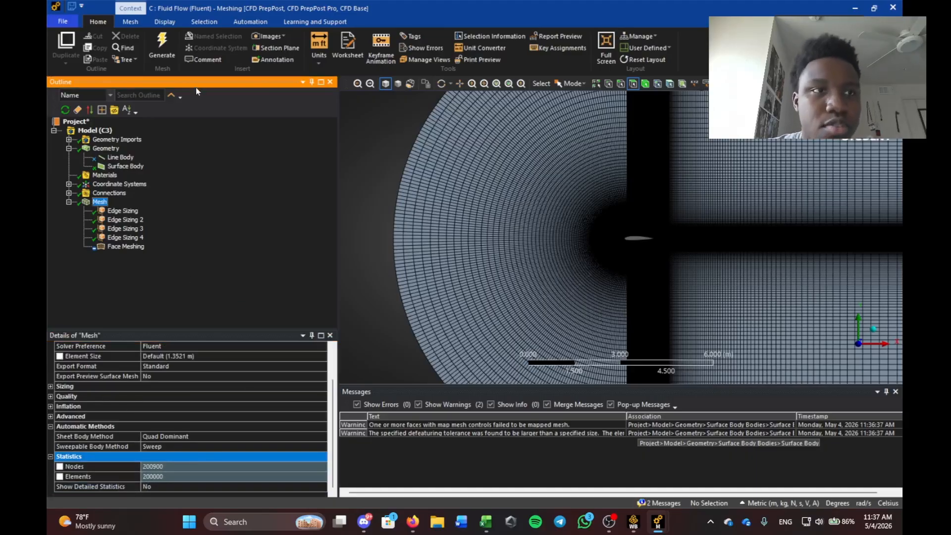
pyautogui.click(162, 48)
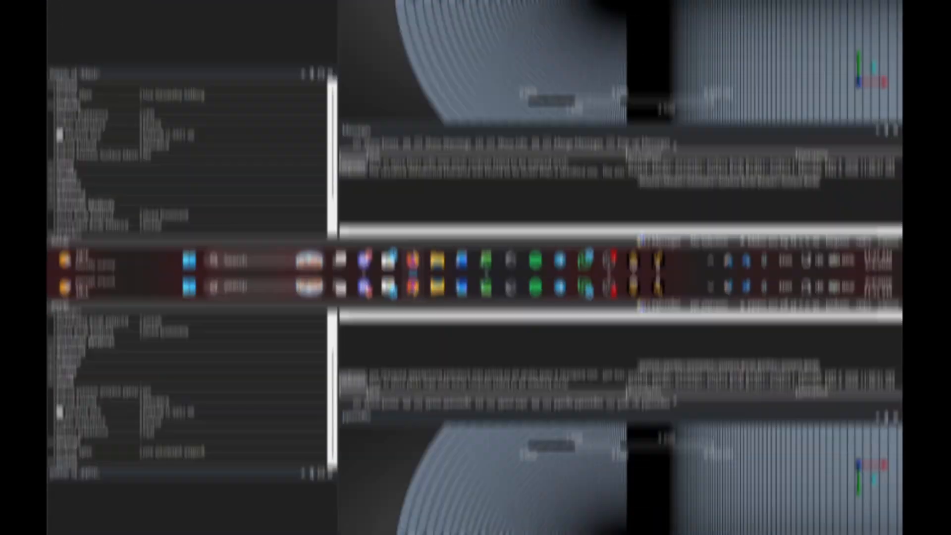
pyautogui.scroll(3, 557, 281)
pyautogui.scroll(-4, 500, 328)
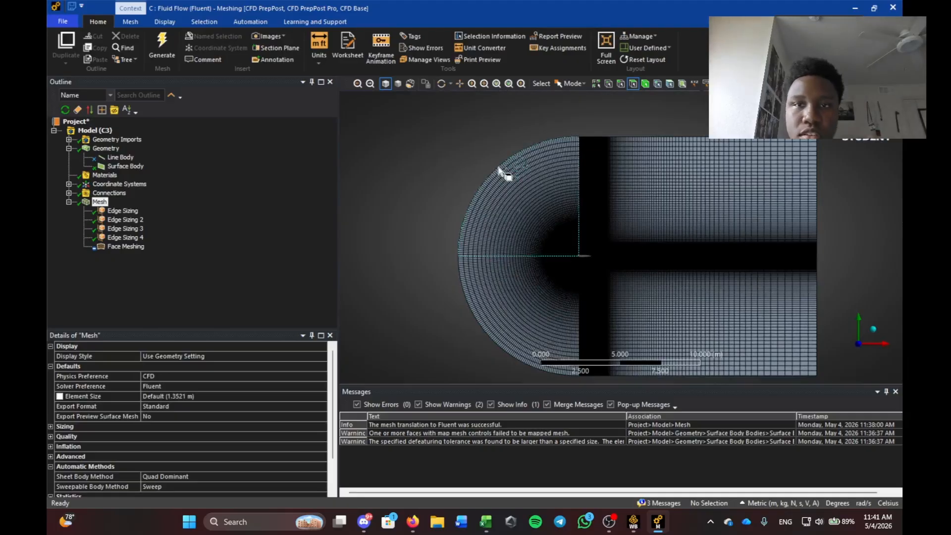
# Select the outer arc, top and bottom boundary edges and name them 'inlet'.
pyautogui.click(620, 85)
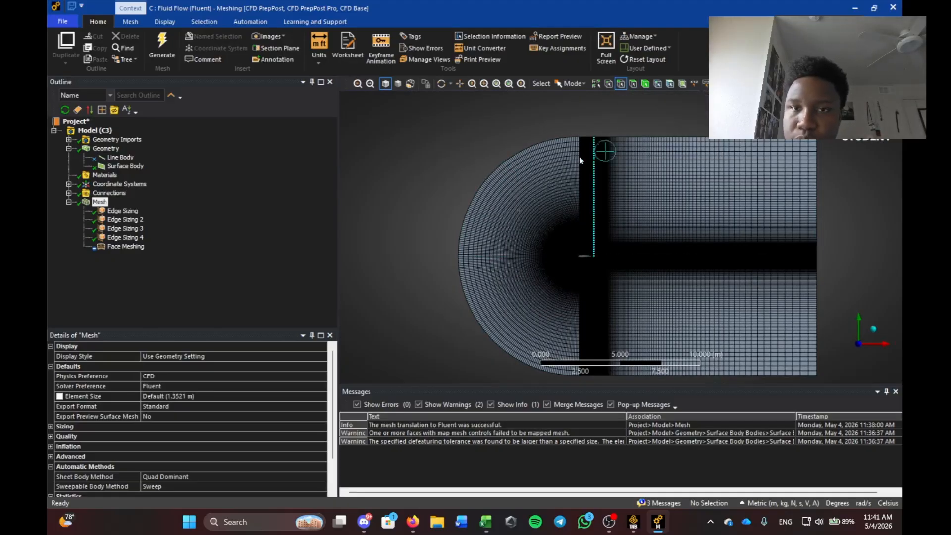
pyautogui.click(499, 168)
pyautogui.keyDown('ctrl'); pyautogui.click(462, 280); pyautogui.keyUp('ctrl')
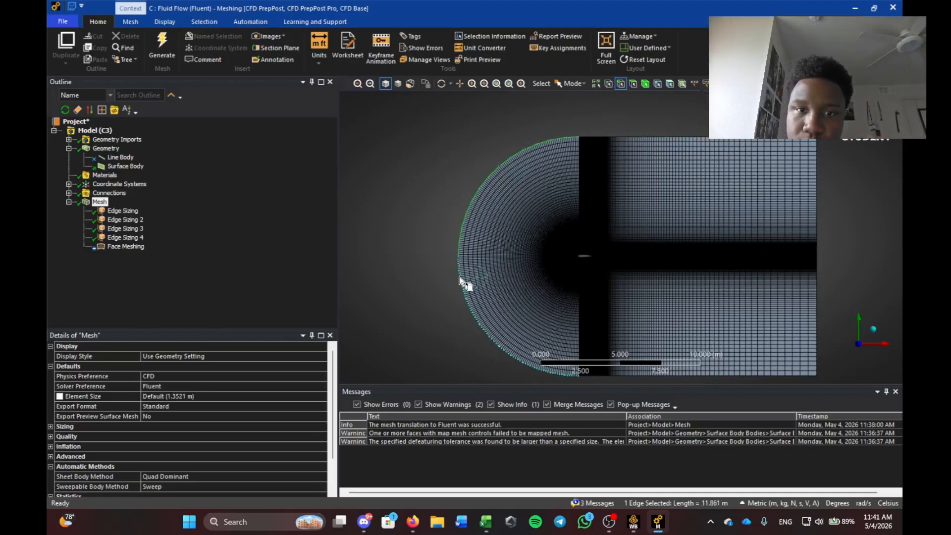
pyautogui.keyDown('ctrl'); pyautogui.click(608, 138); pyautogui.keyUp('ctrl')
pyautogui.scroll(-3, 615, 342)
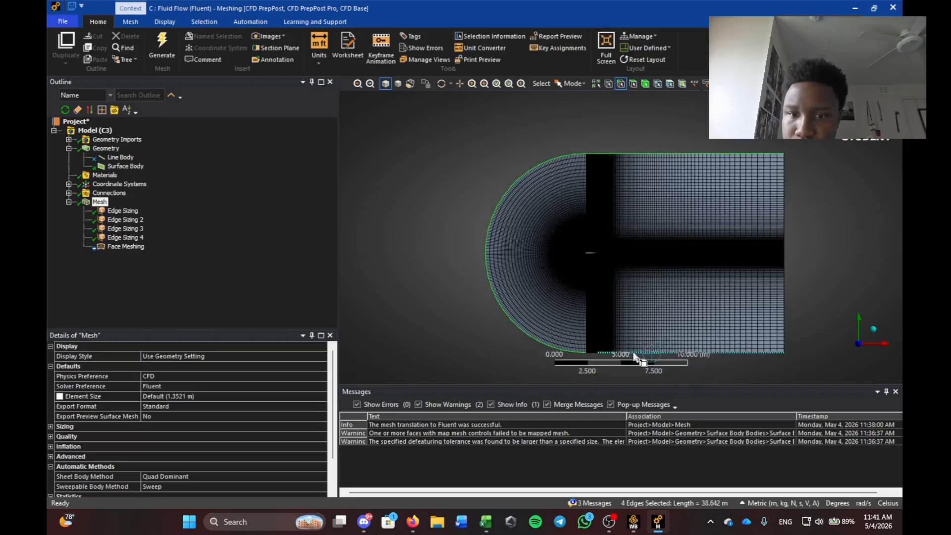
pyautogui.keyDown('ctrl'); pyautogui.click(595, 335); pyautogui.keyUp('ctrl')
pyautogui.keyDown('ctrl'); pyautogui.click(598, 335); pyautogui.keyUp('ctrl')
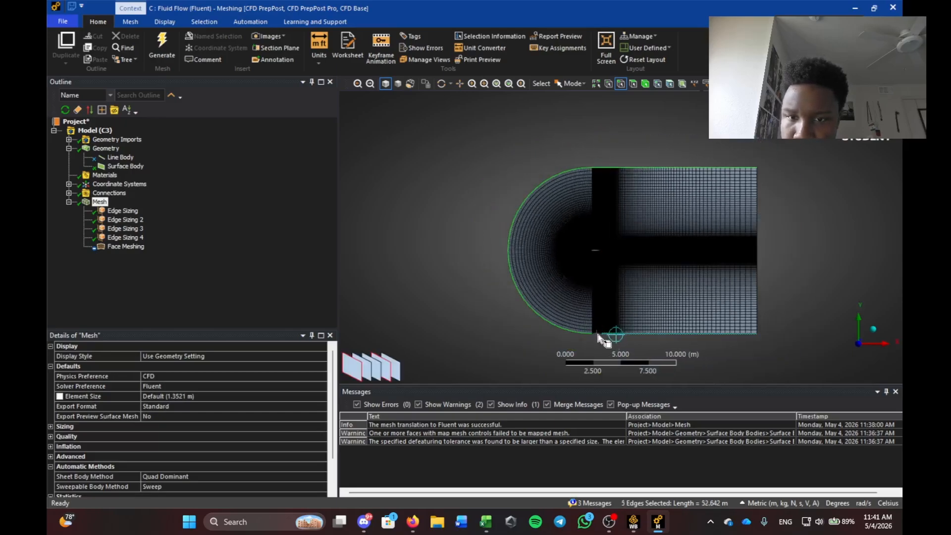
pyautogui.keyDown('ctrl'); pyautogui.click(595, 334); pyautogui.keyUp('ctrl')
pyautogui.scroll(2, 588, 276)
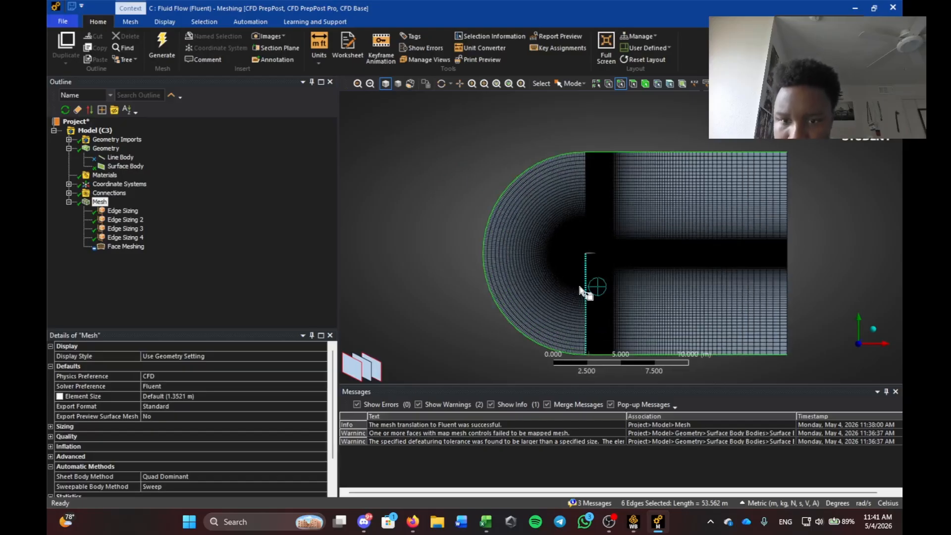
pyautogui.press('n')
pyautogui.press('BackSpace')
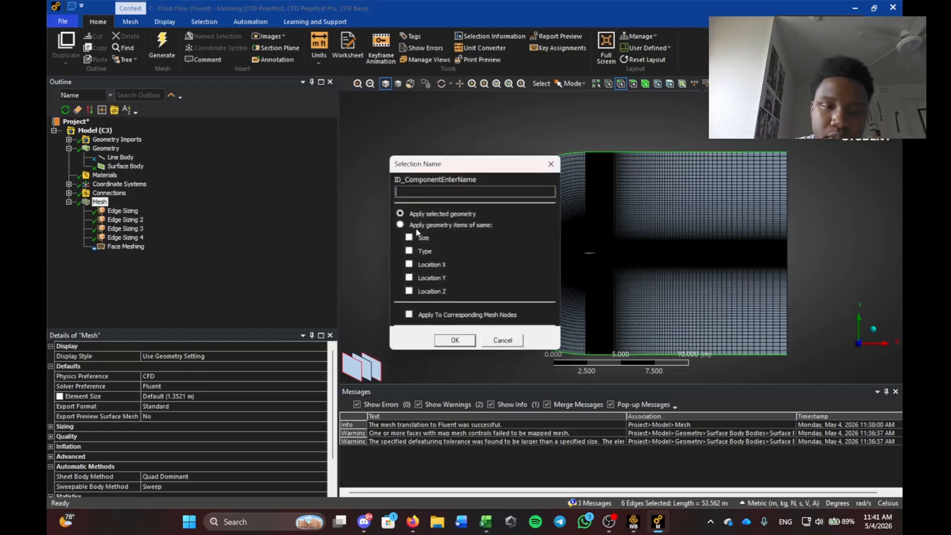
pyautogui.write('inlet')
pyautogui.press('Return')
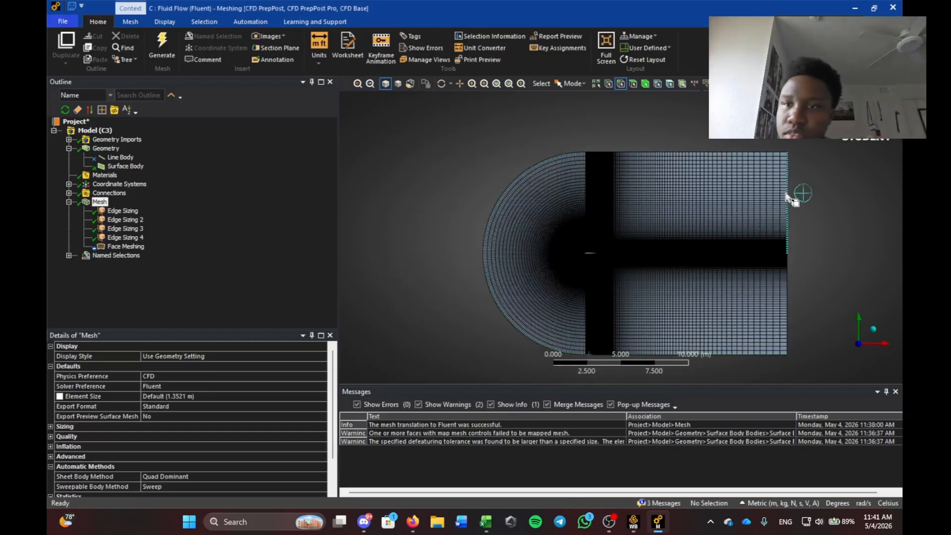
# Name the two right-side boundary edges 'outlet'.
pyautogui.click(789, 187)
pyautogui.keyDown('ctrl'); pyautogui.click(787, 269); pyautogui.keyUp('ctrl')
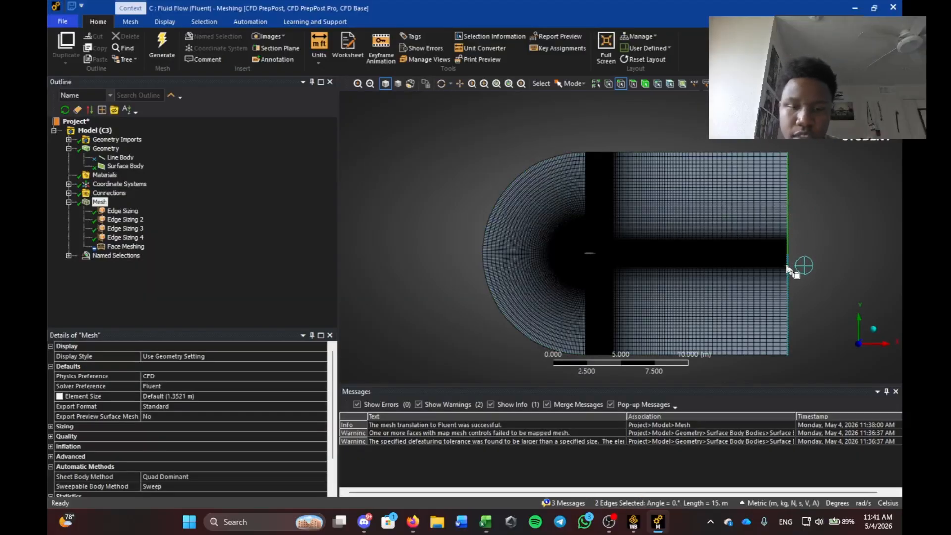
pyautogui.write('no')
pyautogui.write('utlet')
pyautogui.press('Return')
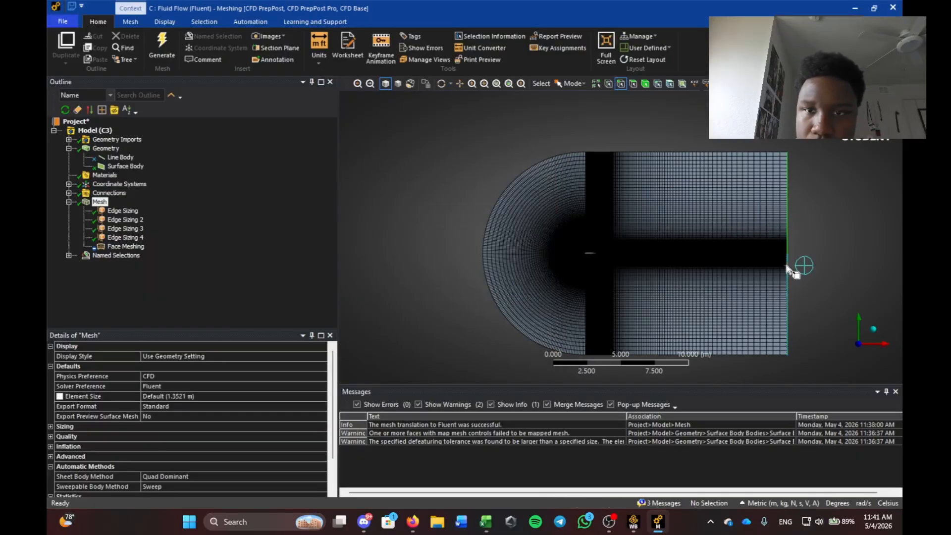
# Select the airfoil's upper, lower and nose edges and name them 'air'.
pyautogui.scroll(10, 583, 266)
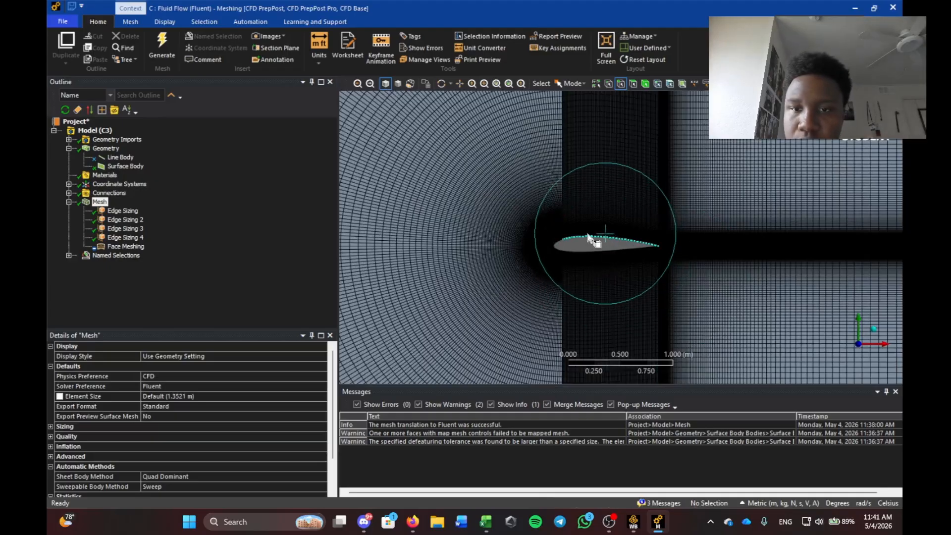
pyautogui.click(556, 247)
pyautogui.keyDown('ctrl'); pyautogui.click(559, 254); pyautogui.keyUp('ctrl')
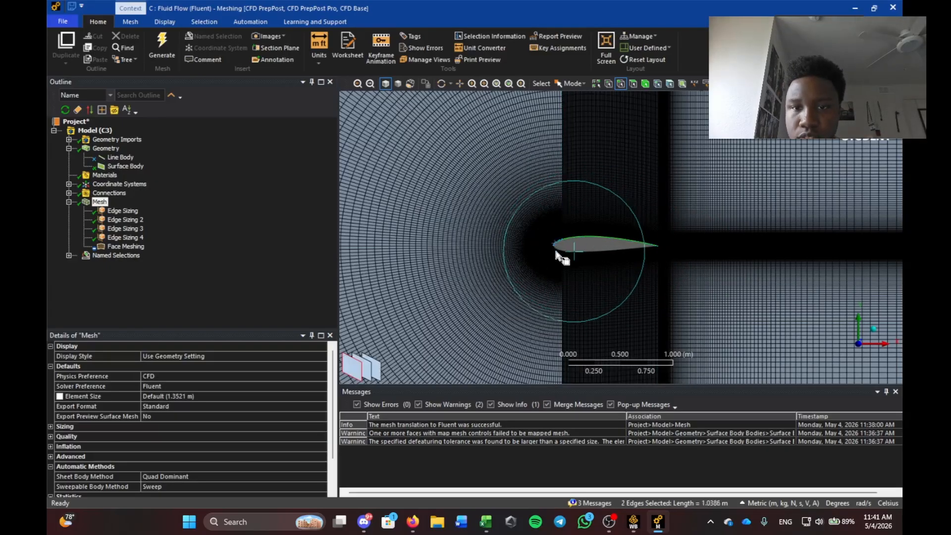
pyautogui.moveTo(536, 227); pyautogui.dragTo(614, 302, button='right')
pyautogui.keyDown('ctrl'); pyautogui.click(554, 176); pyautogui.keyUp('ctrl')
pyautogui.write('n')
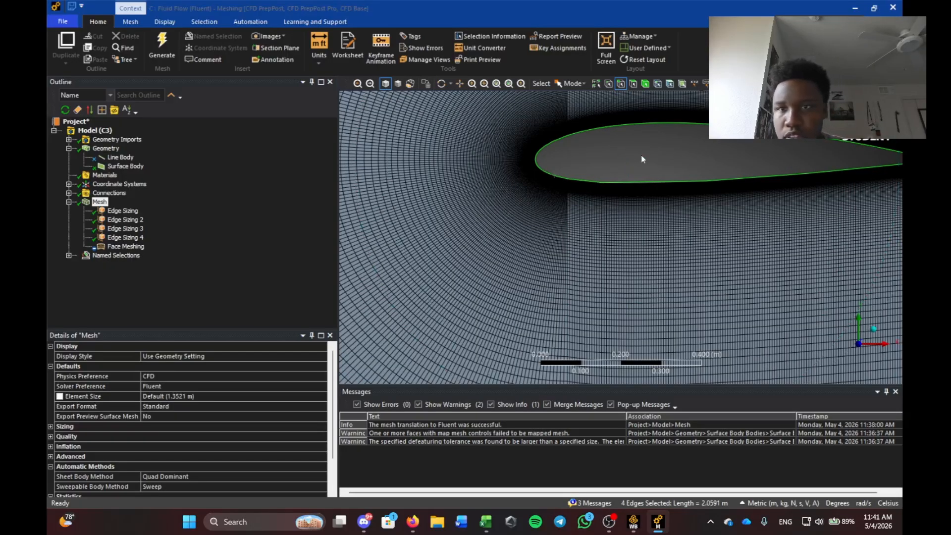
pyautogui.write('airfoil')
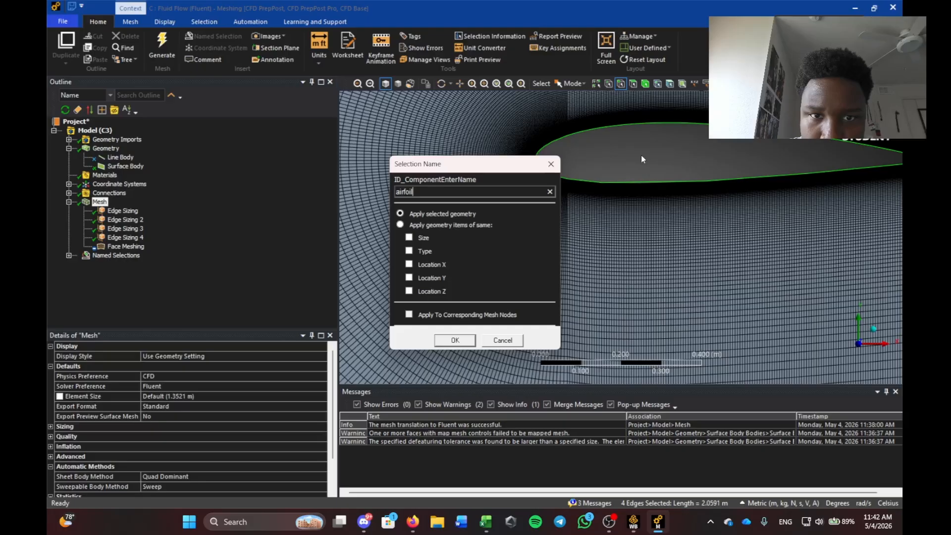
pyautogui.press('Return')
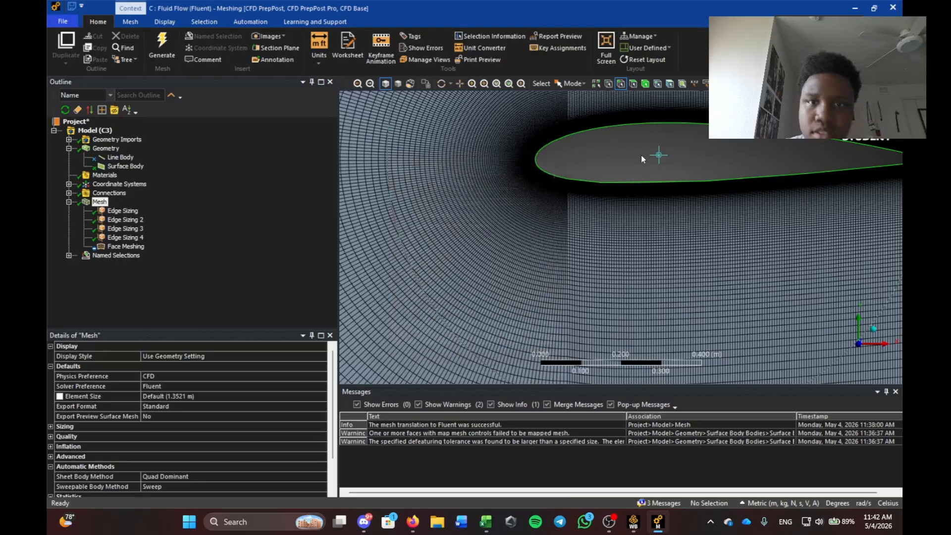
# Check the Named Selections list for inlet, outlet and airfoil, then return to Workbench.
pyautogui.scroll(-8, 569, 195)
pyautogui.scroll(-3, 549, 219)
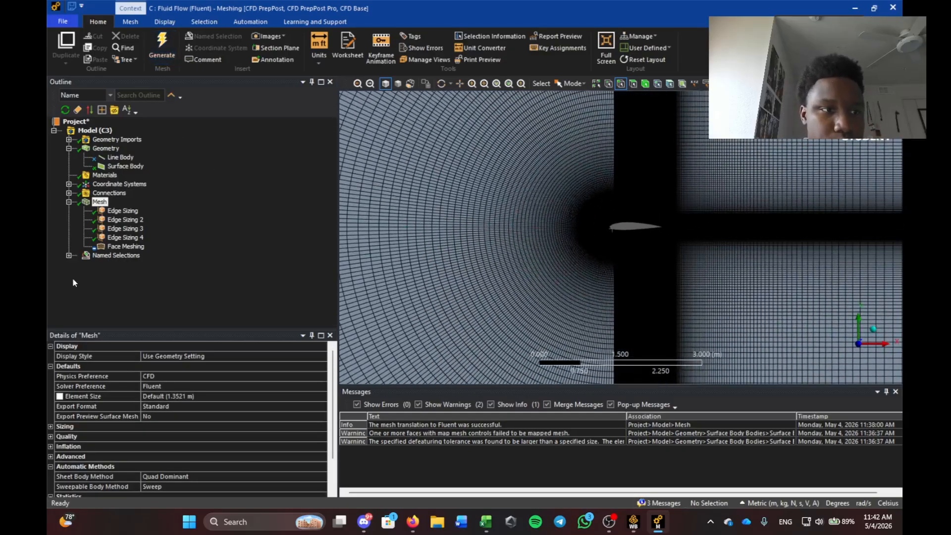
pyautogui.click(69, 255)
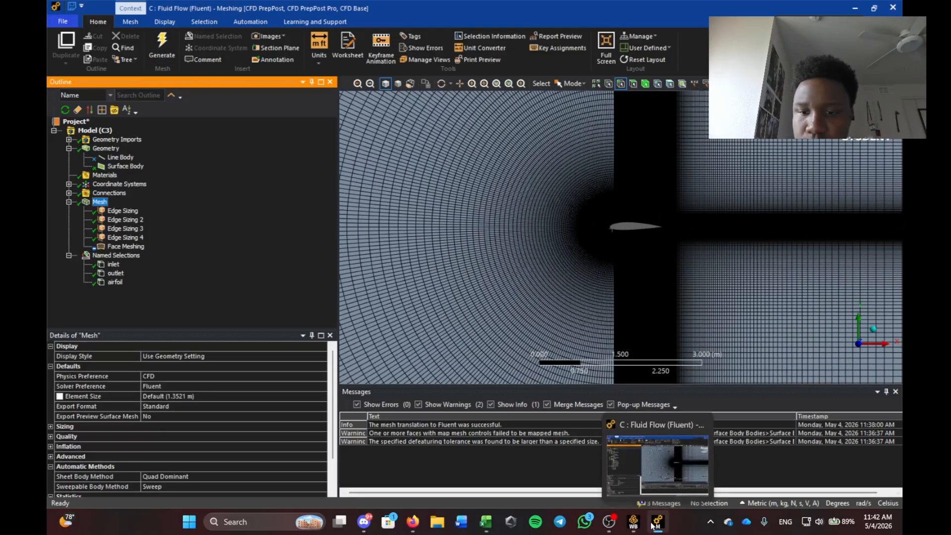
pyautogui.click(634, 522)
# Update system C's Mesh component.
pyautogui.click(258, 363)
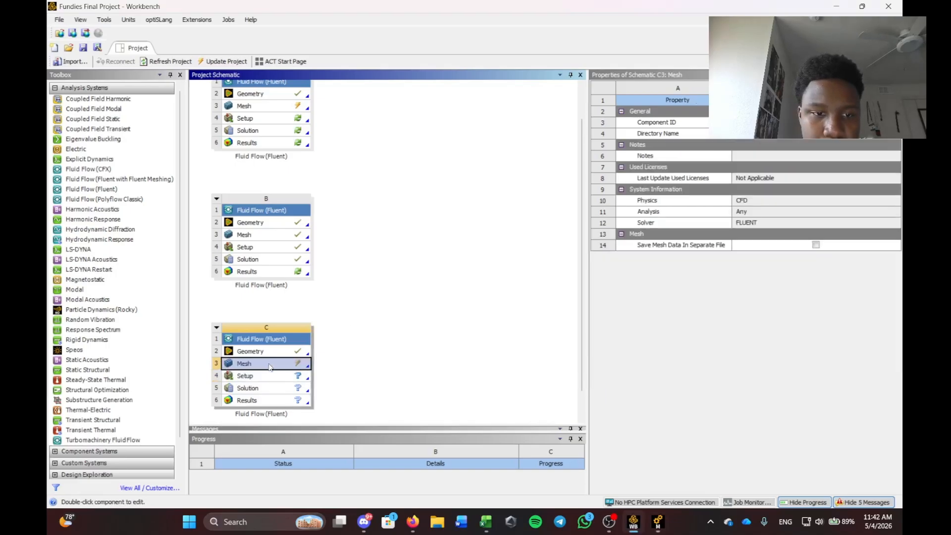
pyautogui.rightClick(258, 363)
pyautogui.click(297, 397)
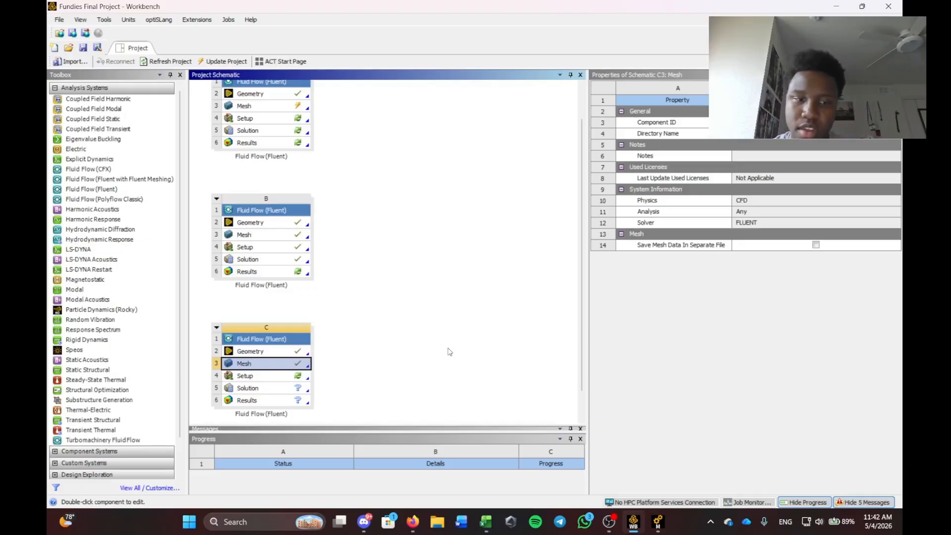
# Edit system C's Setup, load the new mesh, and launch Fluent in double precision on 4 processes.
pyautogui.click(276, 375)
pyautogui.rightClick(275, 376)
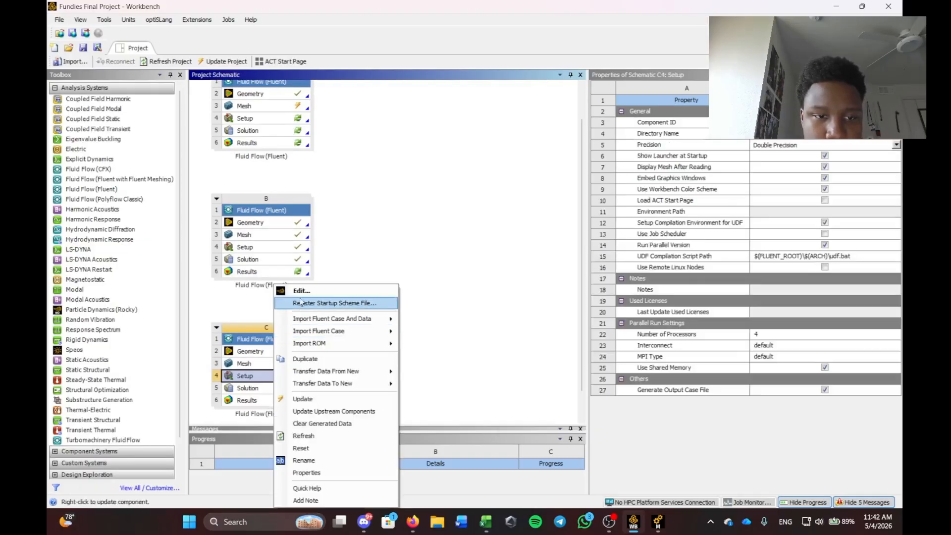
pyautogui.click(383, 300)
pyautogui.click(471, 299)
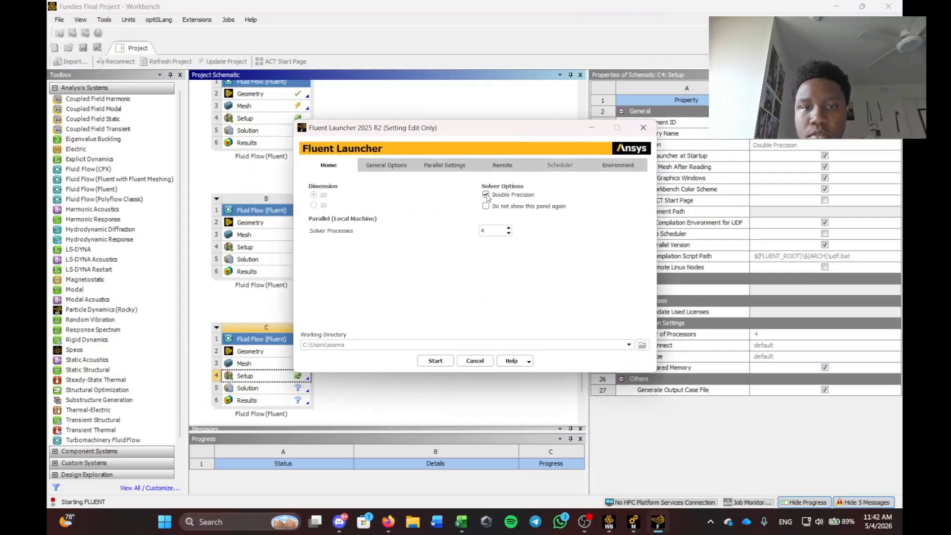
pyautogui.click(435, 361)
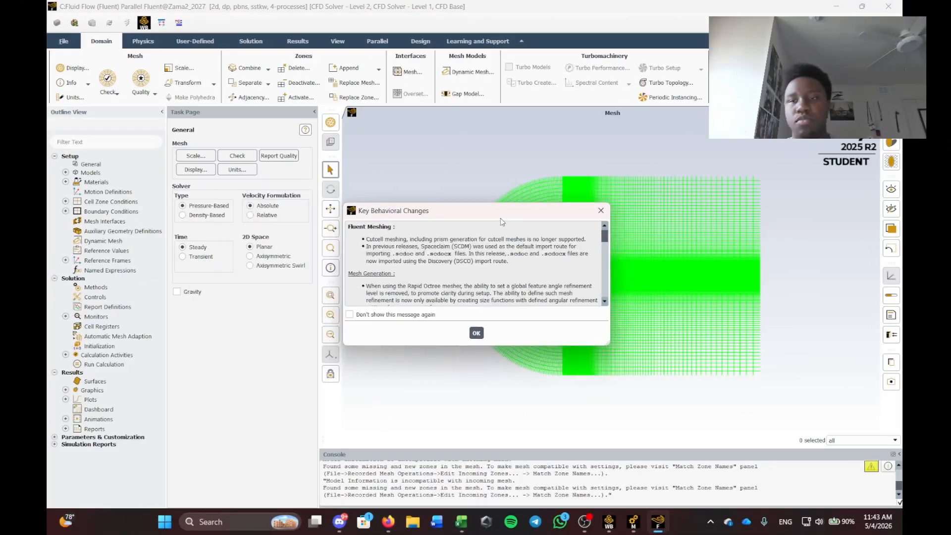
# Dismiss the behavioral changes notice and confirm the Viscous model is SST k-omega without changes.
pyautogui.click(405, 334)
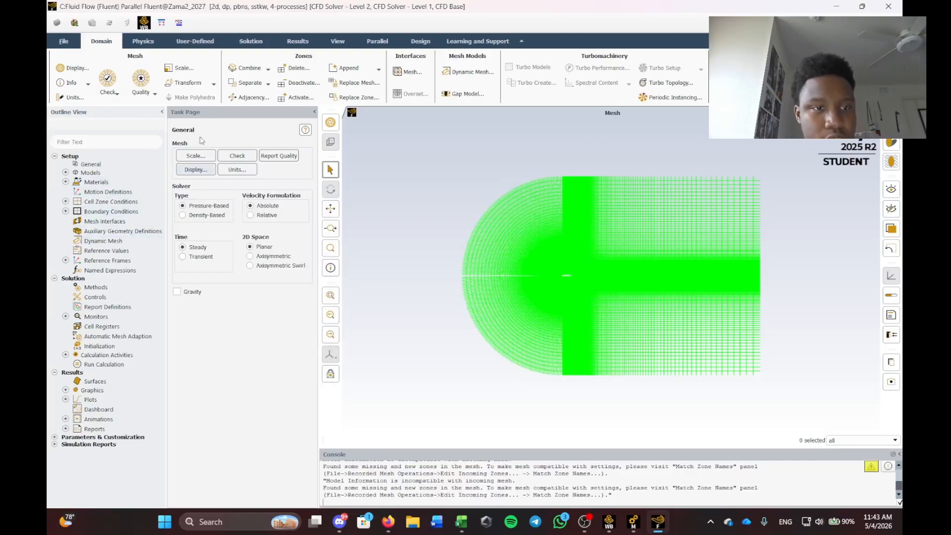
pyautogui.click(65, 172)
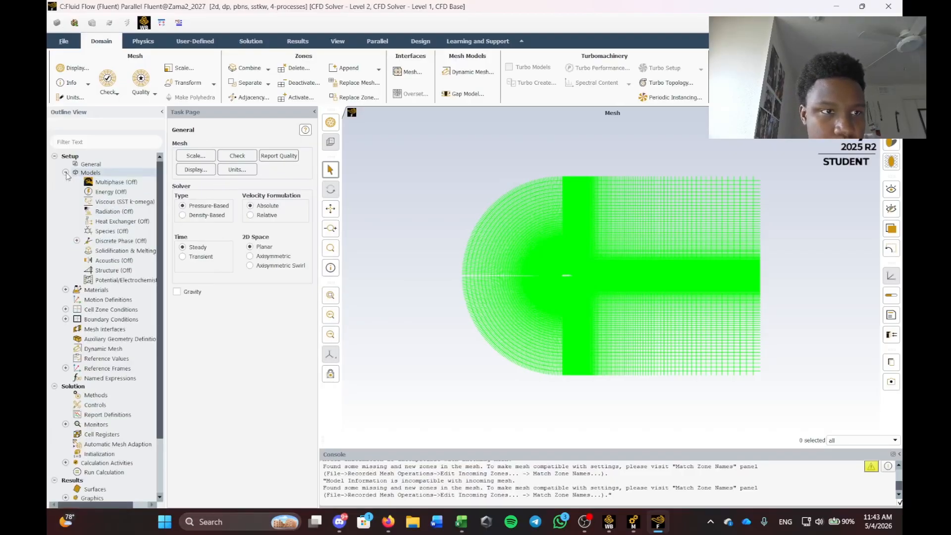
pyautogui.doubleClick(125, 200)
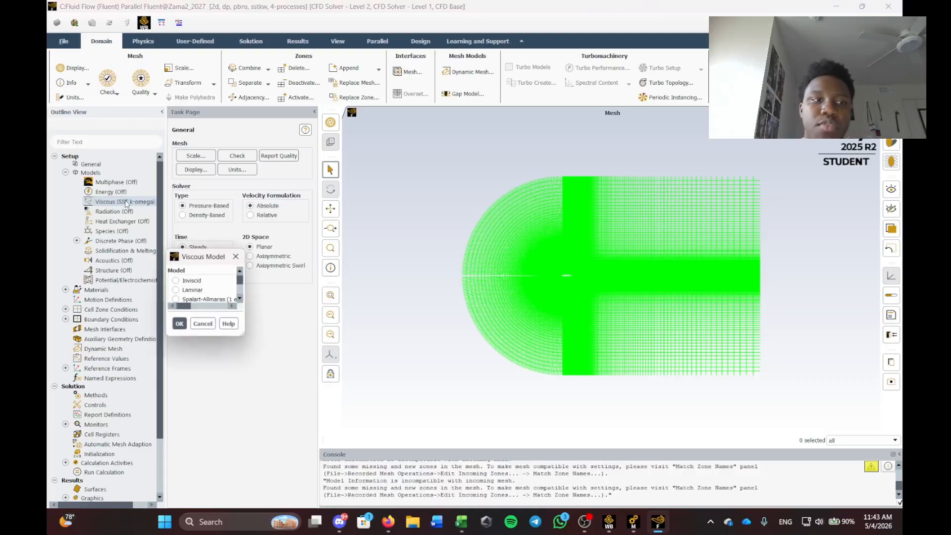
pyautogui.moveTo(425, 113); pyautogui.dragTo(438, 128)
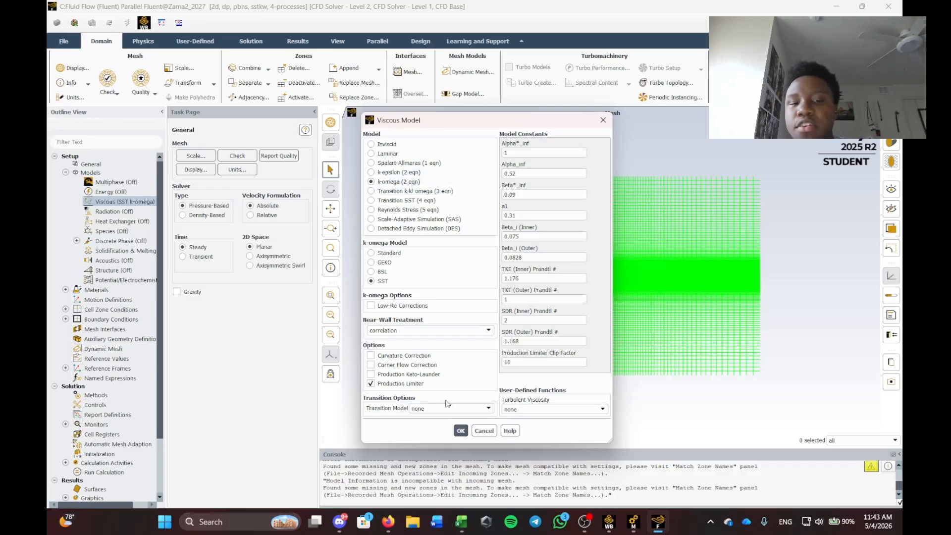
pyautogui.click(484, 430)
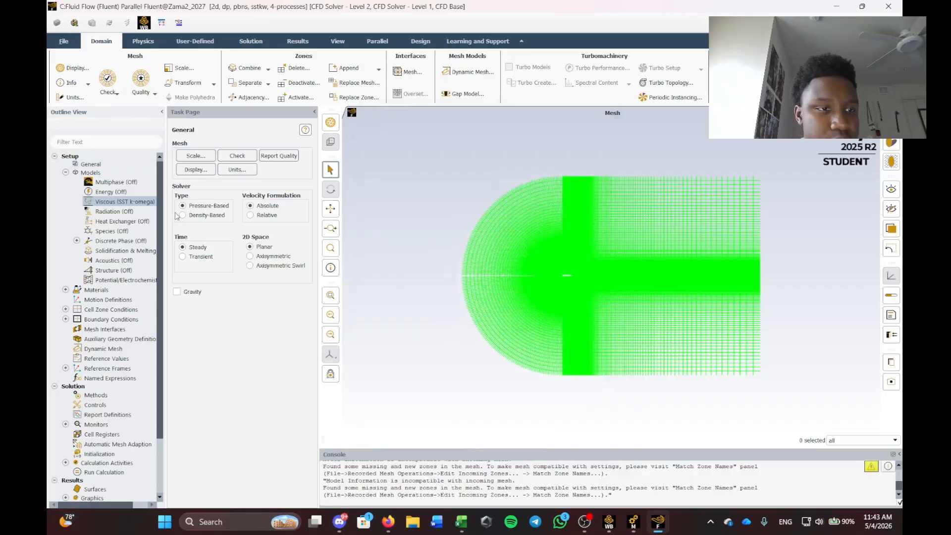
# Open air's material properties and compare them with the assignment's required values, such as viscosity 1.8.
pyautogui.click(65, 172)
pyautogui.click(65, 182)
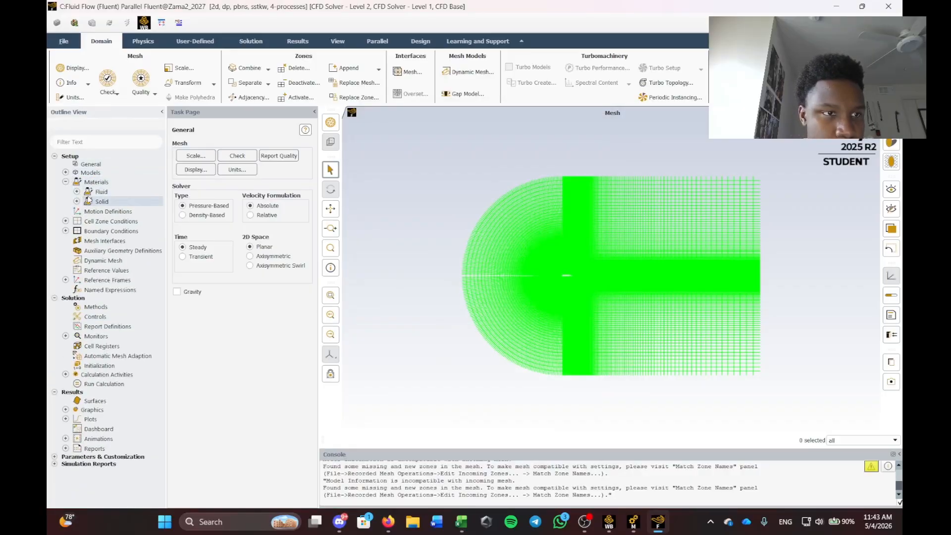
pyautogui.click(77, 192)
pyautogui.doubleClick(103, 203)
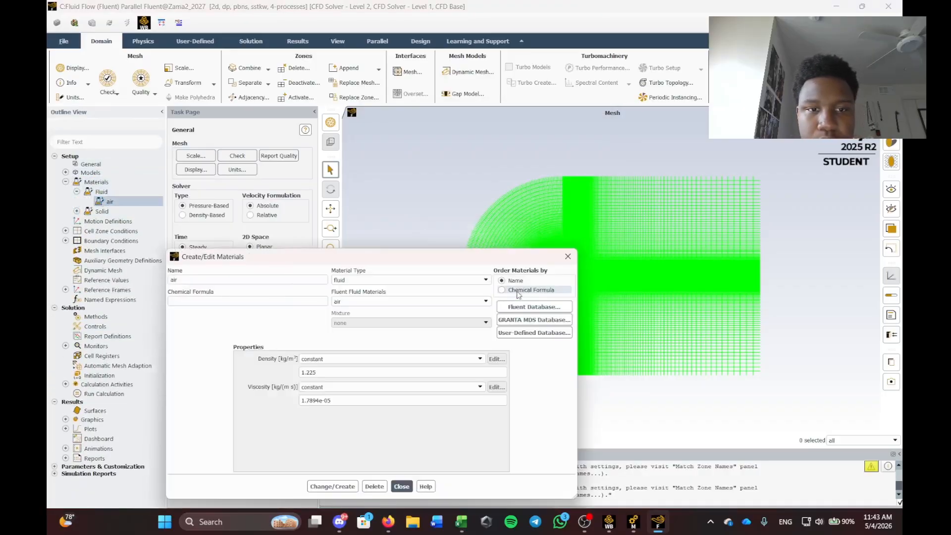
pyautogui.moveTo(416, 258); pyautogui.dragTo(487, 190)
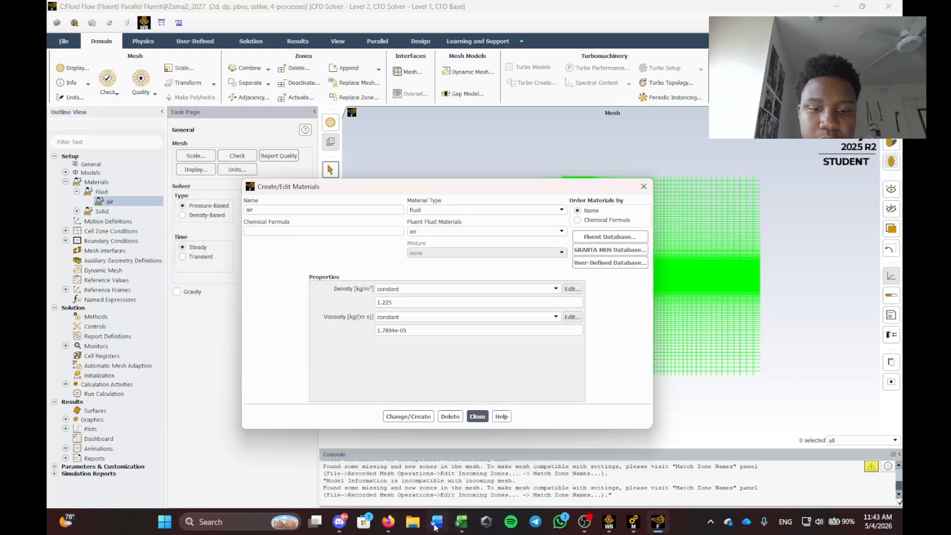
pyautogui.moveTo(388, 522)
pyautogui.click(429, 491)
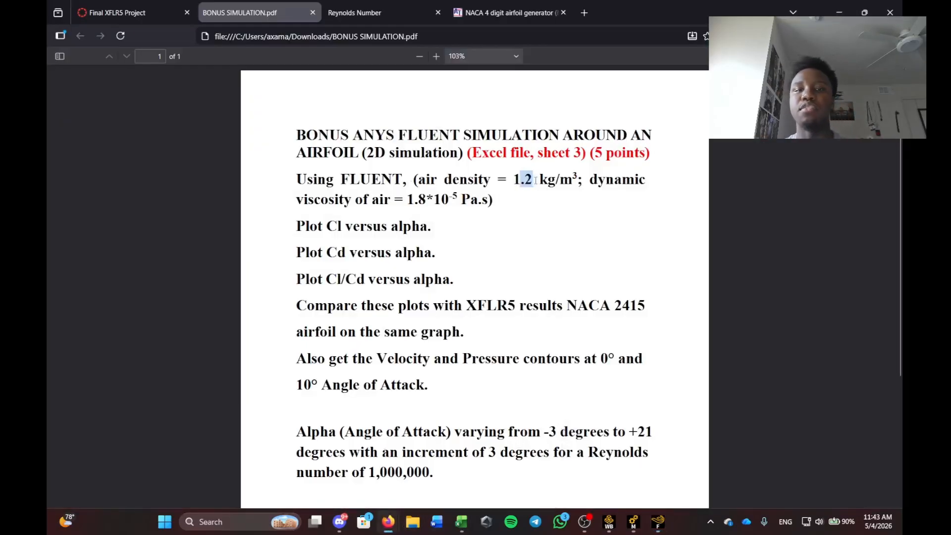
pyautogui.doubleClick(616, 179)
pyautogui.moveTo(403, 199); pyautogui.dragTo(430, 198)
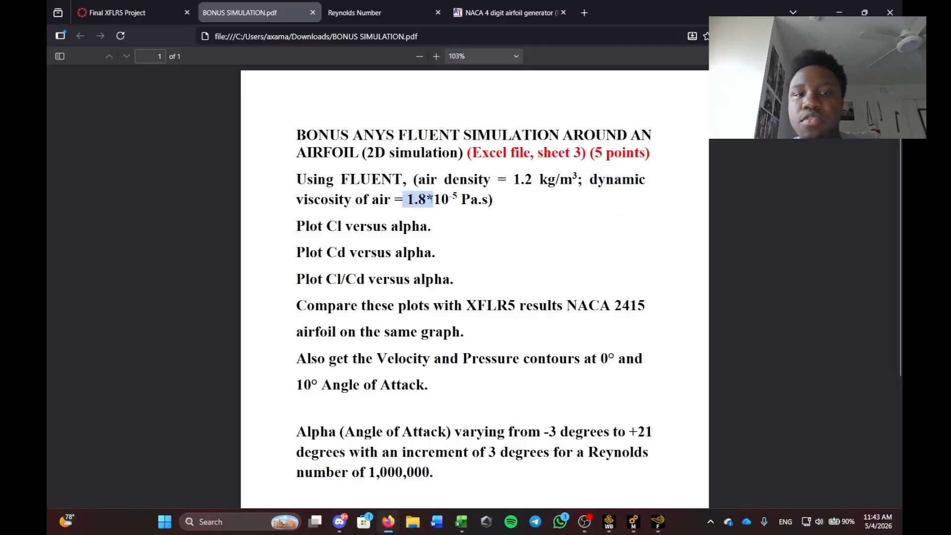
pyautogui.hotkey('alt', 'Tab')
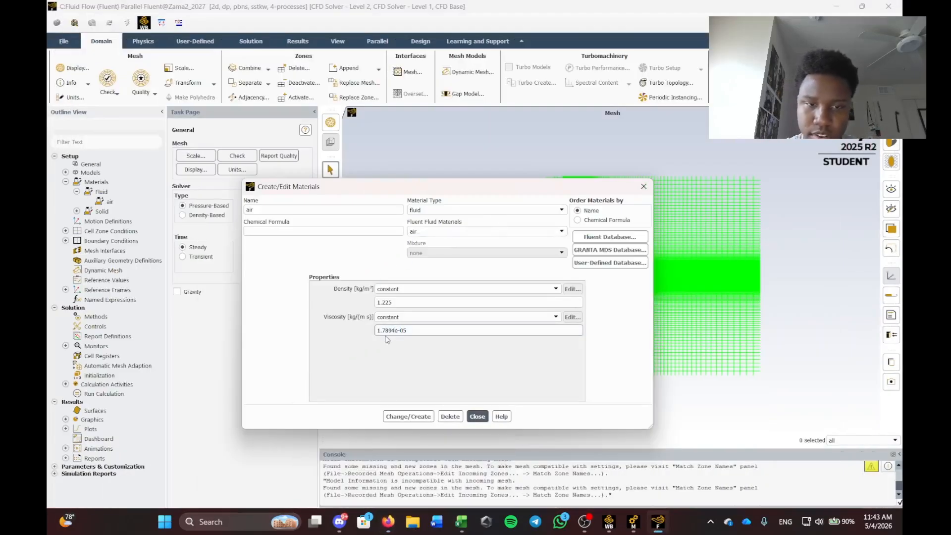
# Change air's viscosity to 1.8e-05 and density to 1.2 kg/m³, apply, and close the editor.
pyautogui.write('8')
pyautogui.click(397, 304)
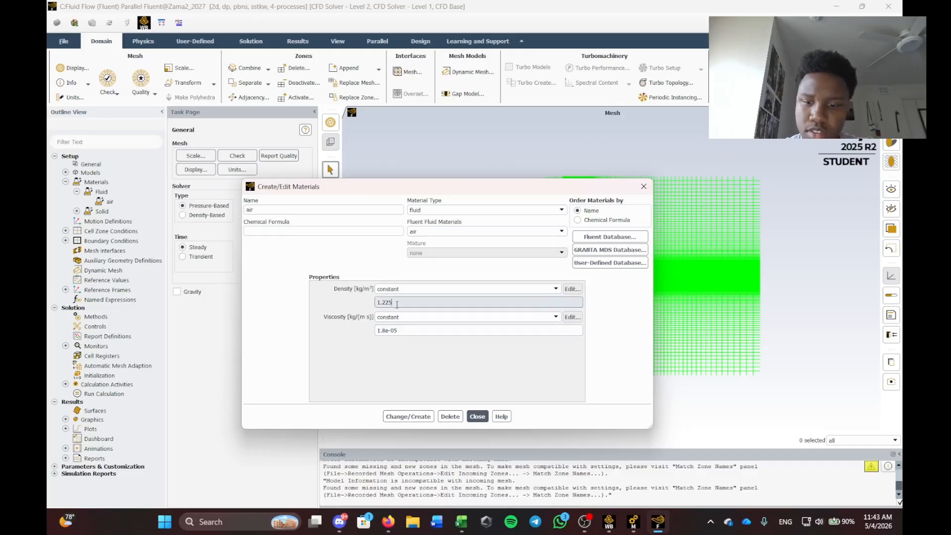
pyautogui.click(408, 416)
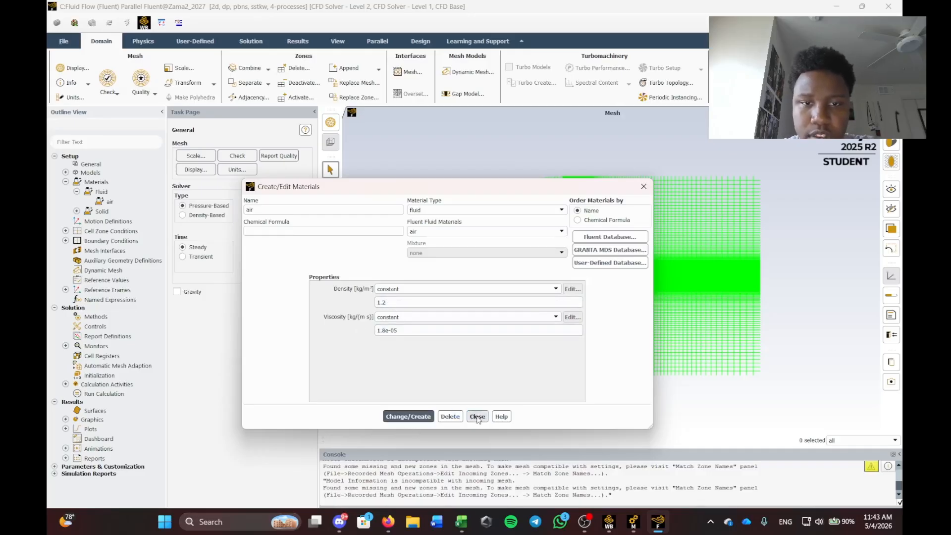
pyautogui.click(477, 416)
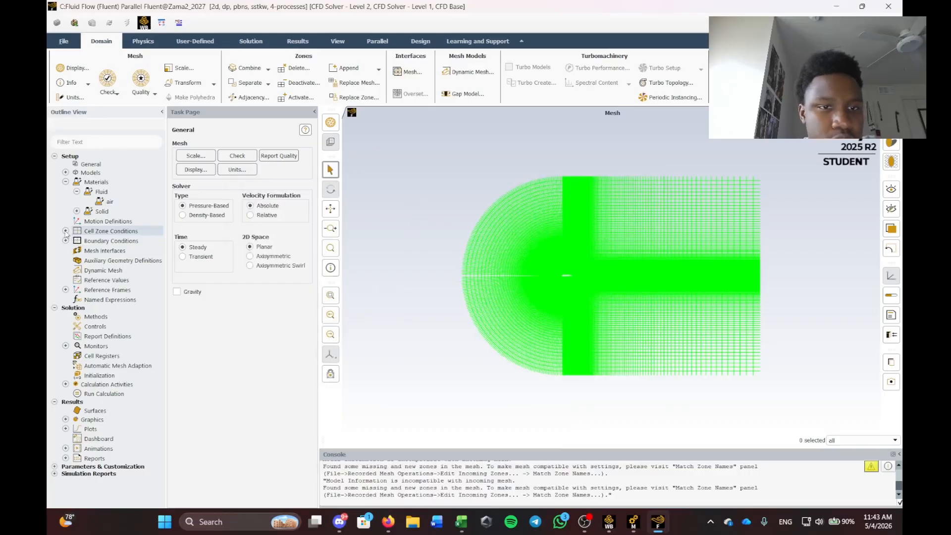
pyautogui.scroll(-1, 509, 255)
pyautogui.scroll(3, 468, 263)
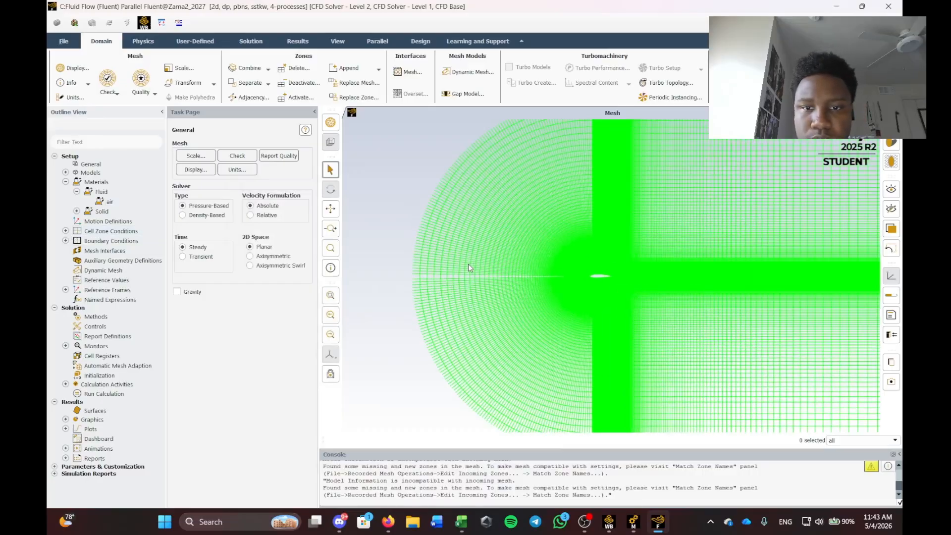
pyautogui.scroll(-1, 468, 263)
pyautogui.scroll(-3, 468, 264)
pyautogui.scroll(3, 465, 203)
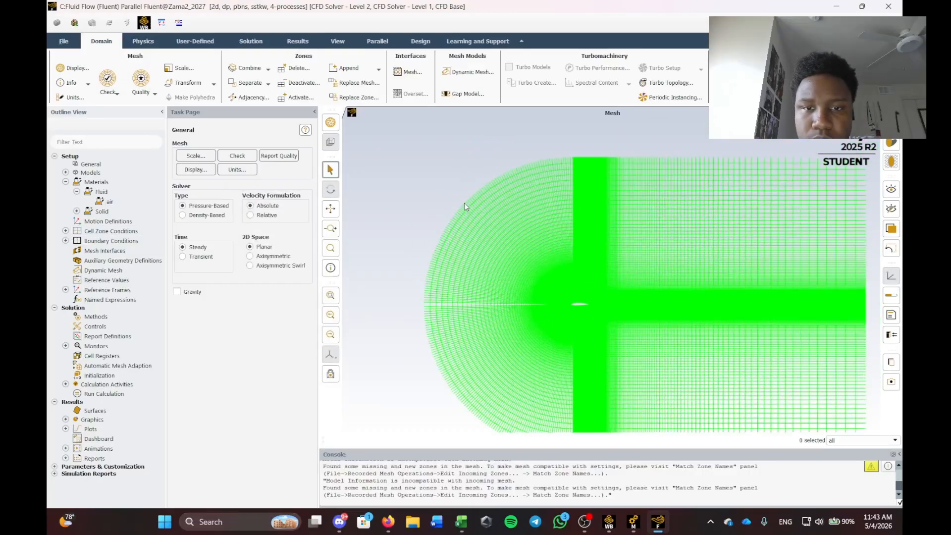
# Make the inlet a 15 m/s X-velocity inlet by components, with 5% turbulence intensity.
pyautogui.click(65, 231)
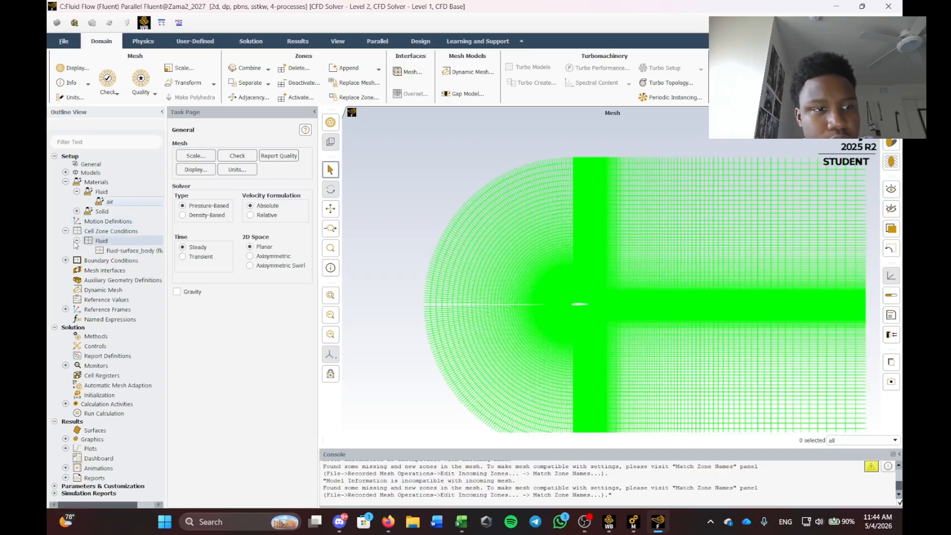
pyautogui.click(65, 230)
pyautogui.click(65, 241)
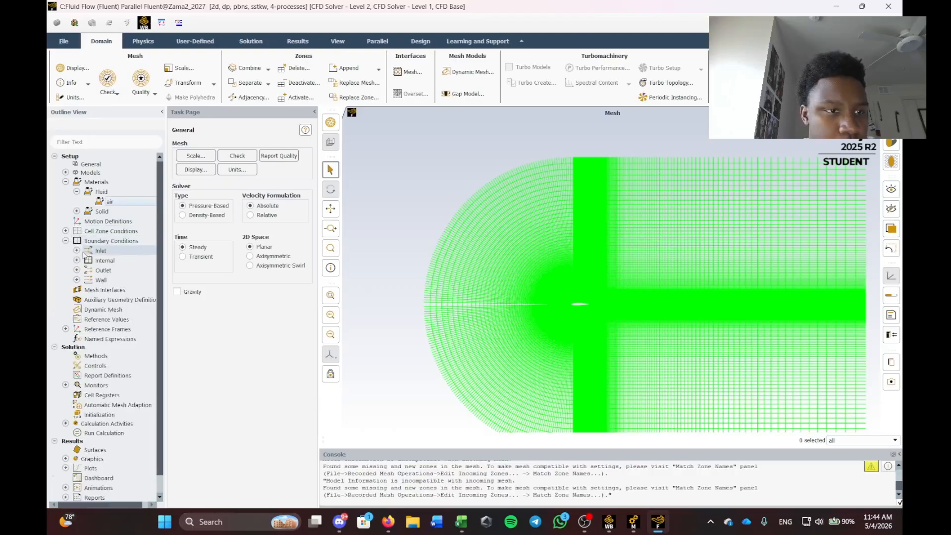
pyautogui.click(77, 251)
pyautogui.click(115, 260)
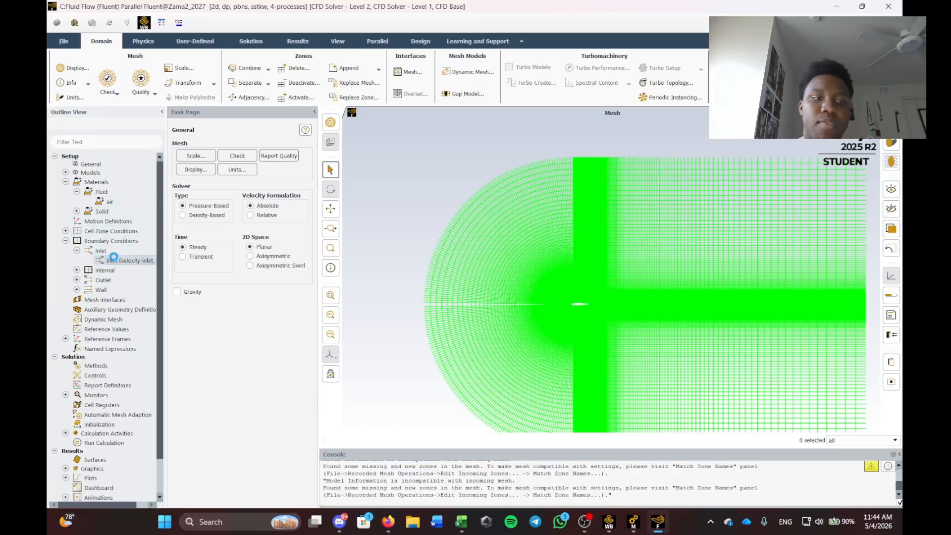
pyautogui.moveTo(251, 254); pyautogui.dragTo(399, 164)
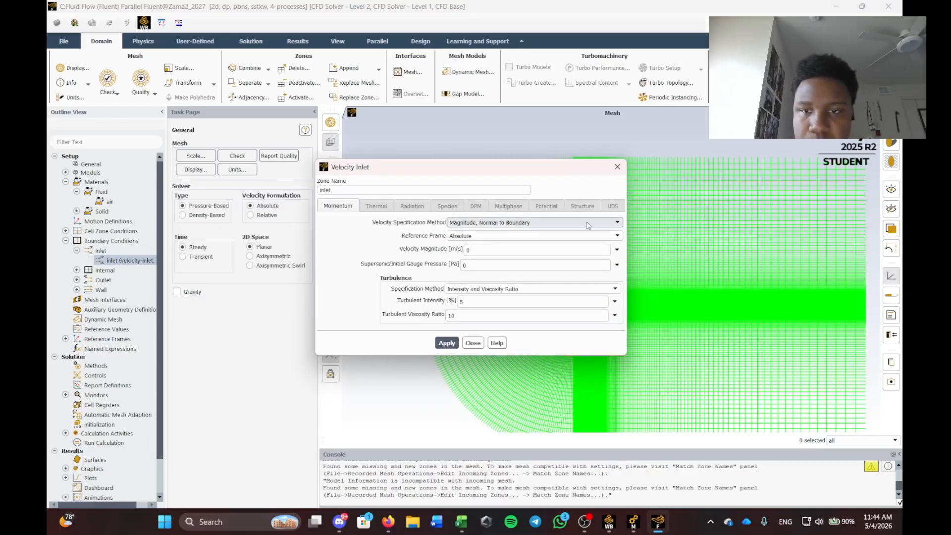
pyautogui.click(610, 223)
pyautogui.click(488, 239)
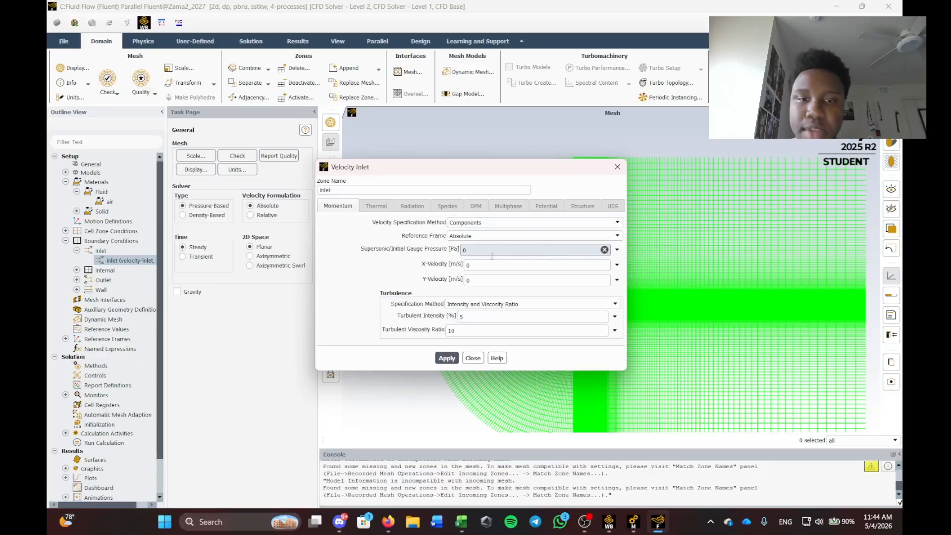
pyautogui.click(486, 266)
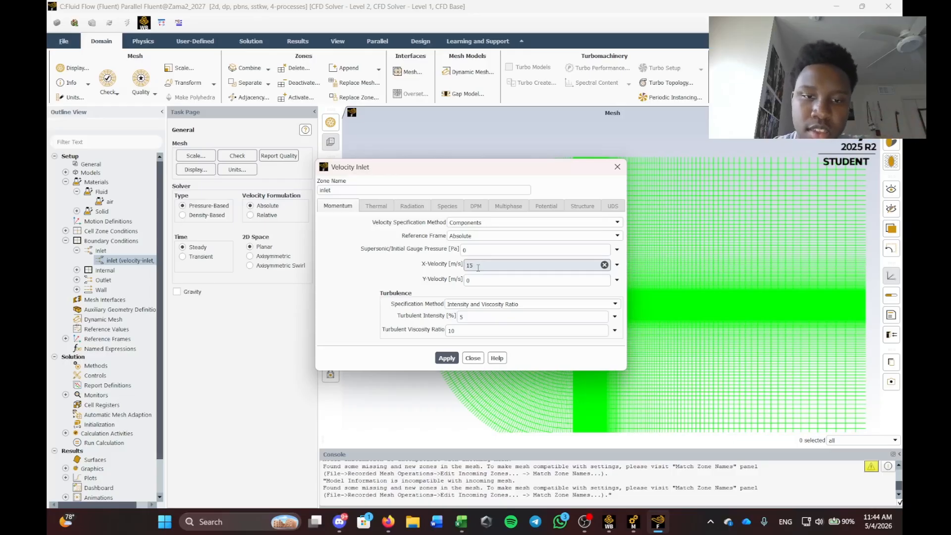
pyautogui.click(447, 359)
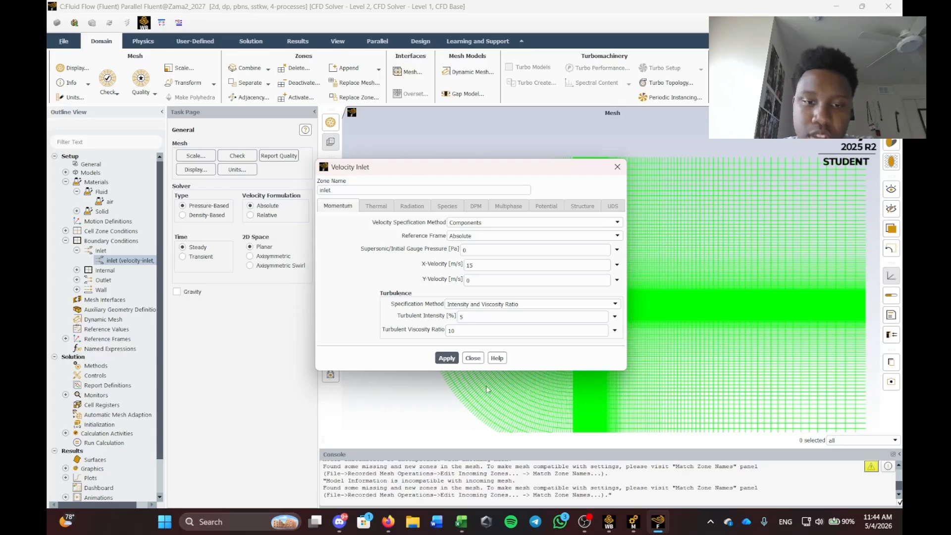
pyautogui.click(475, 359)
# Check the airfoil wall's stationary no-slip settings and close them unchanged.
pyautogui.click(77, 290)
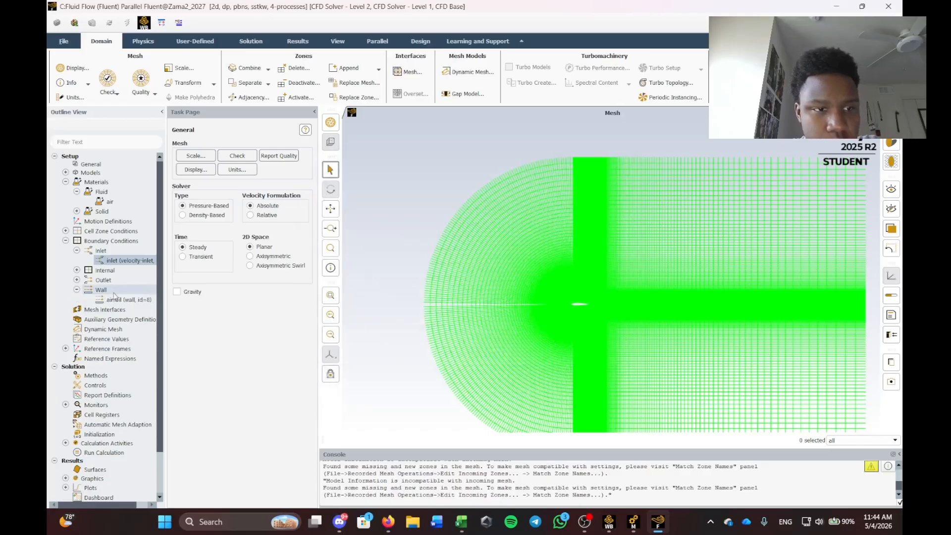
pyautogui.click(120, 300)
pyautogui.click(120, 299)
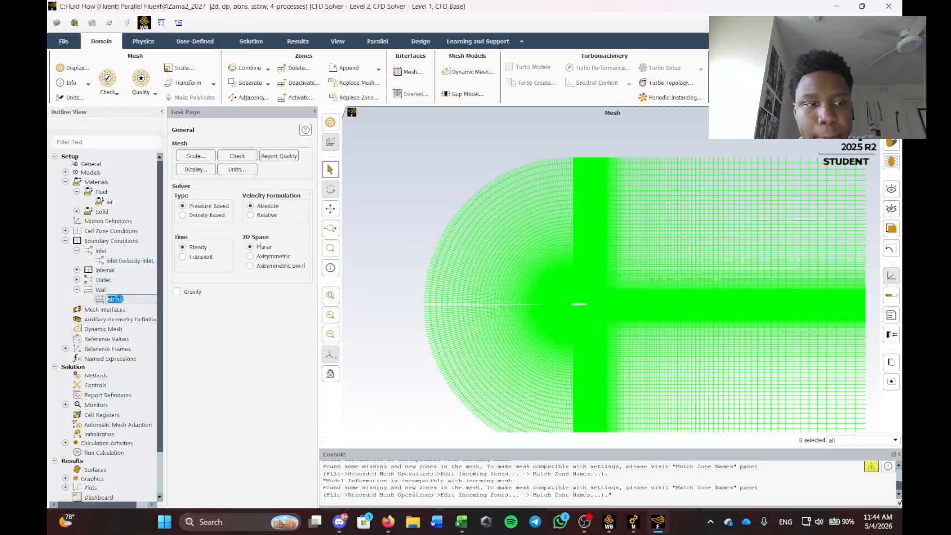
pyautogui.doubleClick(120, 299)
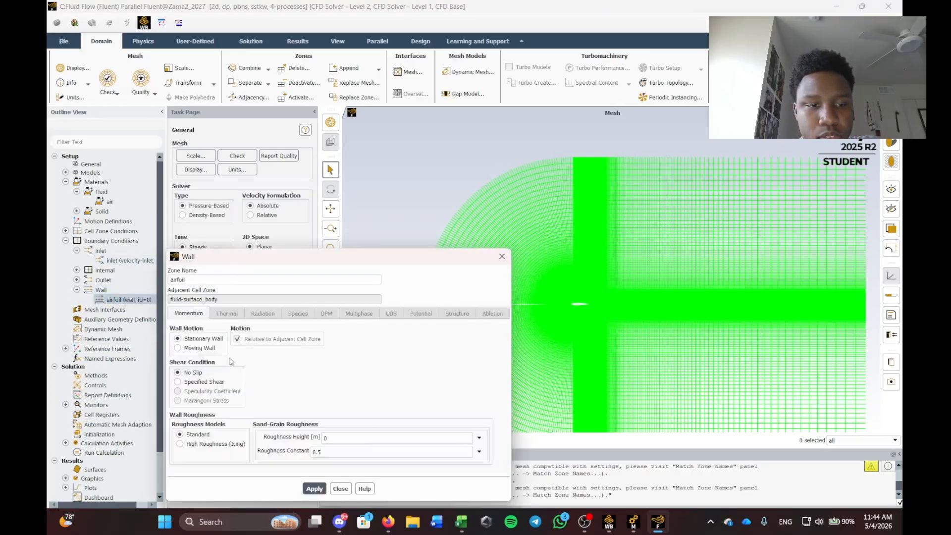
pyautogui.click(314, 489)
pyautogui.click(340, 488)
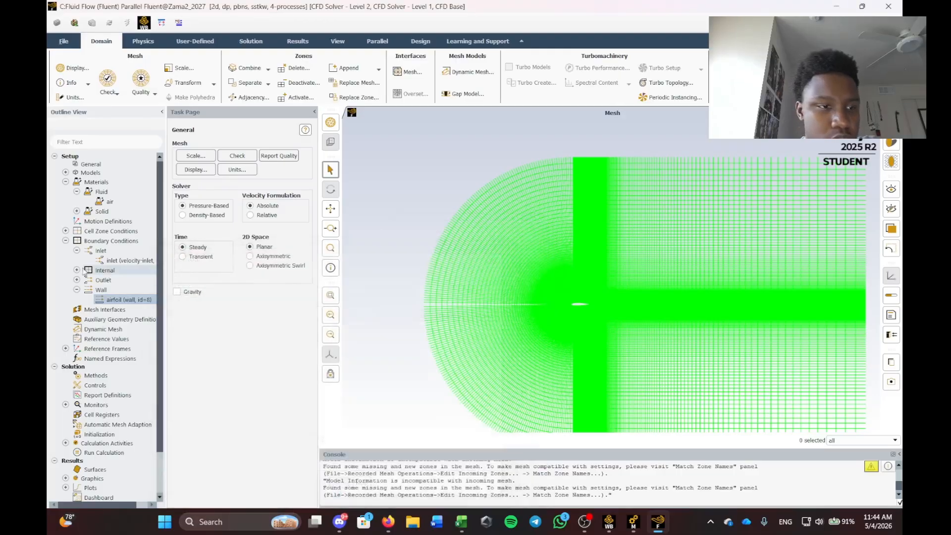
pyautogui.scroll(-1, 85, 277)
# Compute reference values from the inlet: density 1.2 kg/m³, velocity 15 m/s, viscosity 1.8e-05.
pyautogui.click(96, 317)
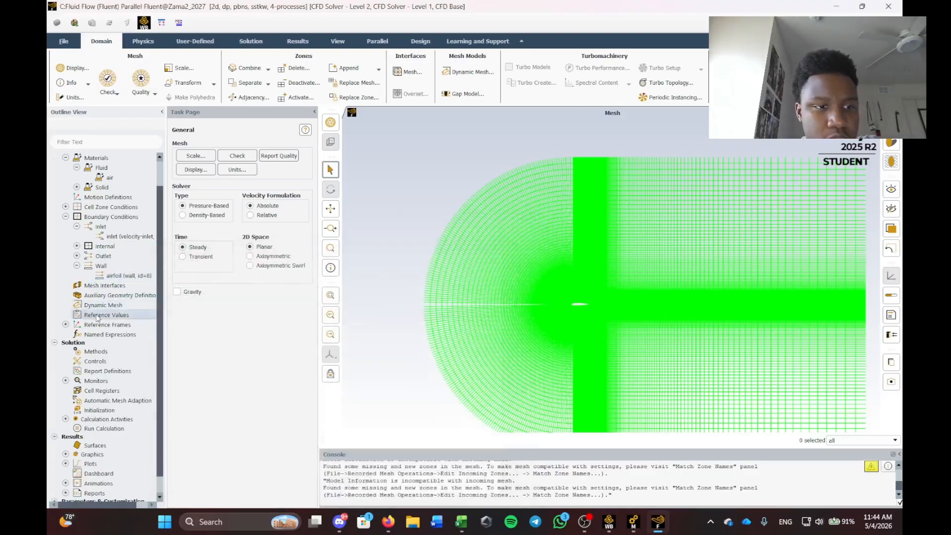
pyautogui.click(311, 153)
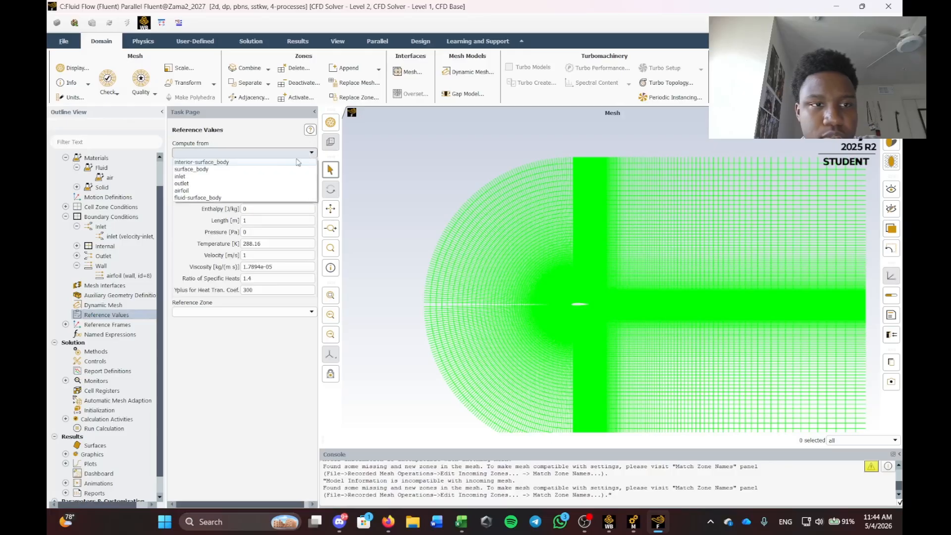
pyautogui.click(193, 170)
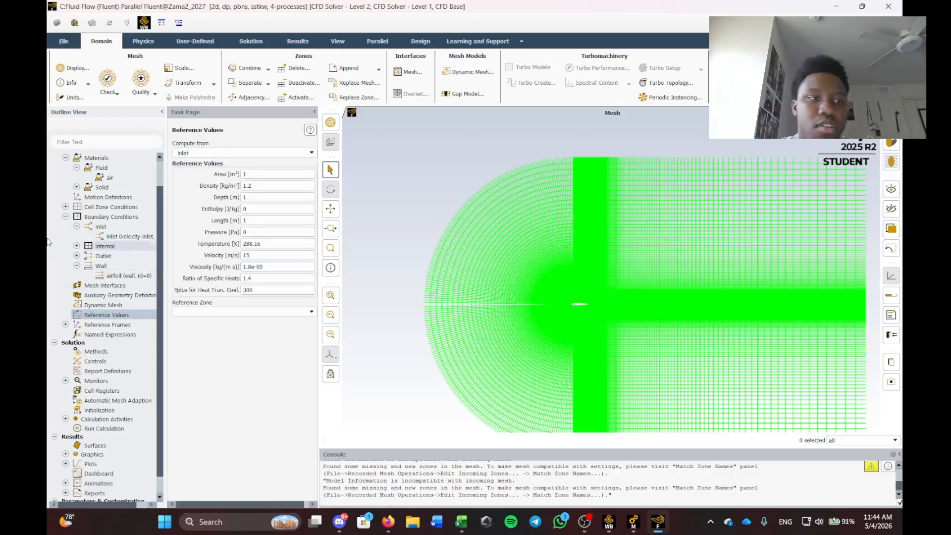
pyautogui.scroll(2, 112, 220)
pyautogui.scroll(-4, 114, 221)
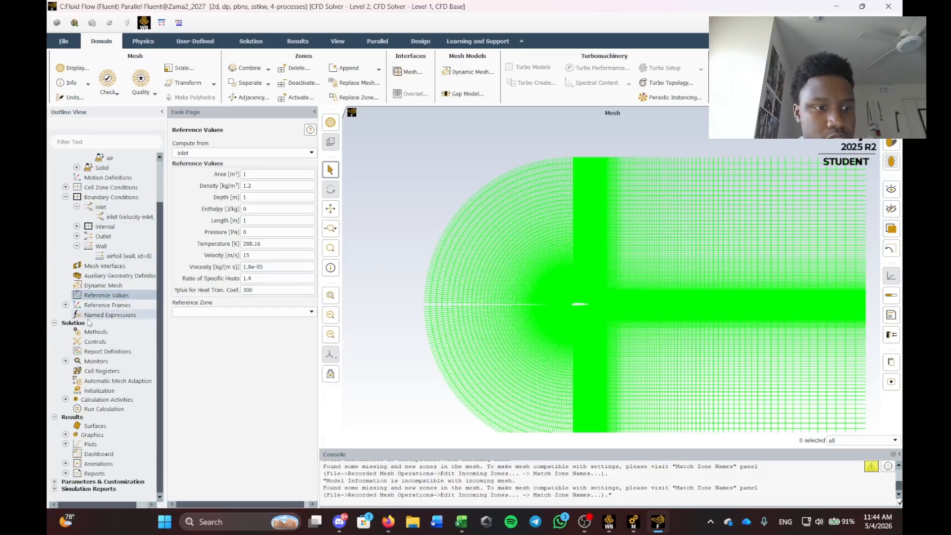
# Create a drag_coeff drag force report on the airfoil zone, printed to the console.
pyautogui.rightClick(99, 351)
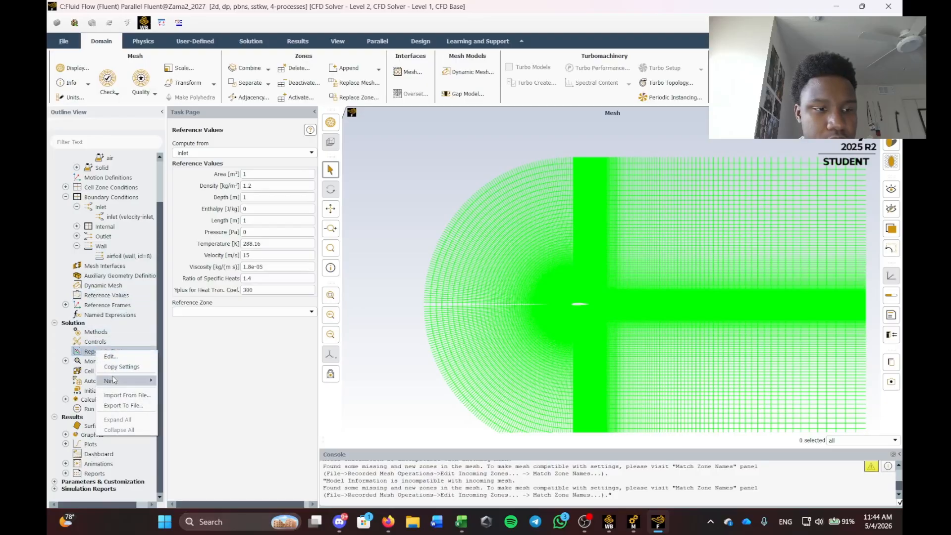
pyautogui.moveTo(124, 380)
pyautogui.moveTo(182, 402)
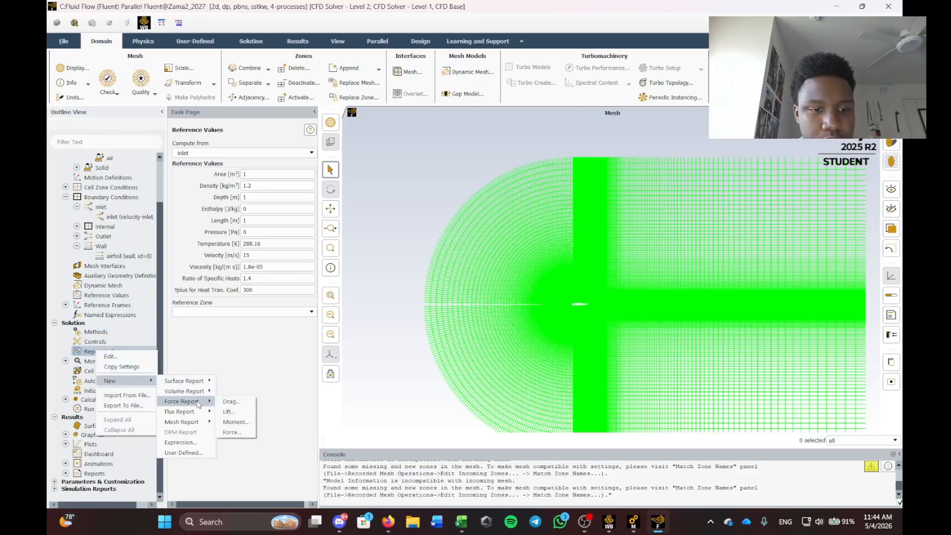
pyautogui.click(226, 403)
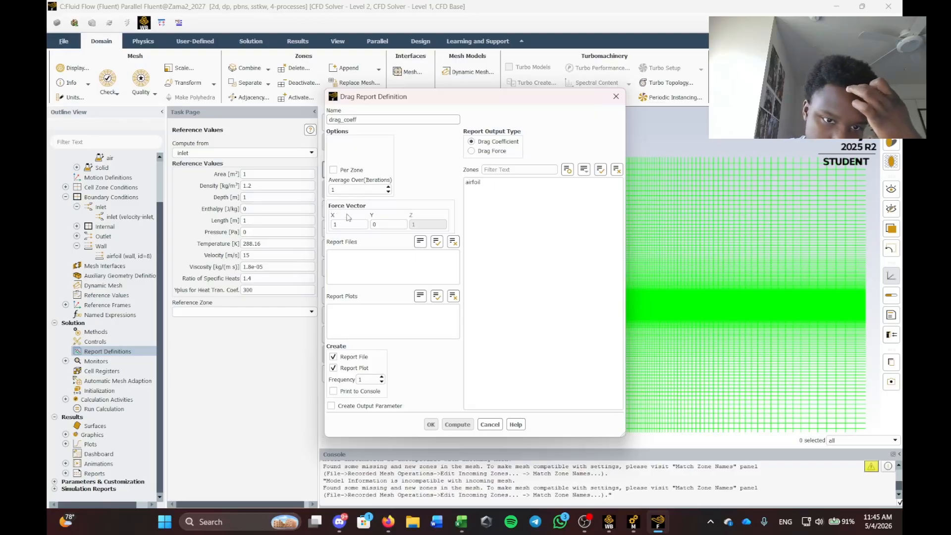
pyautogui.click(346, 392)
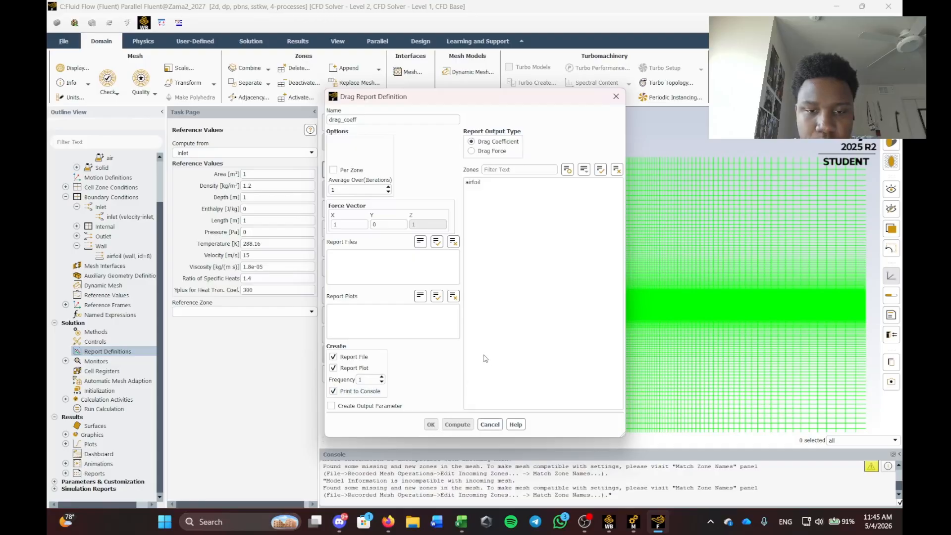
pyautogui.click(474, 182)
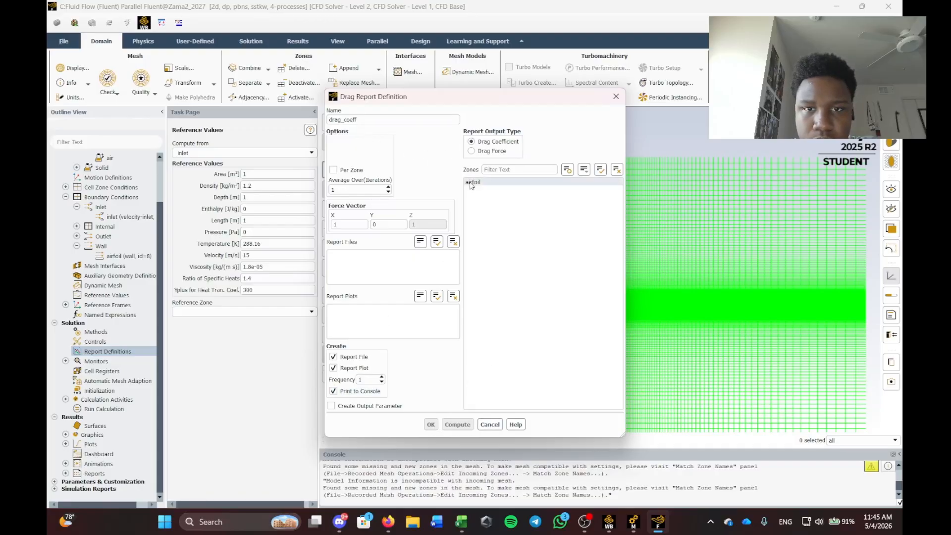
pyautogui.click(430, 425)
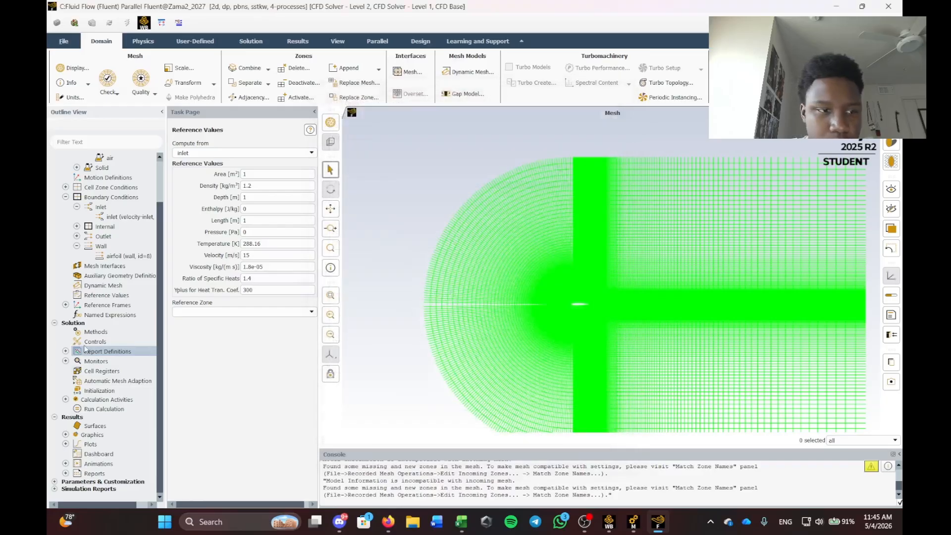
# Create a lift force report named life_coeff on the airfoil zone, printed to the console.
pyautogui.rightClick(108, 351)
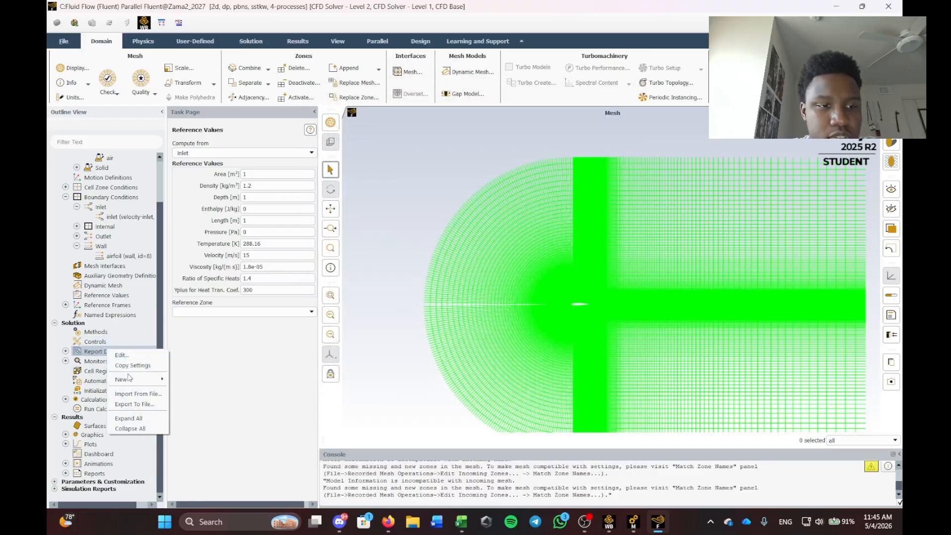
pyautogui.moveTo(134, 380)
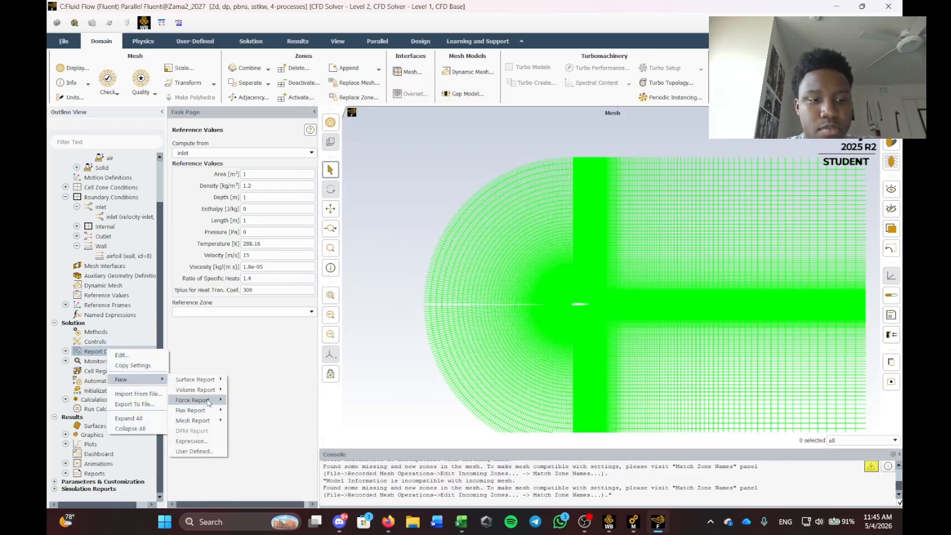
pyautogui.moveTo(204, 400)
pyautogui.click(243, 411)
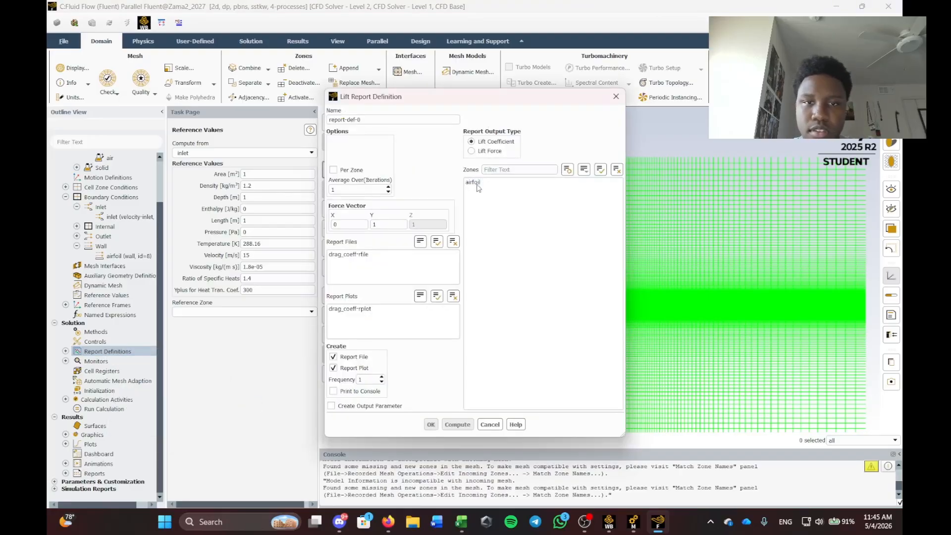
pyautogui.click(473, 182)
pyautogui.moveTo(364, 120); pyautogui.dragTo(297, 118)
pyautogui.press('BackSpace')
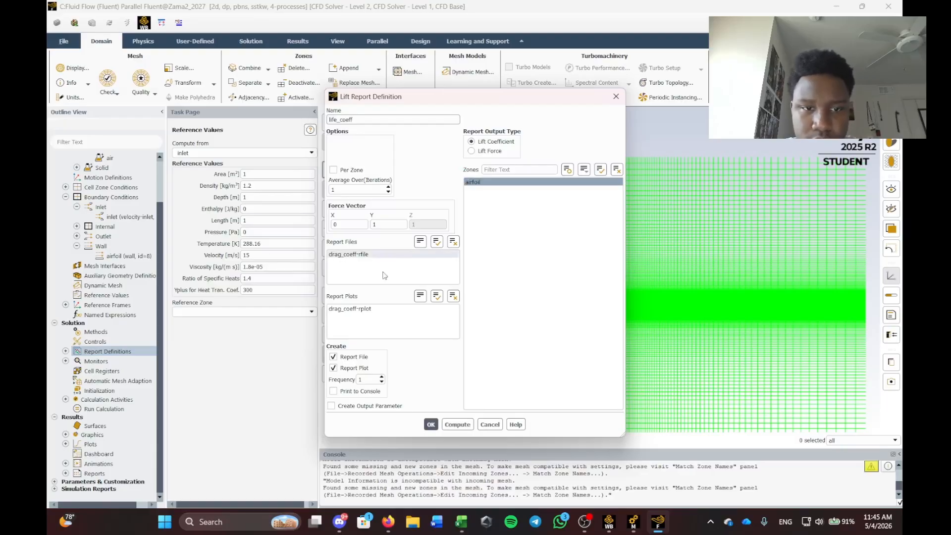
pyautogui.click(334, 390)
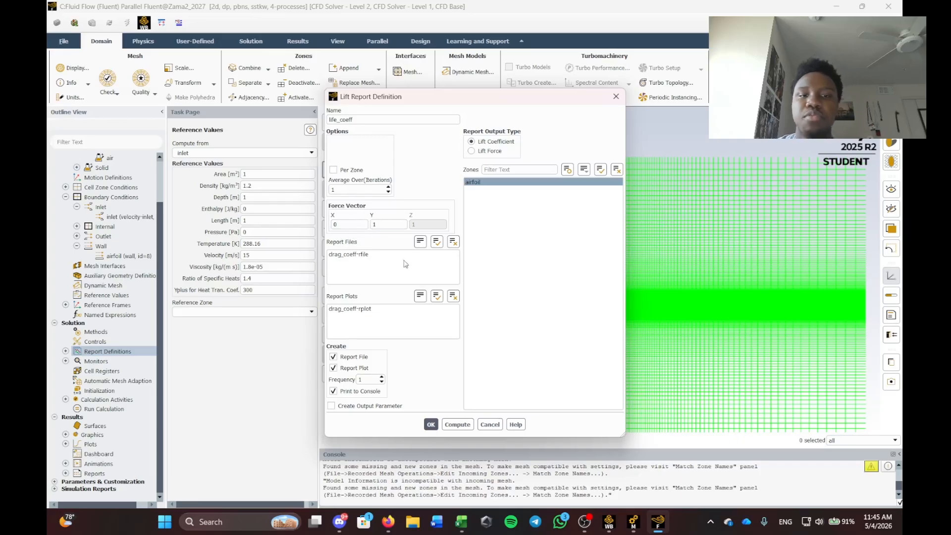
pyautogui.click(430, 425)
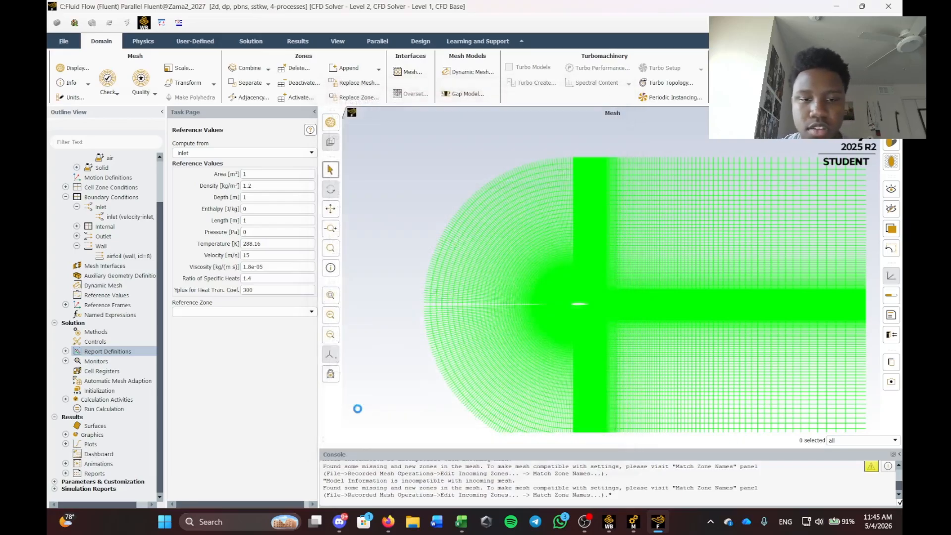
# Hybrid-initialize the flow field, which completes after 10 iterations.
pyautogui.click(90, 395)
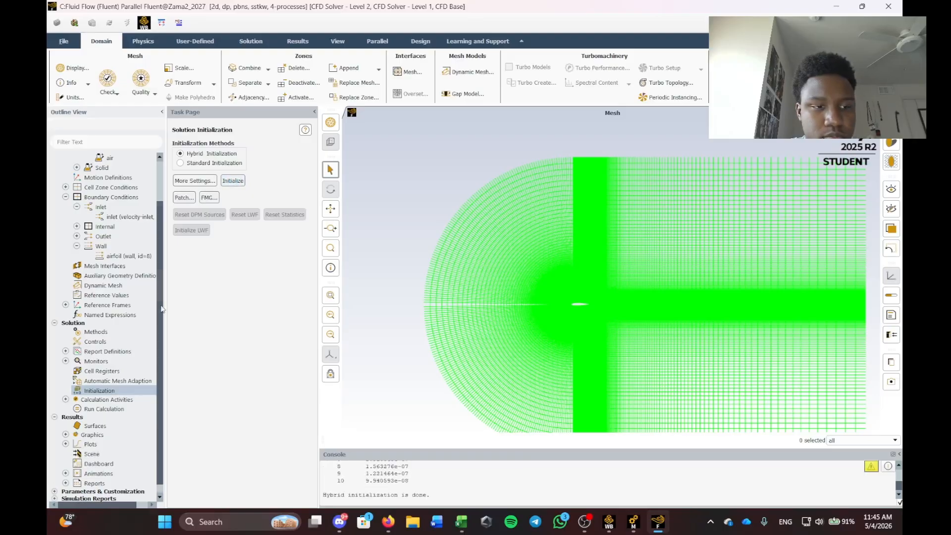
pyautogui.click(65, 351)
pyautogui.click(66, 351)
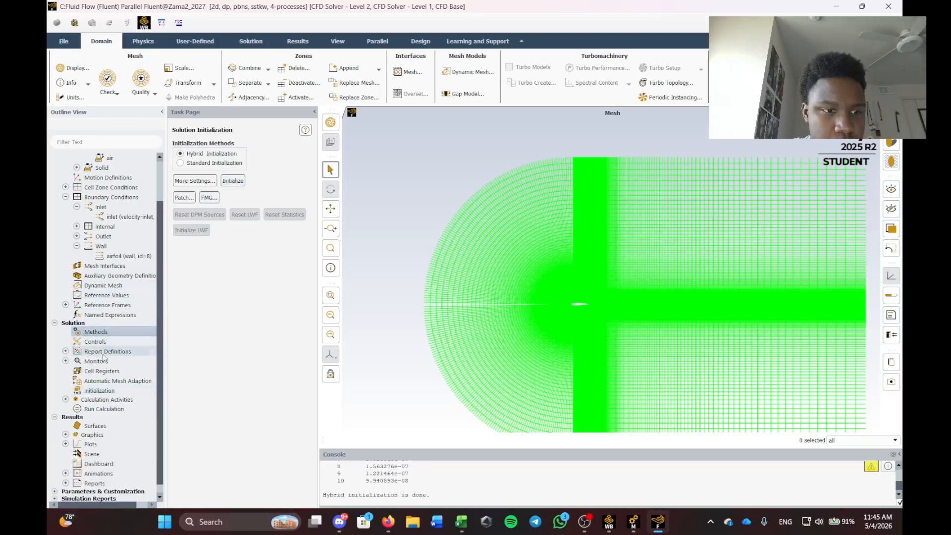
pyautogui.scroll(-1, 94, 382)
# Set the residual absolute criteria for continuity, x- and y-velocity, and k to 1e-6.
pyautogui.click(66, 351)
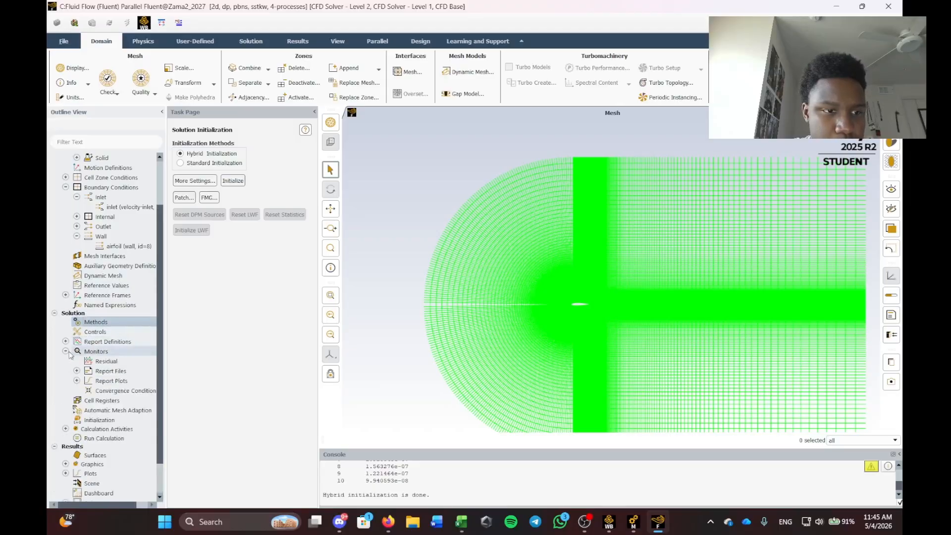
pyautogui.rightClick(106, 361)
pyautogui.click(124, 370)
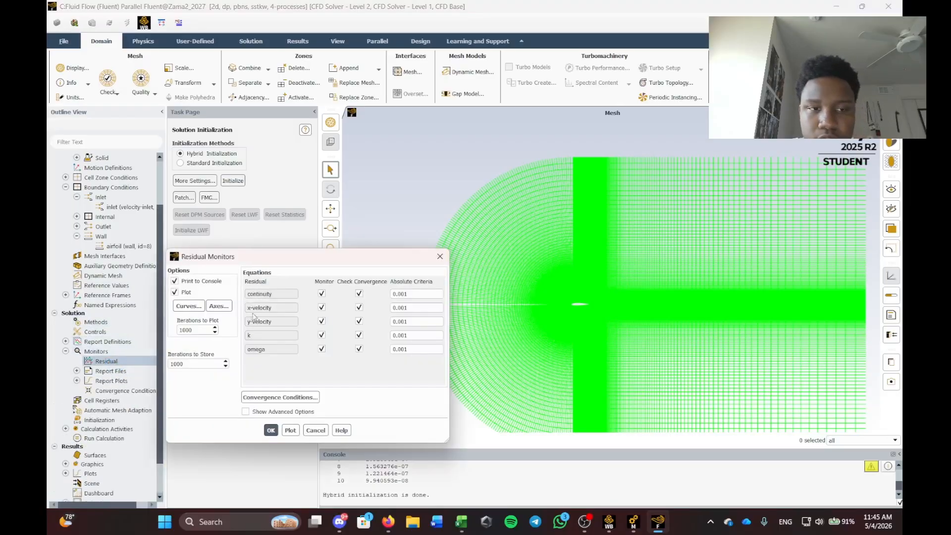
pyautogui.write('1e-5')
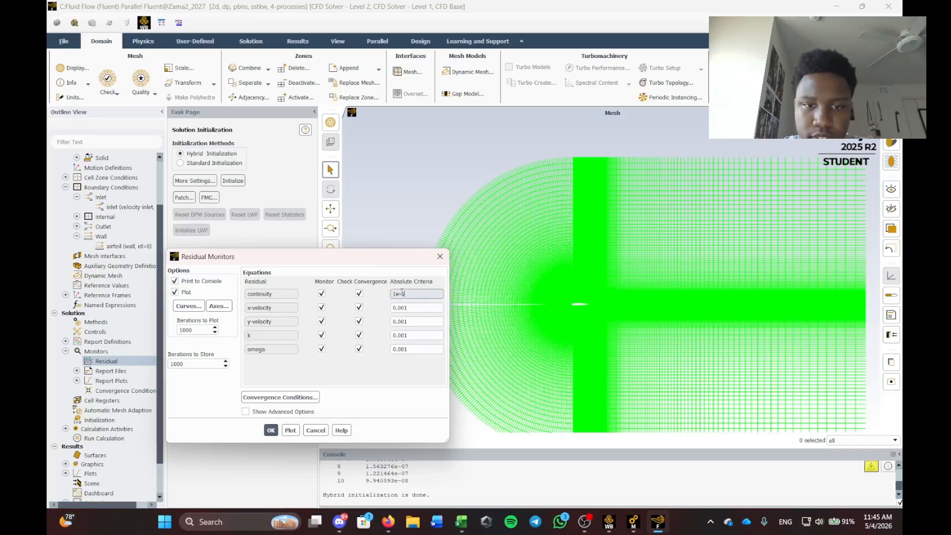
pyautogui.press('BackSpace')
pyautogui.write('6')
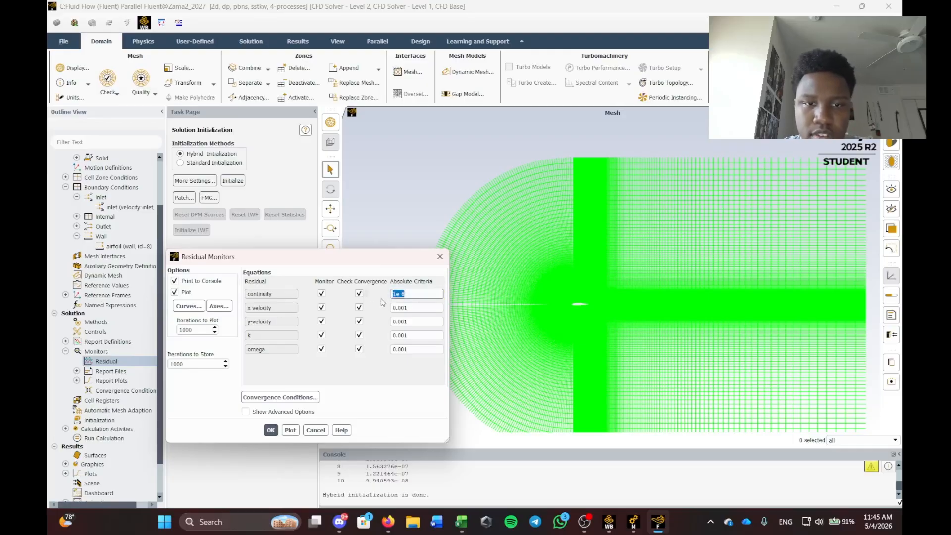
pyautogui.press('Tab')
pyautogui.write('1e-6')
pyautogui.press('Tab')
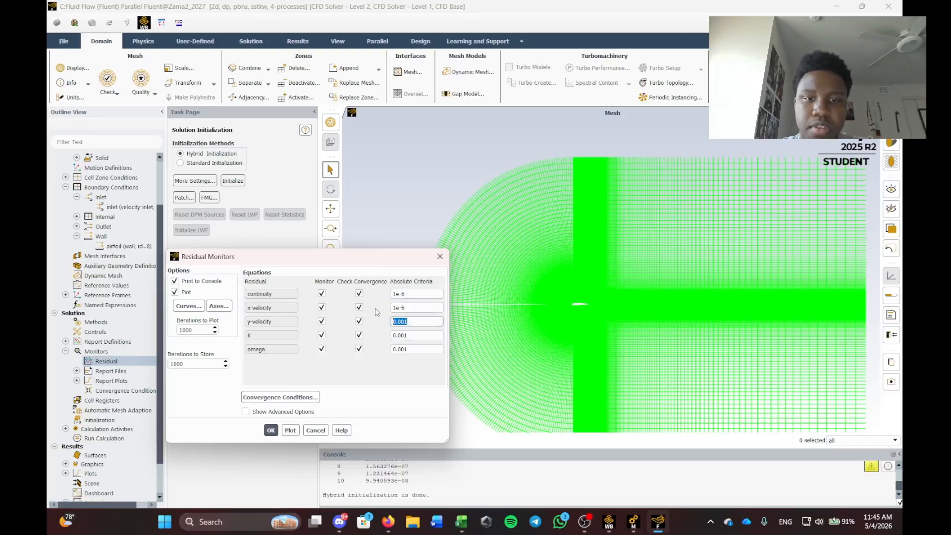
pyautogui.press('Tab')
pyautogui.press('BackSpace')
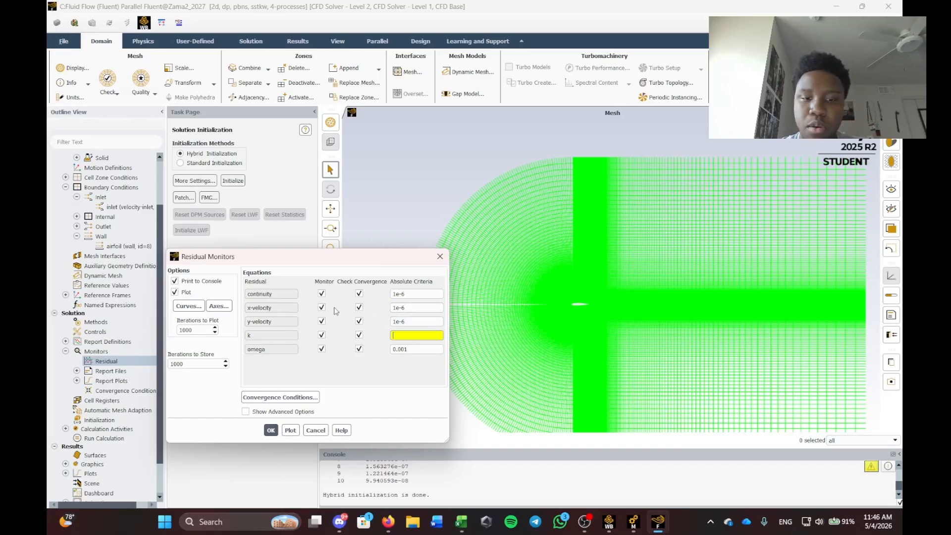
pyautogui.write('1e-6')
pyautogui.press('Tab')
# Enter 1e-6 for the omega criterion and confirm the residual monitor settings.
pyautogui.write('1e-6')
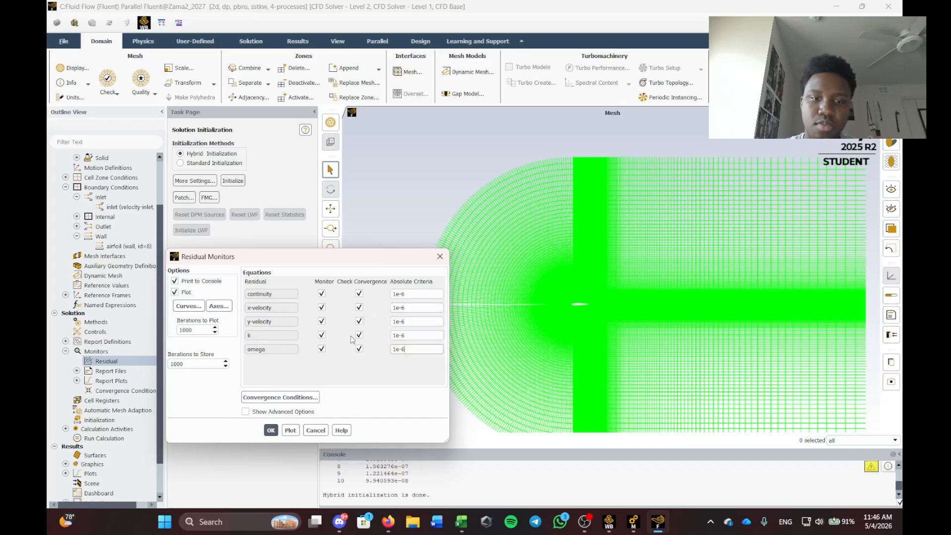
pyautogui.click(271, 430)
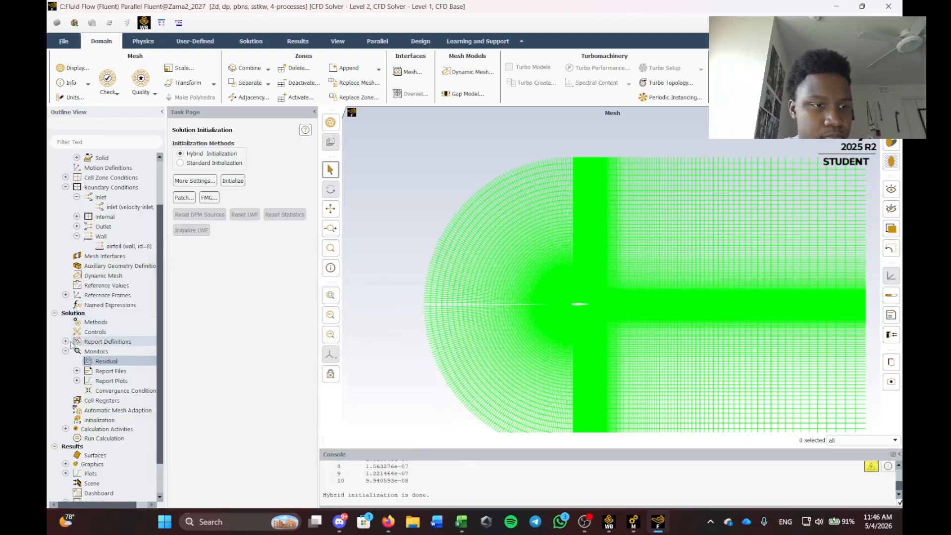
pyautogui.click(65, 341)
pyautogui.click(65, 342)
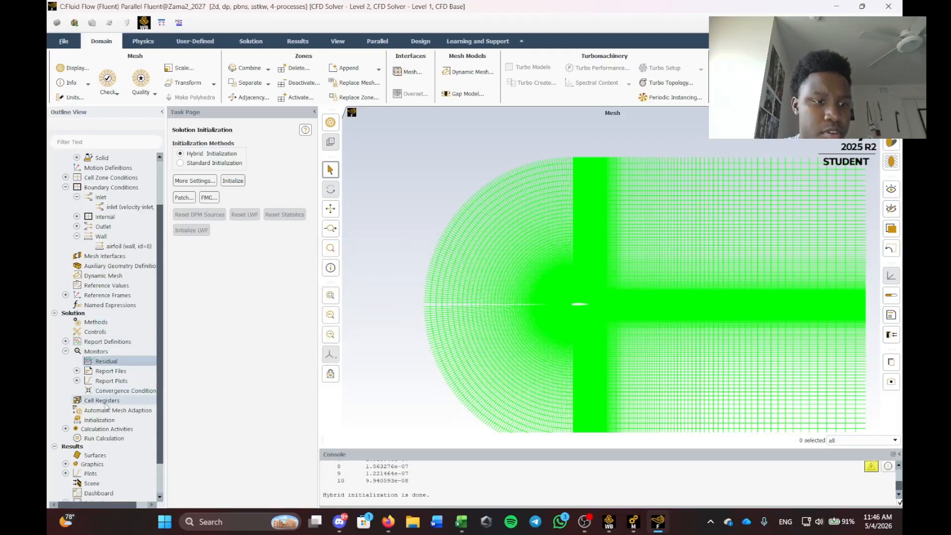
# Re-run hybrid initialization, accepting the discard of unsaved solution data.
pyautogui.rightClick(98, 420)
pyautogui.click(111, 424)
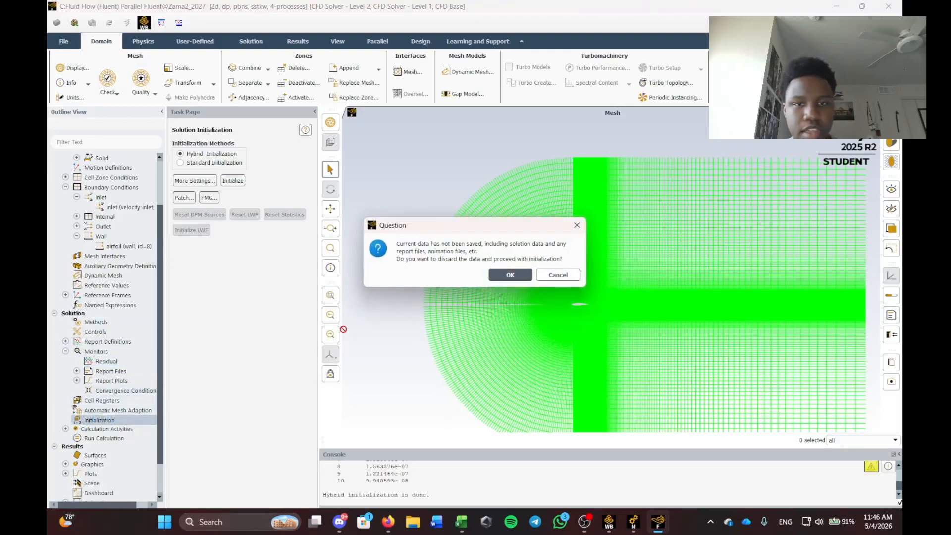
pyautogui.click(499, 274)
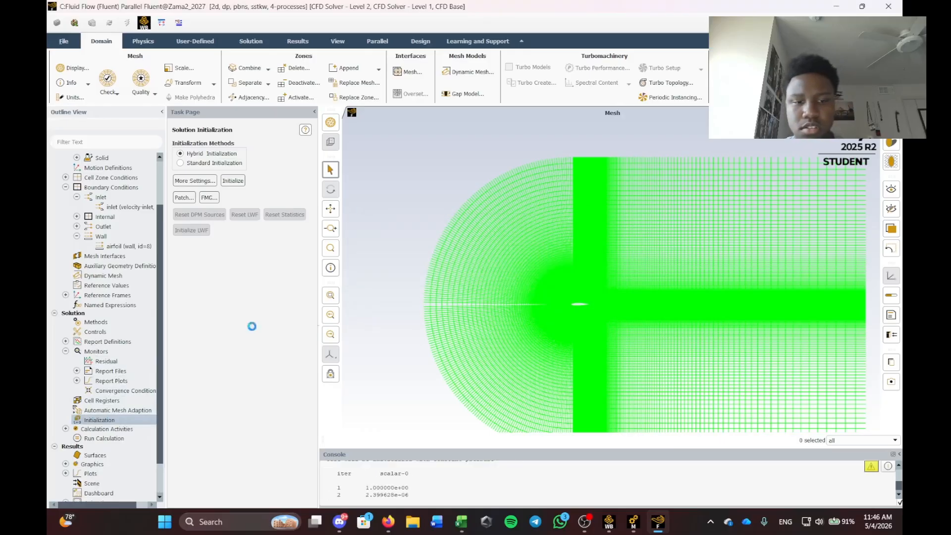
pyautogui.scroll(-2, 101, 371)
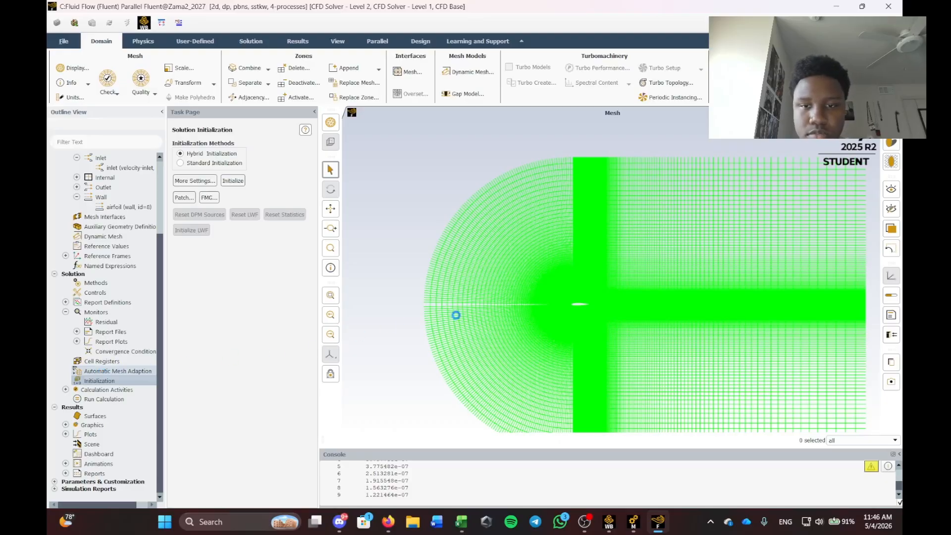
pyautogui.scroll(1, 479, 342)
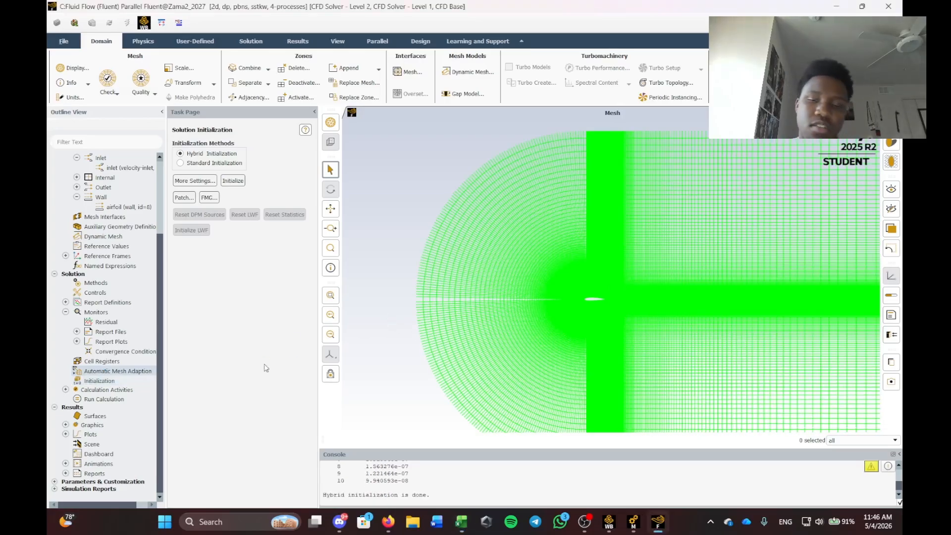
# Start the solver with Number of Iterations at 1000.
pyautogui.click(101, 399)
pyautogui.click(185, 254)
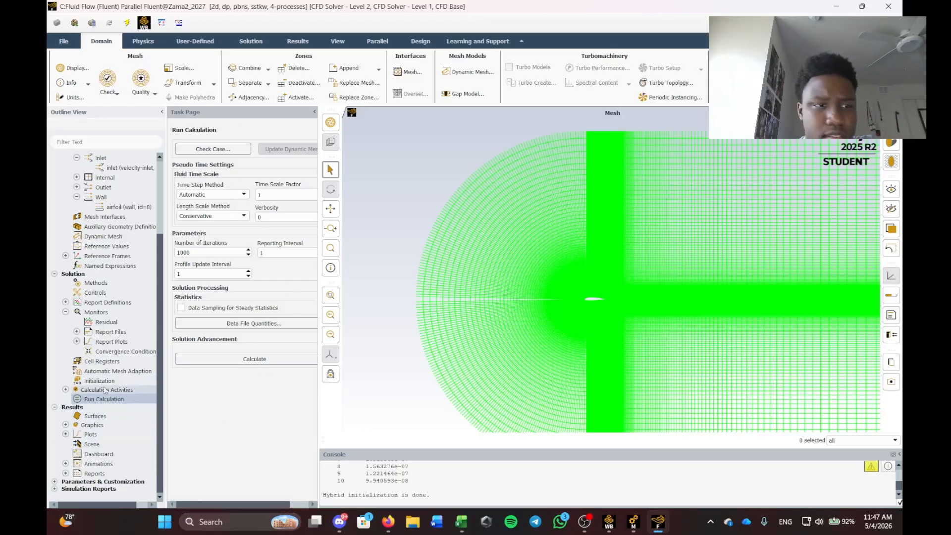
pyautogui.scroll(3, 79, 386)
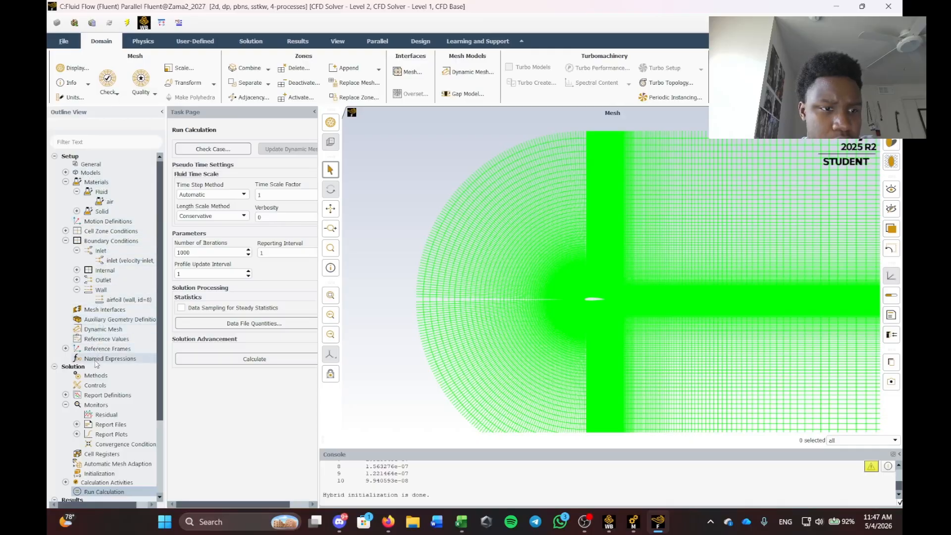
pyautogui.scroll(-3, 98, 401)
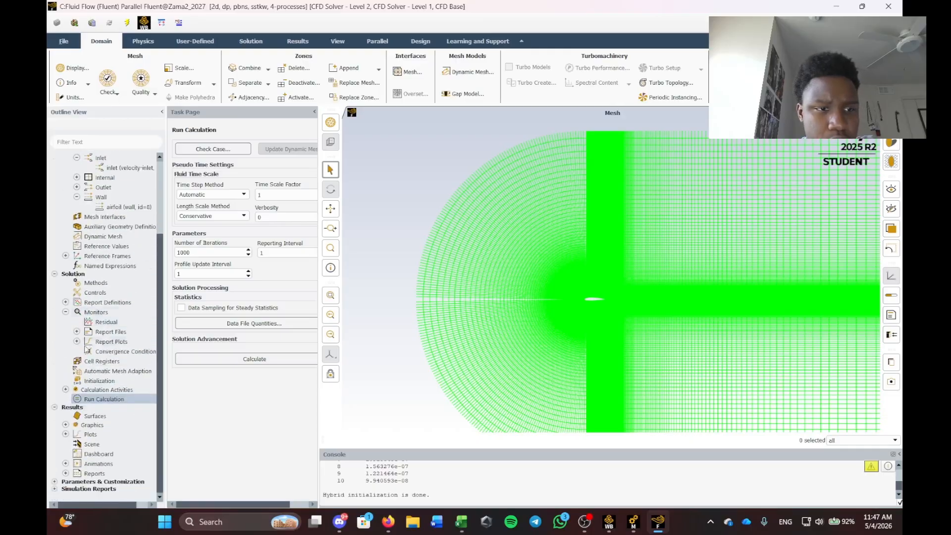
pyautogui.click(65, 302)
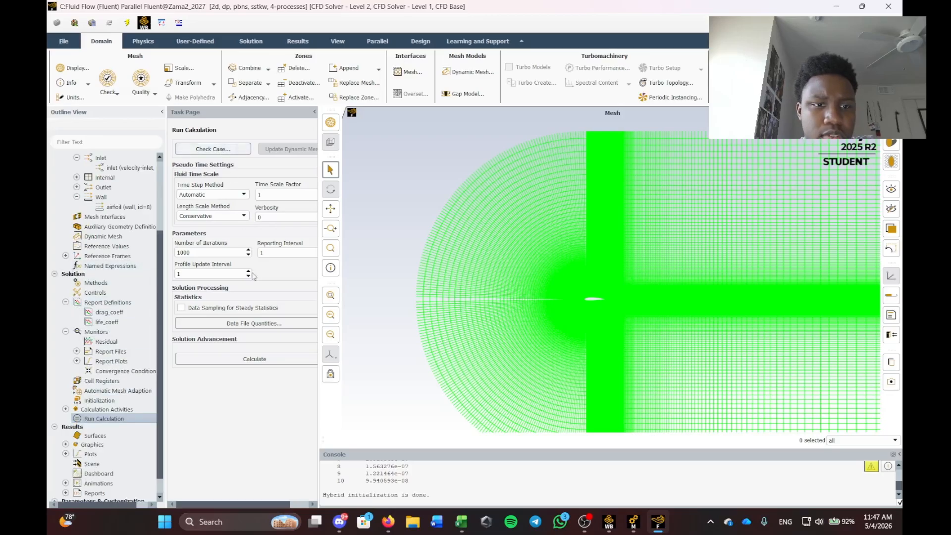
pyautogui.click(250, 359)
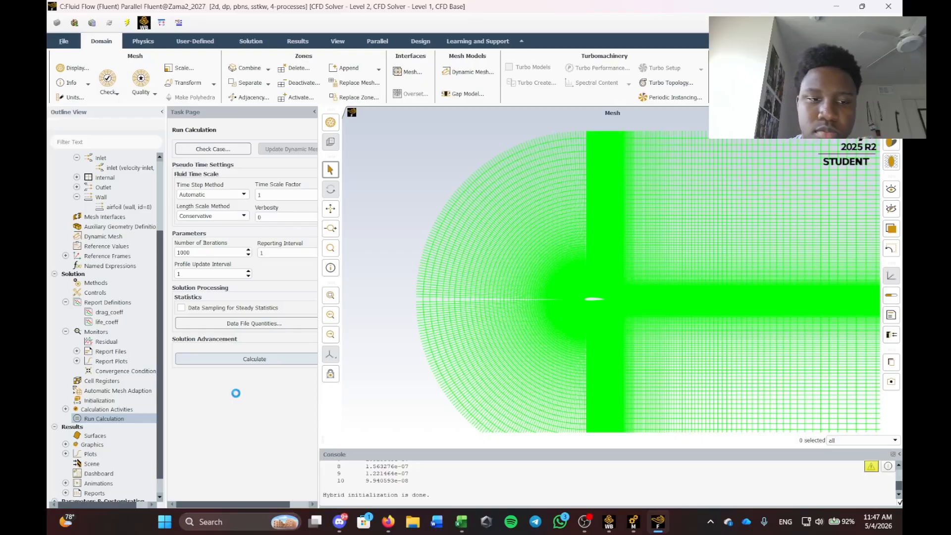
# End the Discord task from the taskbar while the calculation runs.
pyautogui.rightClick(339, 522)
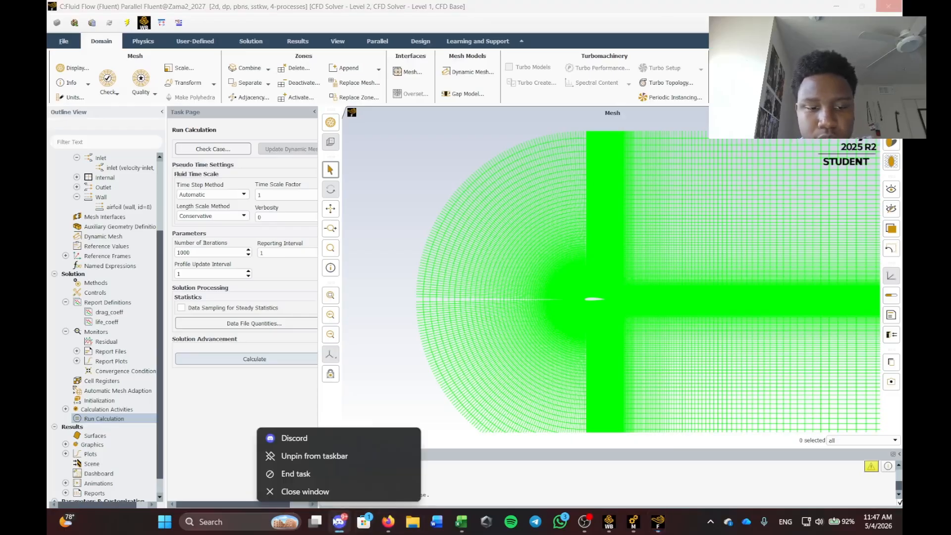
pyautogui.click(299, 474)
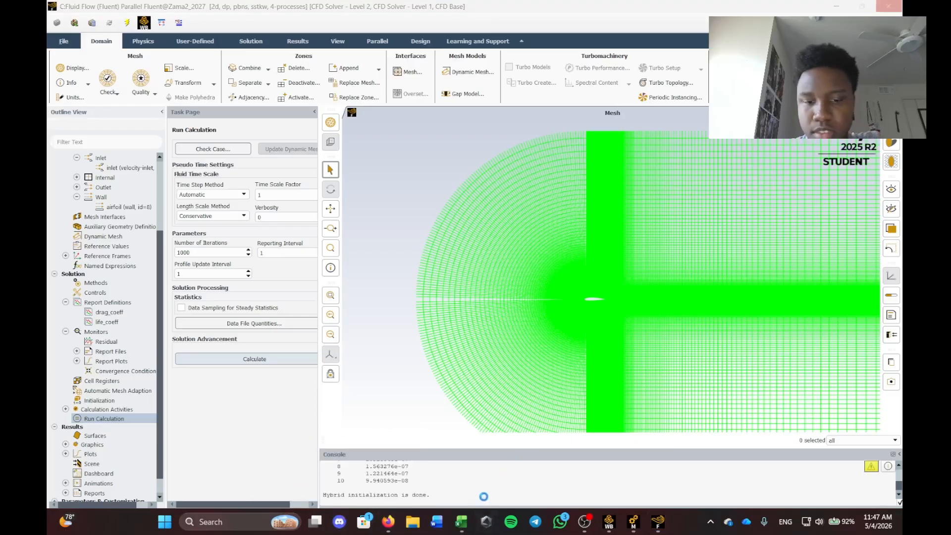
pyautogui.moveTo(461, 522)
pyautogui.moveTo(411, 465)
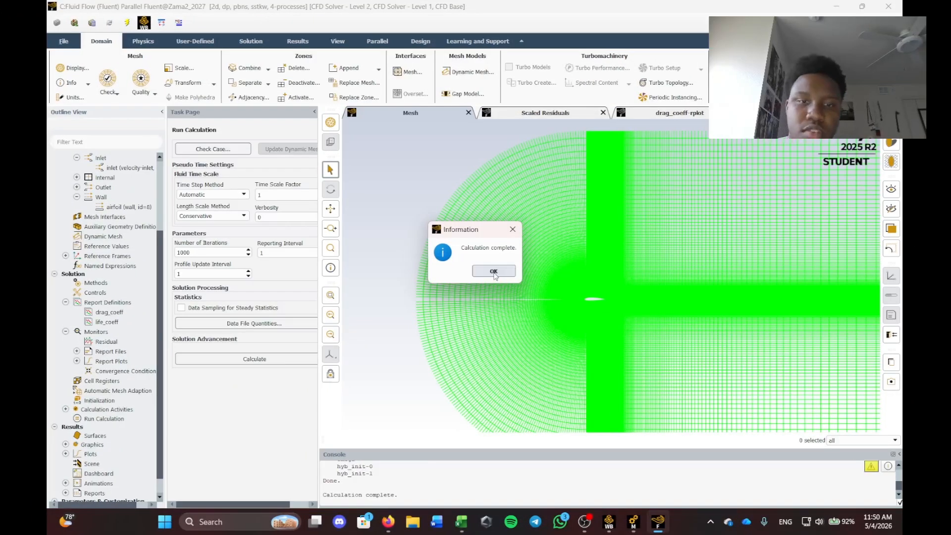
# Acknowledge completion and review the scaled residual, drag and lift coefficient plots, ending on drag.
pyautogui.click(494, 272)
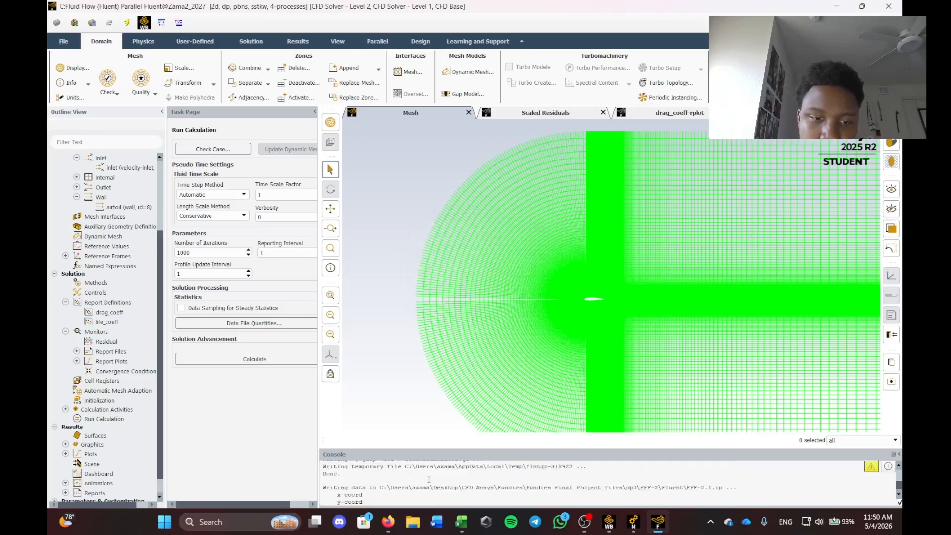
pyautogui.scroll(3, 429, 479)
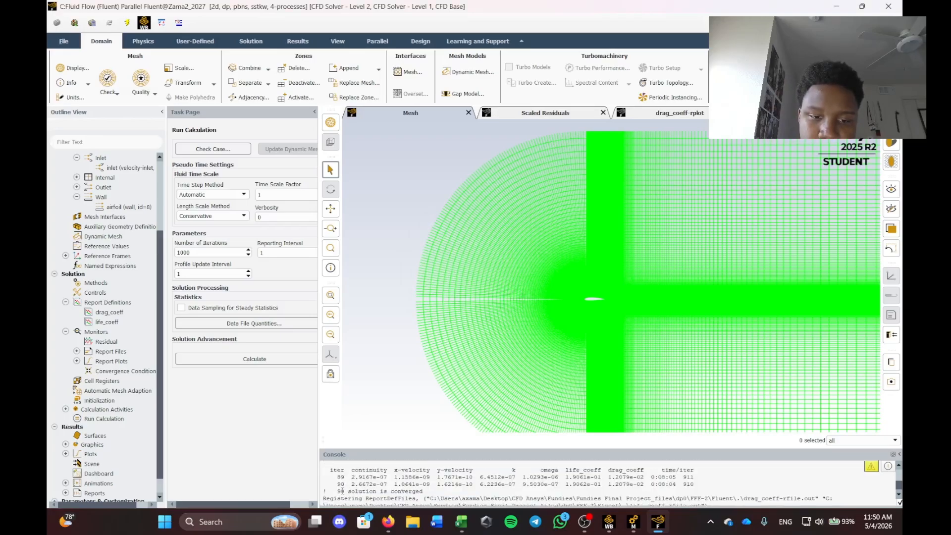
pyautogui.scroll(-5, 339, 491)
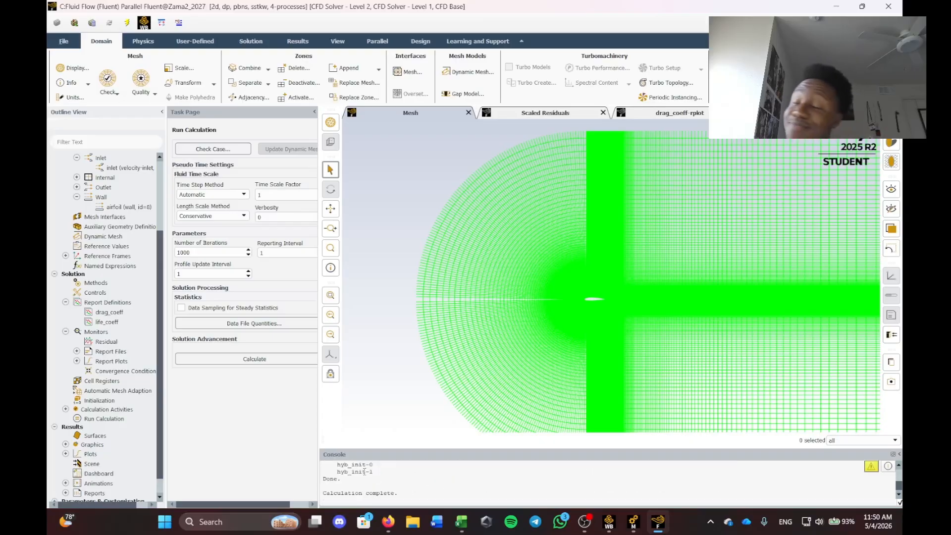
pyautogui.click(550, 118)
pyautogui.click(686, 115)
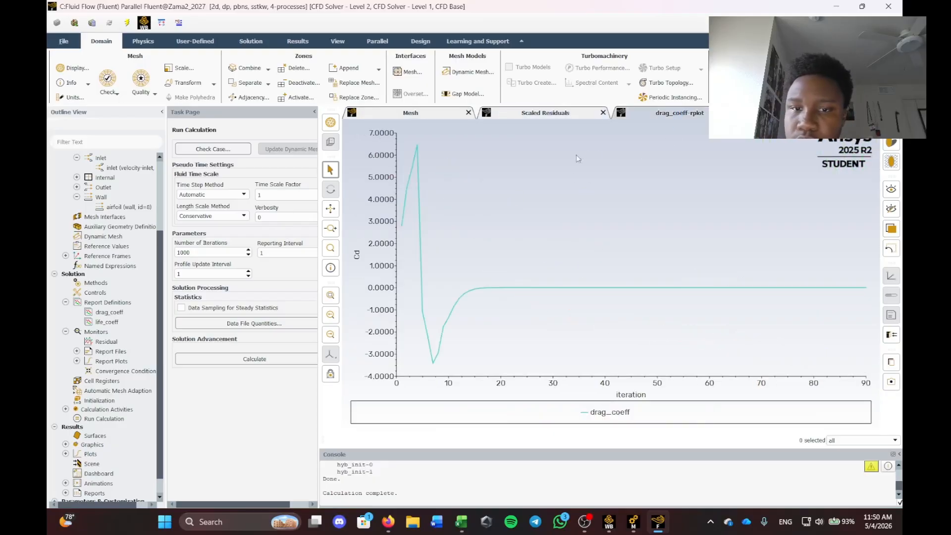
pyautogui.moveTo(844, 291)
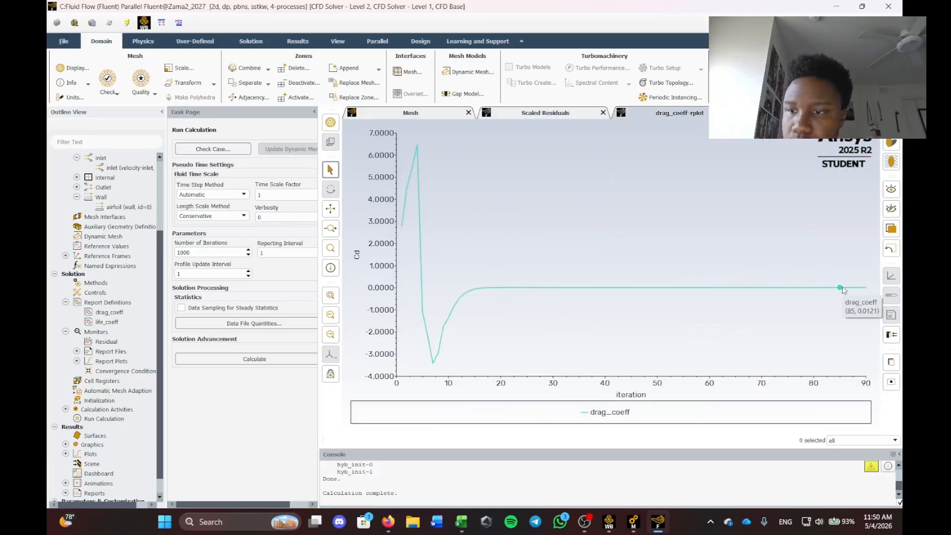
pyautogui.click(815, 113)
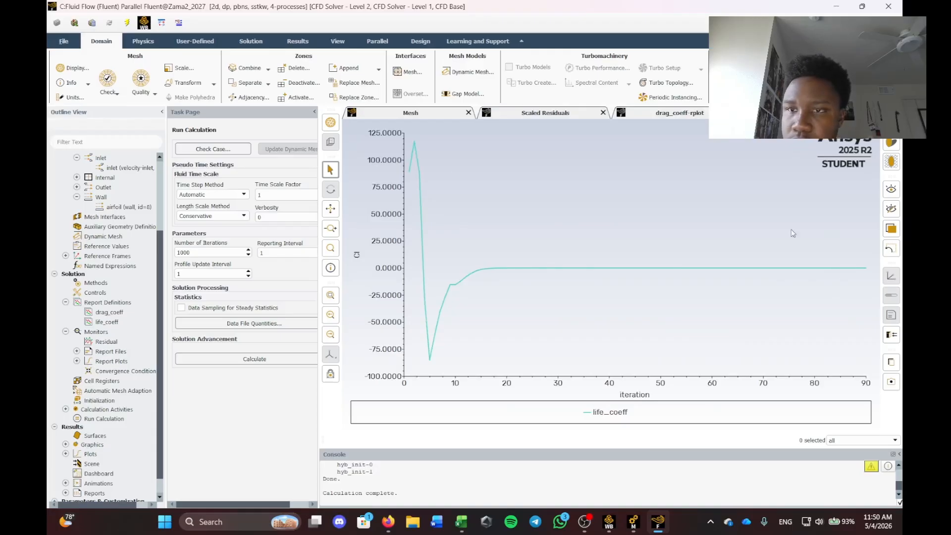
pyautogui.click(686, 115)
# Expand Results > Graphics in the outline tree to reach Contours.
pyautogui.scroll(-1, 87, 337)
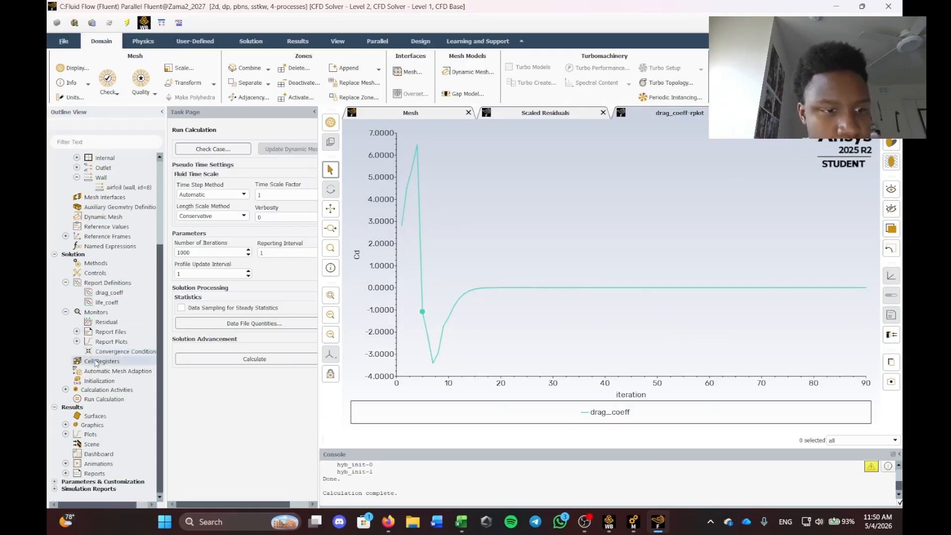
pyautogui.click(66, 434)
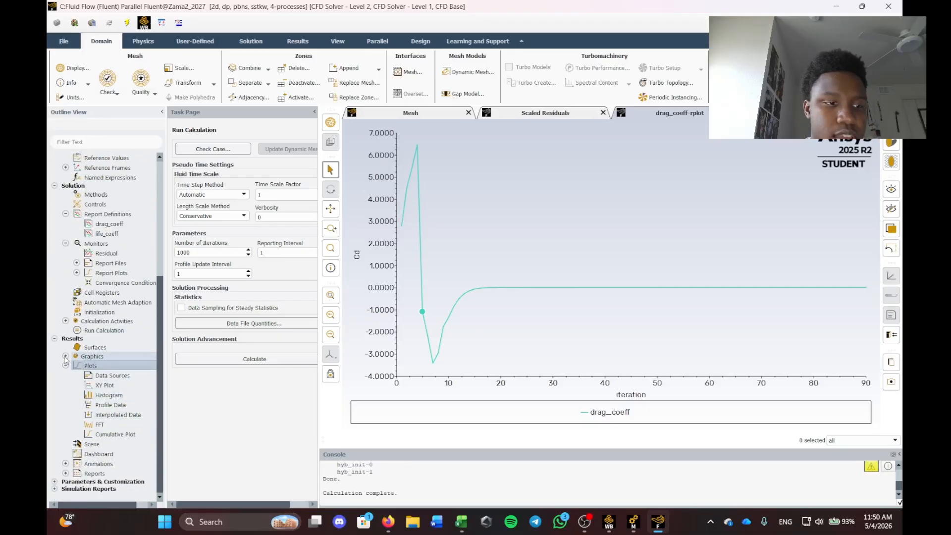
pyautogui.click(65, 364)
pyautogui.click(66, 424)
pyautogui.scroll(-2, 95, 418)
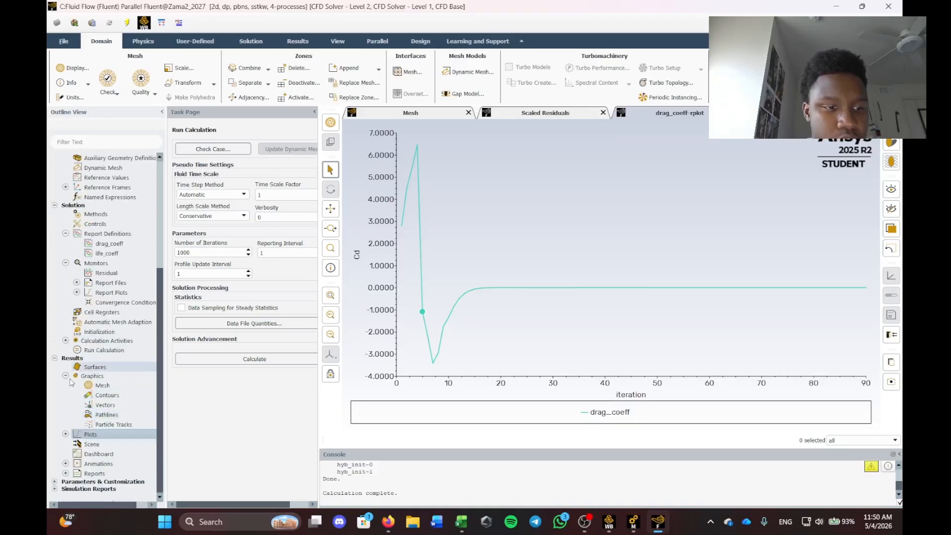
# Create a new contour named vel-con that plots Velocity Magnitude.
pyautogui.rightClick(107, 395)
pyautogui.click(119, 402)
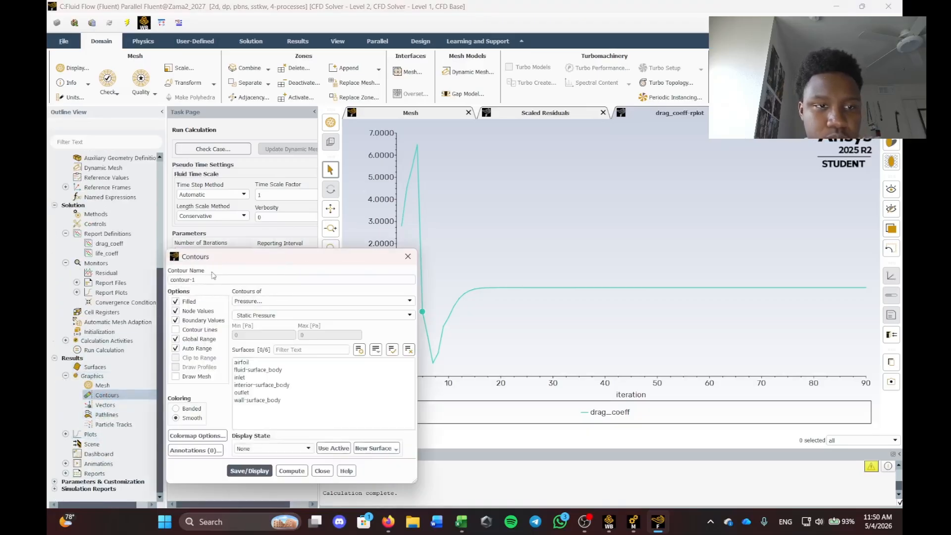
pyautogui.write('vel-con')
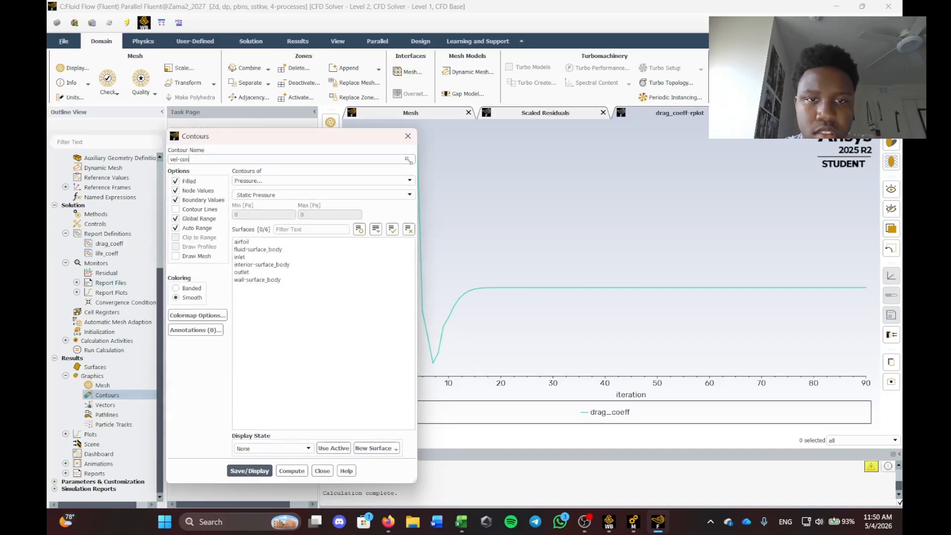
pyautogui.moveTo(376, 141); pyautogui.dragTo(546, 150)
pyautogui.click(544, 191)
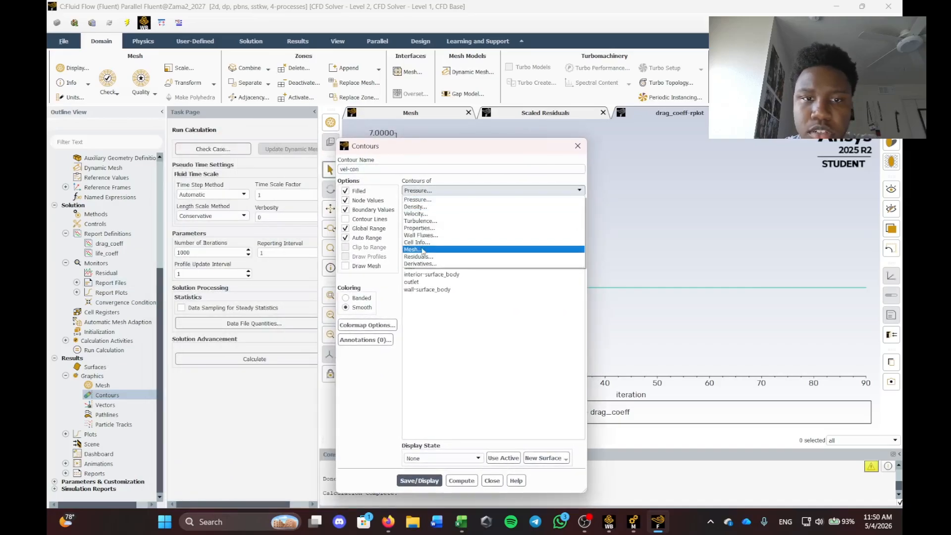
pyautogui.click(563, 207)
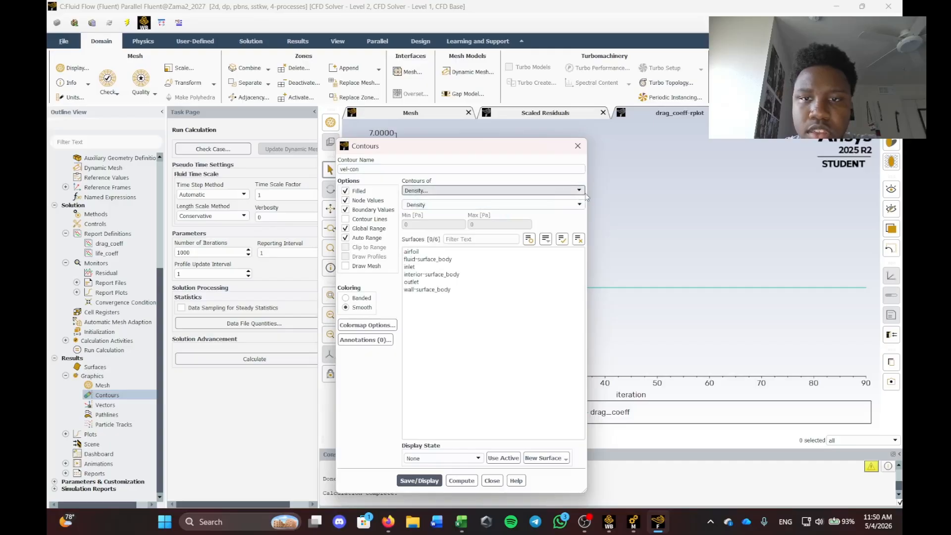
pyautogui.click(565, 190)
pyautogui.click(448, 218)
pyautogui.click(579, 204)
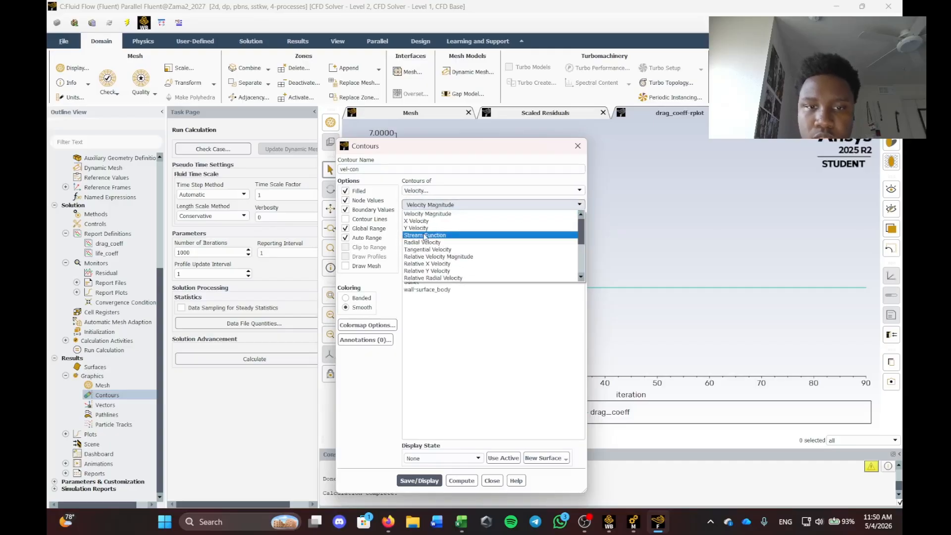
pyautogui.click(441, 216)
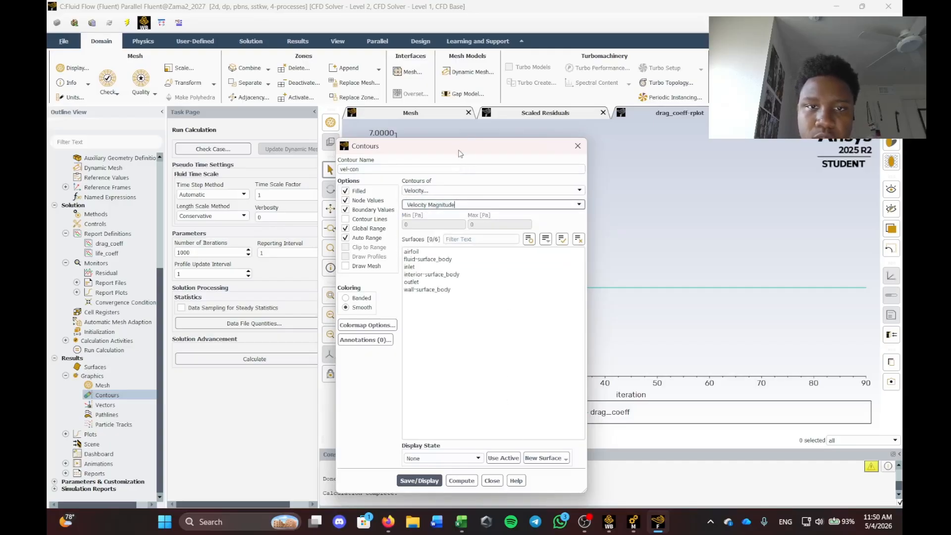
# Display the vel-con contour, ranging 0 to about 19.13 m/s, and close its settings.
pyautogui.moveTo(459, 141)
pyautogui.mouseDown()
pyautogui.moveTo(442, 268)
pyautogui.moveTo(451, 156)
pyautogui.mouseUp()
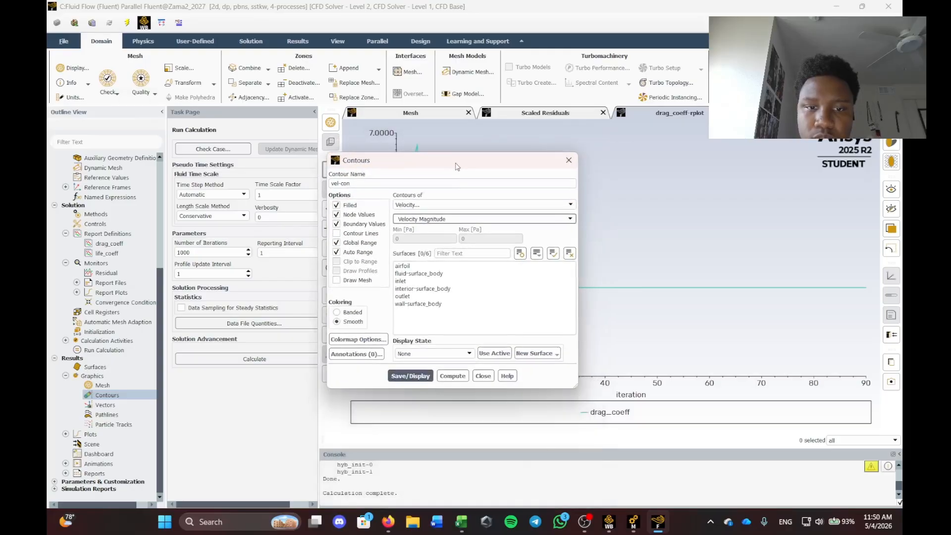
pyautogui.click(451, 375)
pyautogui.click(429, 375)
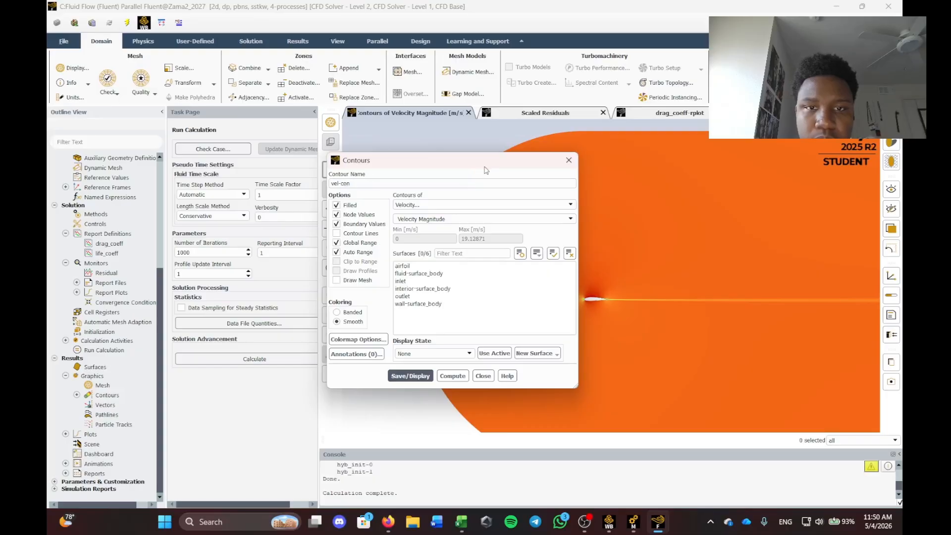
pyautogui.moveTo(487, 167); pyautogui.dragTo(376, 169)
pyautogui.click(459, 164)
pyautogui.scroll(-3, 581, 268)
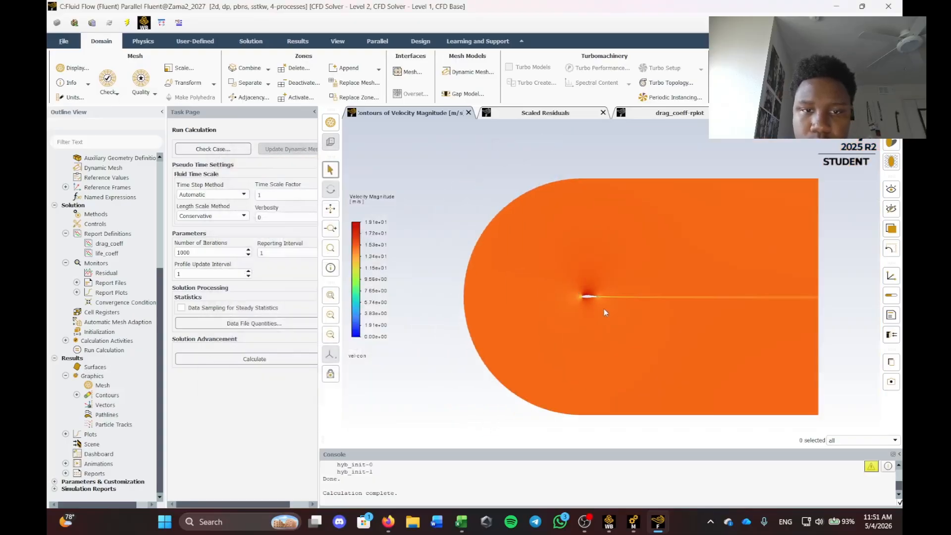
# Switch the velocity legend's number format to float, showing 19.13 to 0.00.
pyautogui.doubleClick(375, 254)
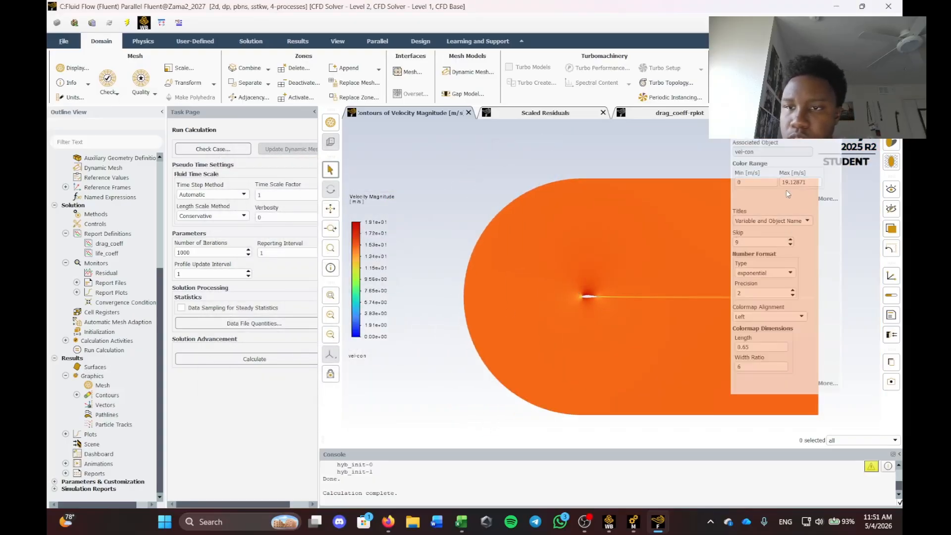
pyautogui.click(785, 273)
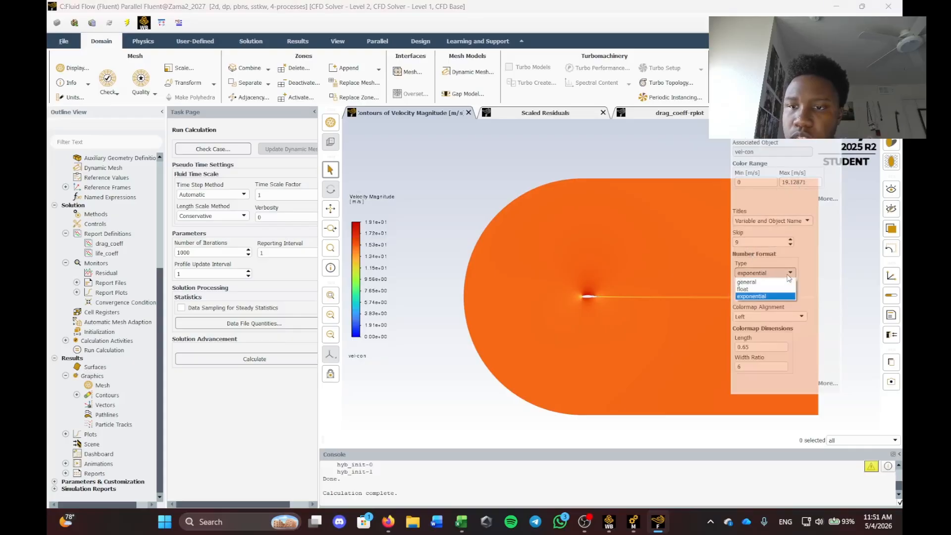
pyautogui.click(759, 287)
# Zoom around the leading edge, trailing edge and wake to inspect the boundary layer and wake.
pyautogui.scroll(2, 567, 231)
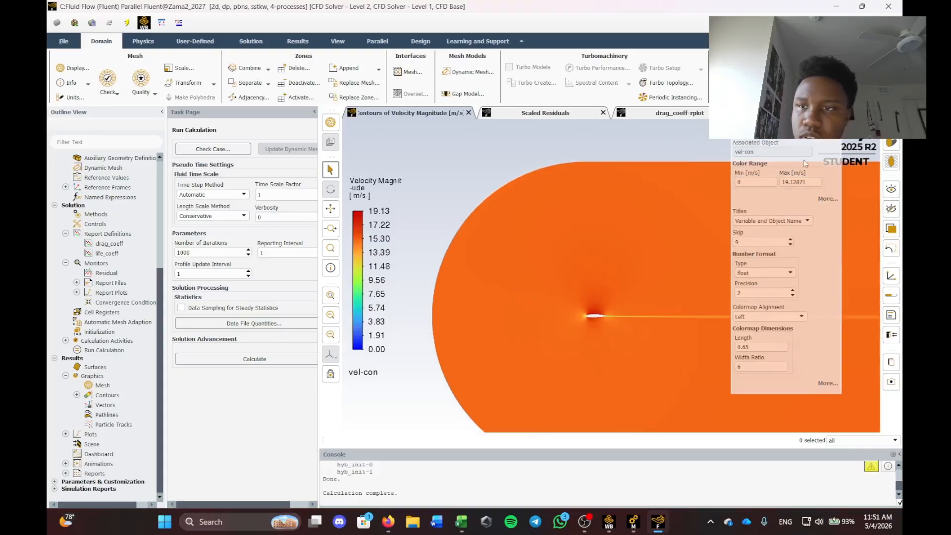
pyautogui.scroll(5, 585, 308)
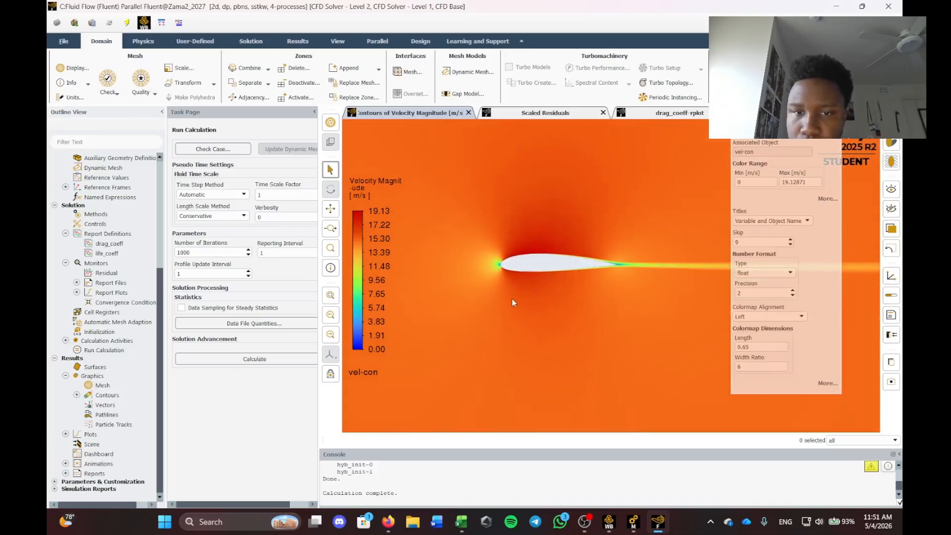
pyautogui.scroll(4, 481, 272)
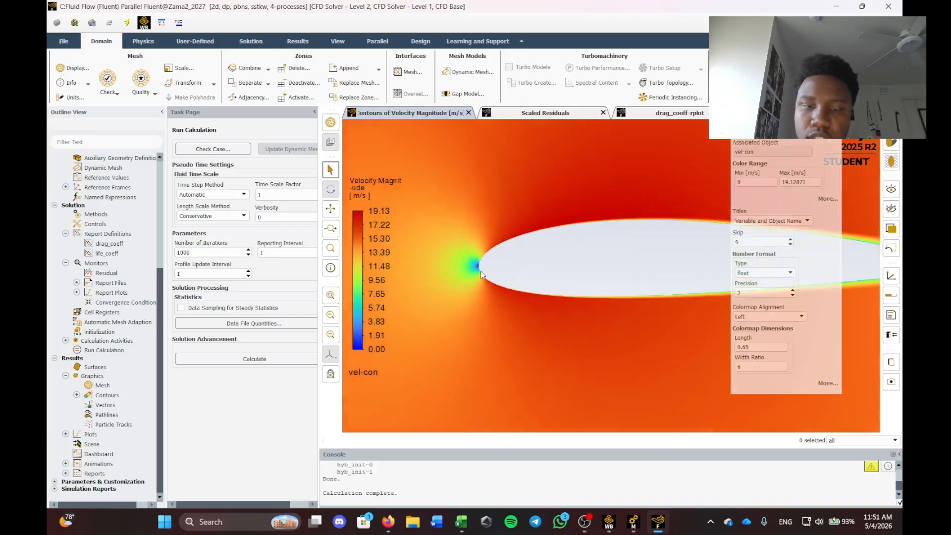
pyautogui.scroll(3, 484, 275)
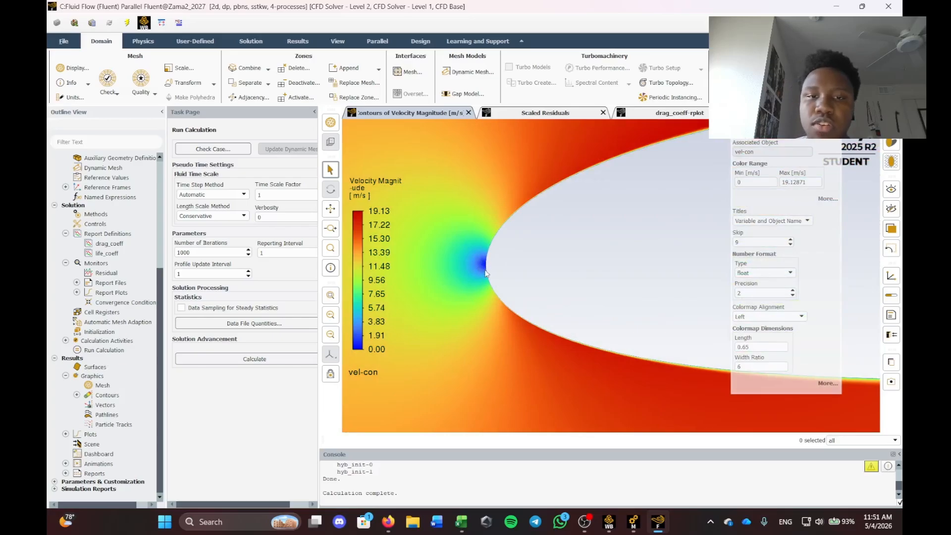
pyautogui.scroll(-6, 484, 262)
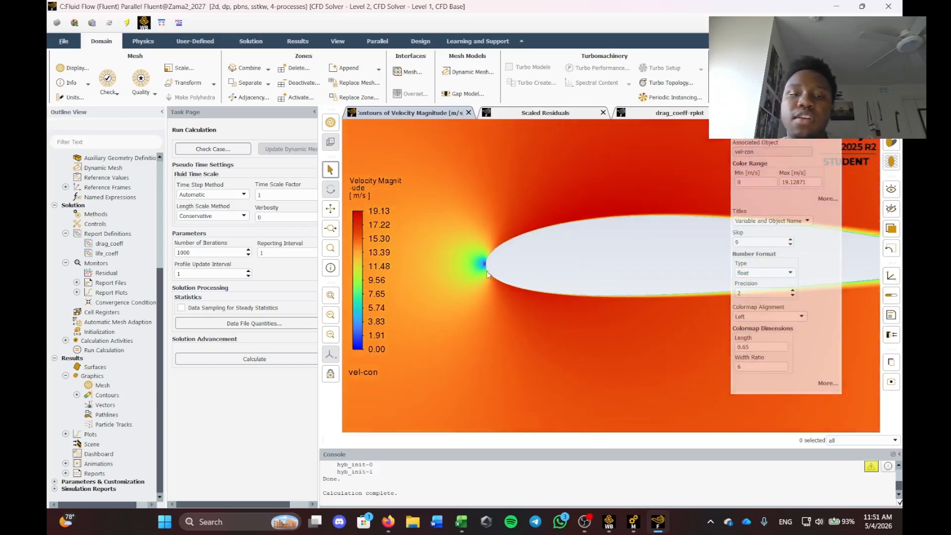
pyautogui.scroll(-2, 610, 266)
pyautogui.scroll(7, 626, 267)
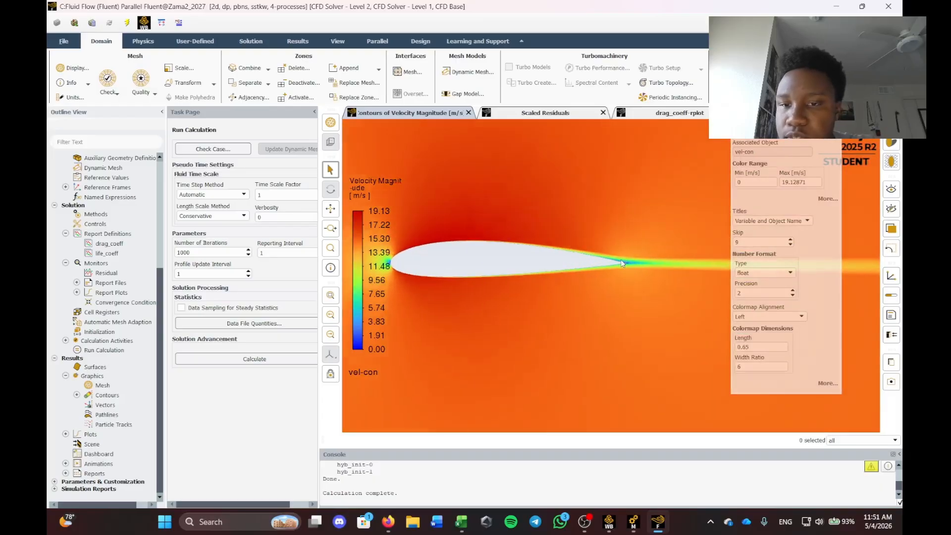
pyautogui.scroll(-3, 580, 257)
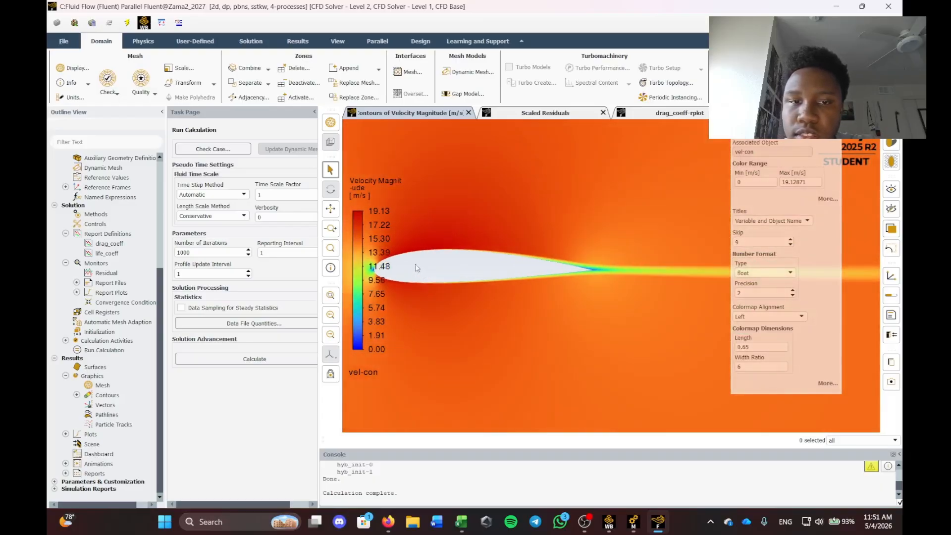
pyautogui.scroll(2, 380, 253)
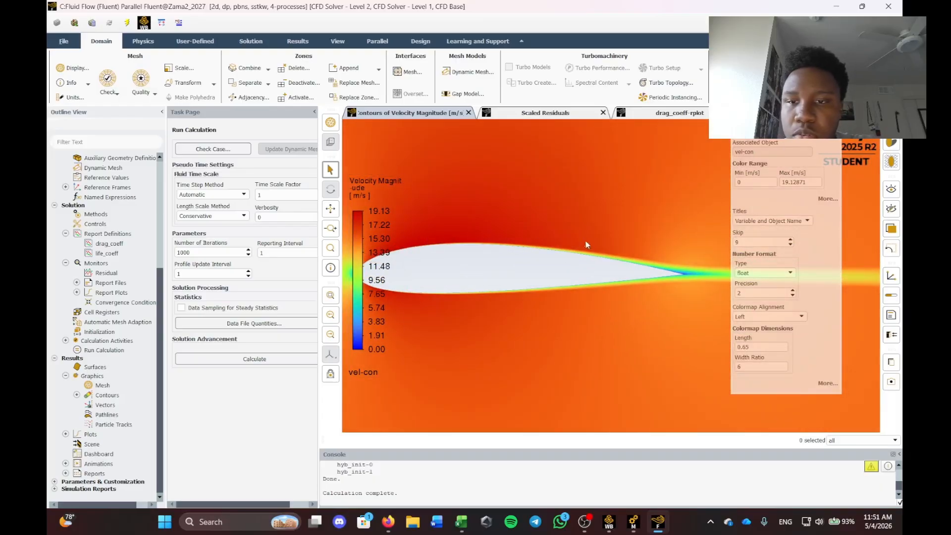
pyautogui.scroll(-2, 668, 274)
pyautogui.scroll(6, 600, 245)
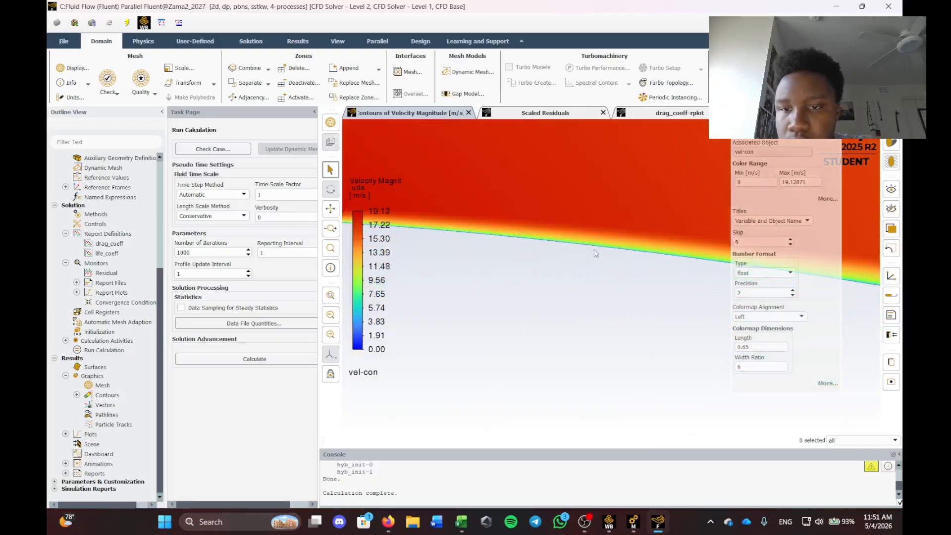
pyautogui.scroll(-3, 585, 234)
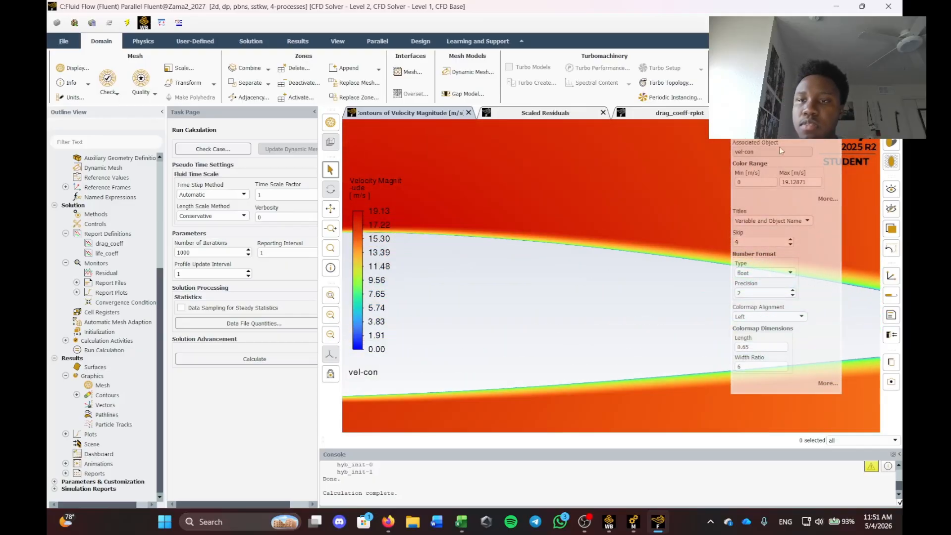
pyautogui.scroll(-5, 743, 277)
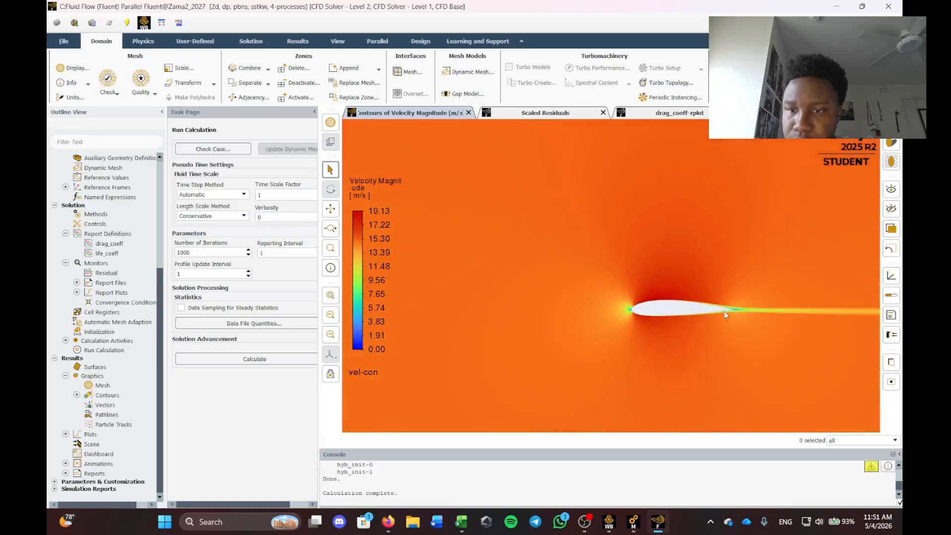
pyautogui.scroll(6, 729, 314)
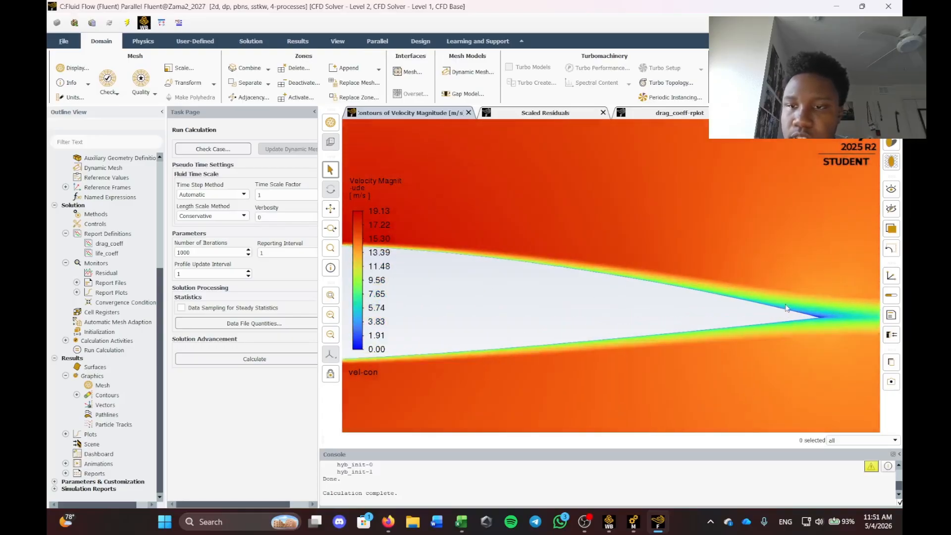
pyautogui.scroll(-4, 766, 323)
pyautogui.scroll(5, 786, 325)
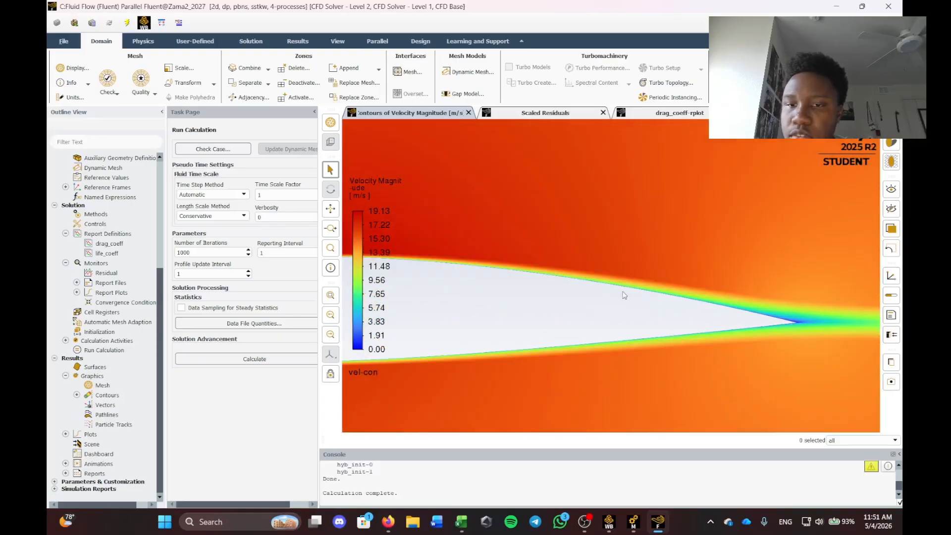
pyautogui.scroll(-5, 788, 326)
pyautogui.scroll(7, 817, 329)
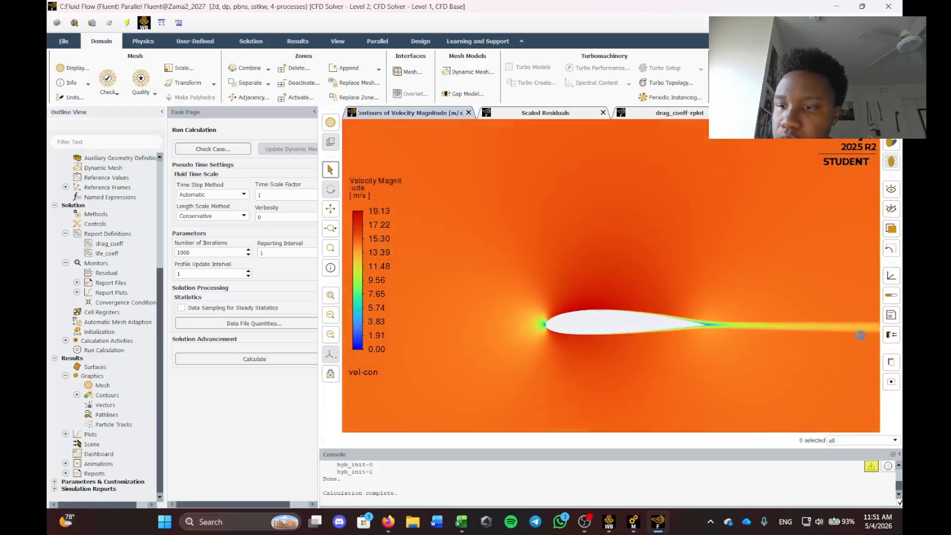
pyautogui.scroll(-2, 442, 301)
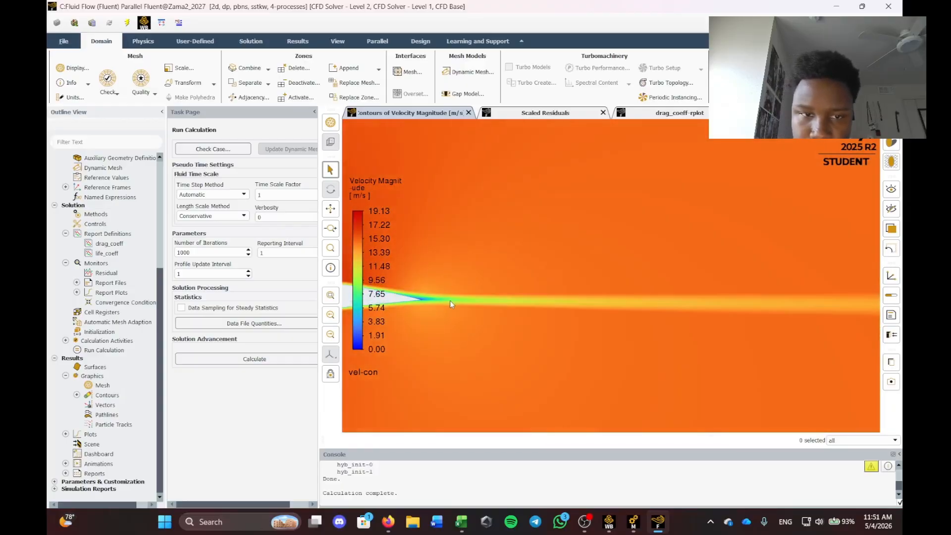
# Create contour-1 of static pressure, compute its range, and display it around the airfoil.
pyautogui.rightClick(95, 395)
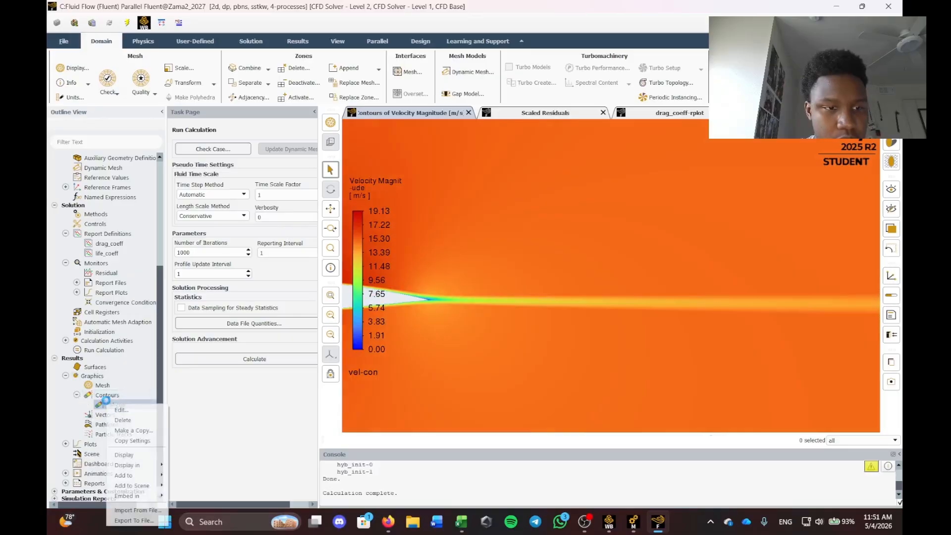
pyautogui.click(113, 405)
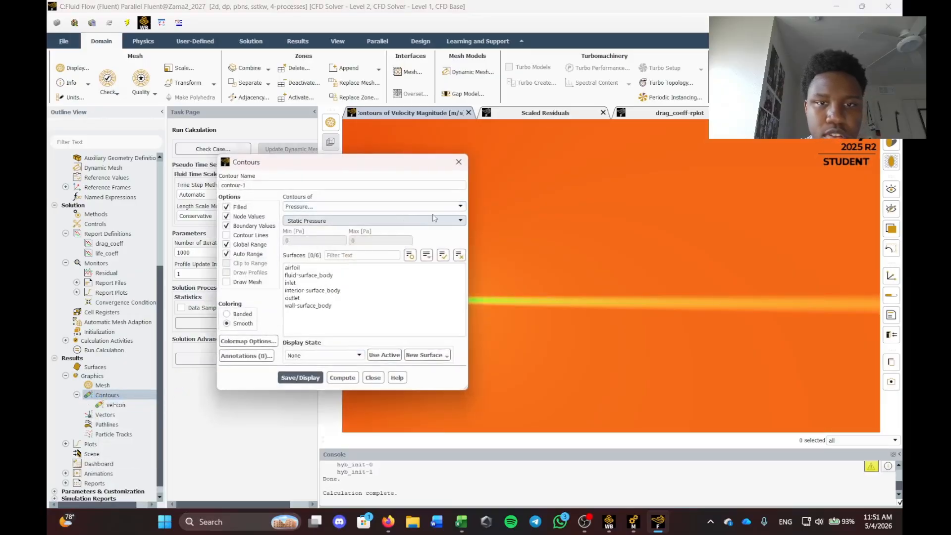
pyautogui.click(342, 378)
pyautogui.click(300, 377)
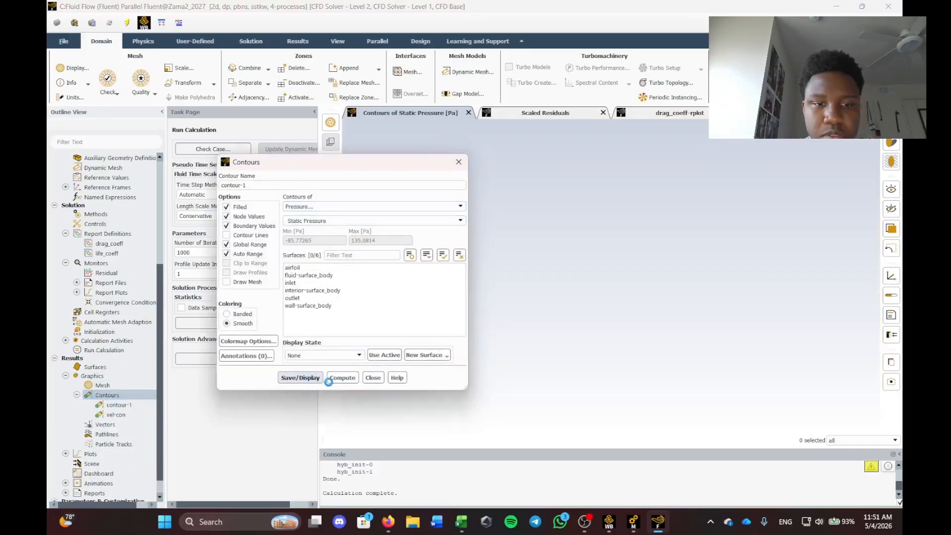
pyautogui.moveTo(317, 162); pyautogui.dragTo(89, 188)
pyautogui.scroll(-10, 420, 304)
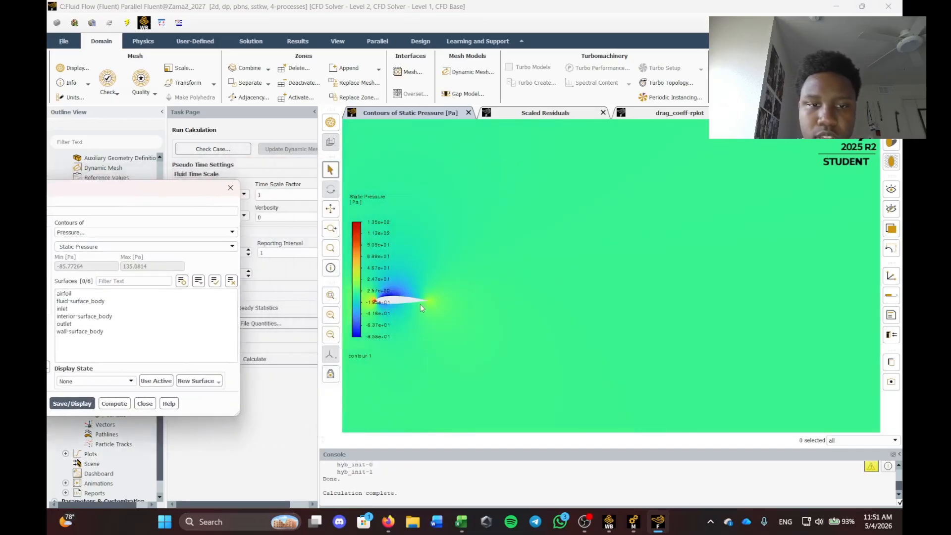
pyautogui.scroll(7, 405, 313)
pyautogui.scroll(8, 401, 306)
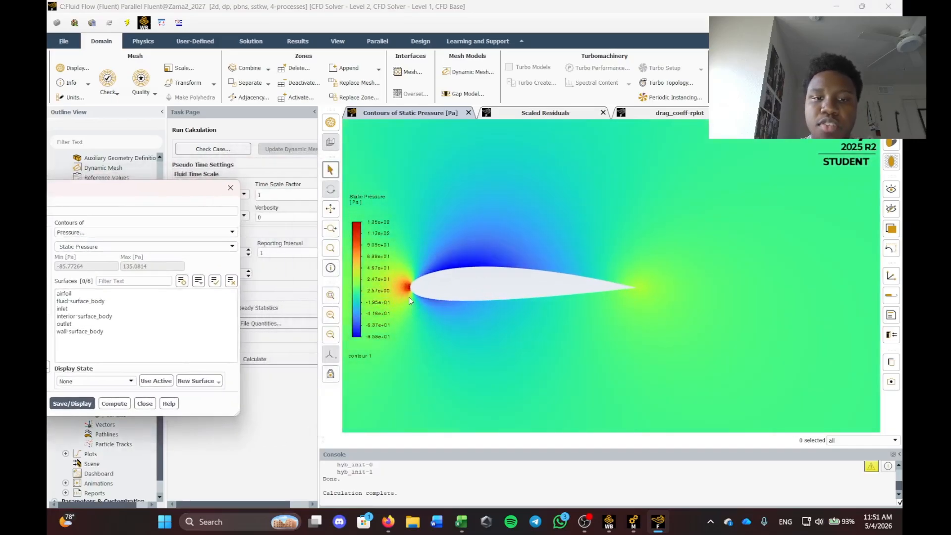
# Switch the pressure legend to float number format (135.08 to -85.77 Pa) and close the contour settings.
pyautogui.click(379, 267)
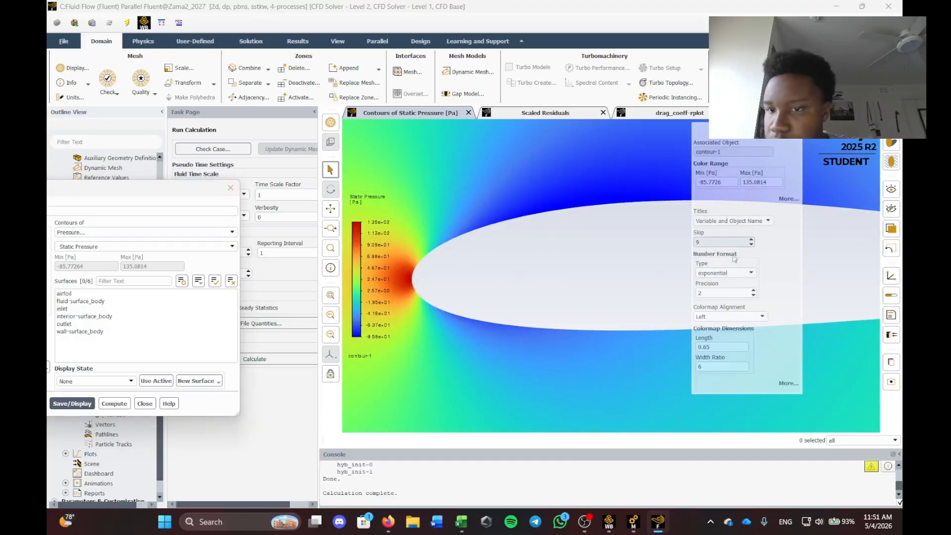
pyautogui.click(714, 273)
pyautogui.click(708, 283)
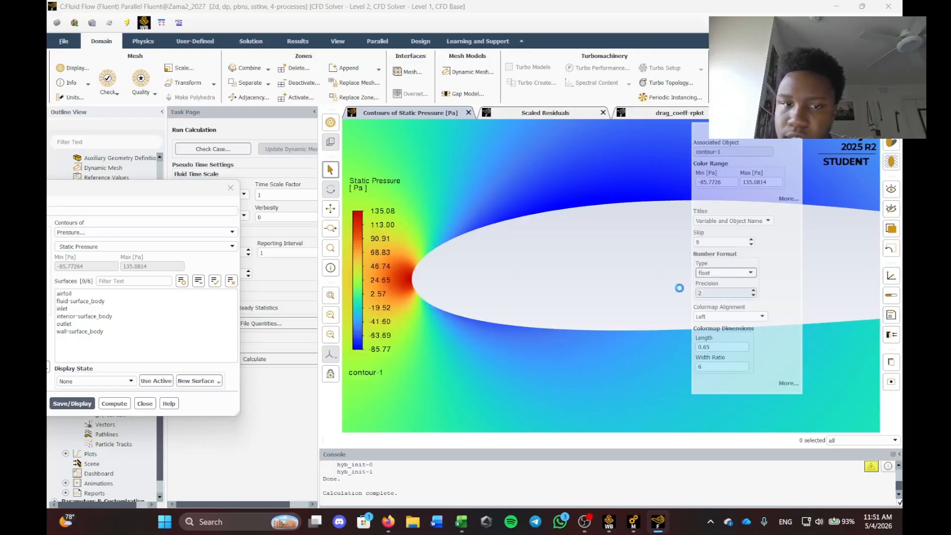
pyautogui.click(545, 195)
pyautogui.scroll(3, 485, 271)
pyautogui.scroll(-3, 485, 271)
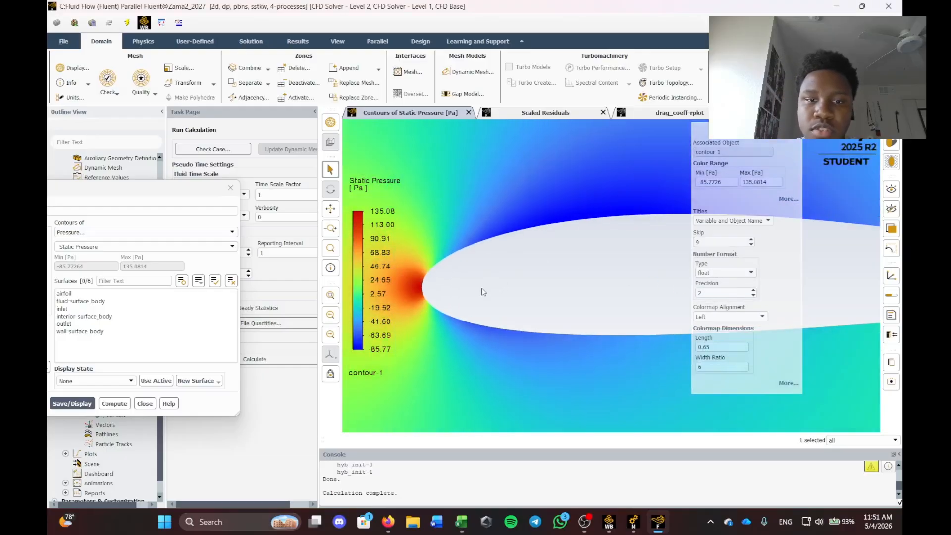
pyautogui.scroll(-3, 421, 285)
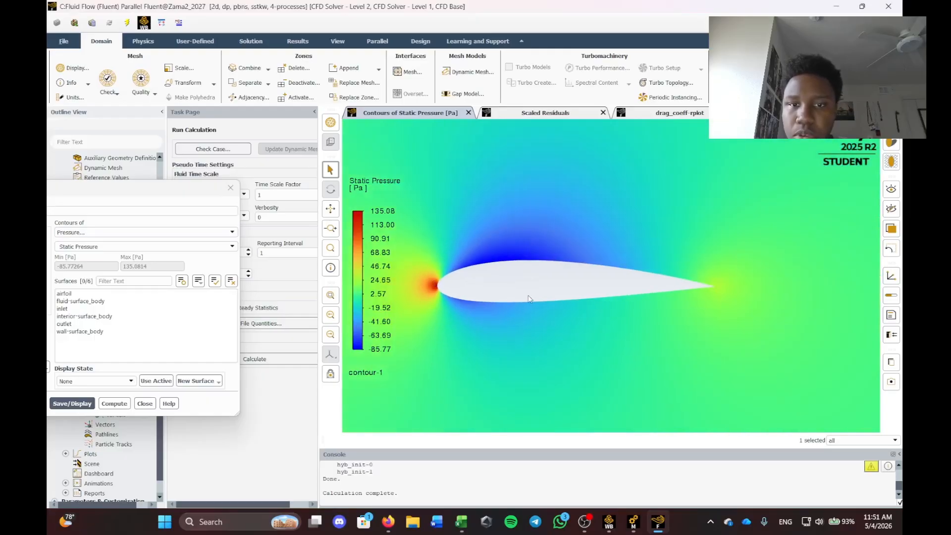
pyautogui.scroll(-3, 519, 261)
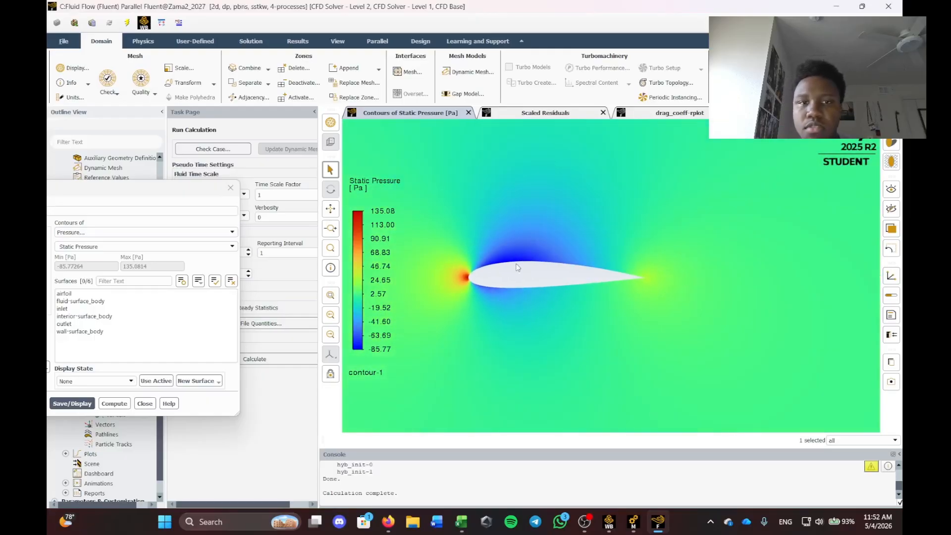
pyautogui.moveTo(211, 193); pyautogui.dragTo(240, 191)
pyautogui.click(259, 187)
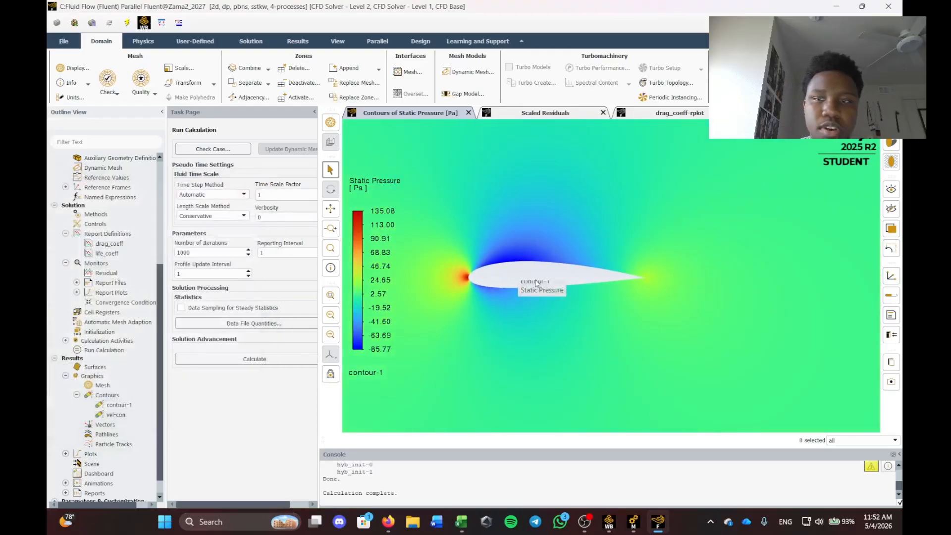
pyautogui.scroll(3, 540, 280)
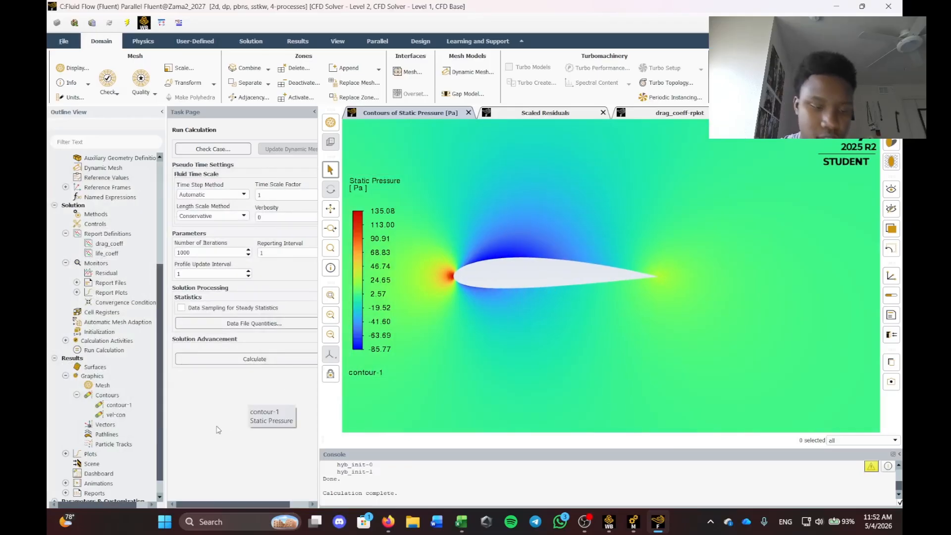
# Snip the Fluent graphics area showing the static pressure contour to the clipboard.
pyautogui.press('super+shift+s')
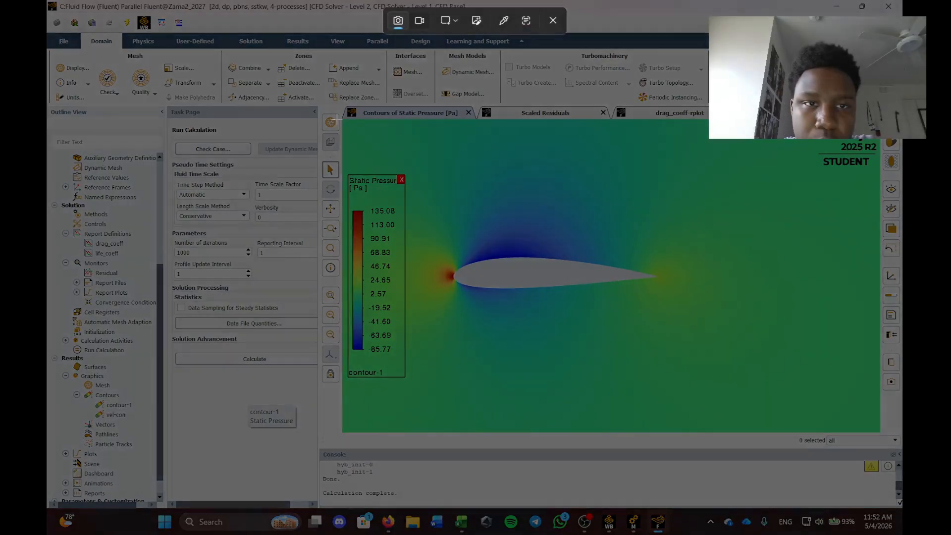
pyautogui.moveTo(341, 119); pyautogui.dragTo(879, 432)
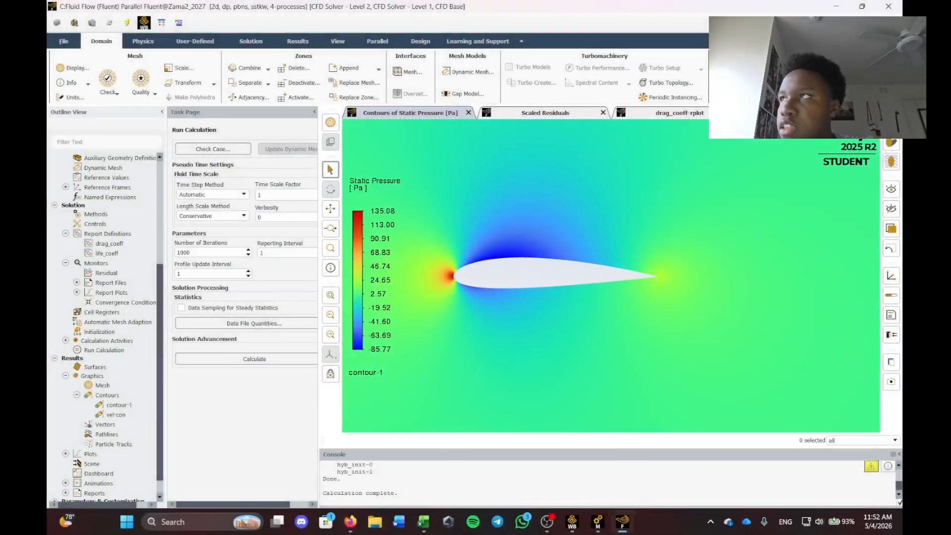
pyautogui.moveTo(902, 155); pyautogui.dragTo(521, 157)
# Scroll through the 0° and 10° AoA contour images in the Excel workbook.
pyautogui.click(578, 153)
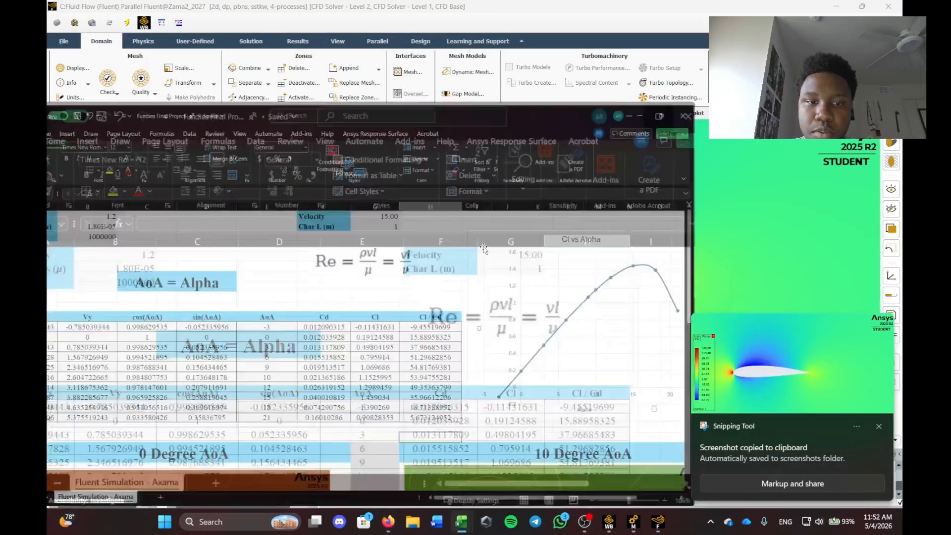
pyautogui.scroll(-6, 291, 384)
pyautogui.scroll(-3, 291, 384)
pyautogui.scroll(2, 245, 253)
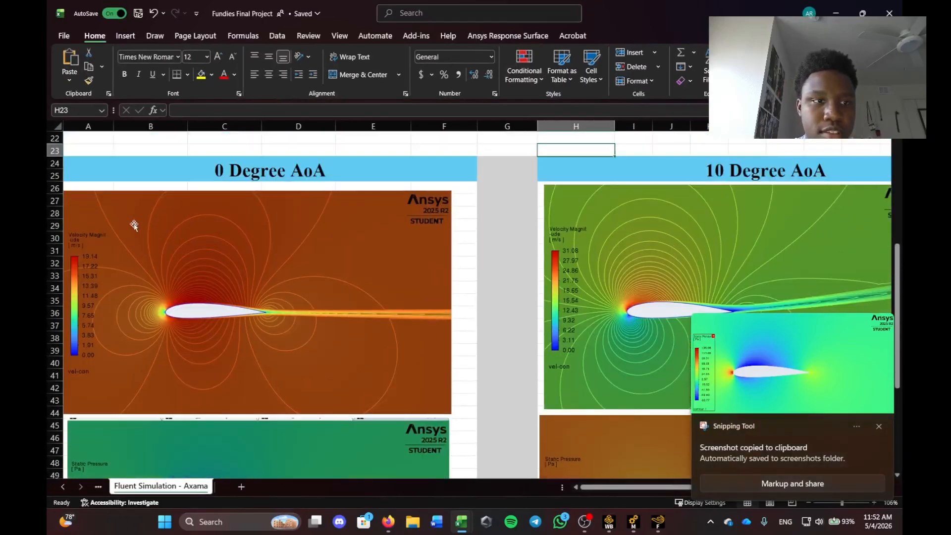
pyautogui.scroll(-6, 270, 293)
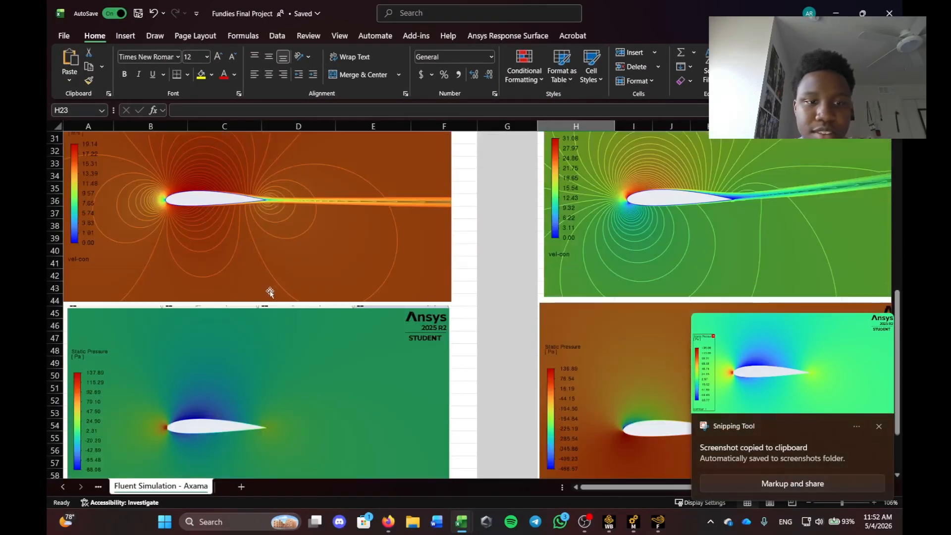
pyautogui.scroll(6, 246, 325)
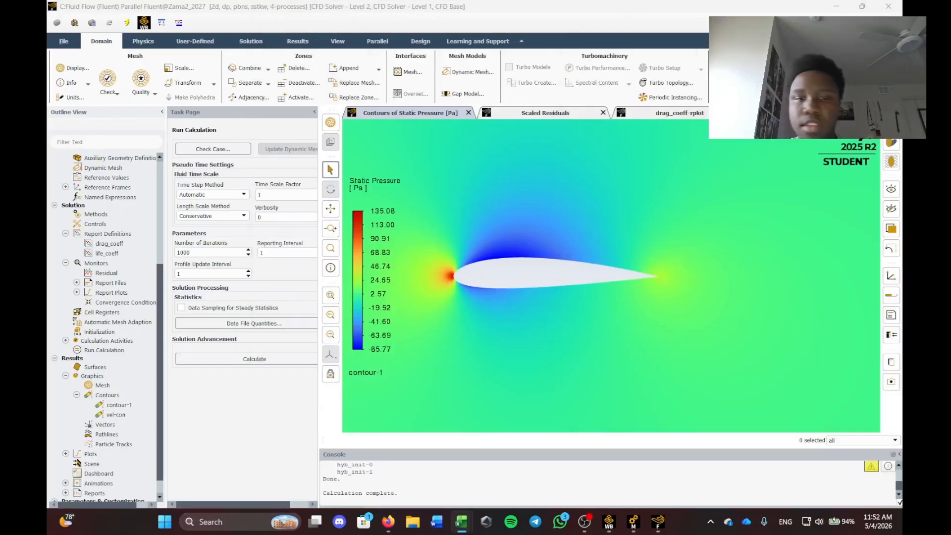
# Redisplay the vel-con velocity magnitude contour (0 to 19.13 m/s) around the airfoil.
pyautogui.click(117, 415)
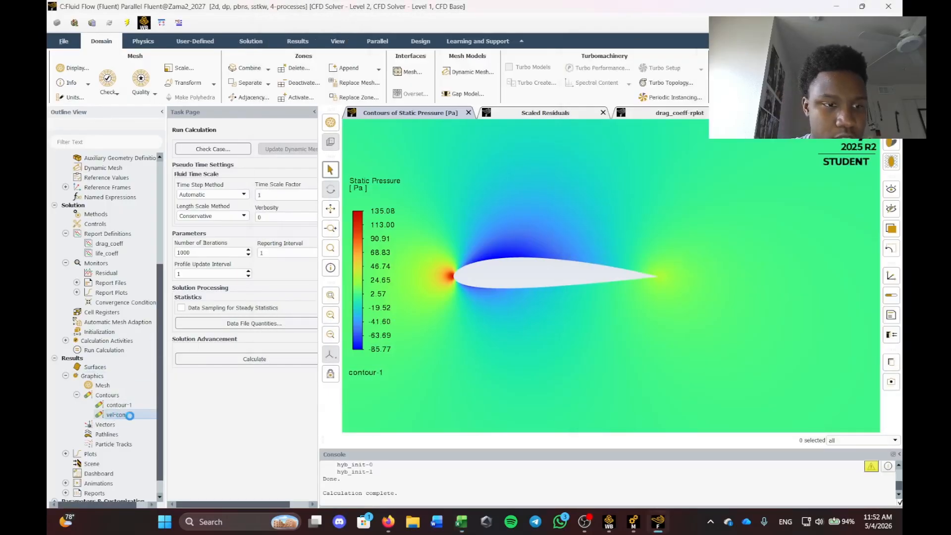
pyautogui.rightClick(132, 420)
pyautogui.click(149, 299)
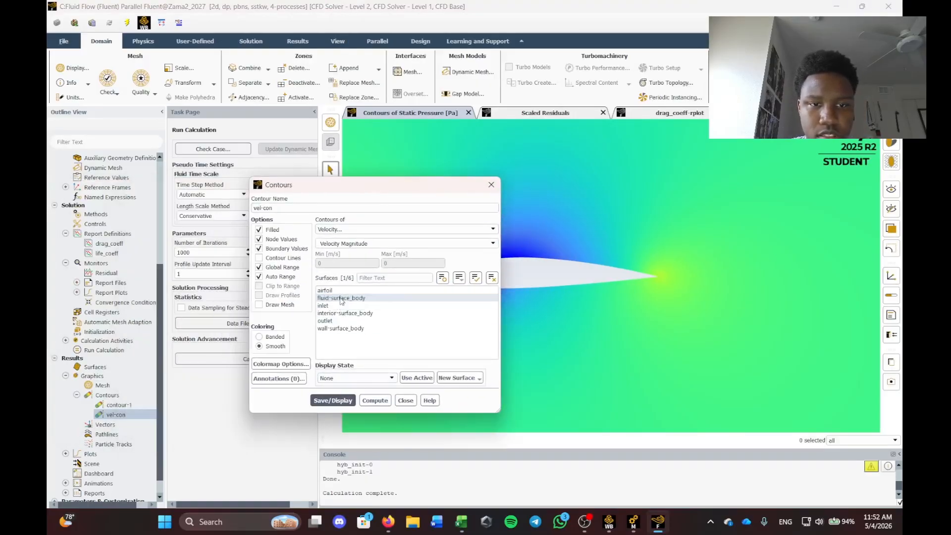
pyautogui.click(332, 401)
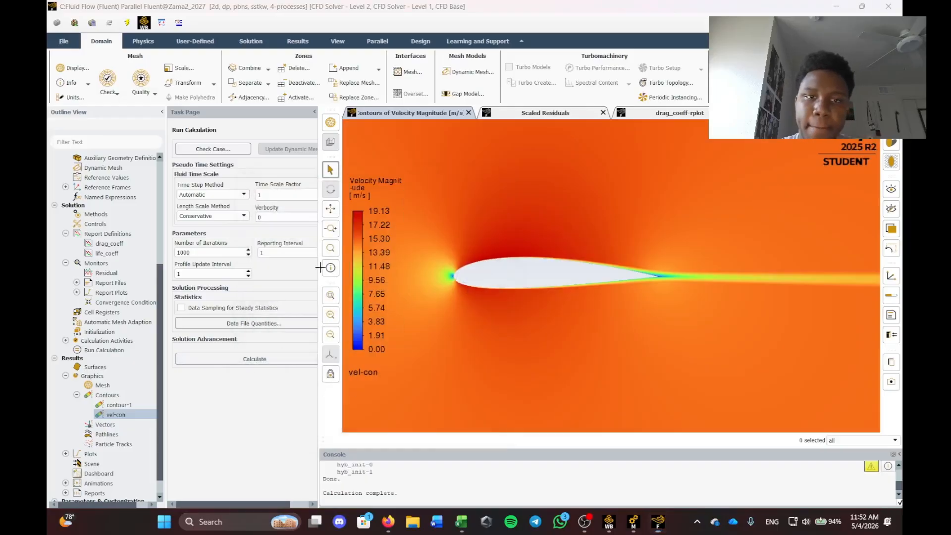
# Capture the velocity contour graphics area as a screenshot with Win+Shift+S.
pyautogui.press('super+shift+s')
pyautogui.moveTo(342, 119); pyautogui.dragTo(879, 432)
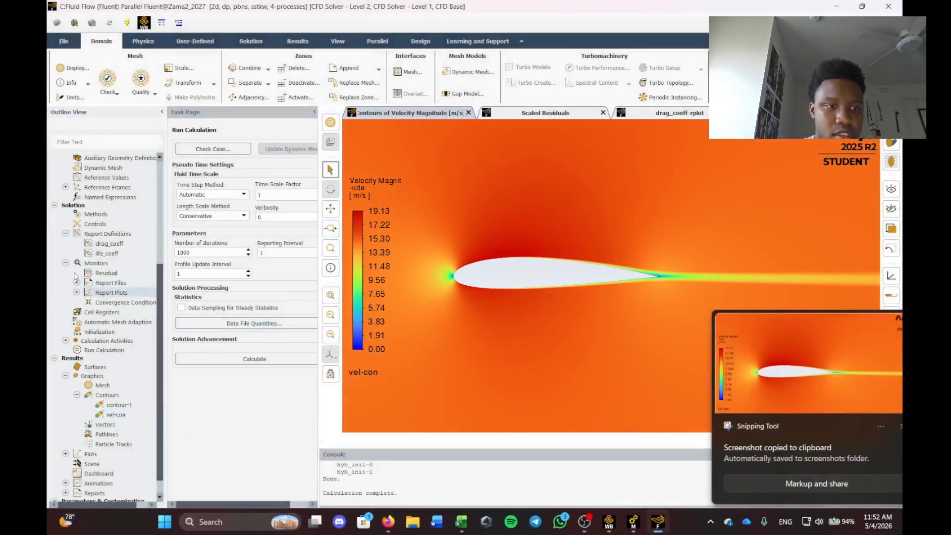
pyautogui.click(881, 425)
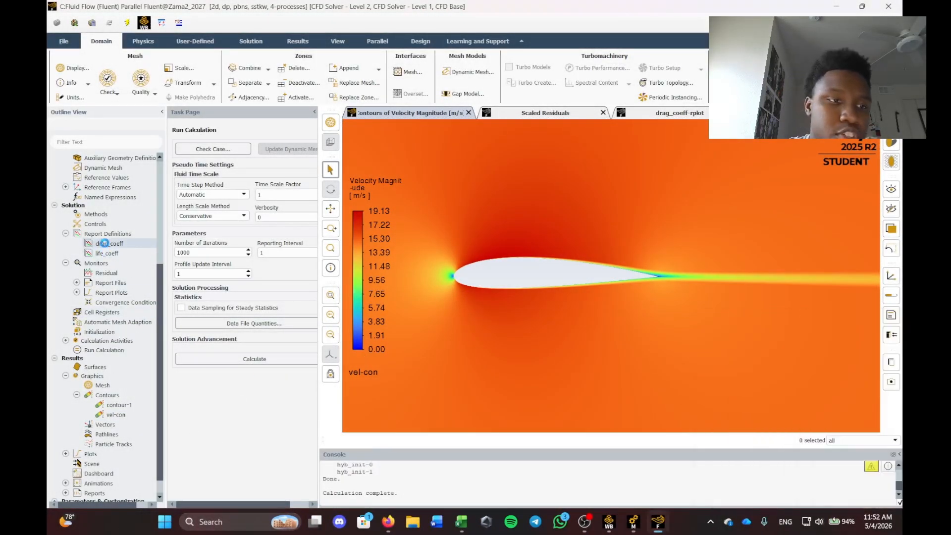
pyautogui.scroll(-1, 114, 414)
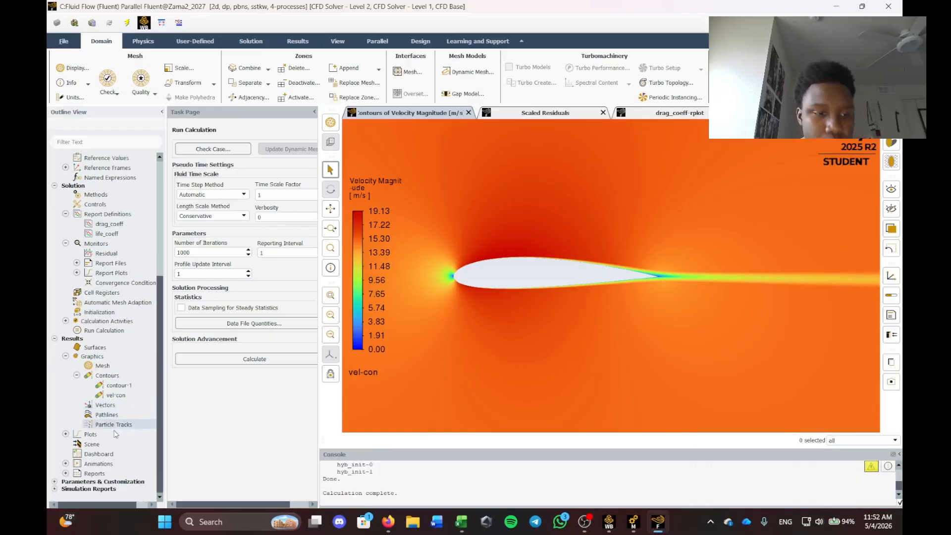
# Compute the drag_coeff report definition, printing Cd = 0.012079087 in the console.
pyautogui.click(66, 474)
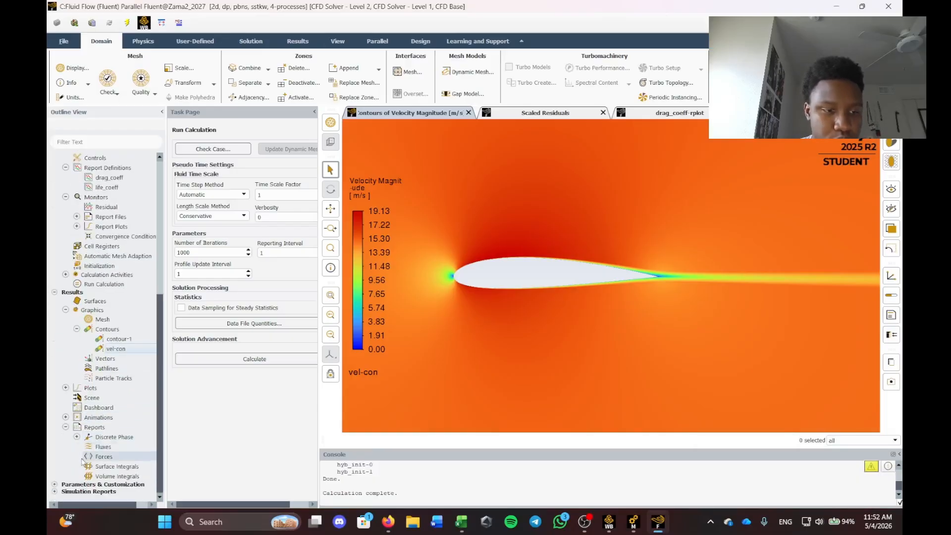
pyautogui.rightClick(105, 457)
pyautogui.click(118, 463)
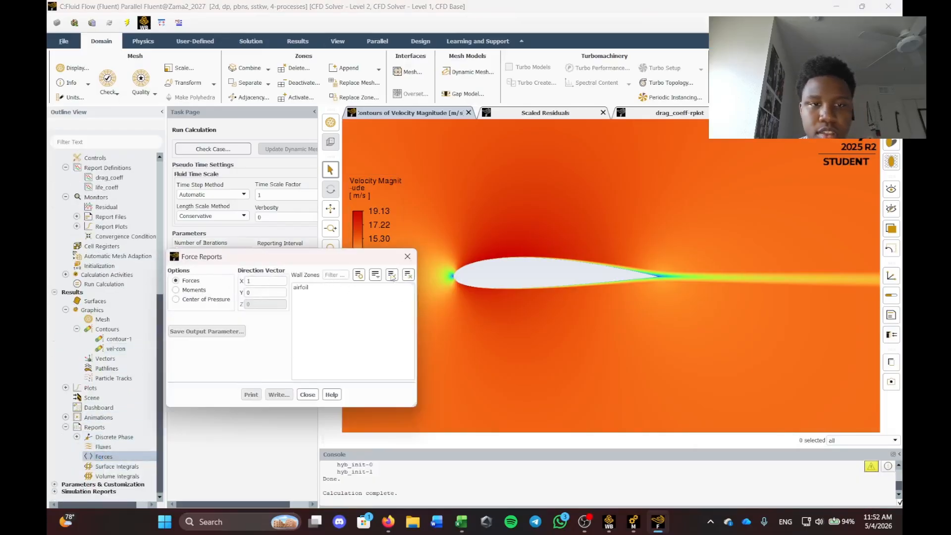
pyautogui.scroll(5, 92, 254)
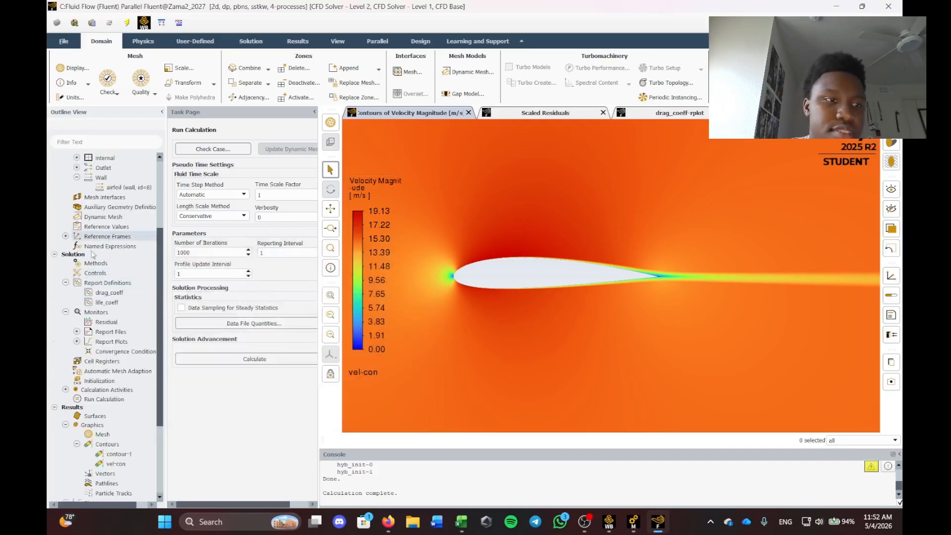
pyautogui.rightClick(103, 293)
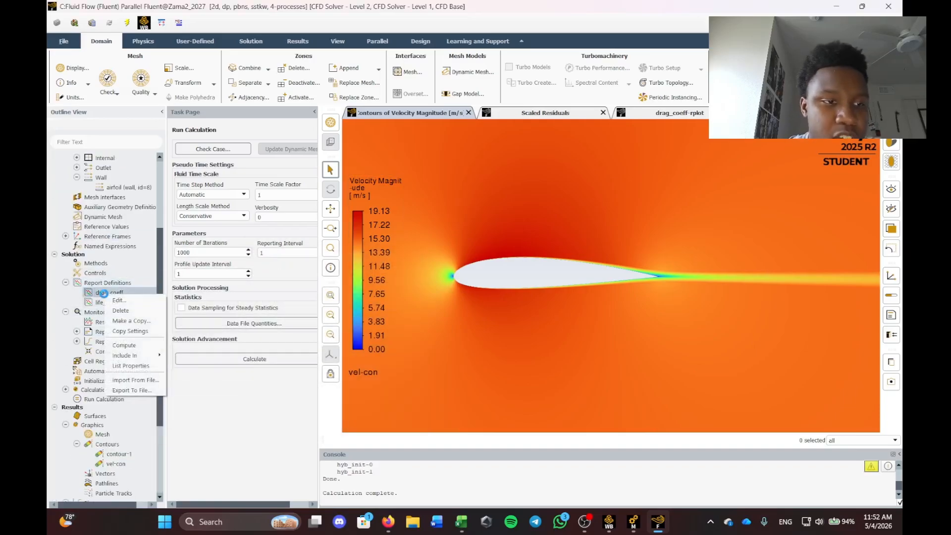
pyautogui.click(119, 301)
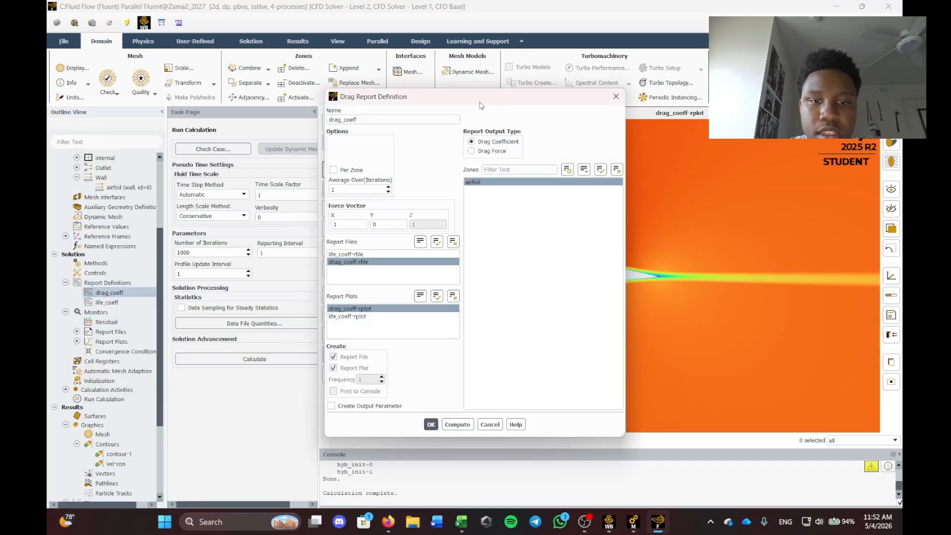
pyautogui.click(454, 424)
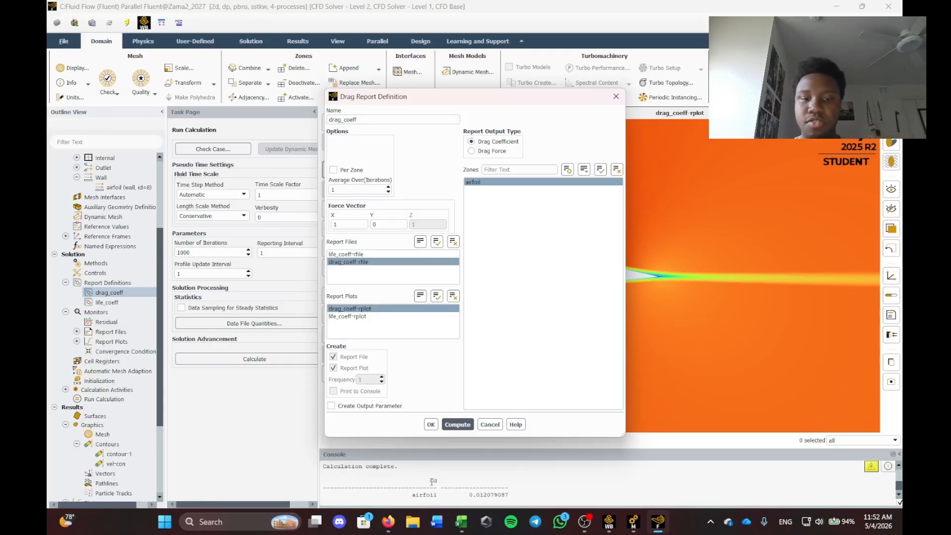
pyautogui.scroll(-4, 105, 461)
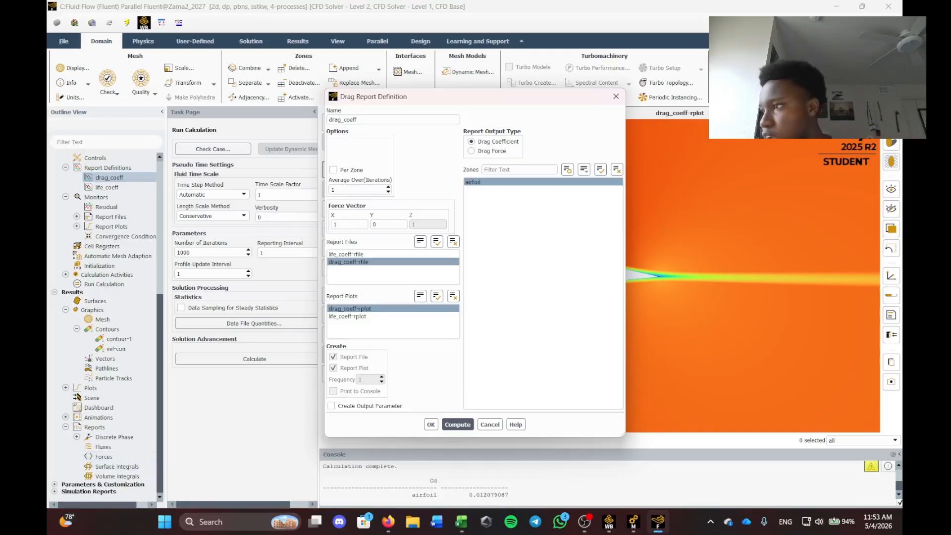
pyautogui.click(461, 521)
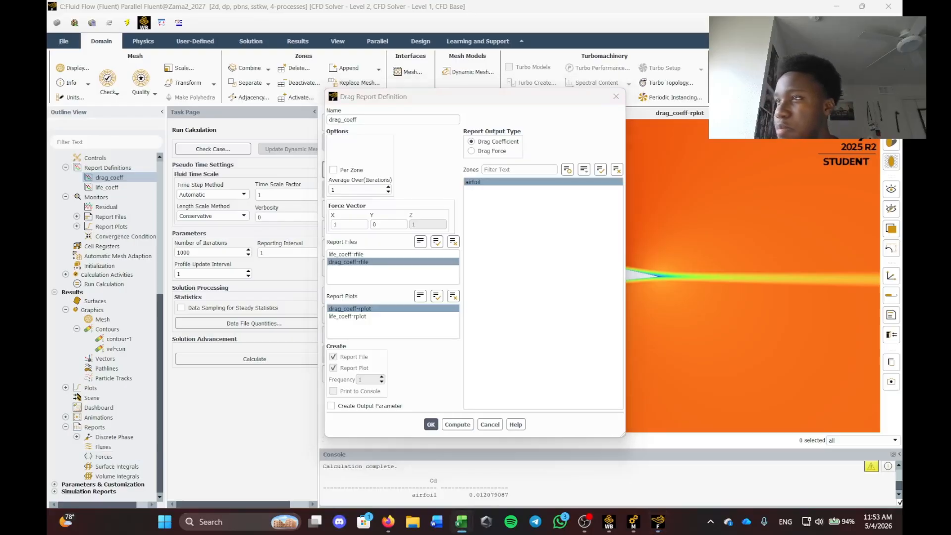
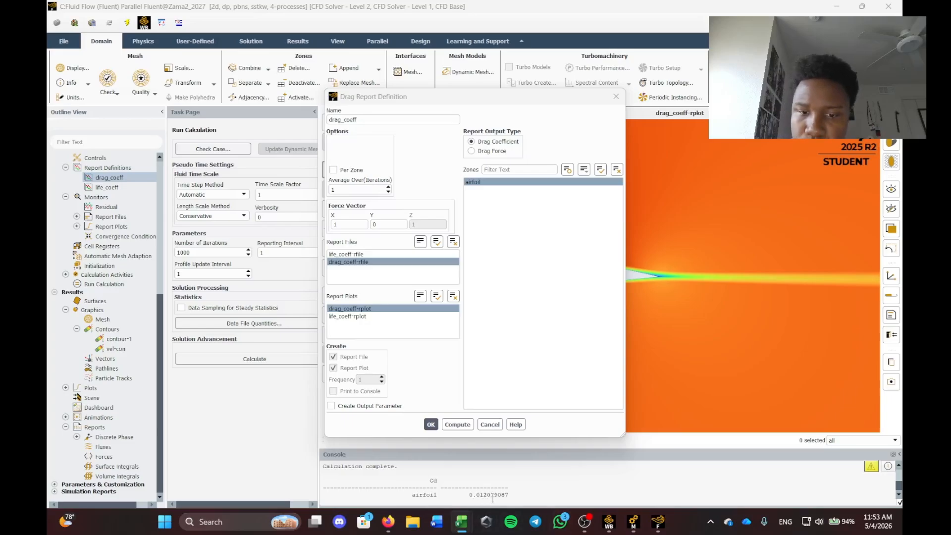
# Check Cd = 0.012079087 in the console, then close the Drag Report Definition dialog.
pyautogui.moveTo(539, 97); pyautogui.dragTo(559, 83)
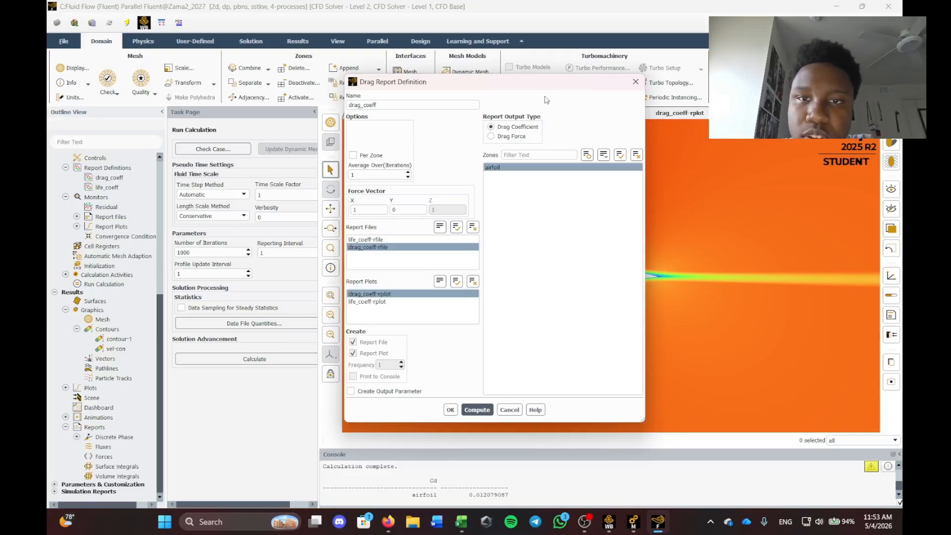
pyautogui.click(469, 502)
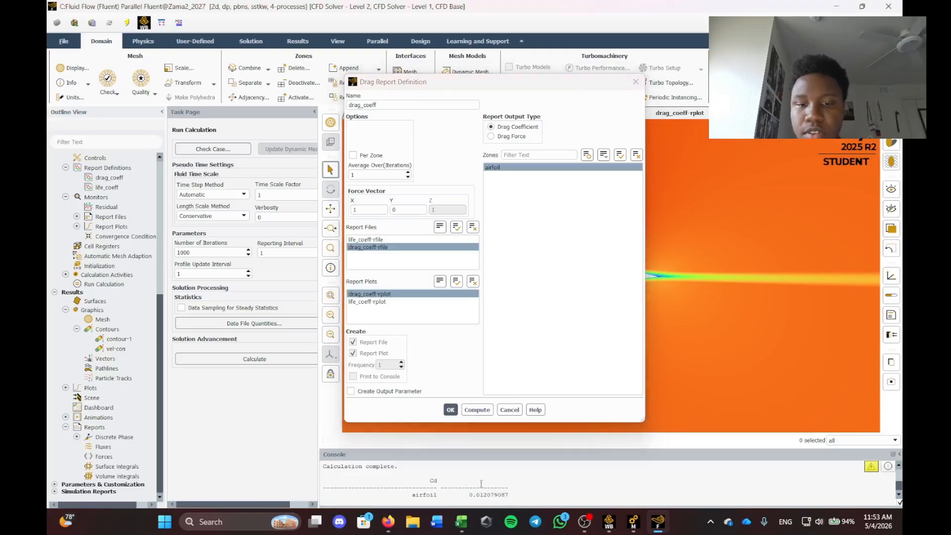
pyautogui.click(635, 81)
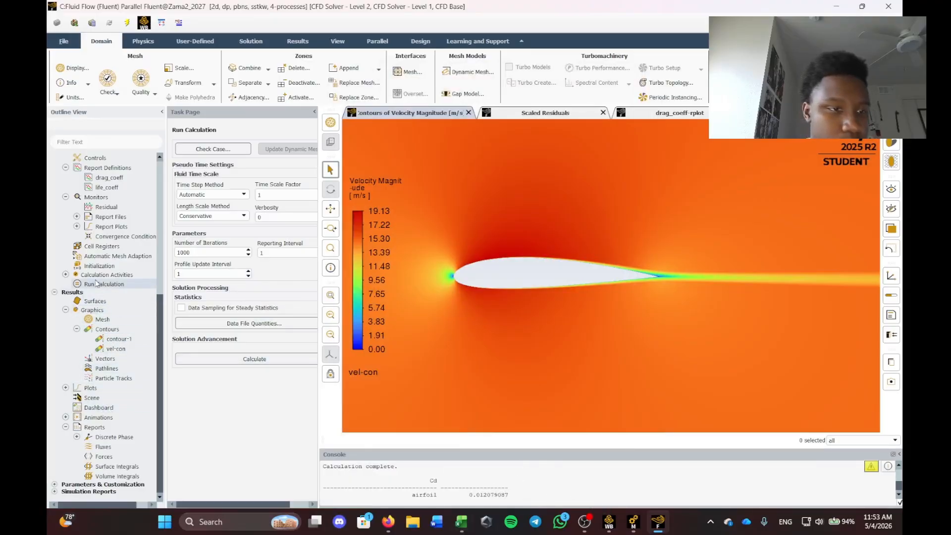
# Rename the life_coeff report definition to lift_coeff.
pyautogui.rightClick(110, 187)
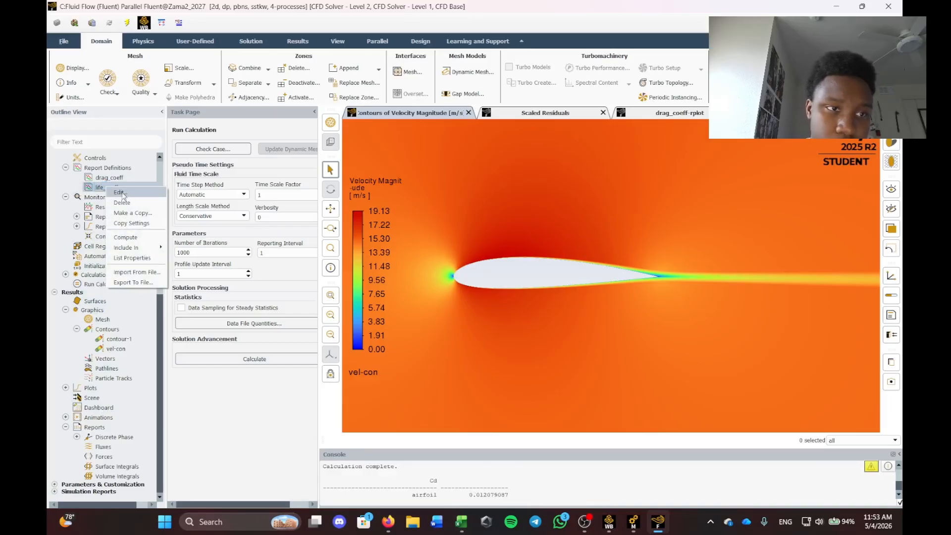
pyautogui.click(123, 197)
pyautogui.click(341, 120)
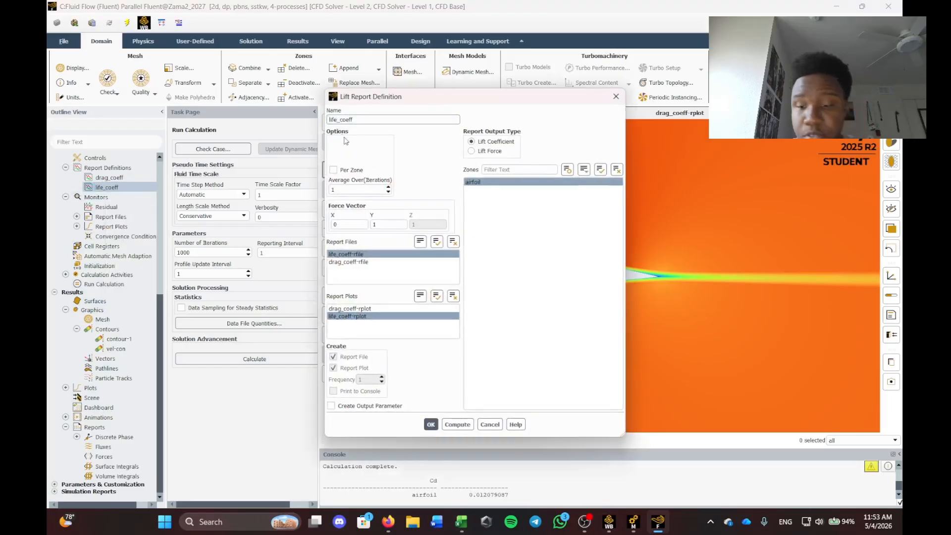
pyautogui.click(431, 425)
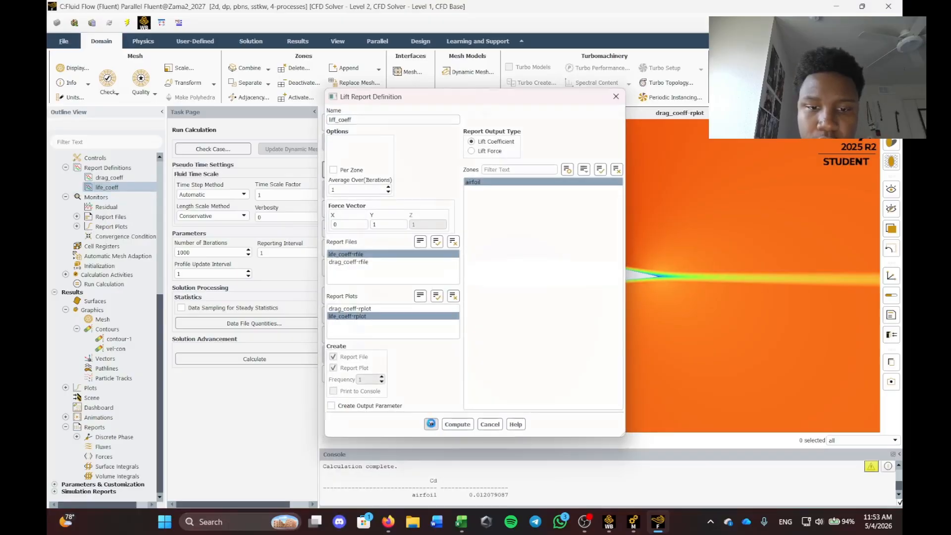
# Compute lift_coeff, giving Cl = 0.19062366, then bring the Excel results workbook forward.
pyautogui.rightClick(110, 187)
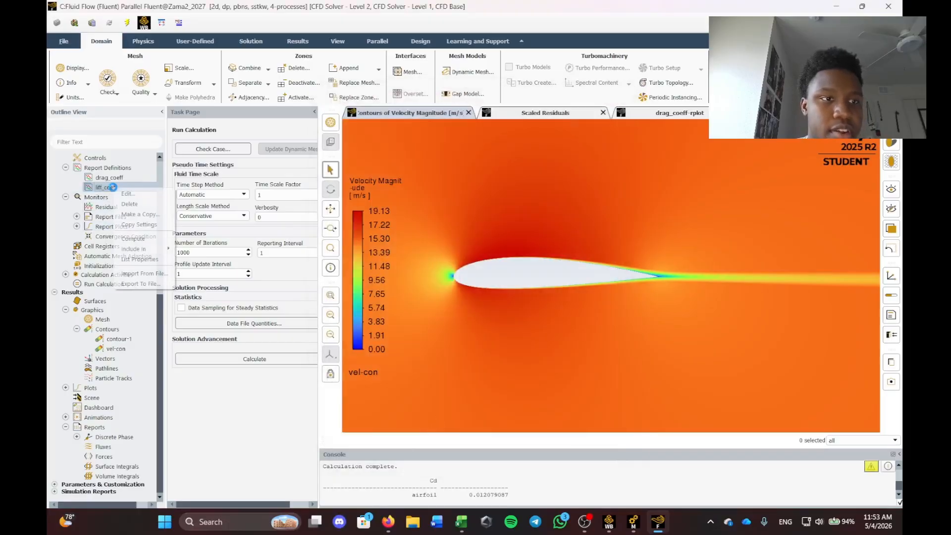
pyautogui.click(124, 197)
pyautogui.click(454, 424)
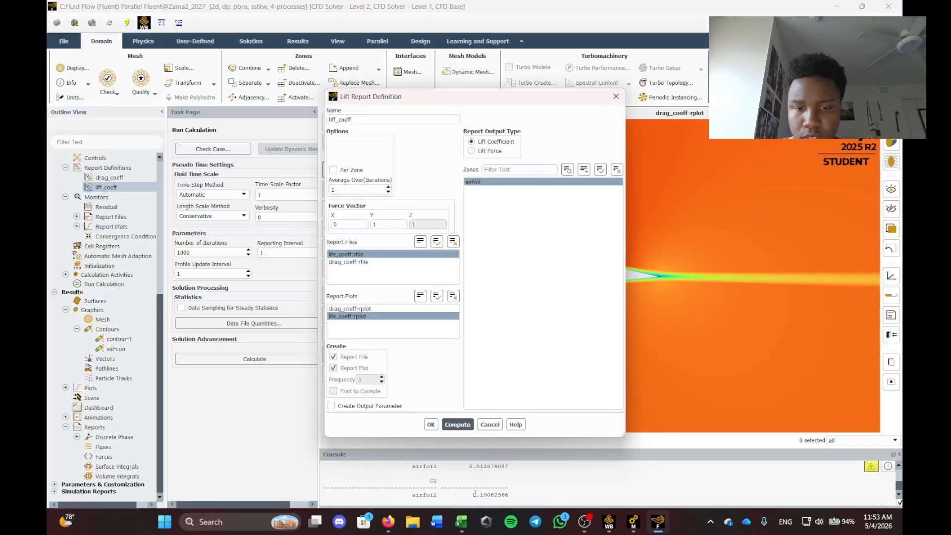
pyautogui.moveTo(472, 495); pyautogui.dragTo(510, 495)
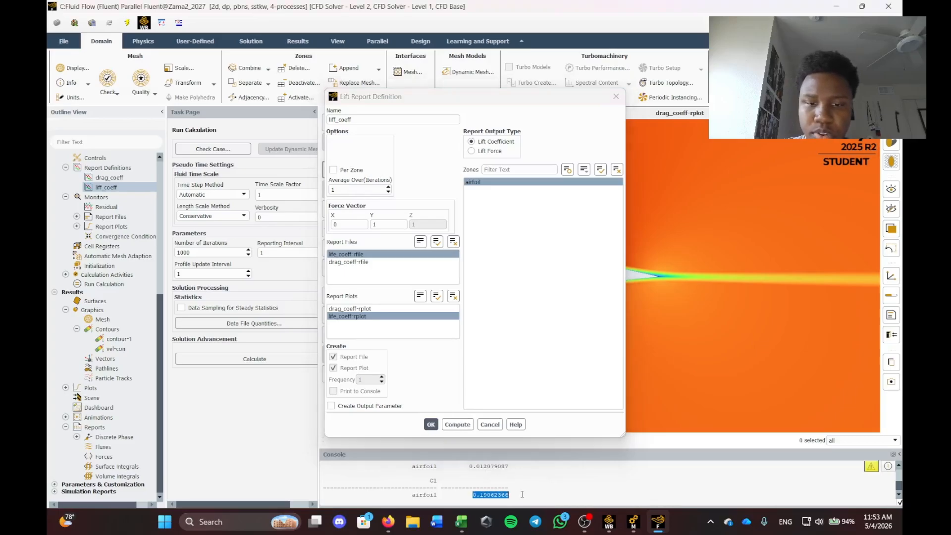
pyautogui.click(681, 350)
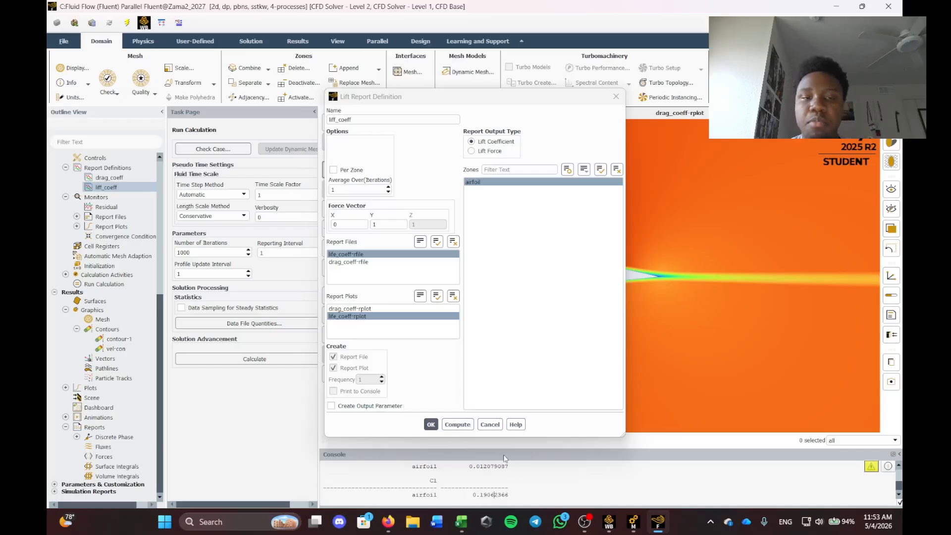
pyautogui.click(616, 96)
pyautogui.scroll(8, 119, 260)
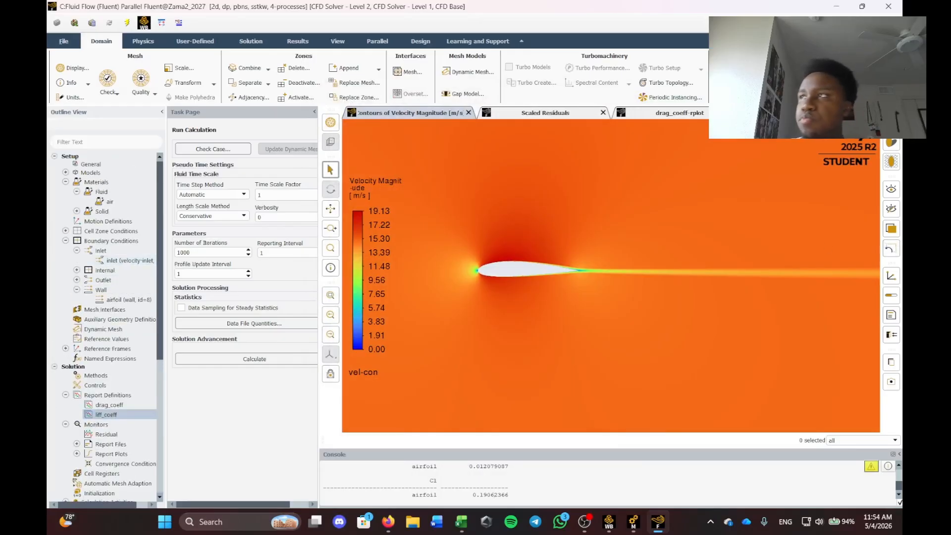
pyautogui.moveTo(902, 171); pyautogui.dragTo(154, 174)
# Maximize Excel and inspect the cos(AoA) and sin(AoA) column headings and first values.
pyautogui.click(588, 178)
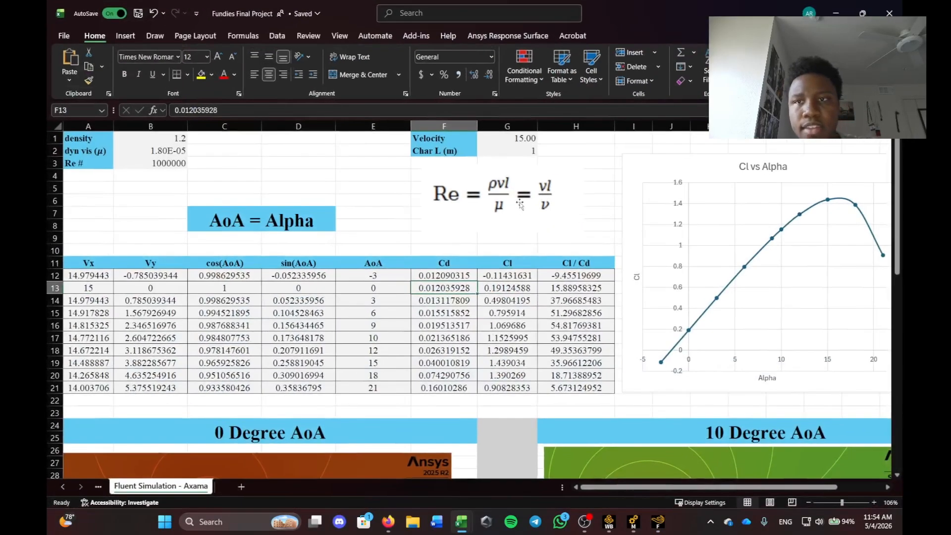
pyautogui.keyDown('ctrl'); pyautogui.scroll(3, 222, 313); pyautogui.keyUp('ctrl')
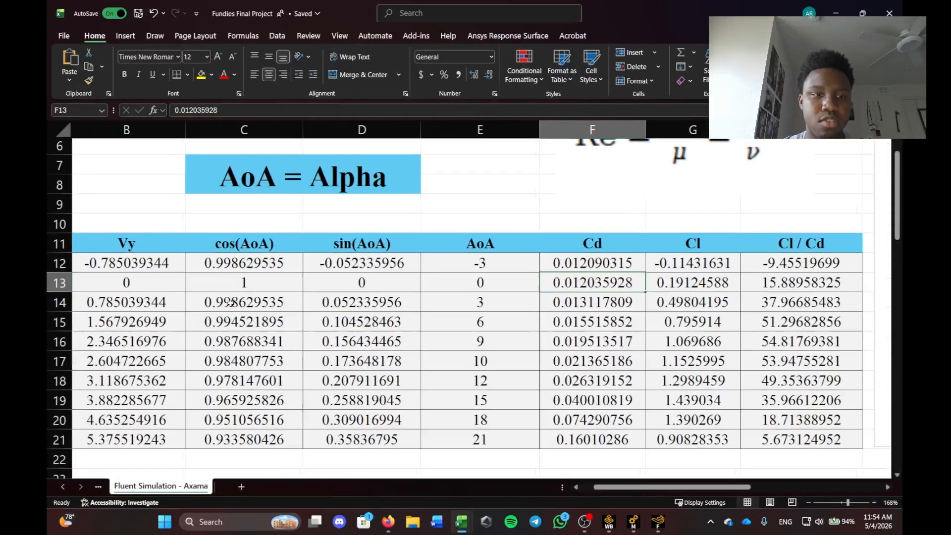
pyautogui.keyDown('ctrl'); pyautogui.scroll(1, 330, 274); pyautogui.keyUp('ctrl')
pyautogui.click(331, 246)
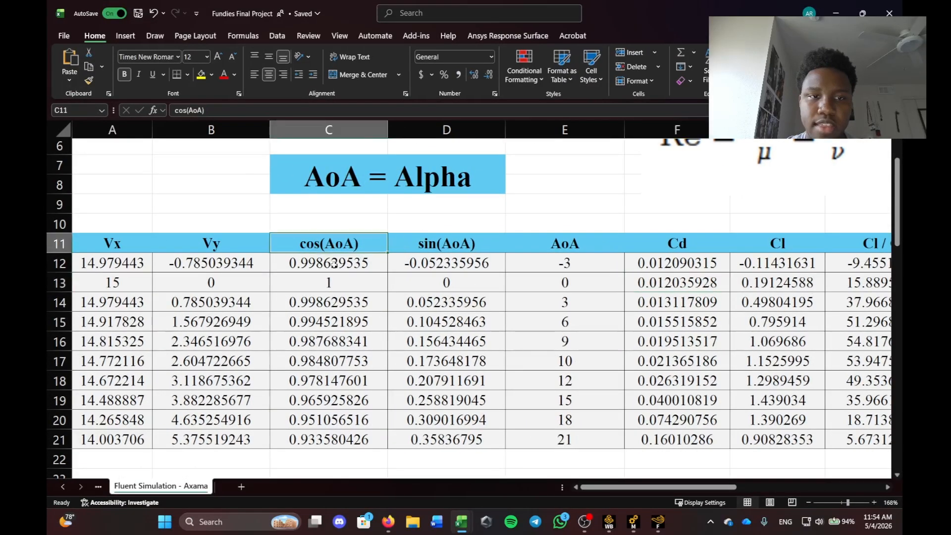
pyautogui.click(337, 261)
pyautogui.click(430, 263)
pyautogui.click(432, 245)
pyautogui.click(351, 243)
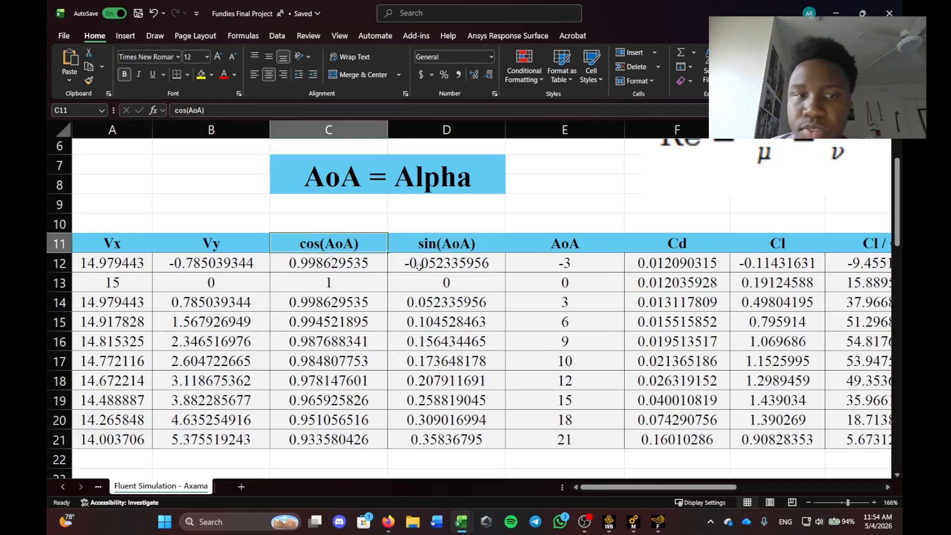
pyautogui.scroll(2, 508, 239)
pyautogui.scroll(-2, 510, 243)
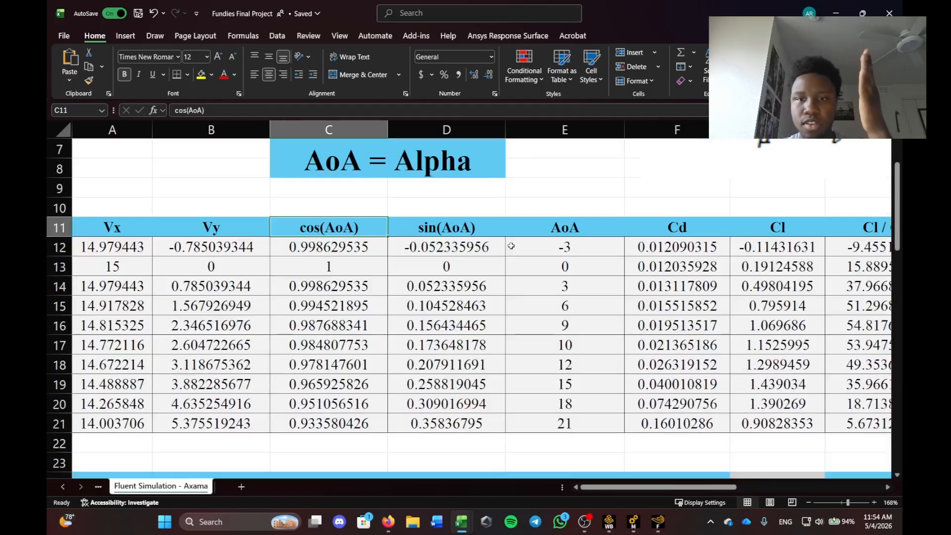
pyautogui.scroll(1, 486, 246)
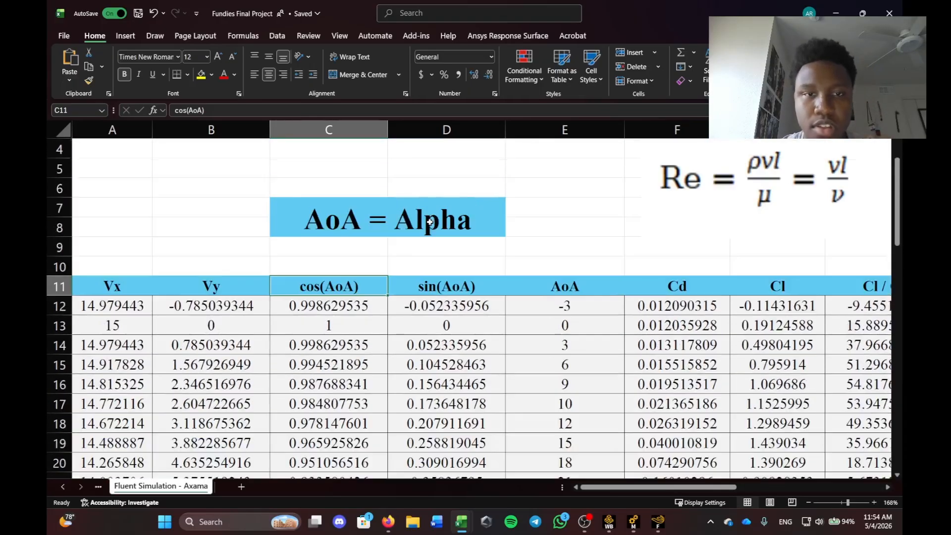
pyautogui.click(446, 254)
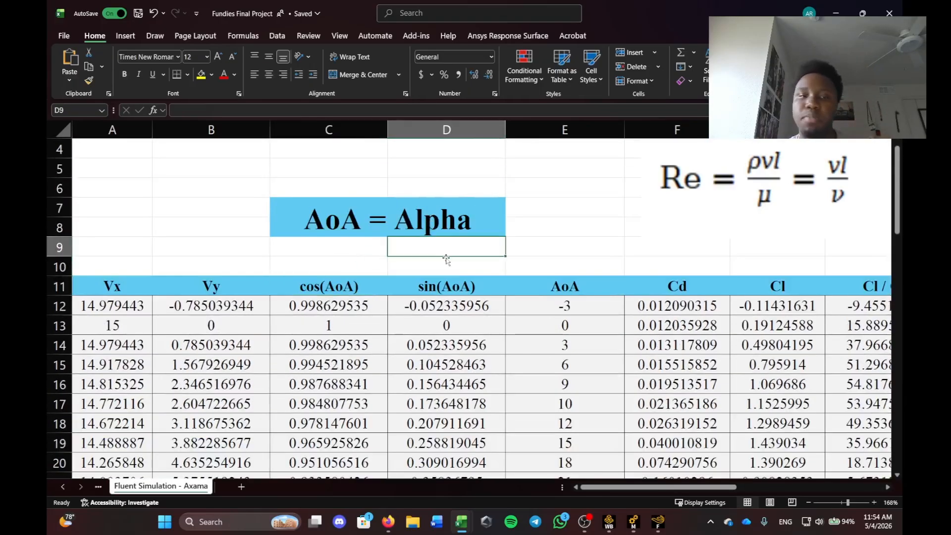
pyautogui.scroll(-2, 398, 299)
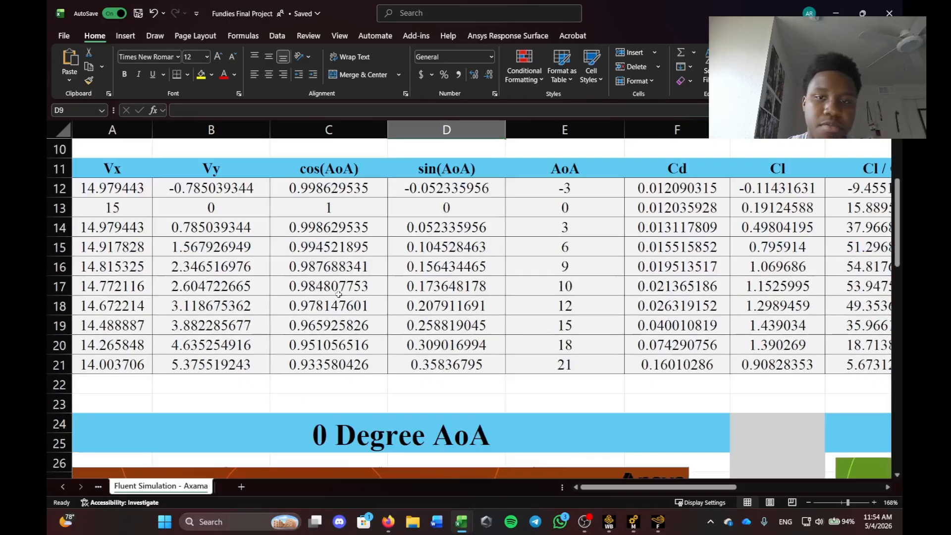
# Read the 10° row's cos, sin, Vx 14.772116 and Vy 2.604722665 formulas, then return to Fluent.
pyautogui.click(563, 294)
pyautogui.press('Left')
pyautogui.press('Right')
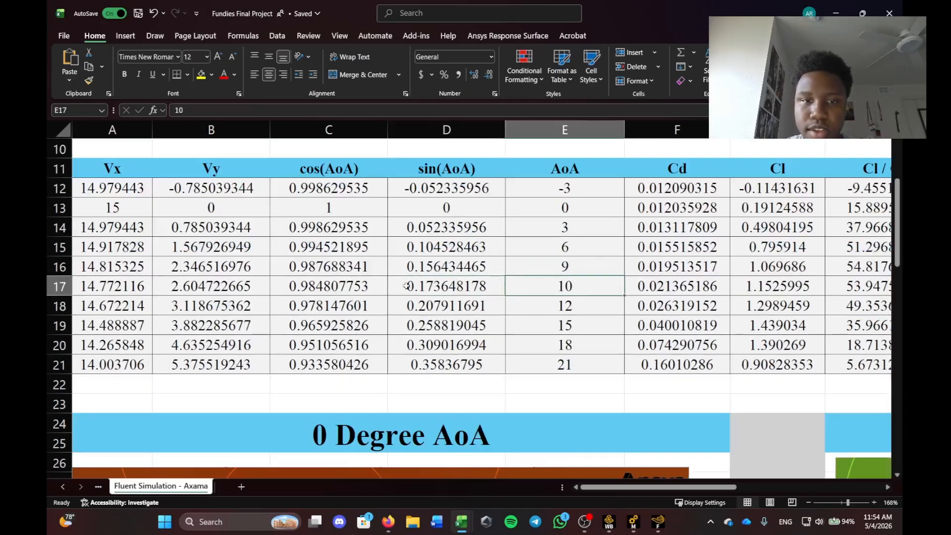
pyautogui.press('Left')
pyautogui.press('Left')
pyautogui.click(415, 287)
pyautogui.click(342, 287)
pyautogui.click(416, 287)
pyautogui.click(347, 287)
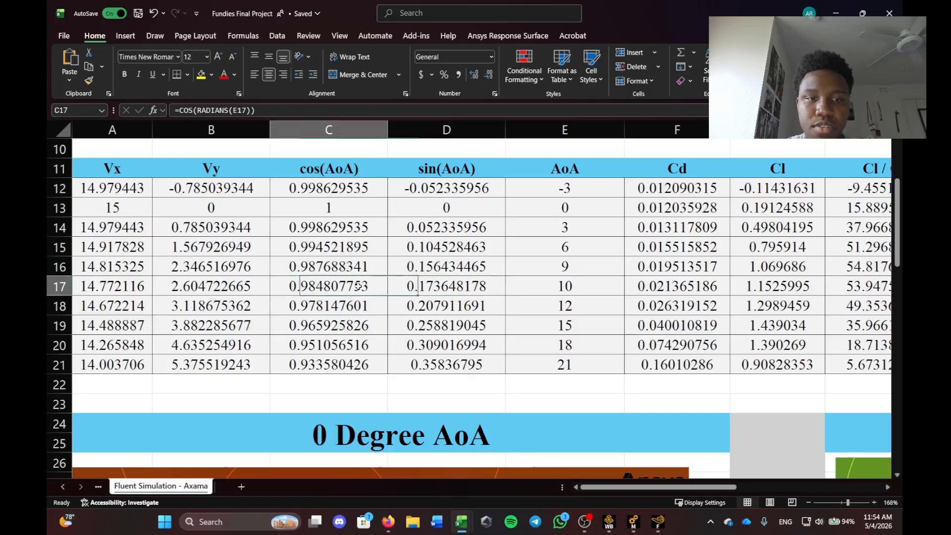
pyautogui.click(418, 289)
pyautogui.click(347, 287)
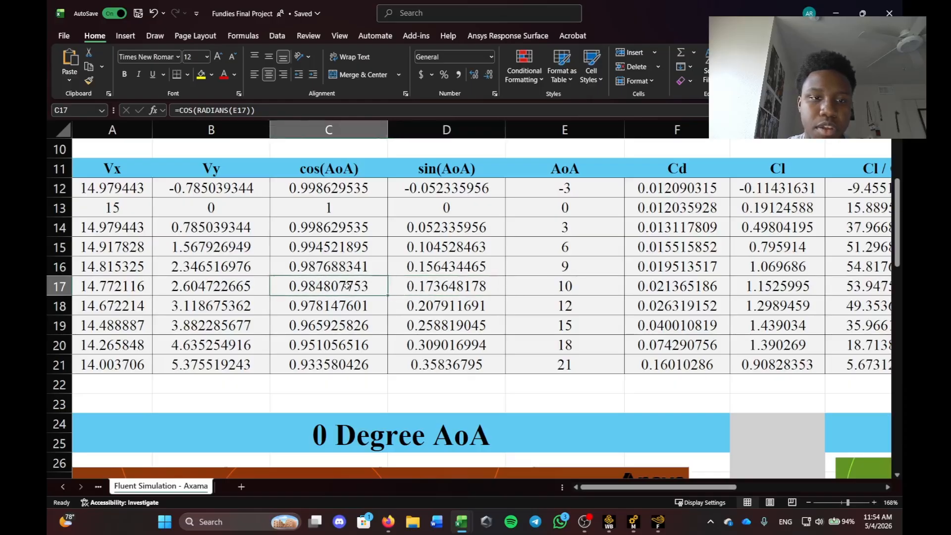
pyautogui.click(126, 282)
pyautogui.click(210, 288)
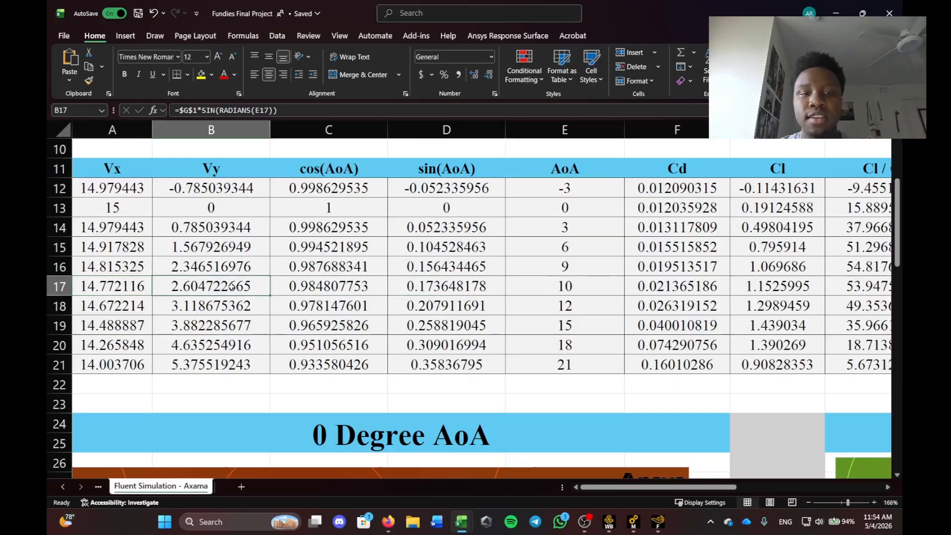
pyautogui.click(333, 287)
pyautogui.click(570, 282)
pyautogui.click(426, 285)
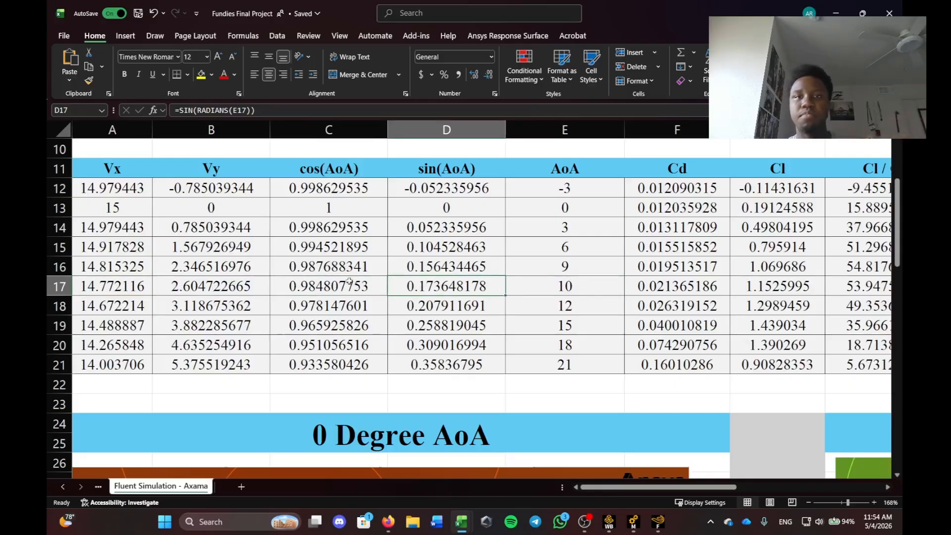
pyautogui.hotkey('alt', 'Tab')
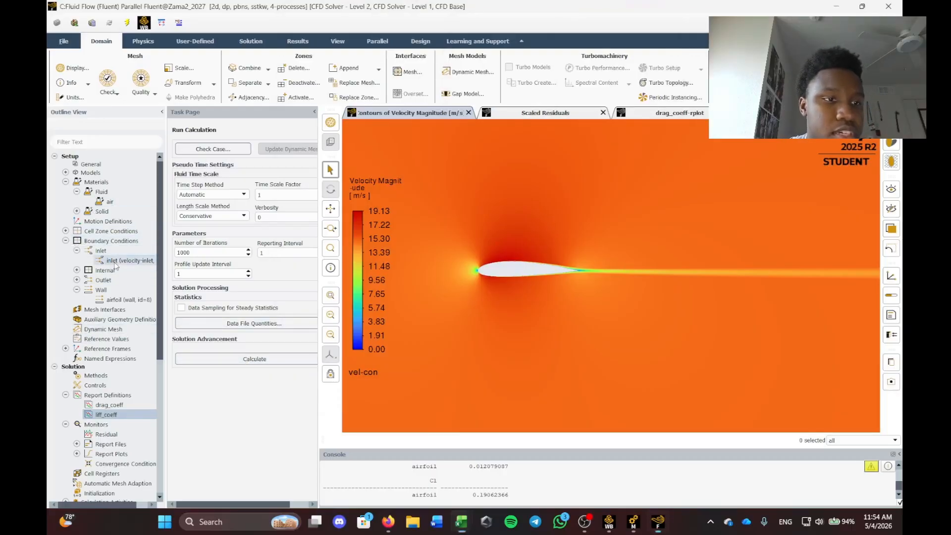
# Set the velocity inlet to X 14.7721163 m/s and Y 2.604722665 m/s and apply.
pyautogui.doubleClick(138, 263)
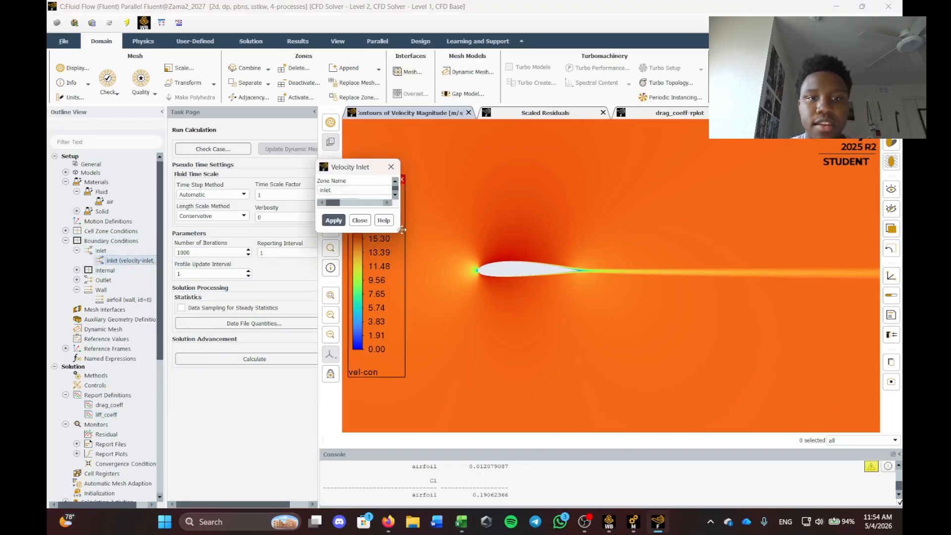
pyautogui.moveTo(436, 175); pyautogui.dragTo(396, 167)
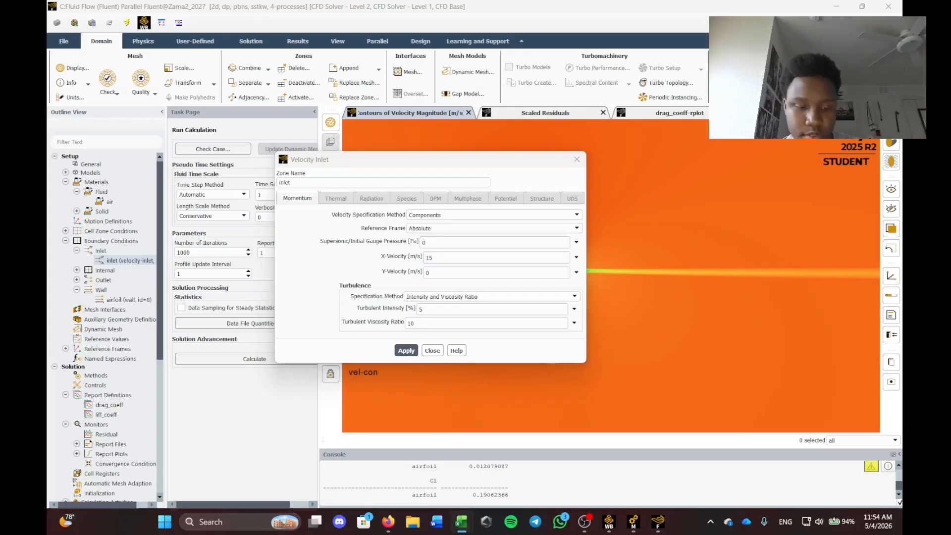
pyautogui.click(439, 257)
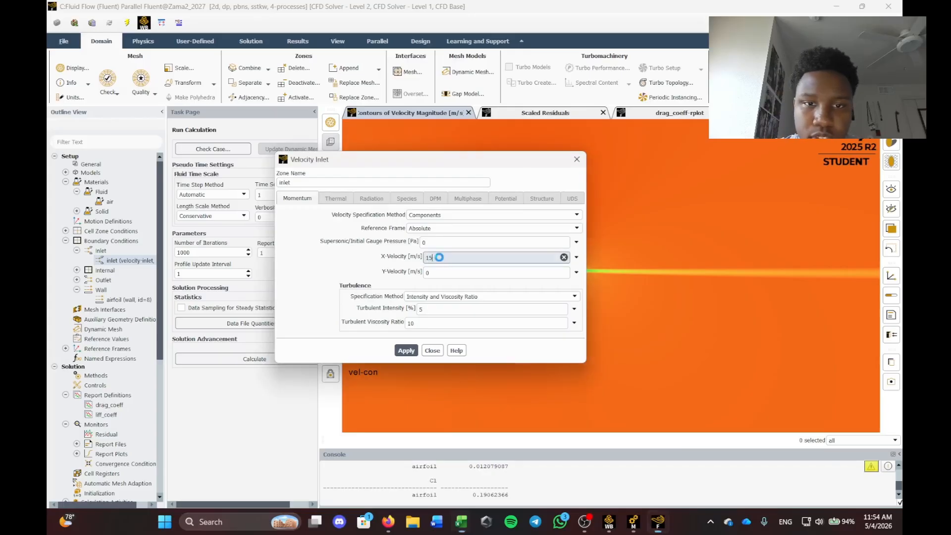
pyautogui.moveTo(449, 260); pyautogui.dragTo(419, 265)
pyautogui.press('BackSpace')
pyautogui.write('14.7721163')
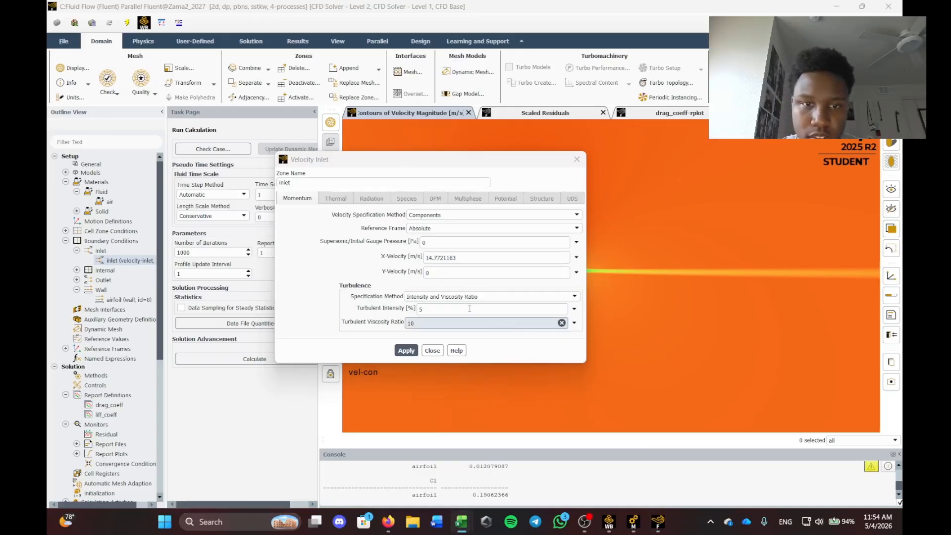
pyautogui.click(438, 273)
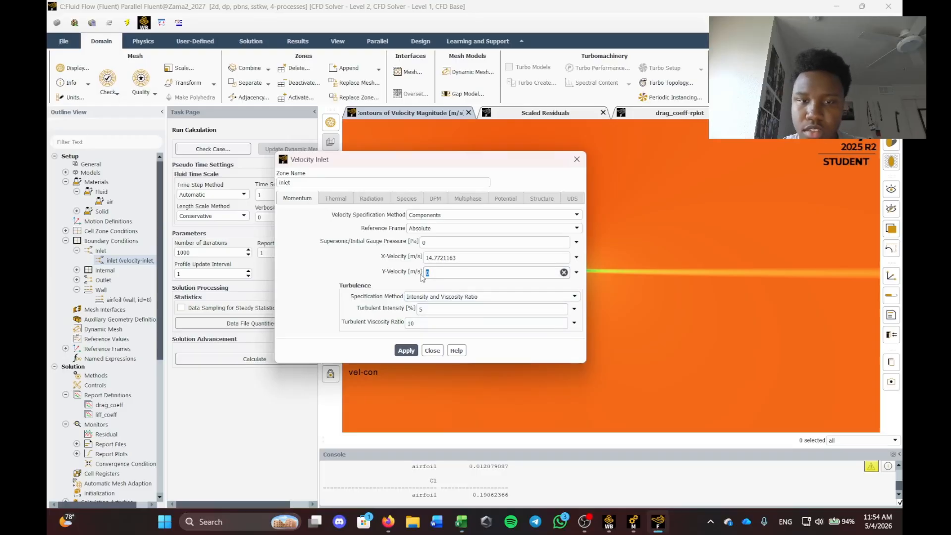
pyautogui.write('2.604722665')
pyautogui.click(407, 348)
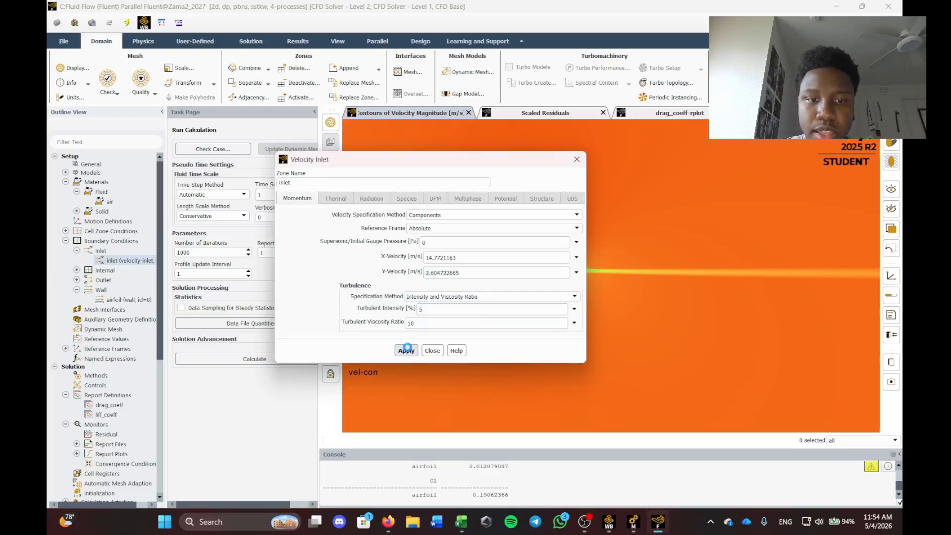
pyautogui.click(432, 350)
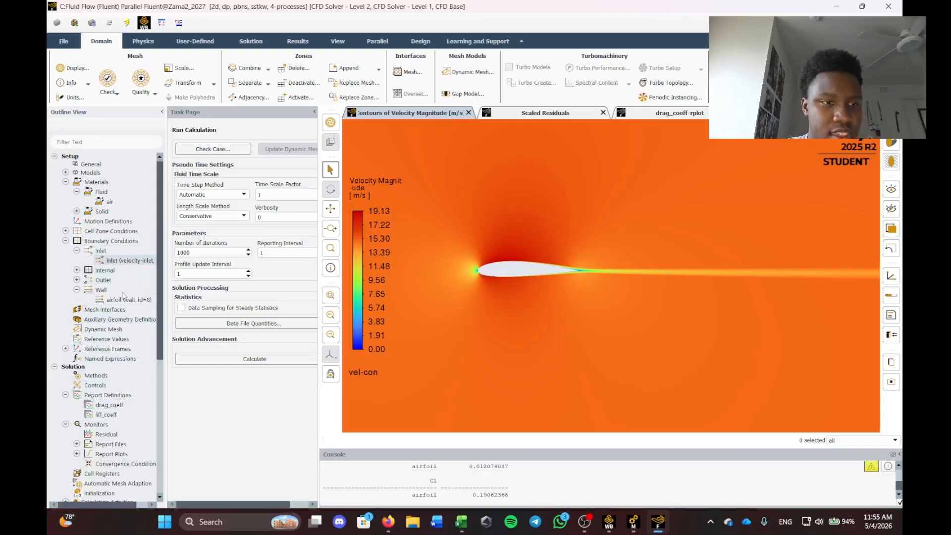
# Set the drag_coeff force vector to X 0.984807753 and Y 0.173648178, pasted from Excel.
pyautogui.rightClick(110, 404)
pyautogui.click(124, 411)
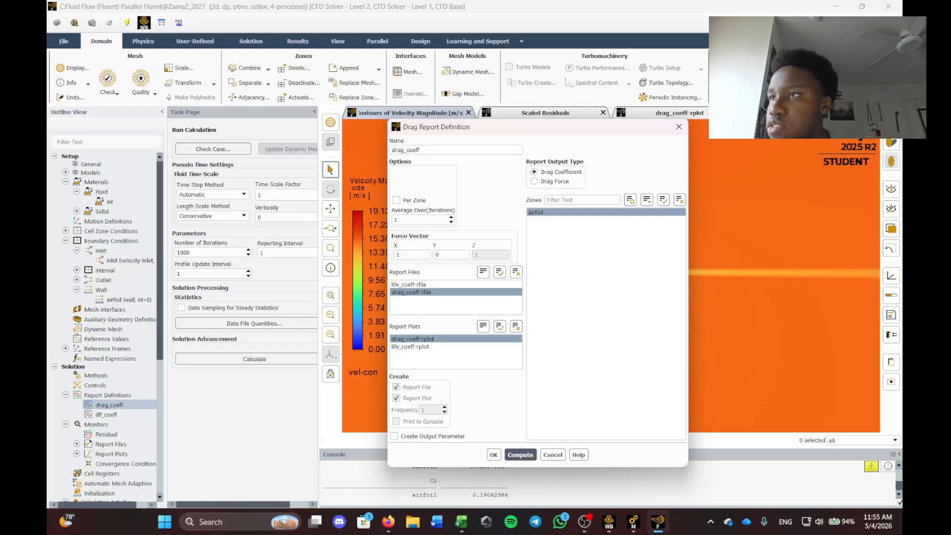
pyautogui.hotkey('alt', 'Tab')
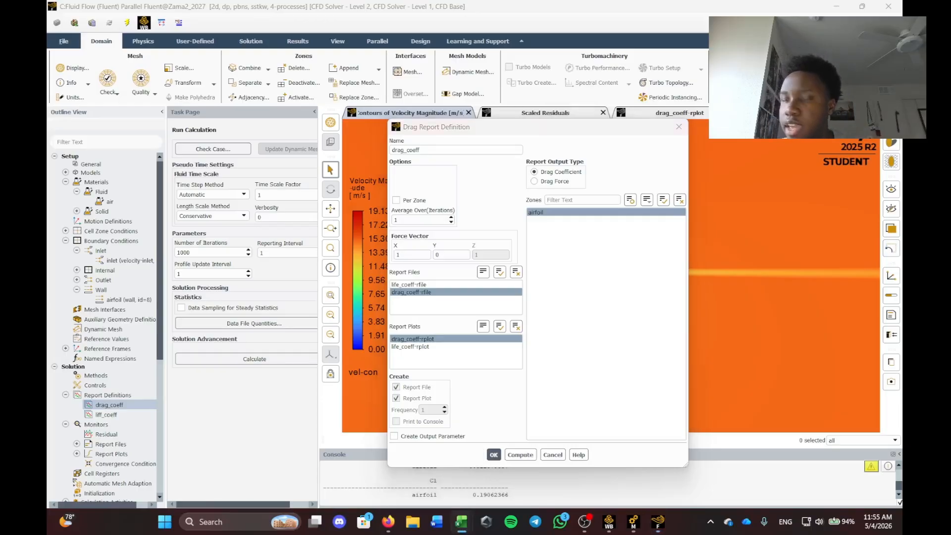
pyautogui.click(417, 254)
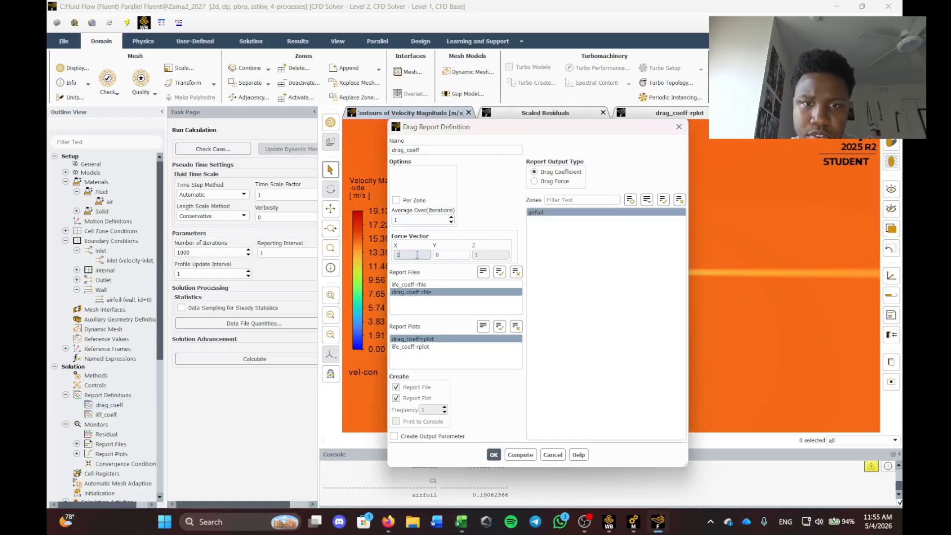
pyautogui.write('0.984807753')
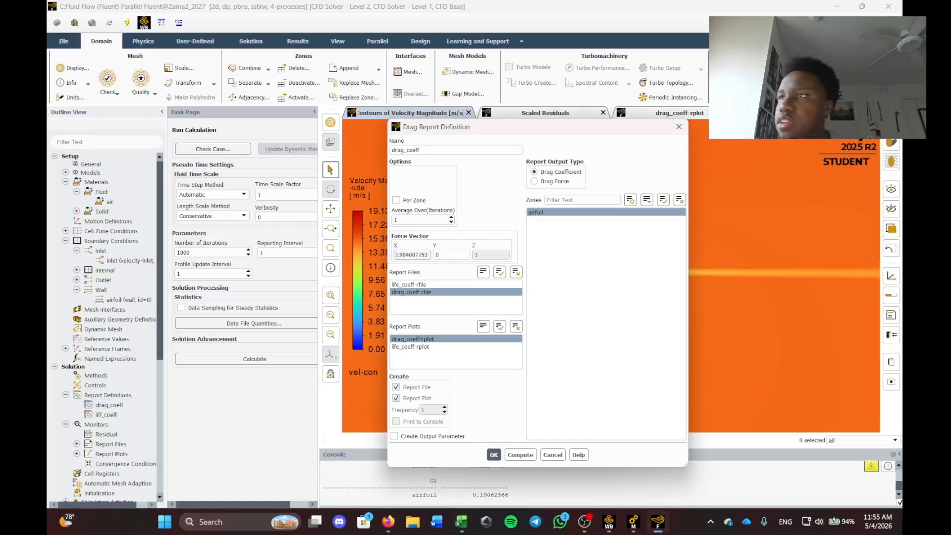
pyautogui.hotkey('alt', 'Tab')
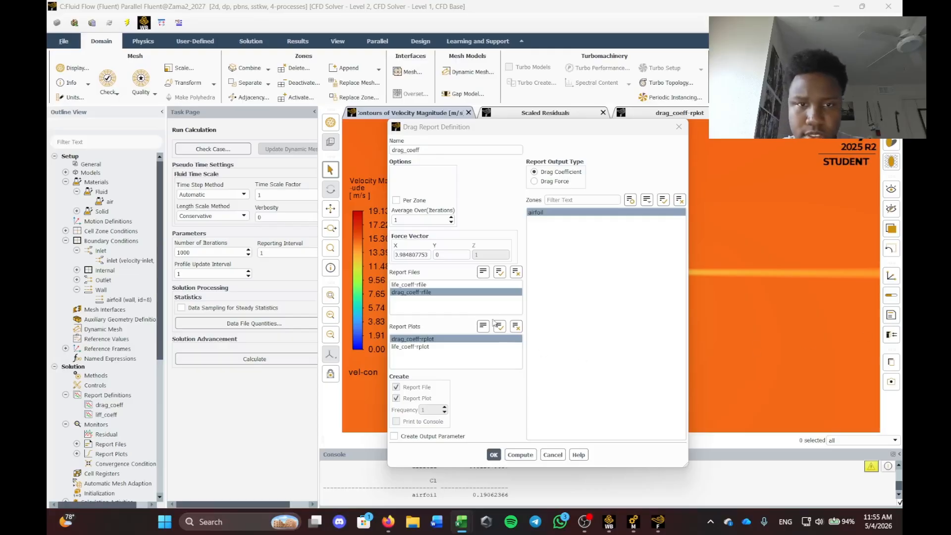
pyautogui.click(446, 255)
pyautogui.hotkey('ctrl', 'a')
pyautogui.write('0.173648178')
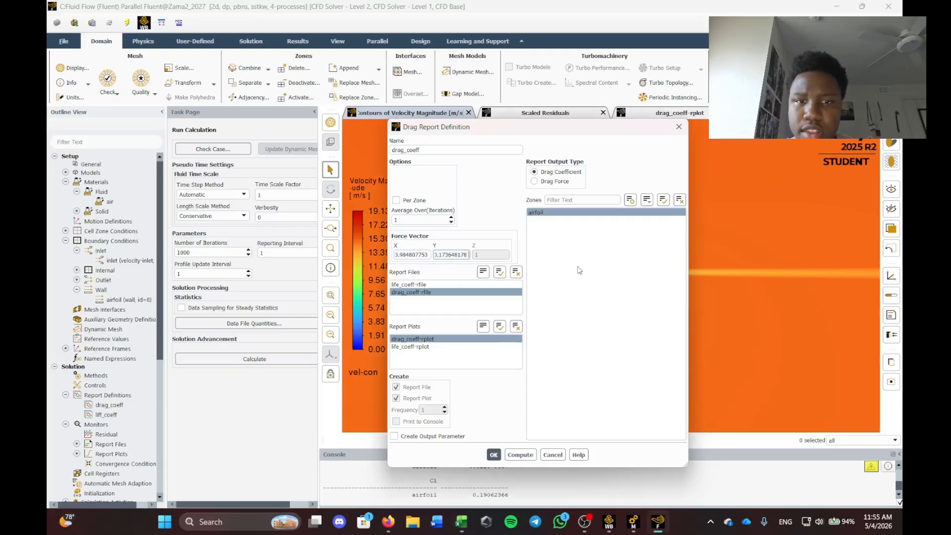
pyautogui.click(493, 455)
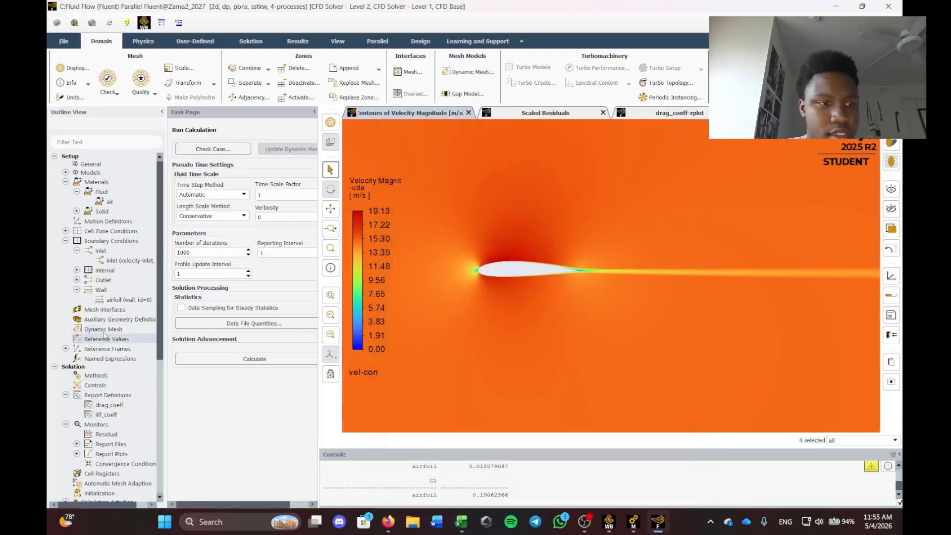
# Paste 0.173648178 into the lift_coeff force vector X and 0.984807753 into Y.
pyautogui.rightClick(100, 414)
pyautogui.click(114, 425)
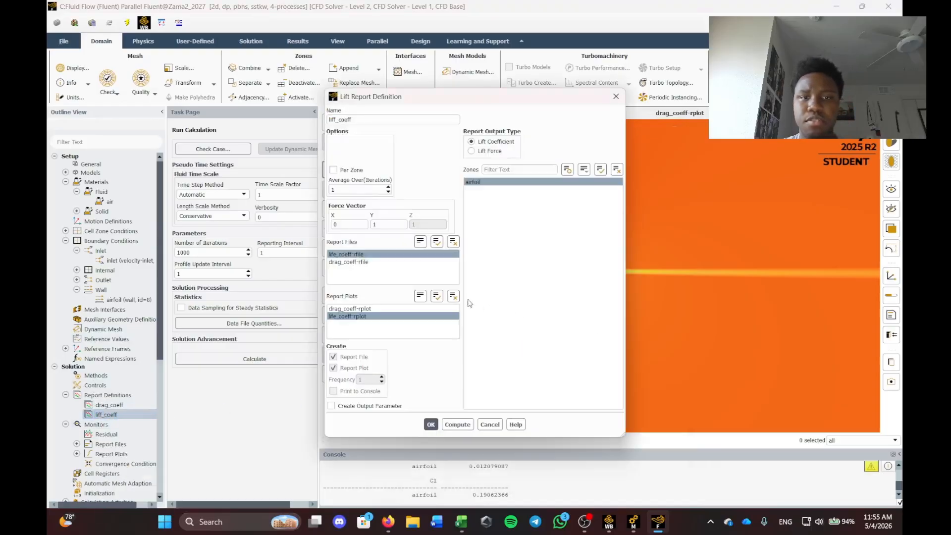
pyautogui.hotkey('alt', 'Tab')
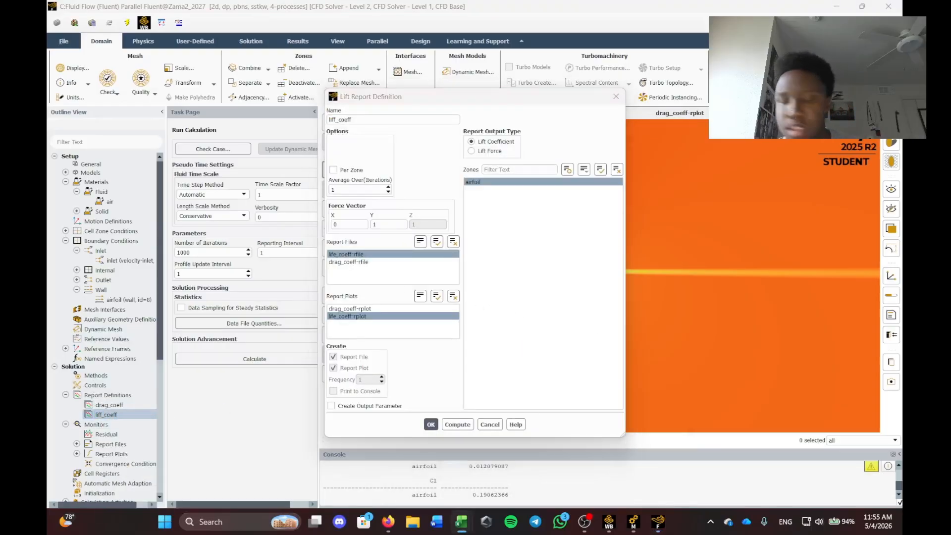
pyautogui.click(346, 224)
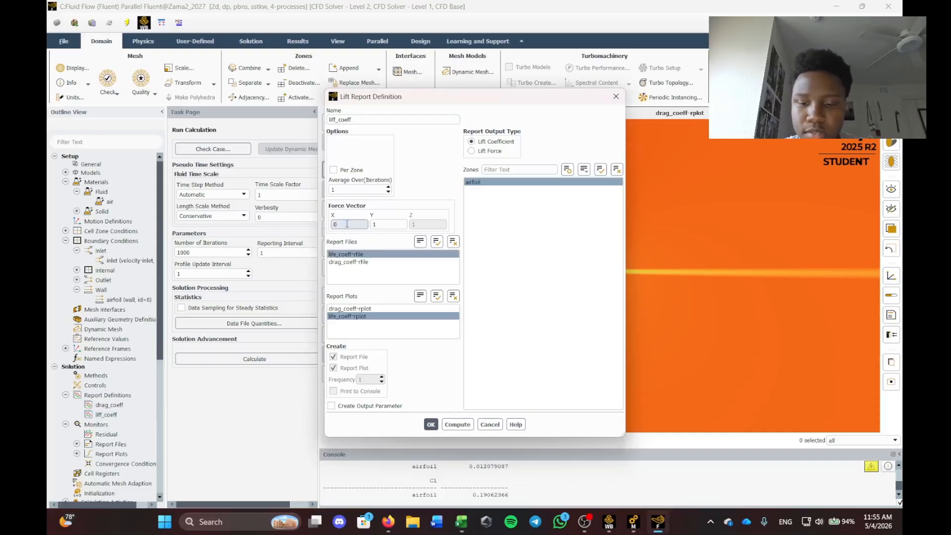
pyautogui.write('0.173648178')
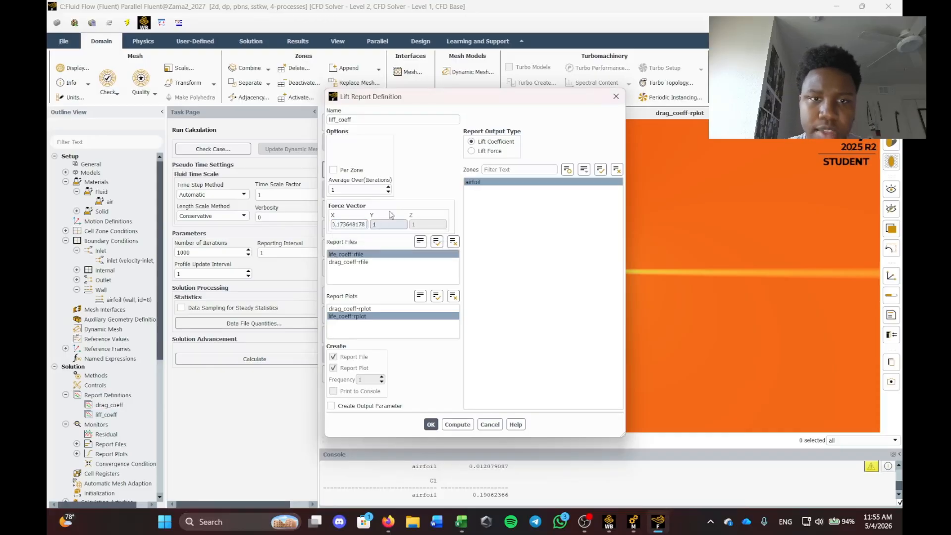
pyautogui.hotkey('alt', 'Tab')
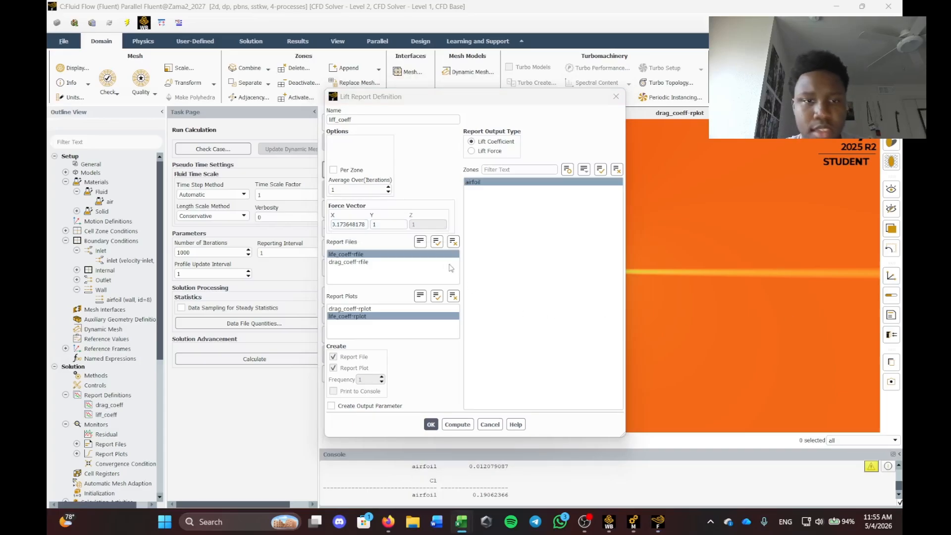
pyautogui.click(383, 225)
pyautogui.hotkey('ctrl', 'v')
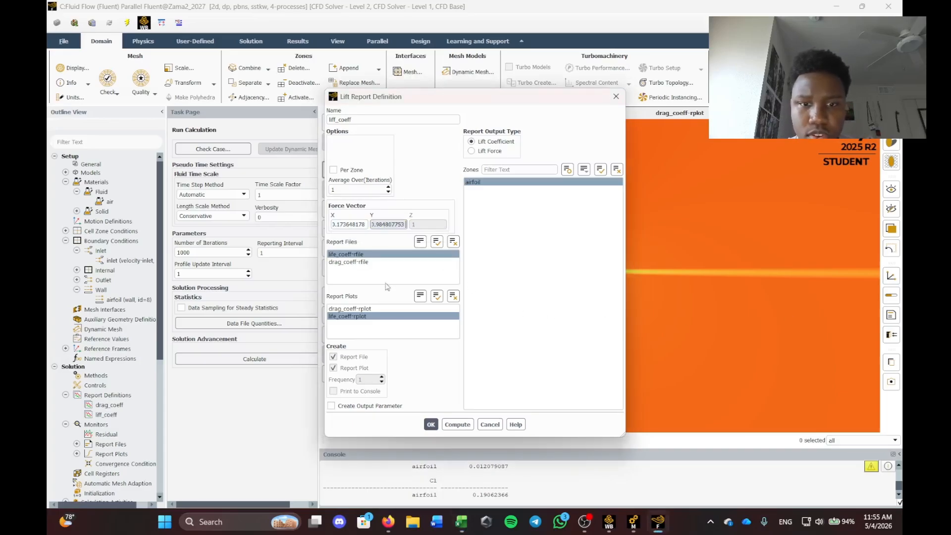
# Save the lift_coeff definition and reinitialize the flow field, discarding the previous solution.
pyautogui.click(431, 424)
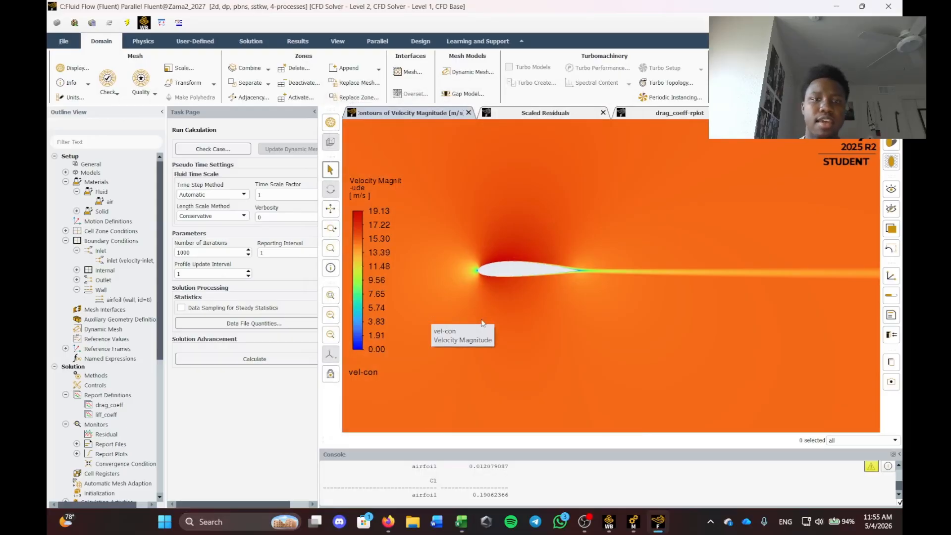
pyautogui.scroll(-2, 99, 286)
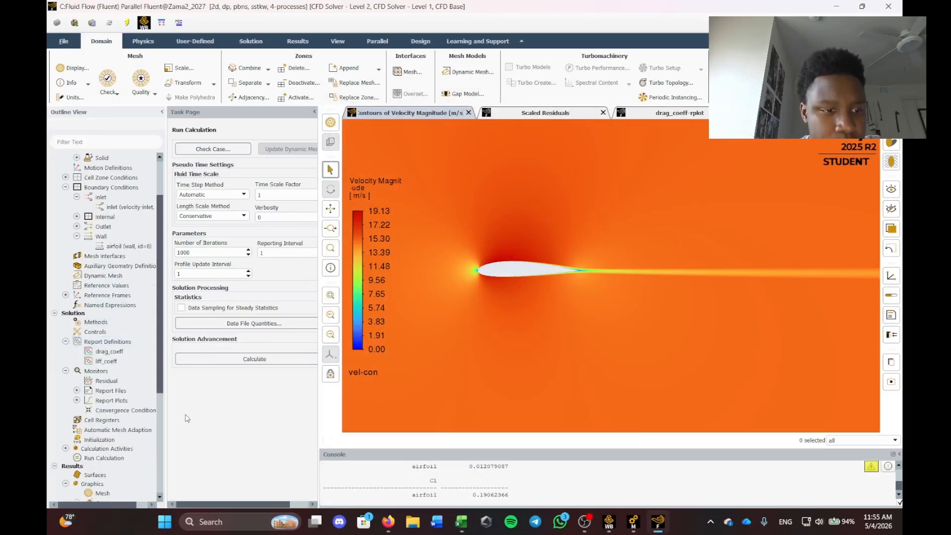
pyautogui.rightClick(101, 440)
pyautogui.click(110, 447)
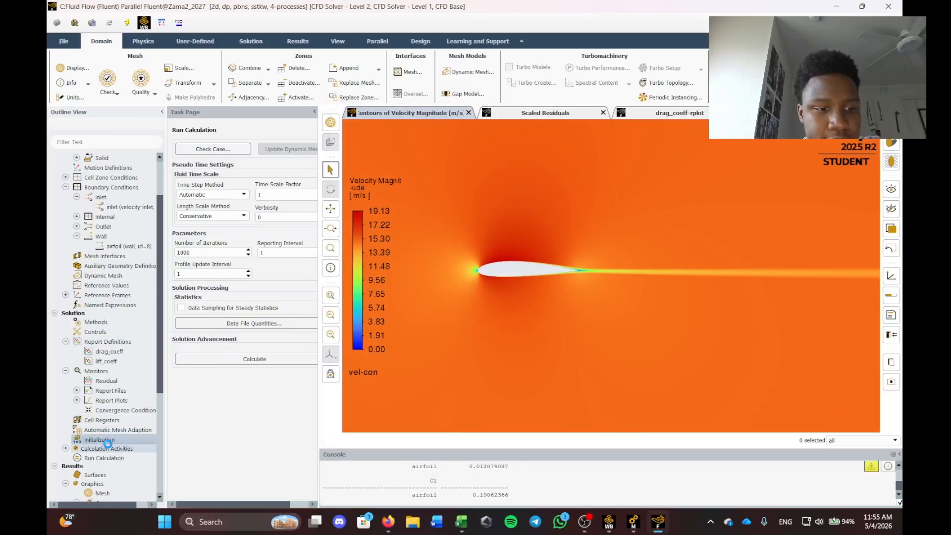
pyautogui.click(510, 276)
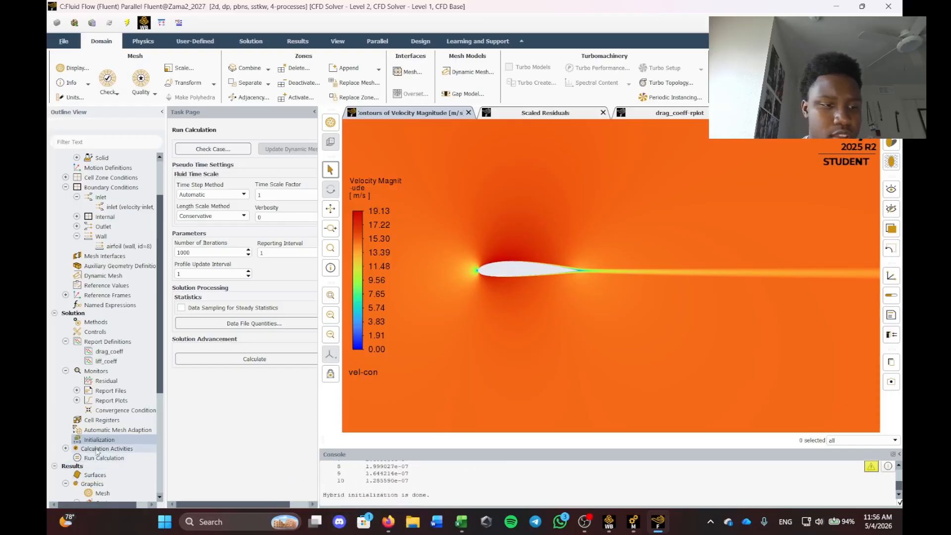
# Run the 1000-iteration calculation, which converges at iteration 541.
pyautogui.click(109, 459)
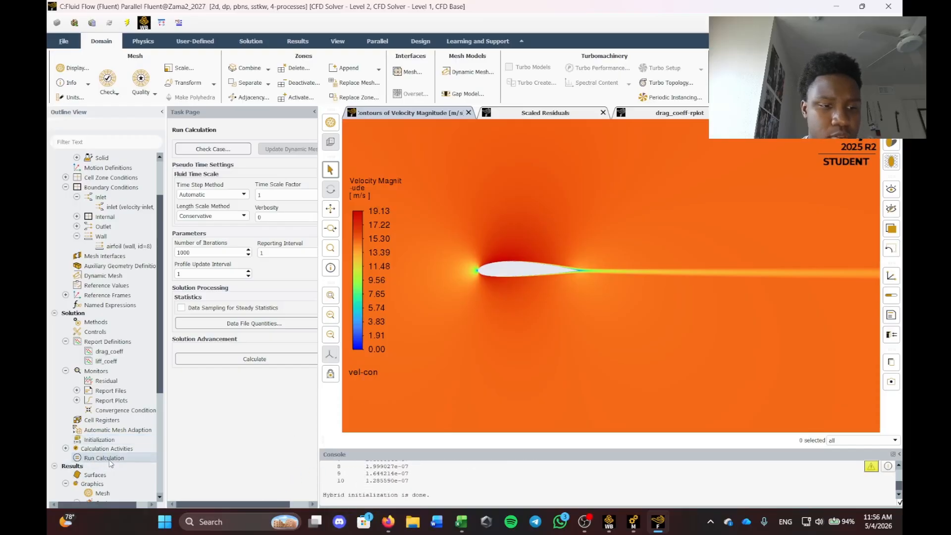
pyautogui.click(253, 359)
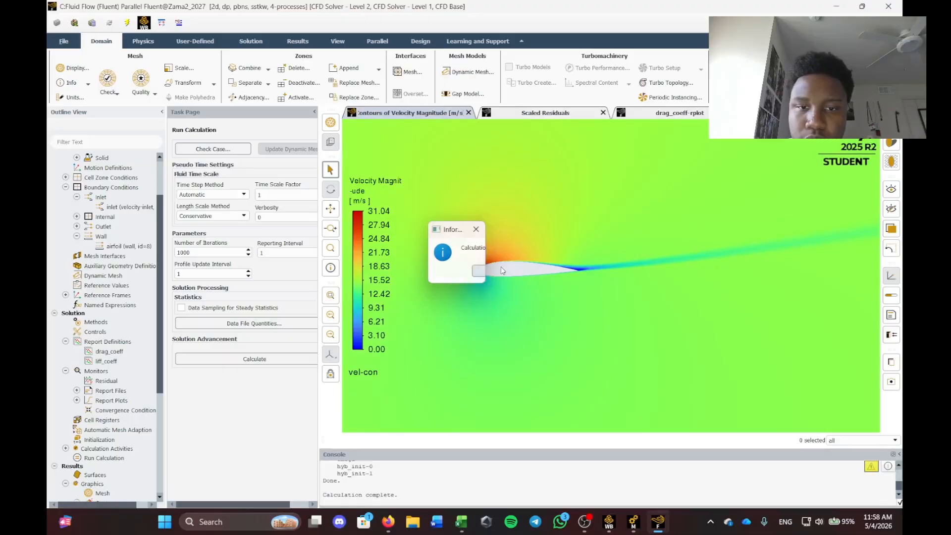
pyautogui.click(483, 265)
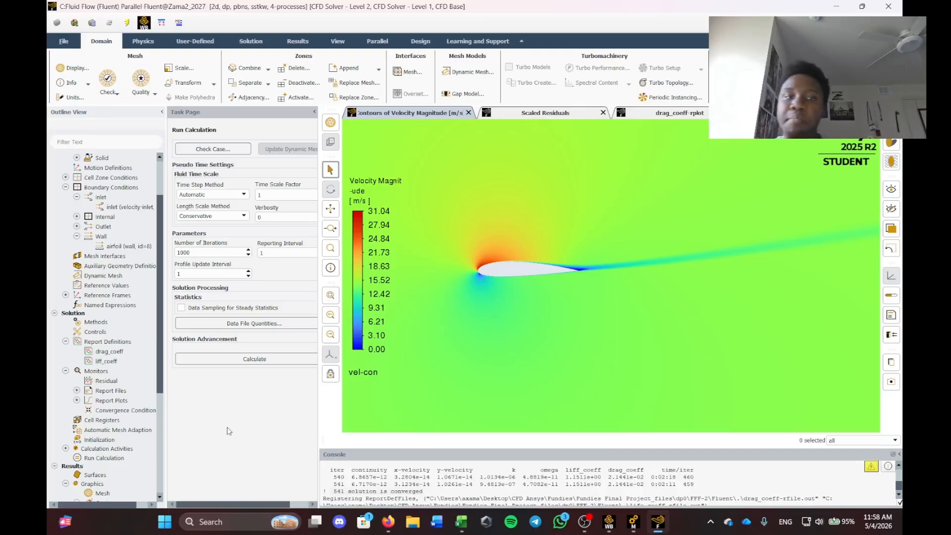
# Flip through the scaled residuals, drag_coeff and lift_coeff history plots, ending on residuals.
pyautogui.click(540, 112)
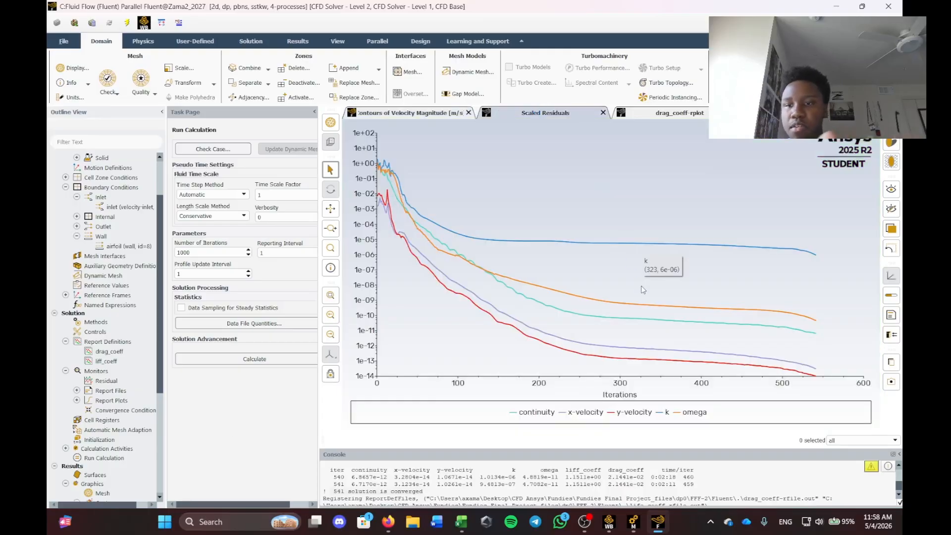
pyautogui.click(687, 115)
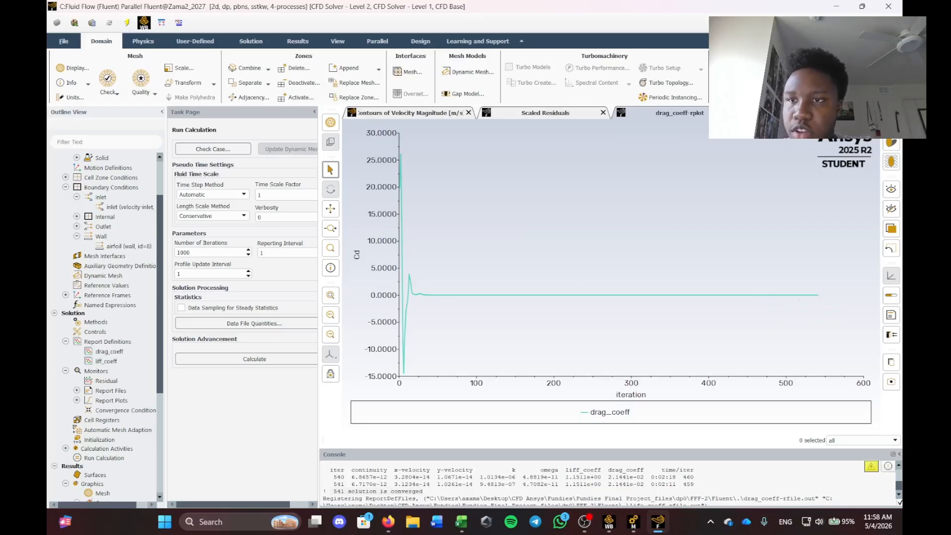
pyautogui.click(789, 114)
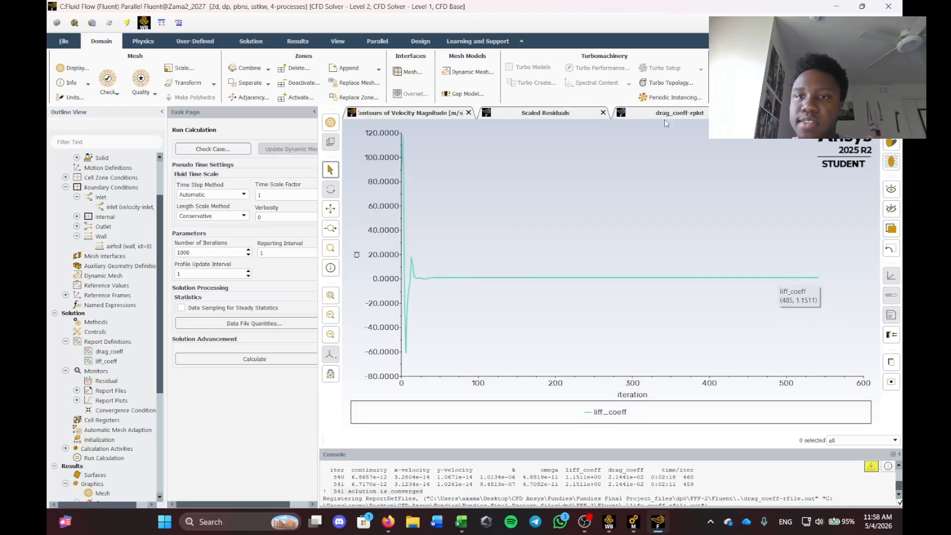
pyautogui.click(545, 113)
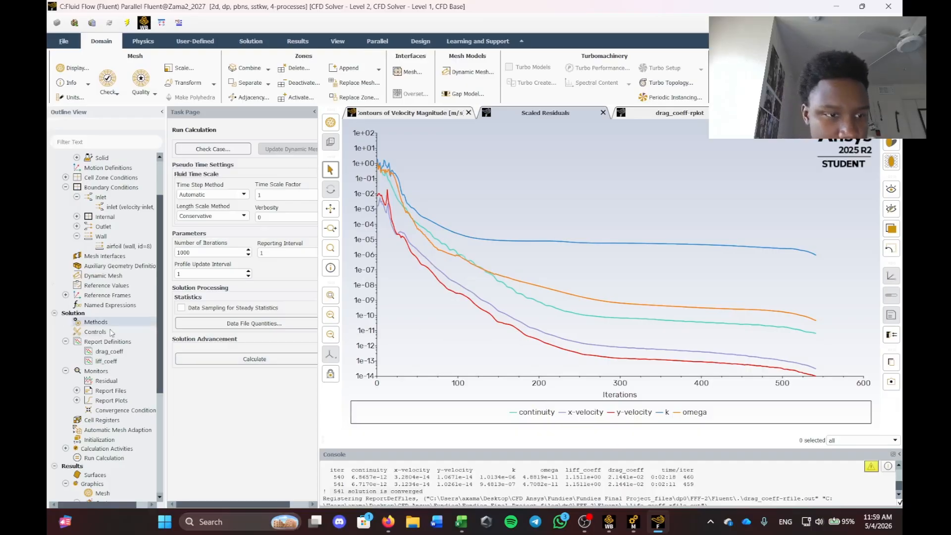
pyautogui.scroll(-1, 113, 333)
pyautogui.scroll(-3, 113, 333)
# Redisplay the vel-con velocity magnitude contour for the 10° solution.
pyautogui.rightClick(113, 405)
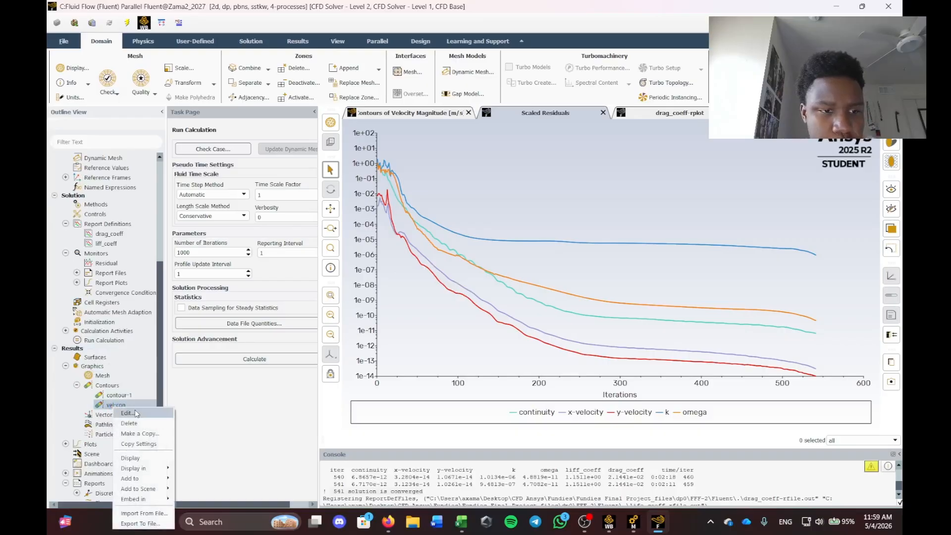
pyautogui.click(126, 427)
pyautogui.click(411, 299)
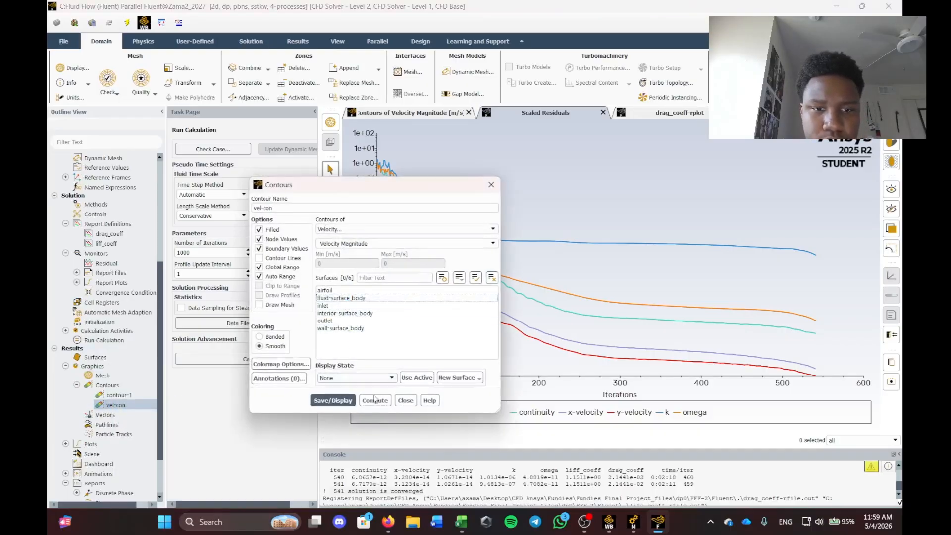
pyautogui.click(328, 400)
pyautogui.click(490, 185)
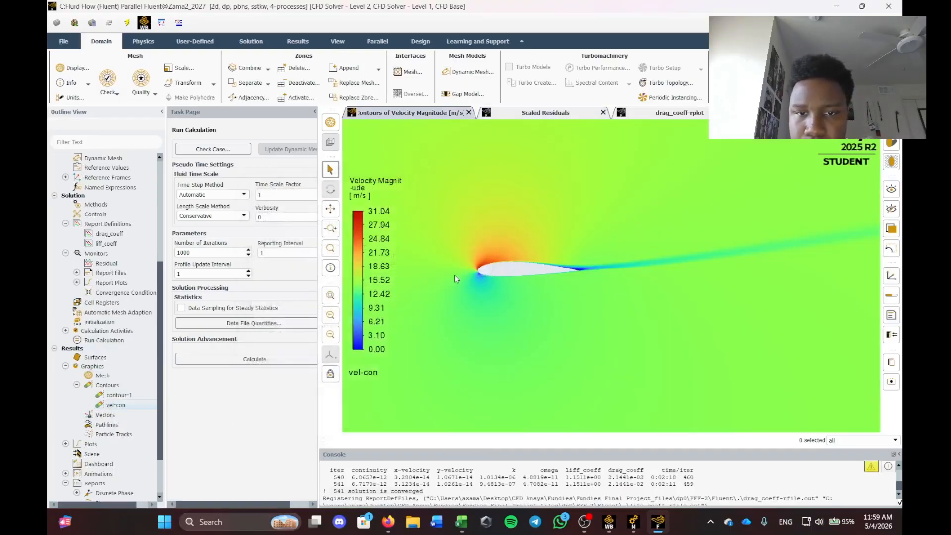
# Zoom in on the airfoil and snip the velocity contour plot with Win+Shift+S.
pyautogui.scroll(2, 500, 272)
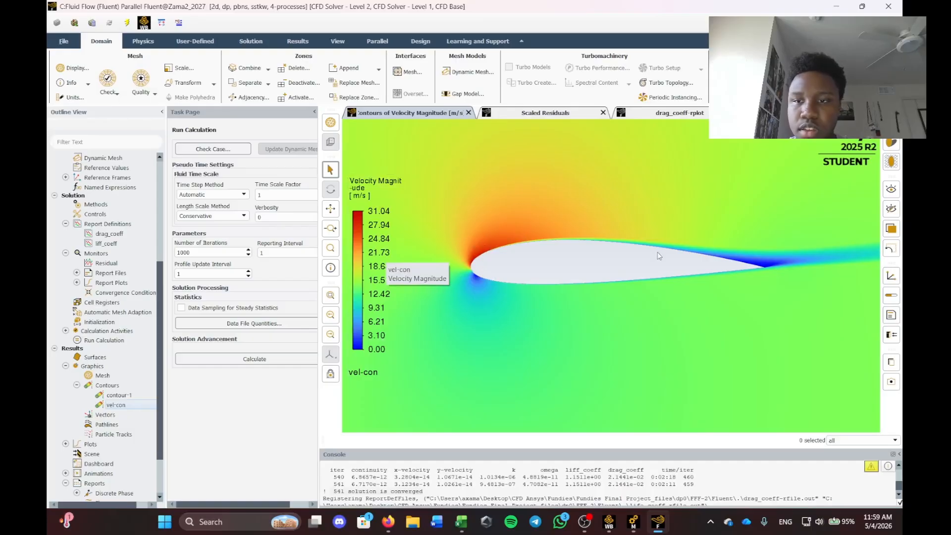
pyautogui.scroll(3, 664, 257)
pyautogui.scroll(-9, 759, 264)
pyautogui.scroll(2, 817, 260)
pyautogui.scroll(3, 793, 261)
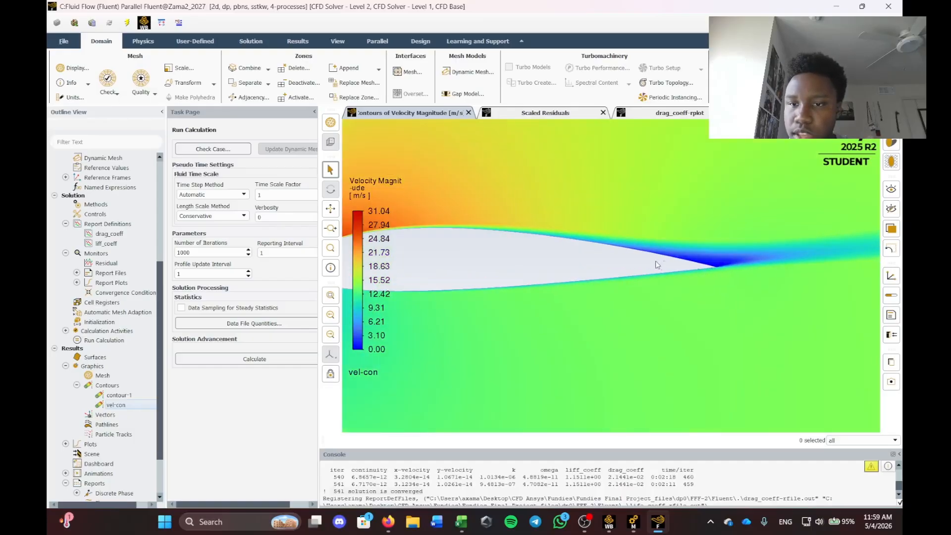
pyautogui.scroll(-6, 733, 259)
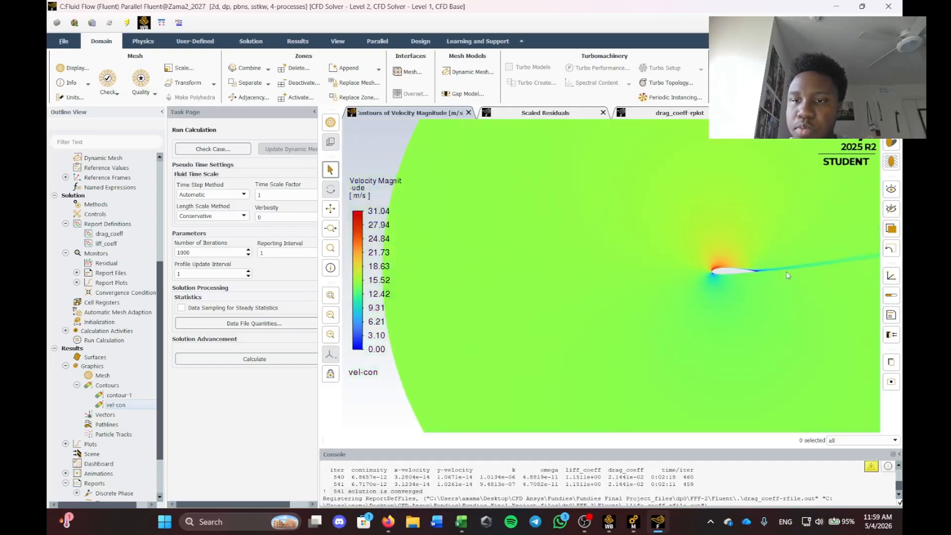
pyautogui.scroll(2, 783, 261)
pyautogui.scroll(-6, 811, 269)
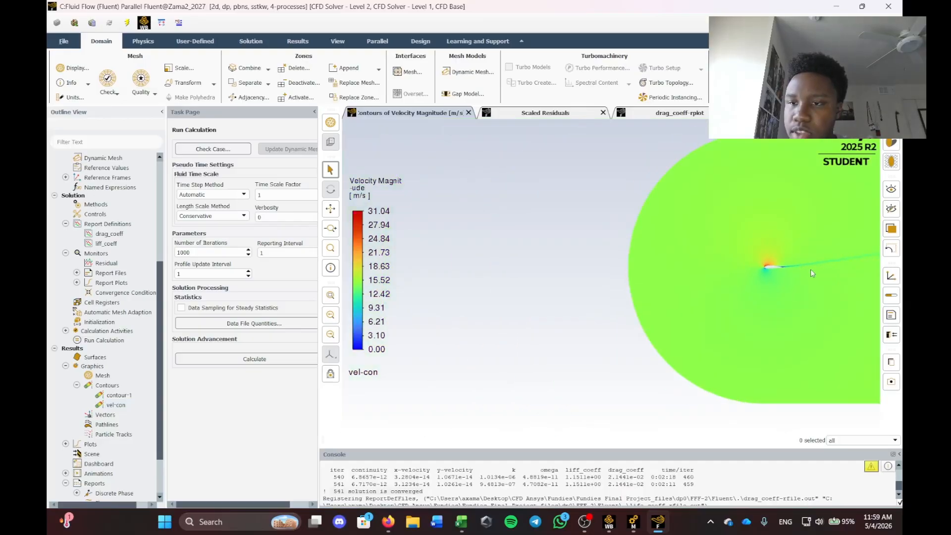
pyautogui.scroll(3, 848, 267)
pyautogui.scroll(5, 846, 268)
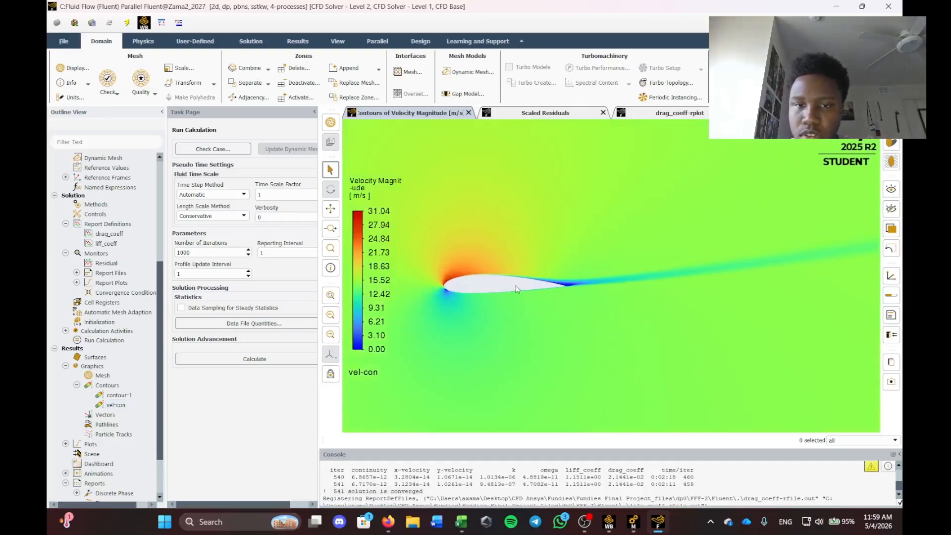
pyautogui.scroll(1, 585, 303)
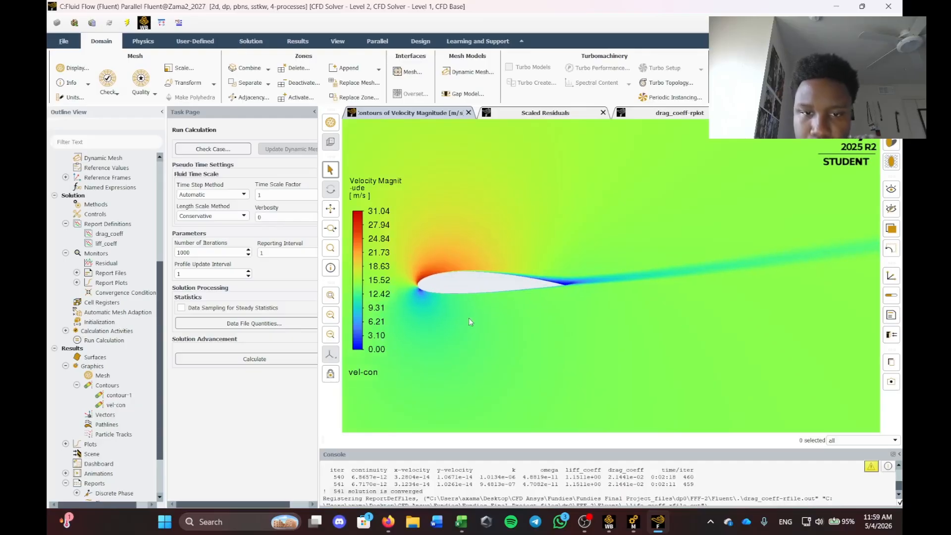
pyautogui.press('super+shift+s')
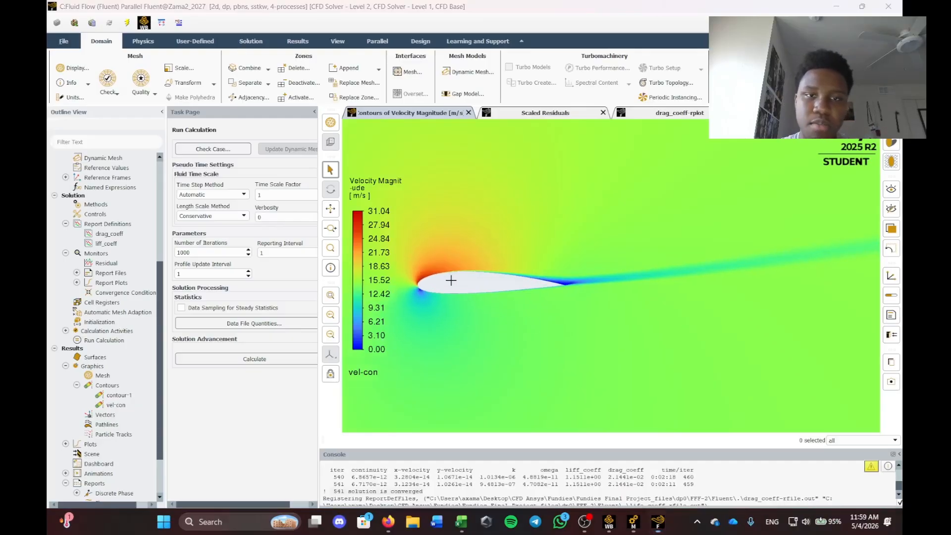
pyautogui.moveTo(342, 119); pyautogui.dragTo(880, 432)
# Display contour-1 as static pressure contours and snip the plot with Win+Shift+S.
pyautogui.rightClick(119, 395)
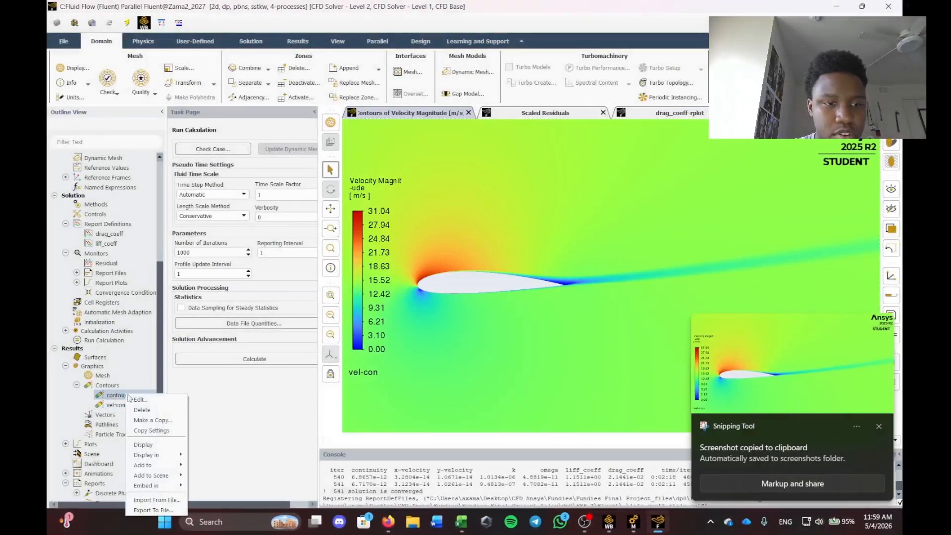
pyautogui.click(144, 399)
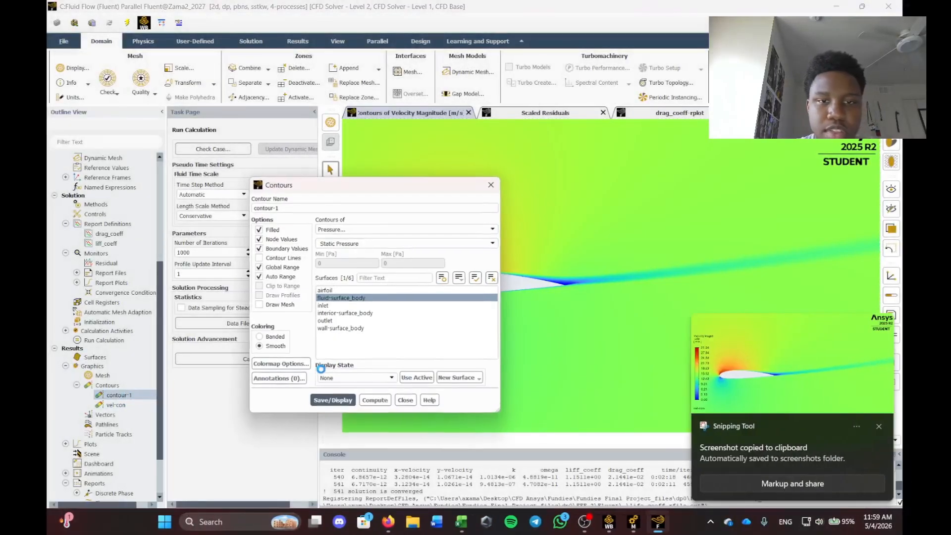
pyautogui.click(357, 298)
pyautogui.click(361, 400)
pyautogui.click(351, 400)
pyautogui.click(405, 400)
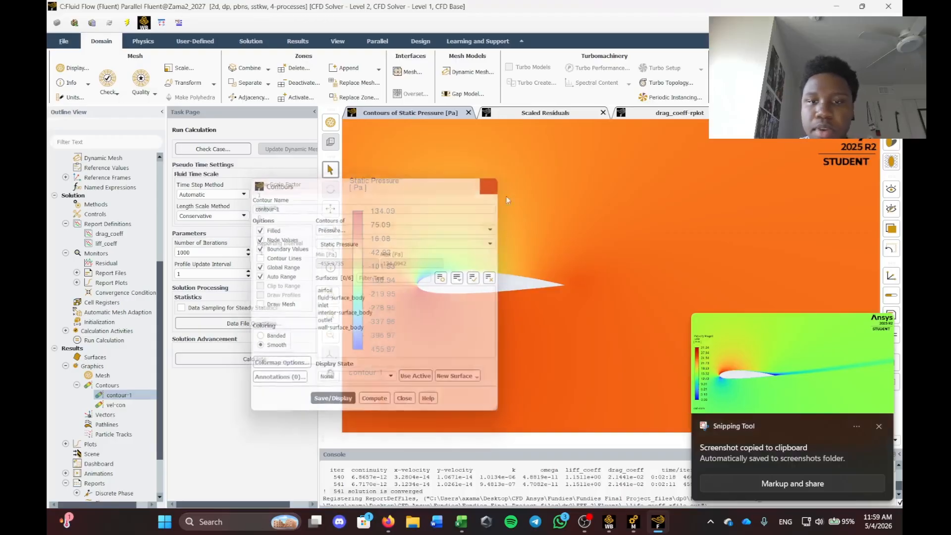
pyautogui.scroll(1, 410, 290)
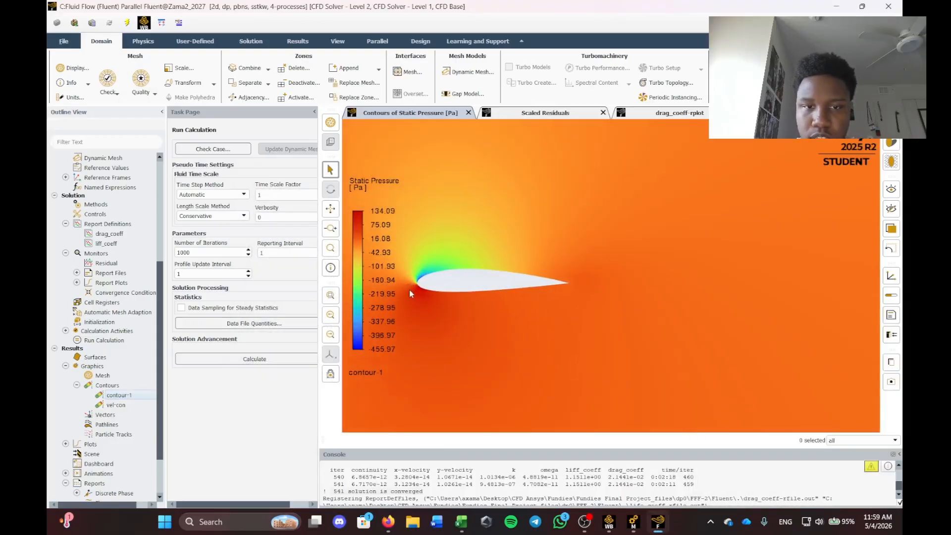
pyautogui.scroll(-2, 451, 399)
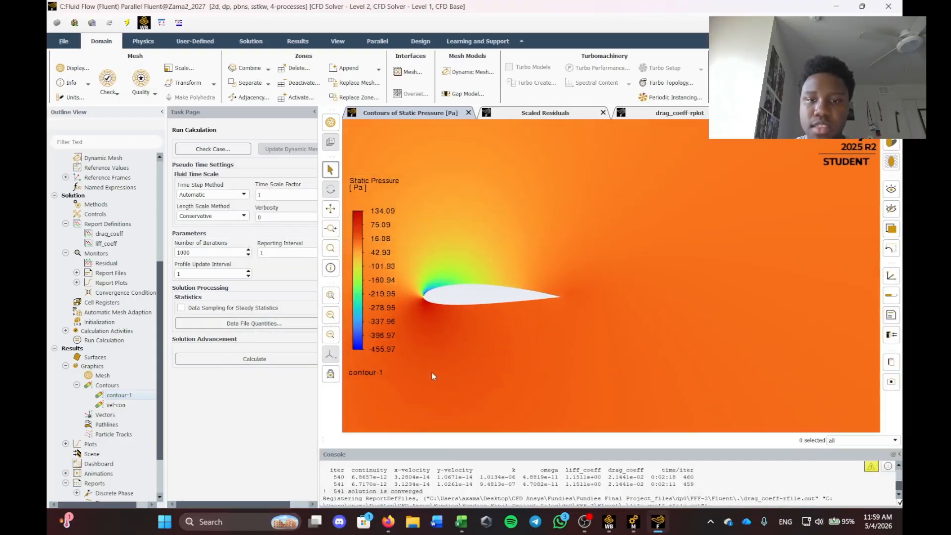
pyautogui.press('super+shift+s')
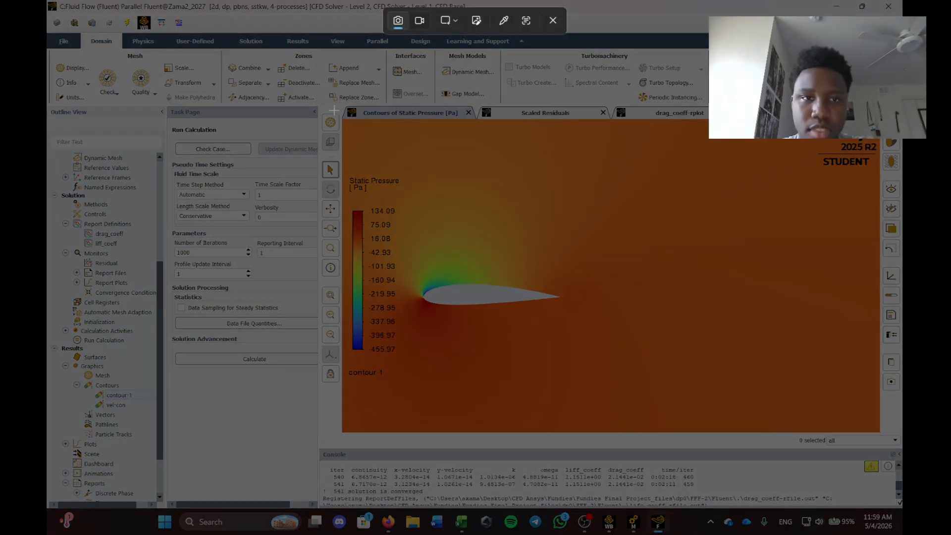
pyautogui.moveTo(342, 119); pyautogui.dragTo(880, 434)
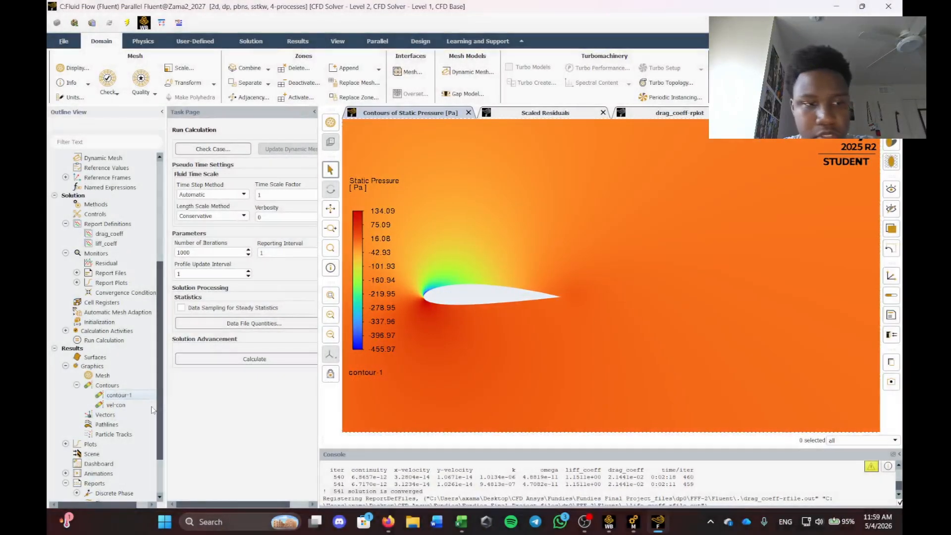
# Switch contour-1 to Dynamic Pressure and display it.
pyautogui.rightClick(127, 394)
pyautogui.click(149, 400)
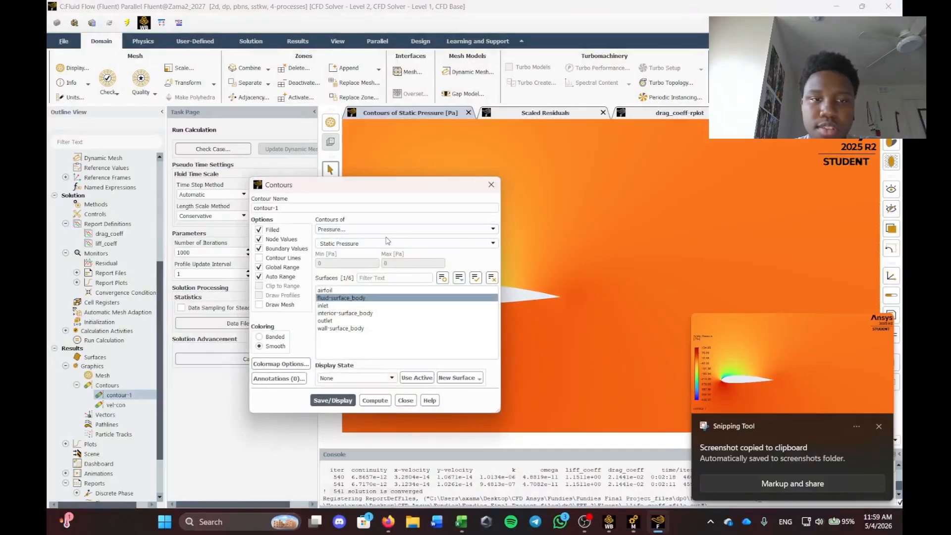
pyautogui.click(357, 298)
pyautogui.click(357, 244)
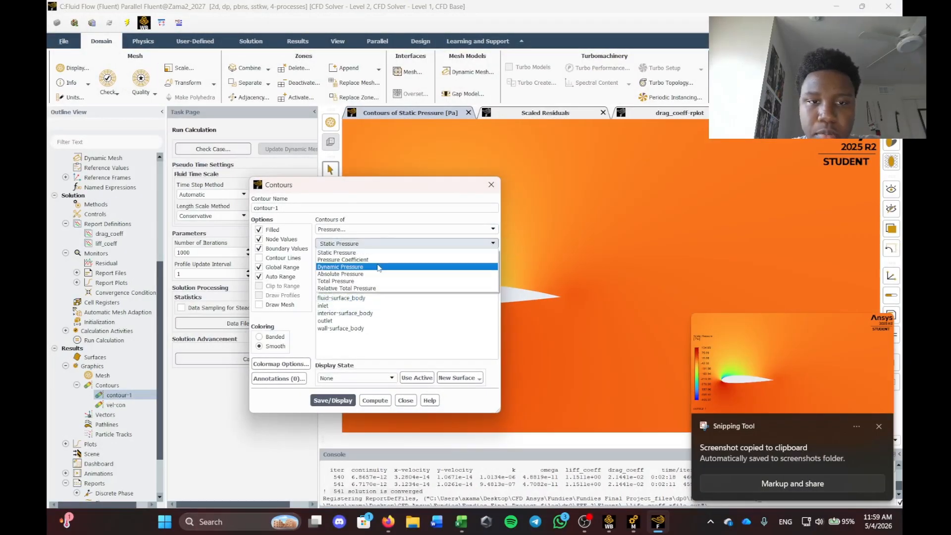
pyautogui.click(340, 266)
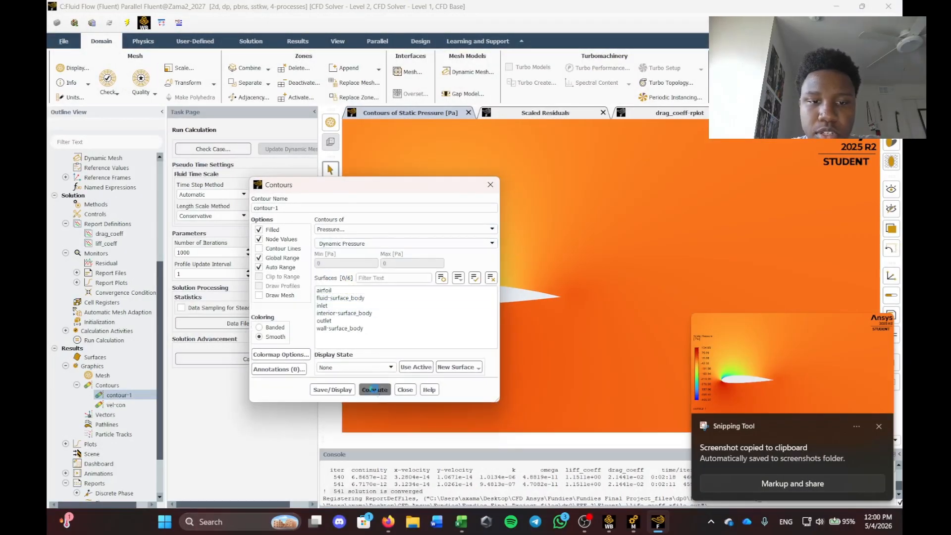
pyautogui.click(332, 390)
pyautogui.moveTo(415, 192); pyautogui.dragTo(251, 171)
# Display Total Pressure, then revert contour-1 to Static Pressure (-455.97 to 134.09 Pa).
pyautogui.click(208, 222)
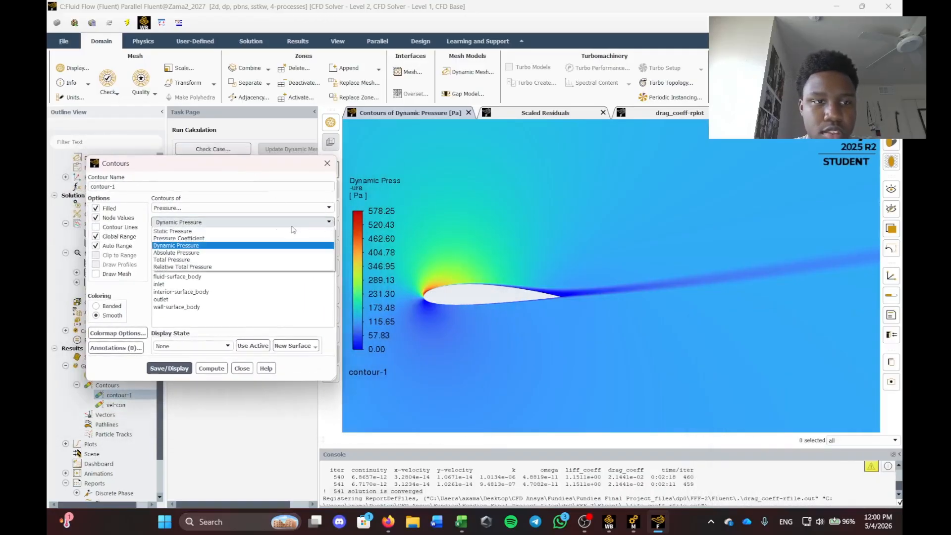
pyautogui.click(181, 259)
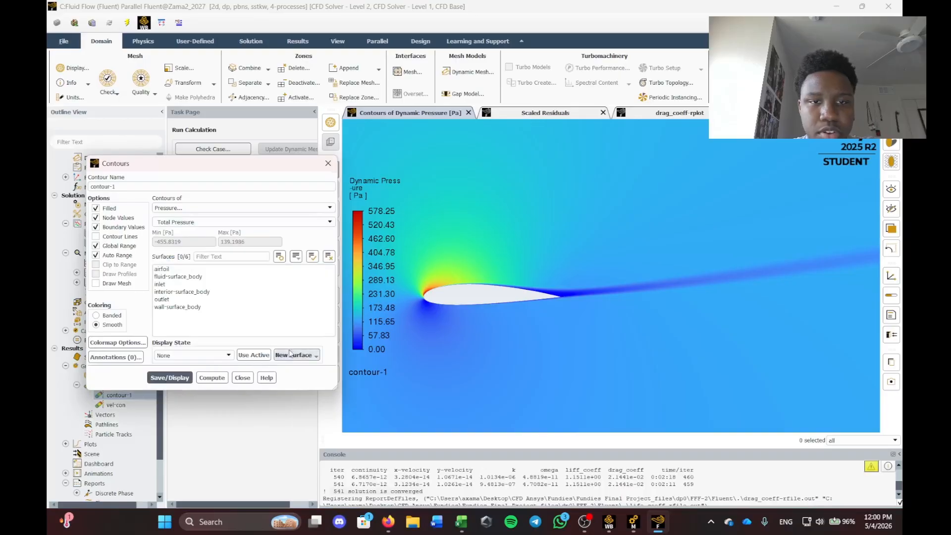
pyautogui.click(187, 378)
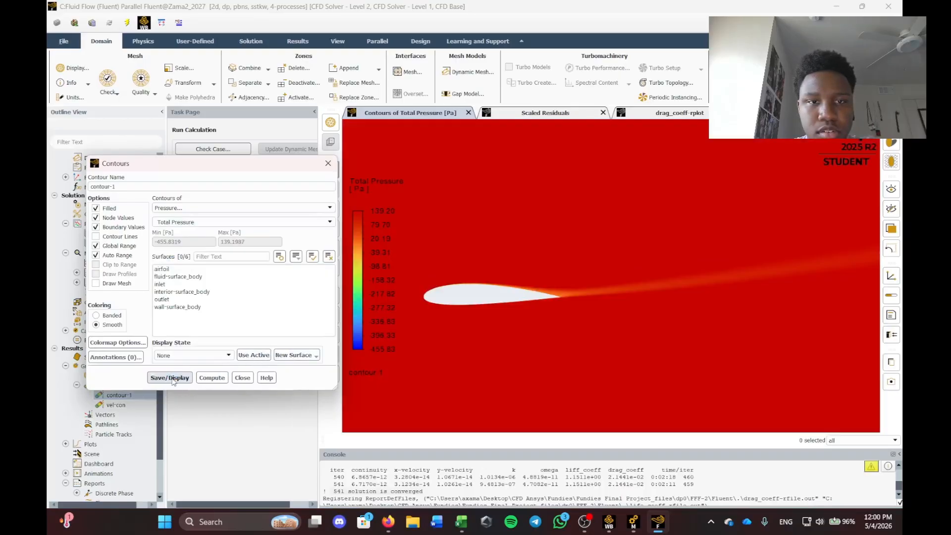
pyautogui.click(198, 222)
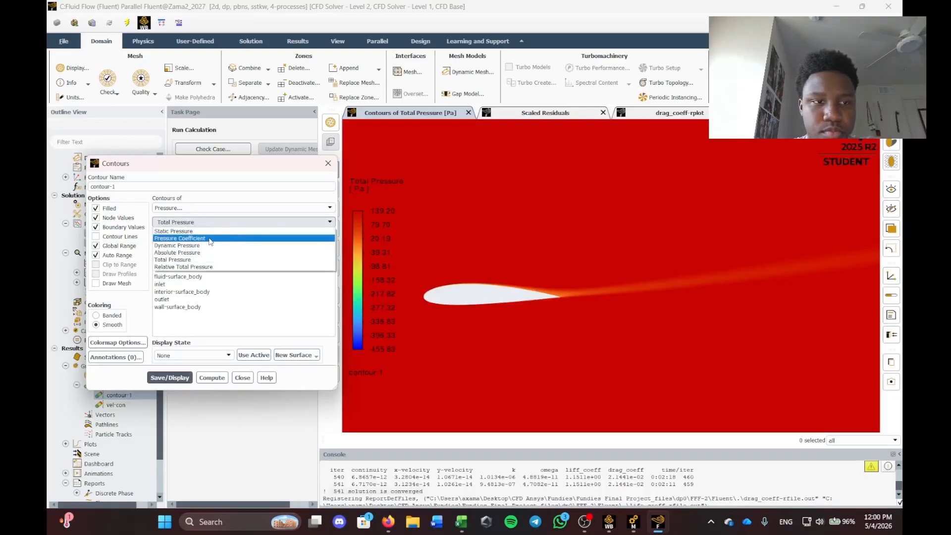
pyautogui.click(198, 232)
pyautogui.click(169, 378)
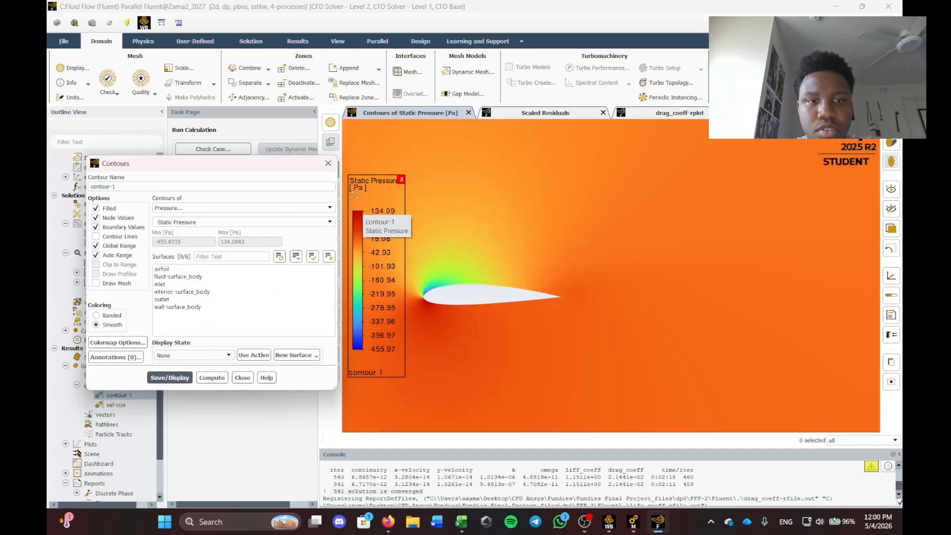
pyautogui.click(328, 166)
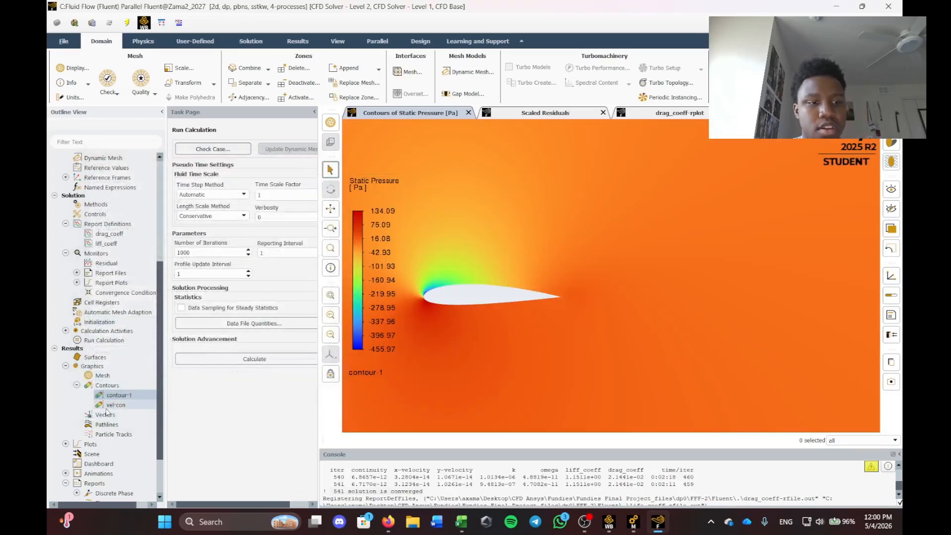
pyautogui.scroll(-2, 118, 396)
pyautogui.scroll(2, 118, 397)
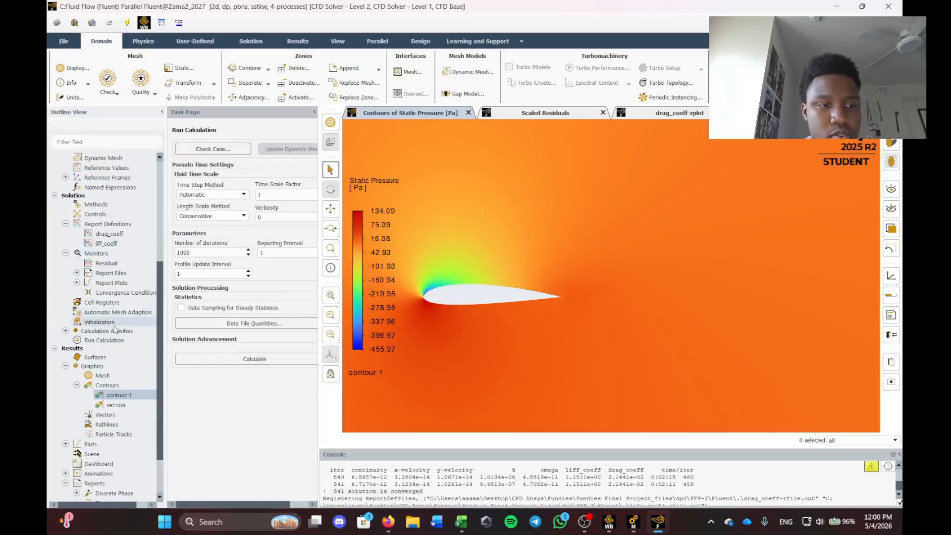
# Compute the drag_coeff report, giving a drag coefficient of 0.021440835.
pyautogui.rightClick(112, 237)
pyautogui.click(126, 240)
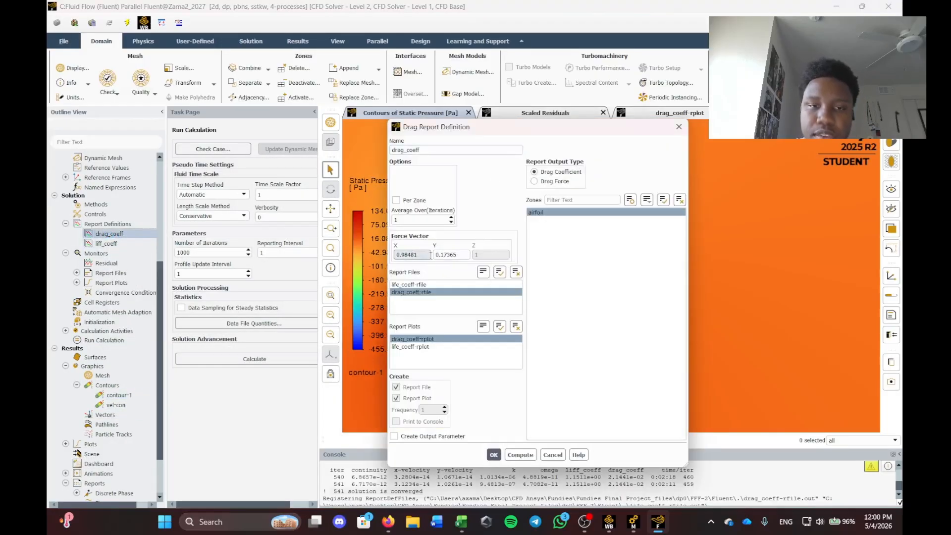
pyautogui.click(520, 455)
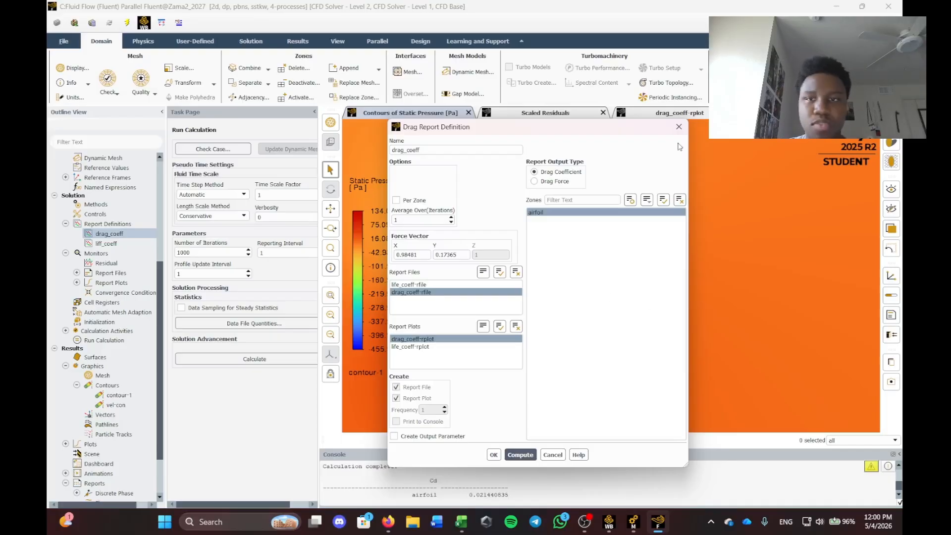
pyautogui.click(679, 126)
# Compute the lift_coeff report (1.1510924), then bring up the BONUS SIMULATION.pdf brief.
pyautogui.click(110, 244)
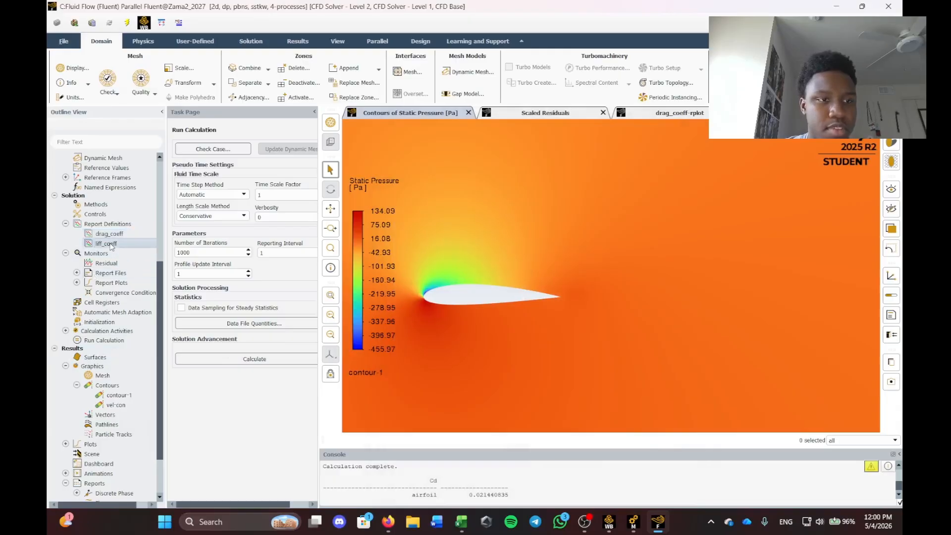
pyautogui.rightClick(110, 245)
pyautogui.click(124, 247)
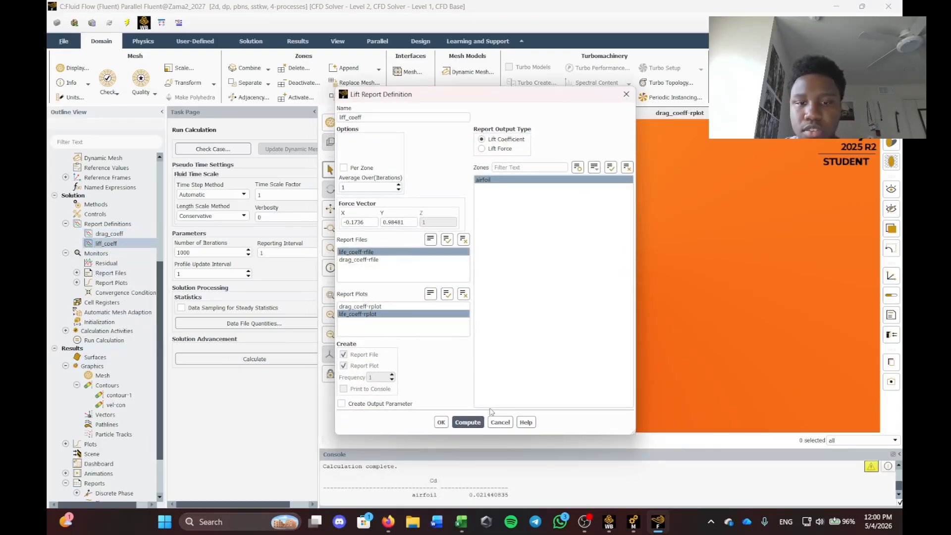
pyautogui.click(468, 422)
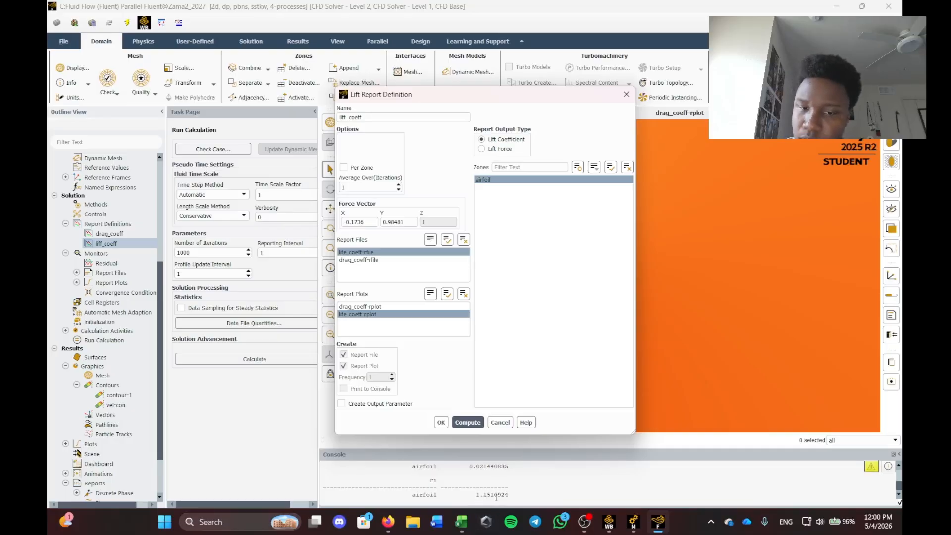
pyautogui.click(500, 422)
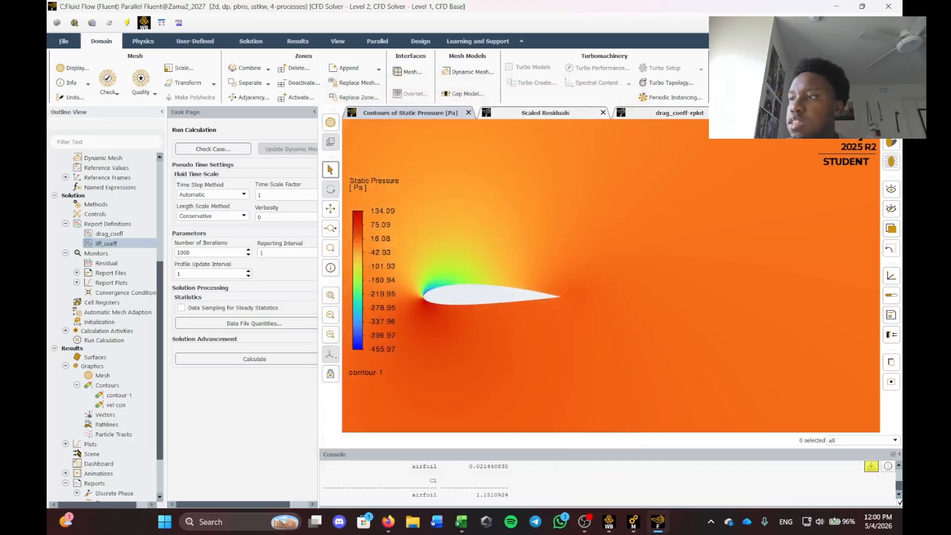
pyautogui.hotkey('alt', 'Tab')
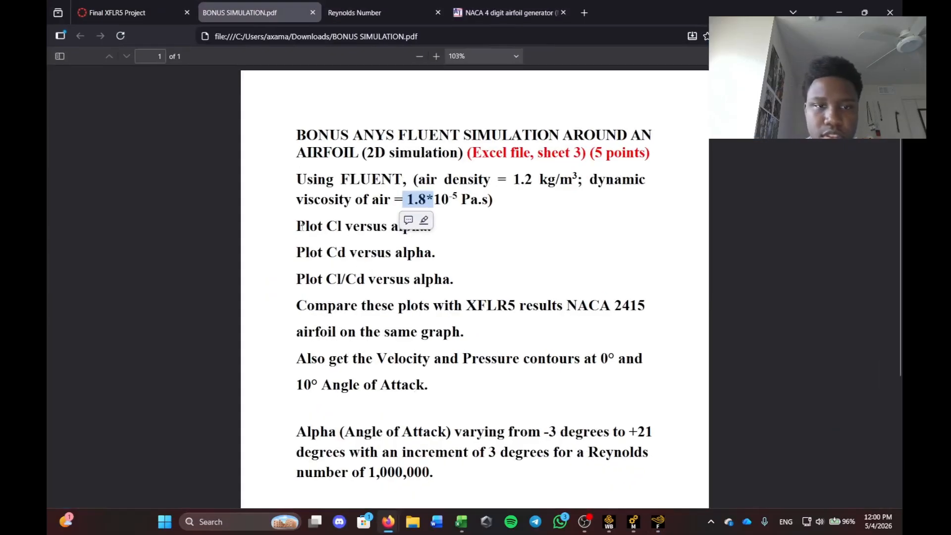